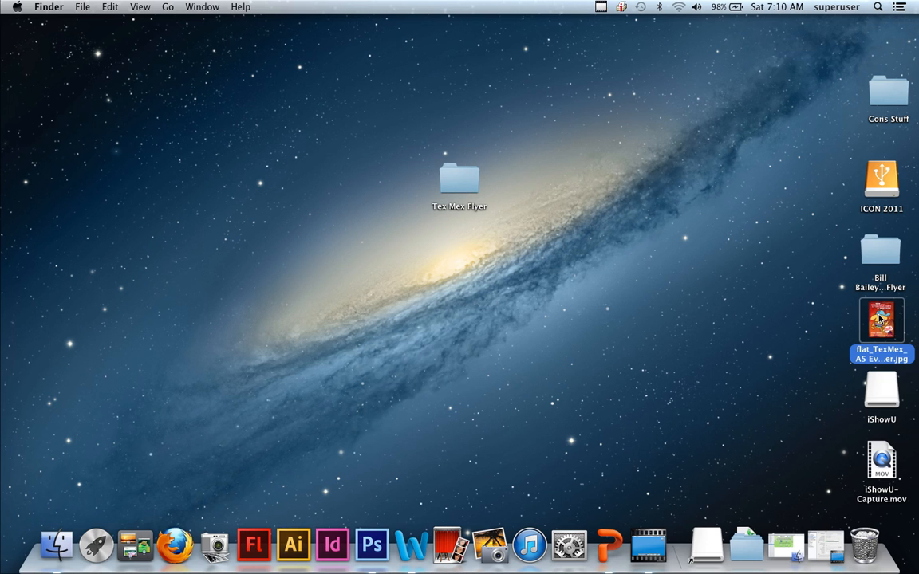
Preview the finished flyer image on the desktop and the three source images in the Tex Mex Flyer folder.
{"action": "key", "text": "space"}
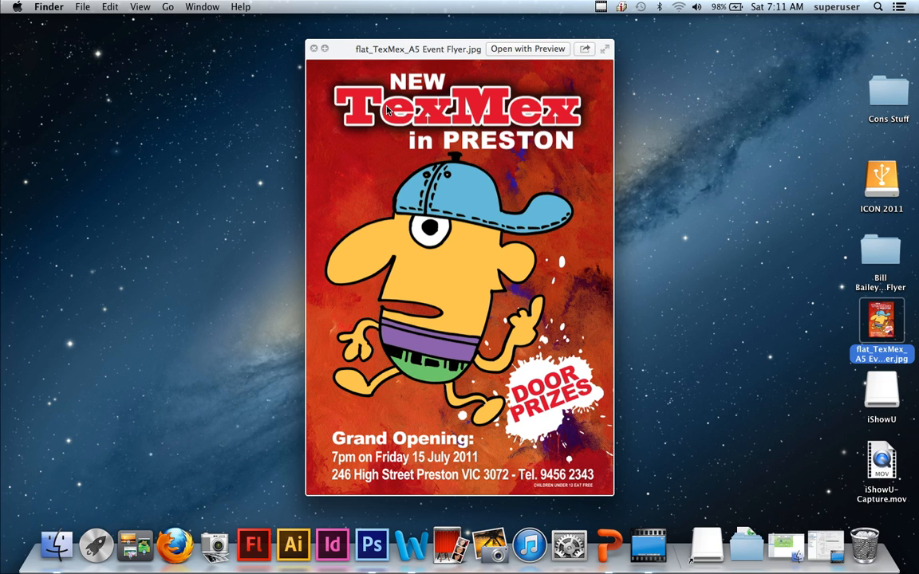
{"action": "left_click", "coordinate": [314, 48]}
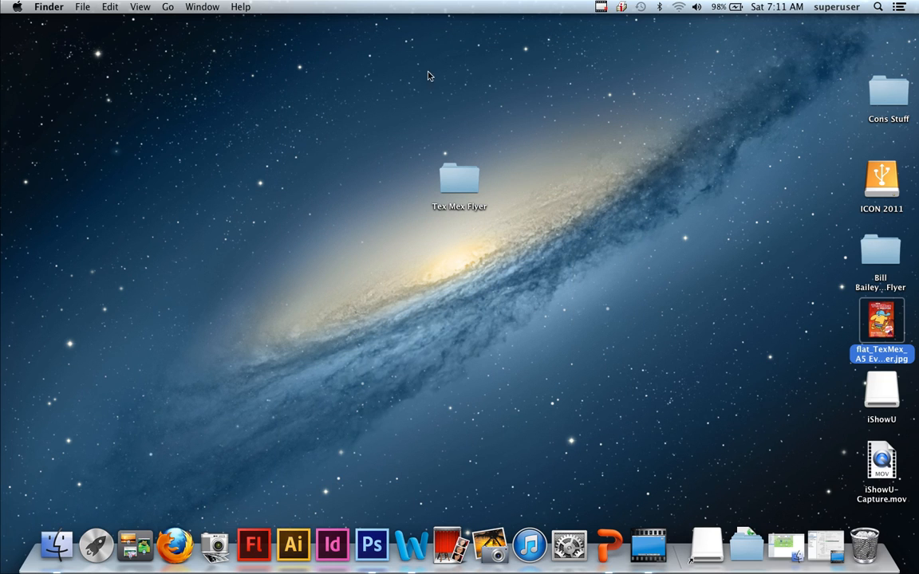
{"action": "left_click", "coordinate": [468, 181]}
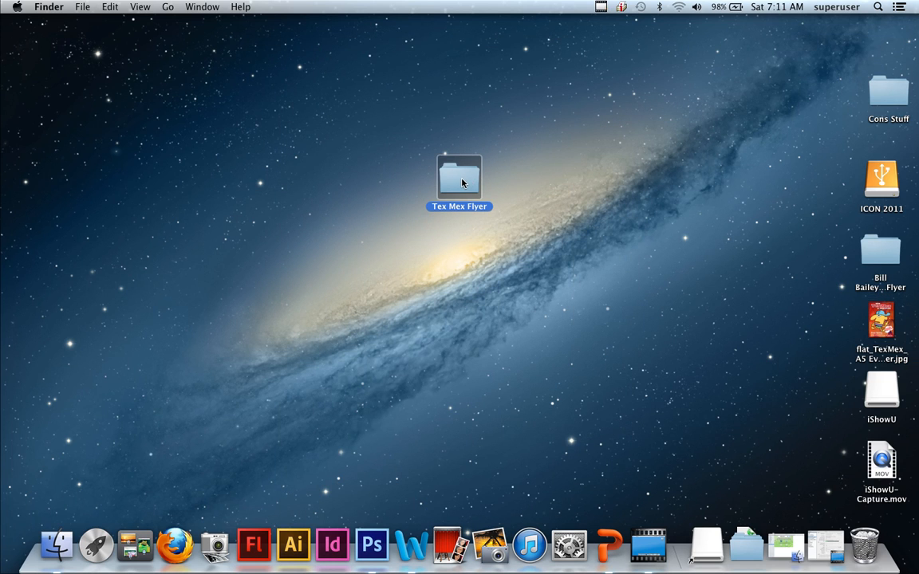
{"action": "double_click", "coordinate": [461, 182]}
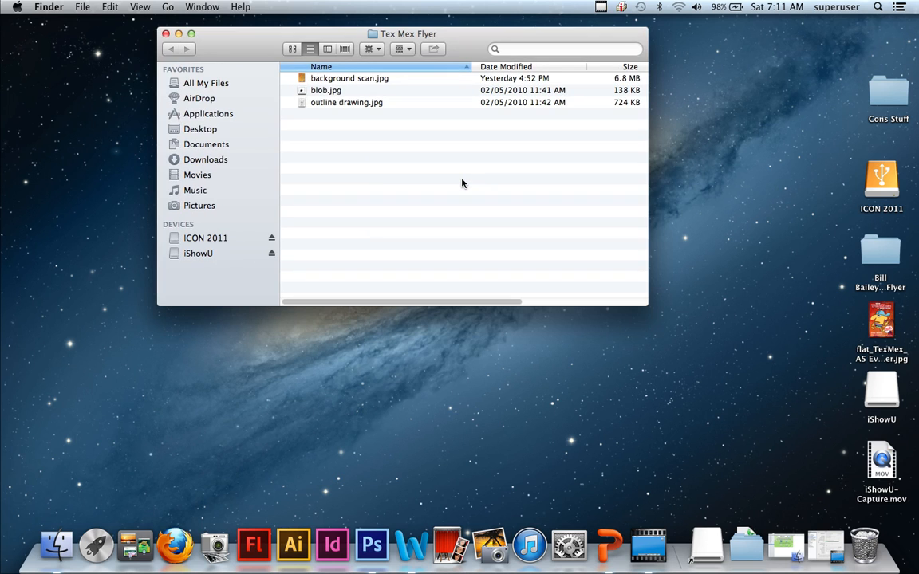
{"action": "left_click", "coordinate": [327, 80]}
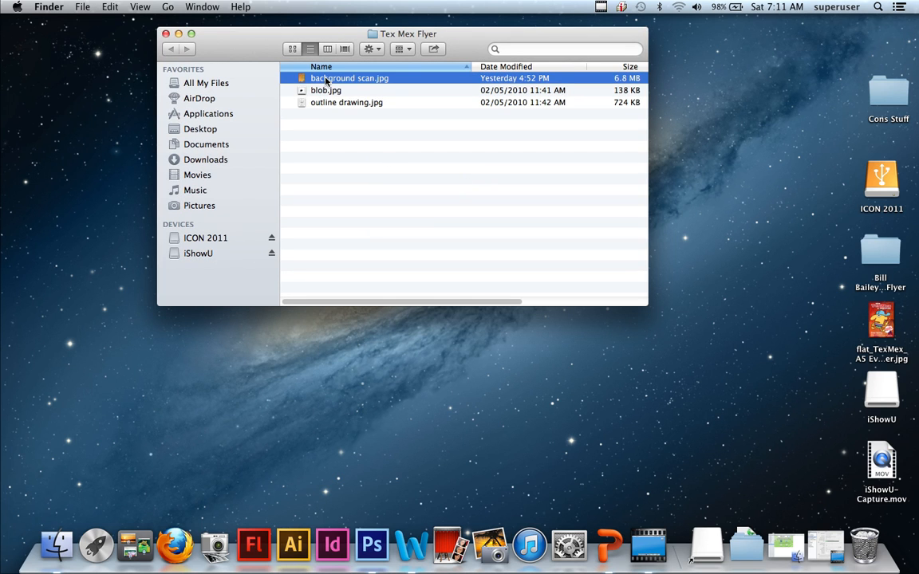
{"action": "key", "text": "space"}
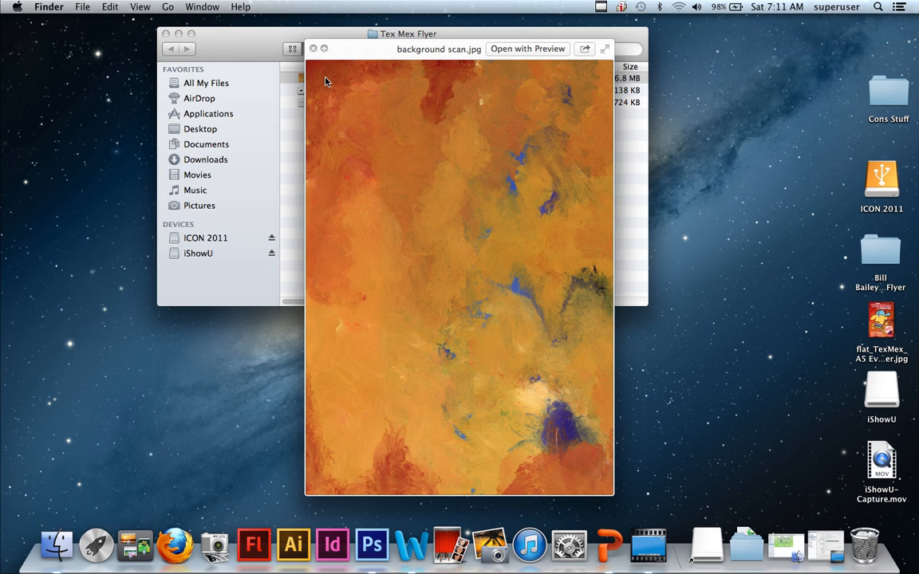
{"action": "key", "text": "Down"}
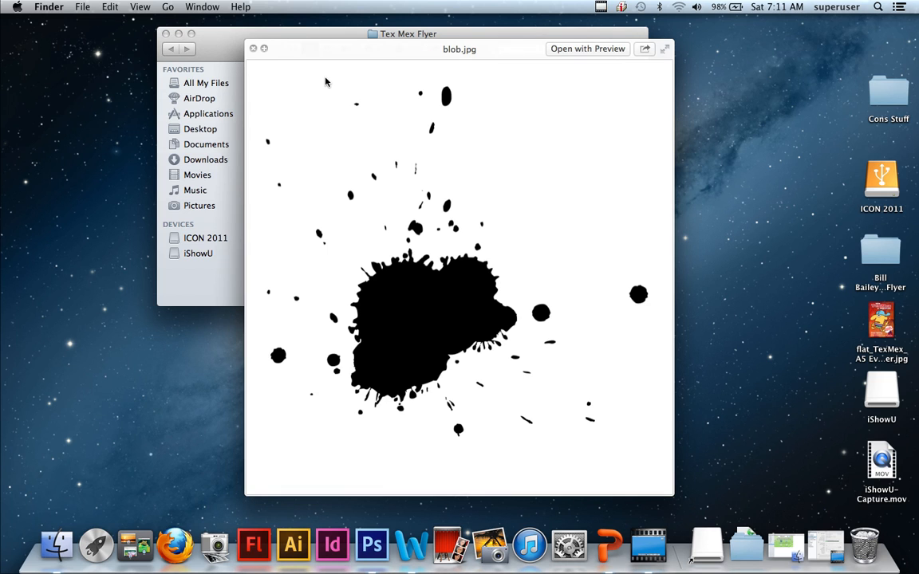
{"action": "key", "text": "Down"}
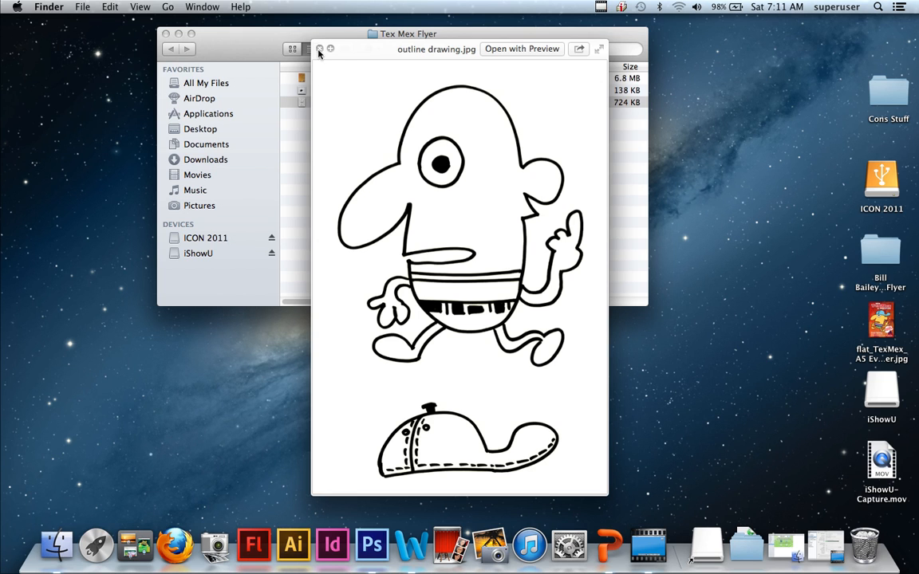
{"action": "key", "text": "space"}
{"action": "left_click", "coordinate": [166, 34]}
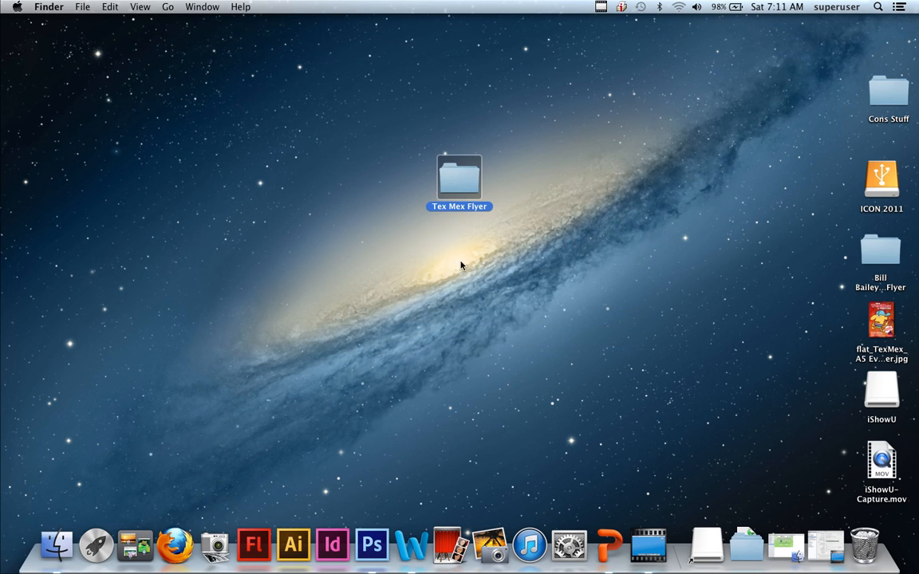
Switch to Photoshop and create a new document using the International Paper preset, size A5, in RGB Color mode.
{"action": "left_click", "coordinate": [372, 545]}
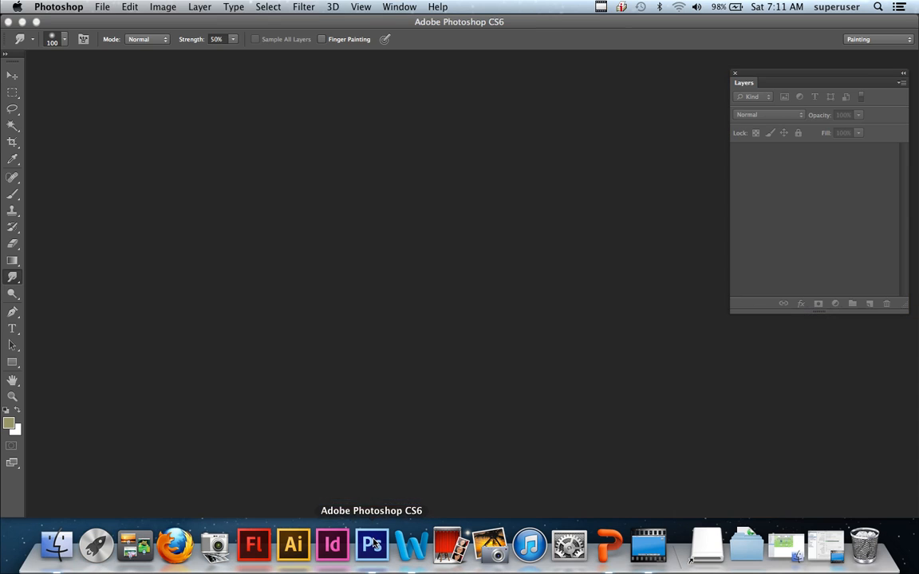
{"action": "left_click", "coordinate": [101, 7]}
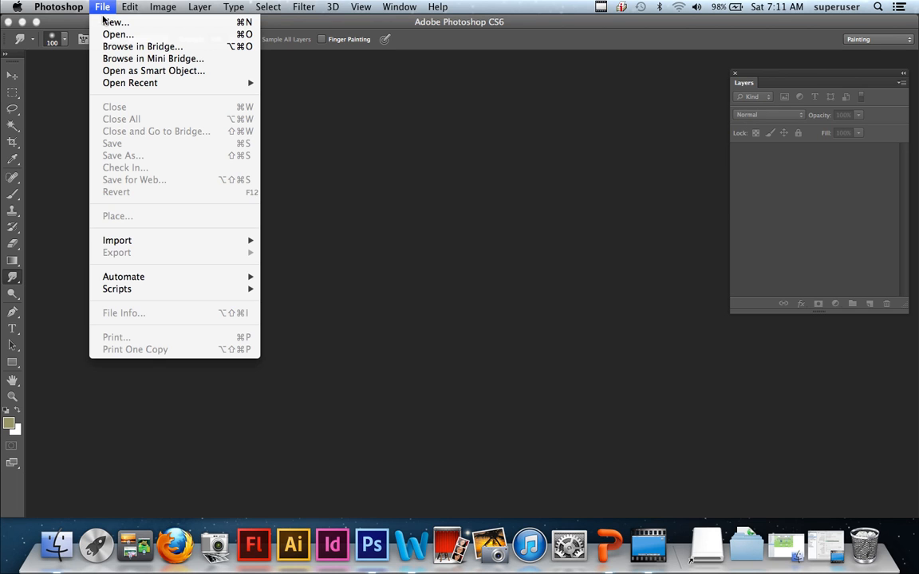
{"action": "left_click", "coordinate": [97, 22]}
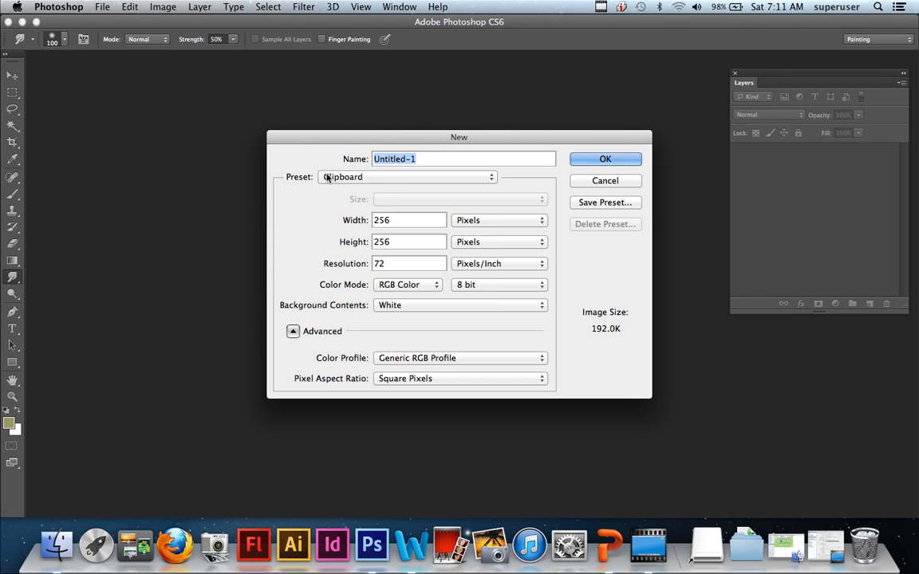
{"action": "left_click", "coordinate": [387, 178]}
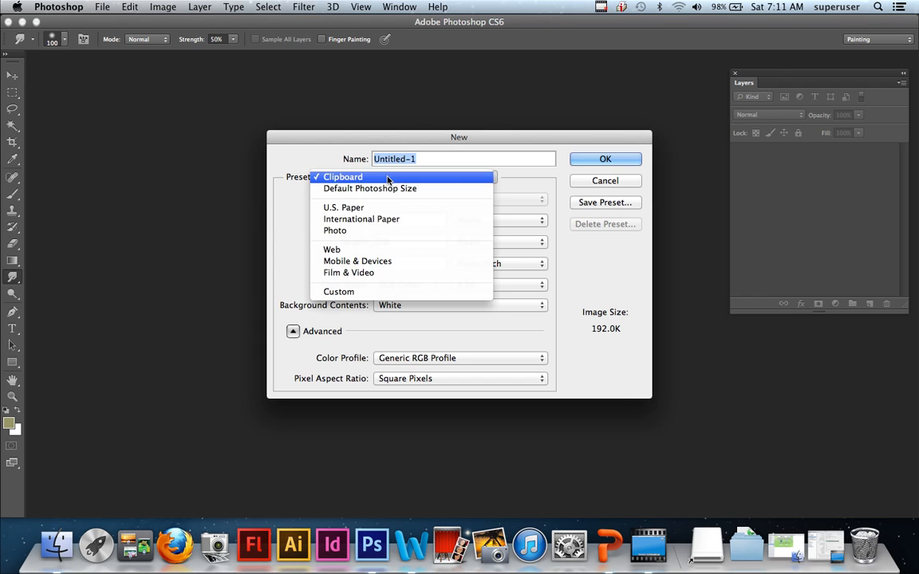
{"action": "left_click", "coordinate": [365, 220]}
{"action": "left_click", "coordinate": [410, 205]}
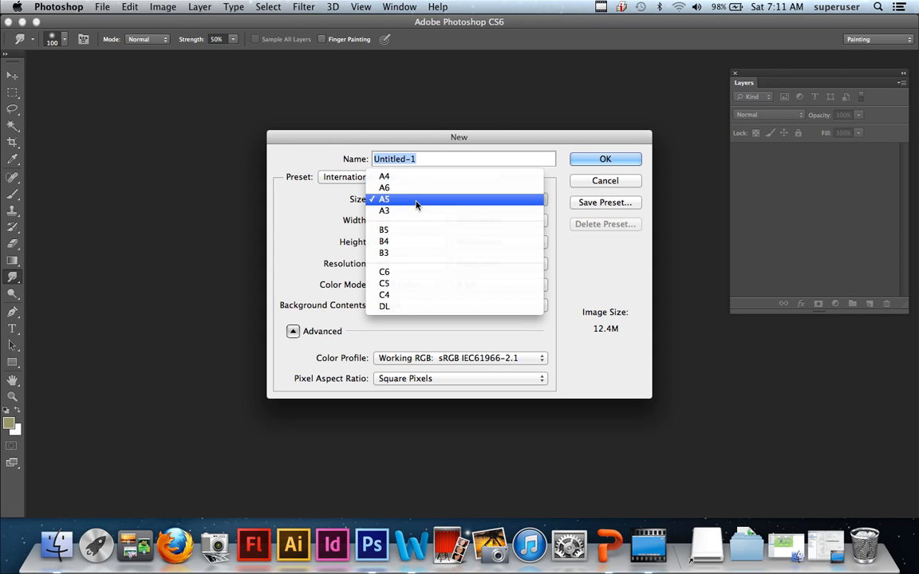
{"action": "left_click", "coordinate": [415, 205]}
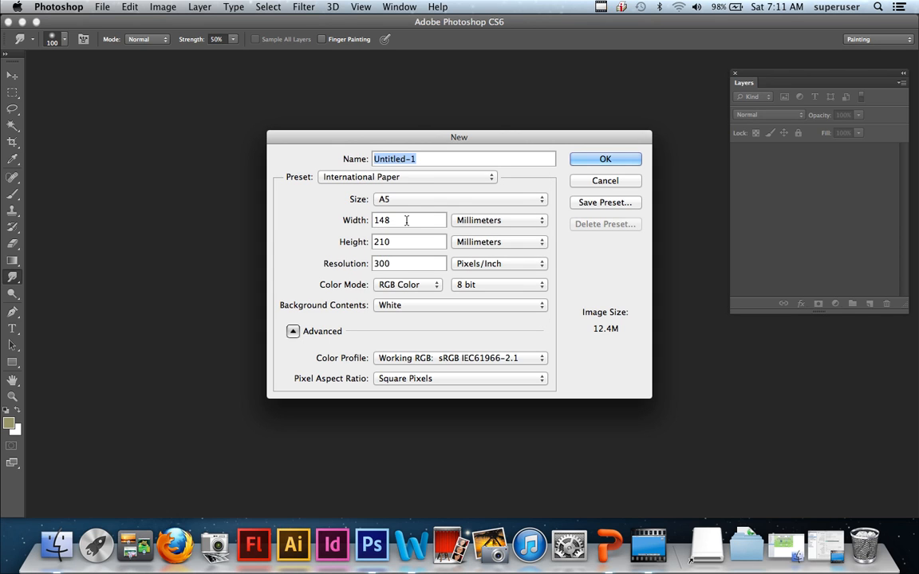
{"action": "left_click", "coordinate": [431, 287]}
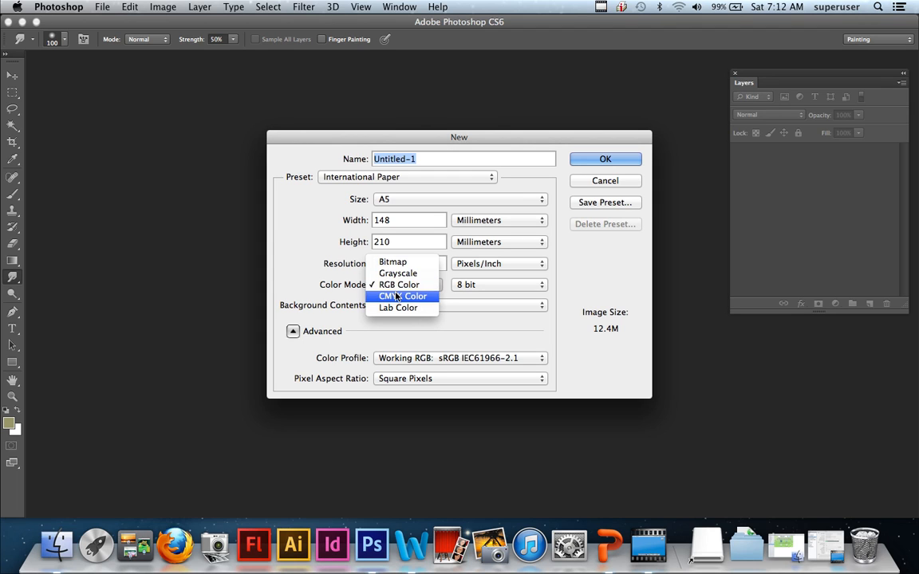
{"action": "left_click", "coordinate": [403, 285]}
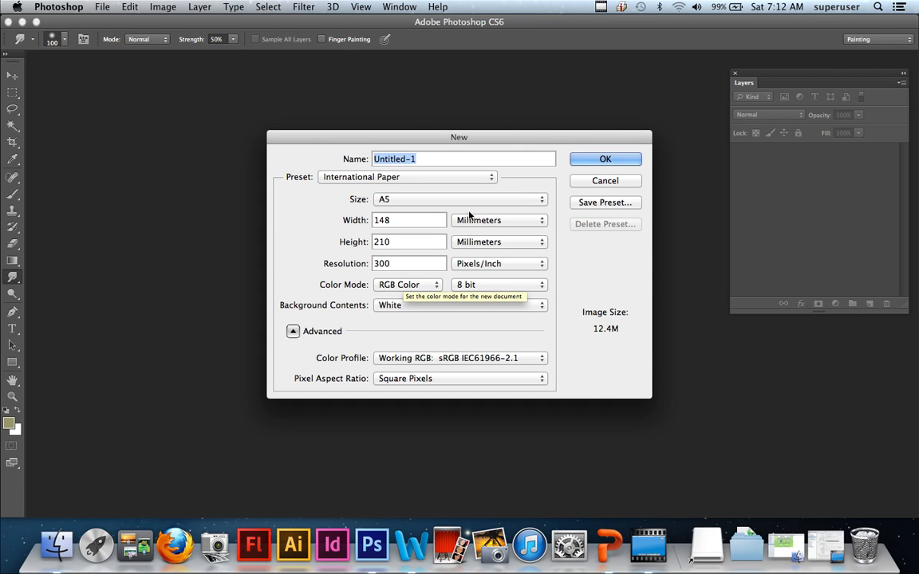
{"action": "left_click", "coordinate": [604, 161]}
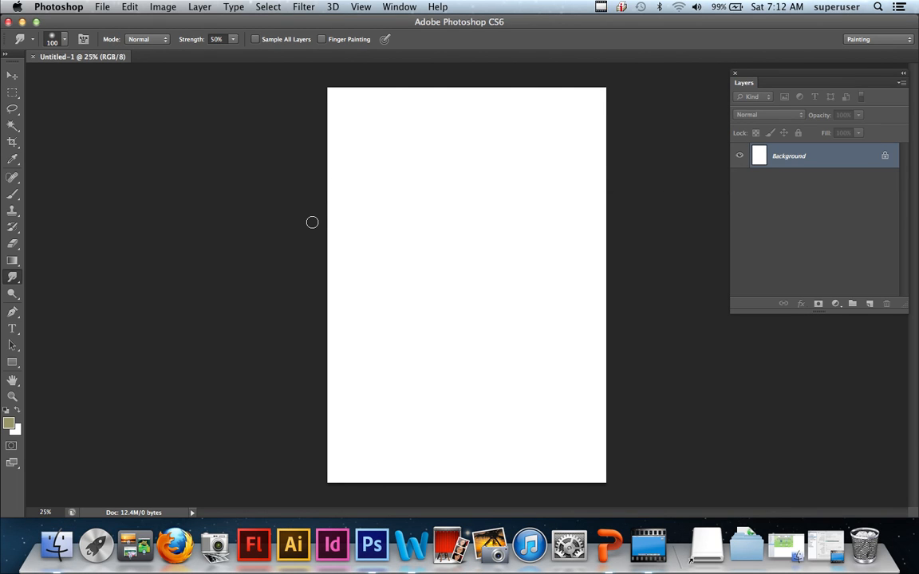
Save the document in Photoshop format in the Tex Mex Flyer folder, named with the author's full name followed by "_tex mex A5 flyer".
{"action": "left_click", "coordinate": [104, 7]}
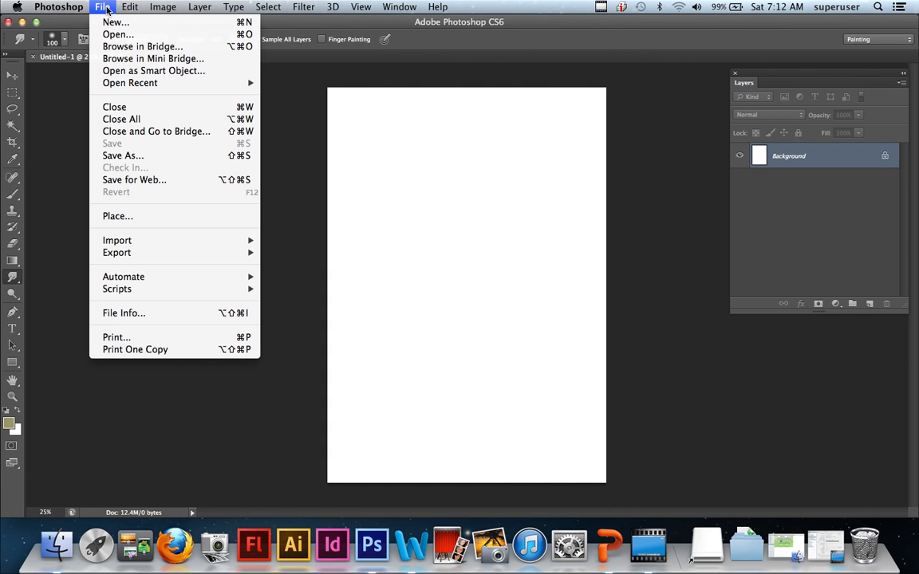
{"action": "left_click", "coordinate": [122, 155]}
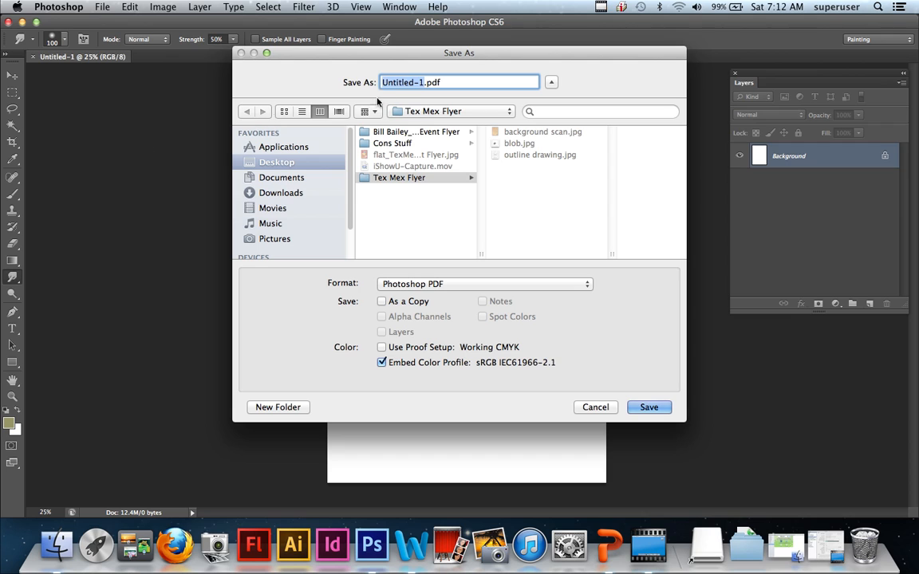
{"action": "type", "text": "con emmanuelle"}
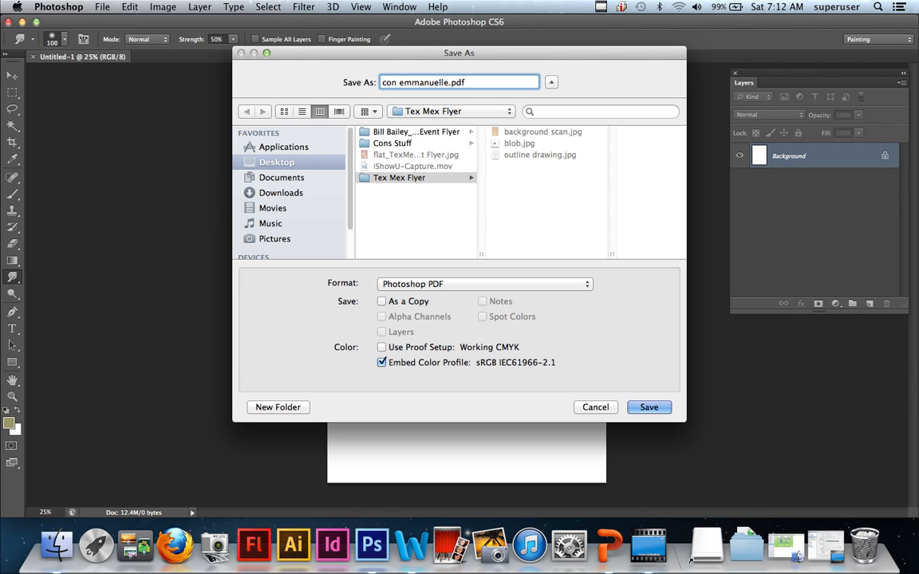
{"action": "type", "text": "_tex mex A5 flyer"}
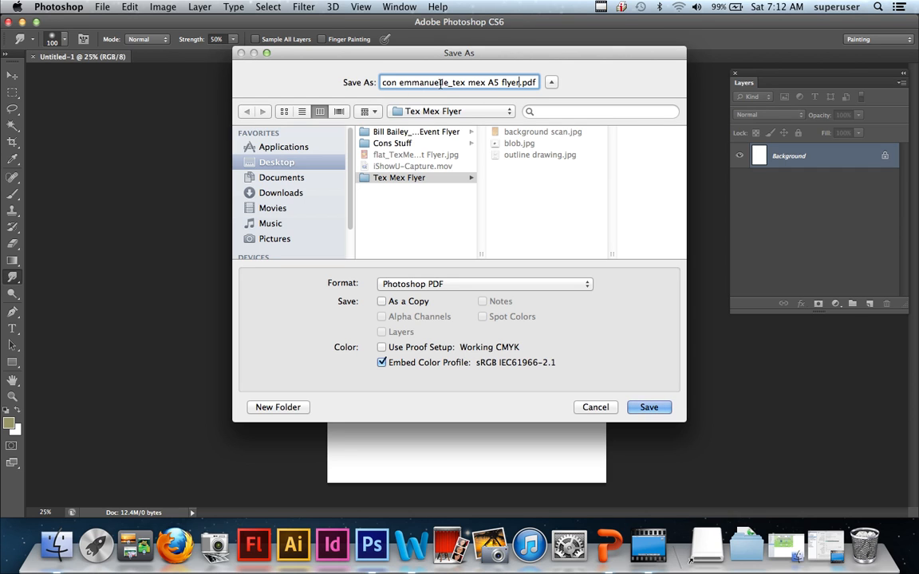
{"action": "left_click", "coordinate": [451, 284]}
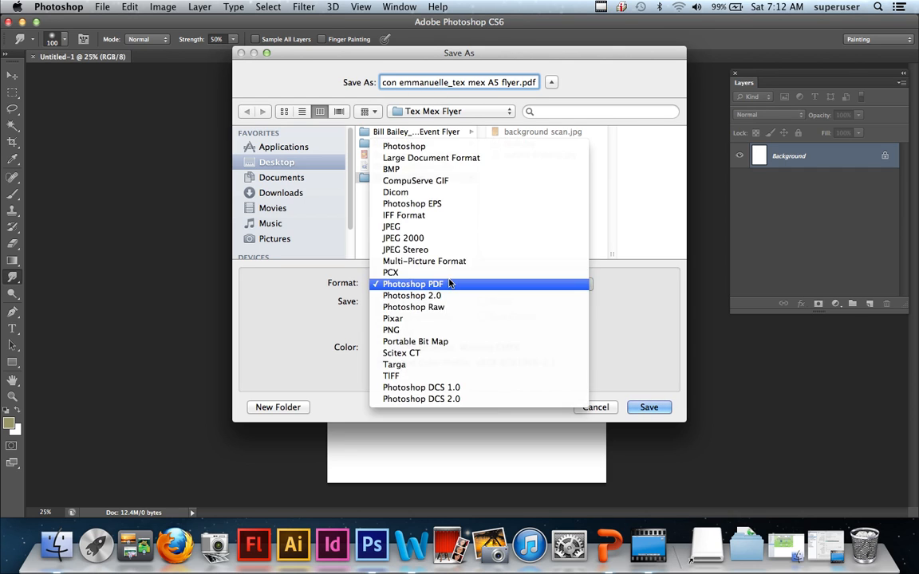
{"action": "left_click", "coordinate": [411, 146]}
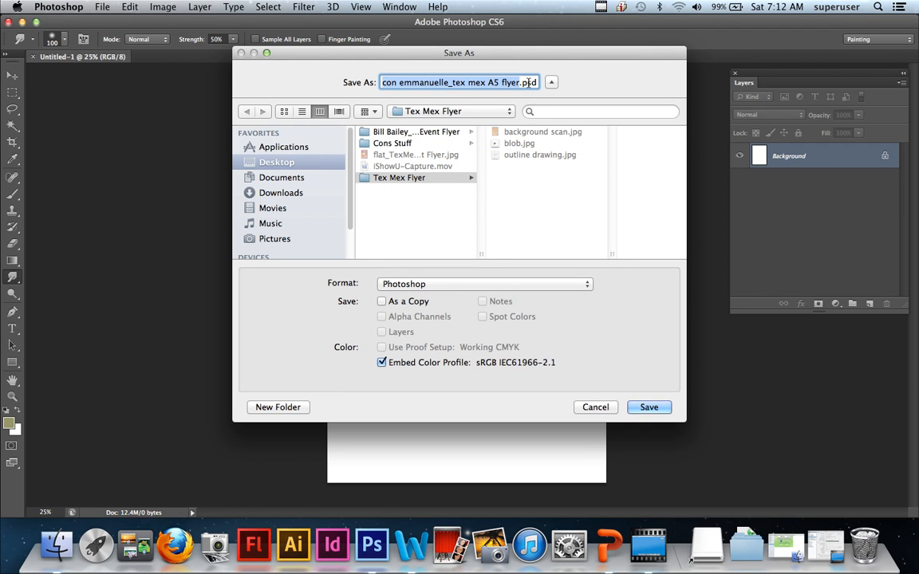
{"action": "left_click", "coordinate": [391, 181]}
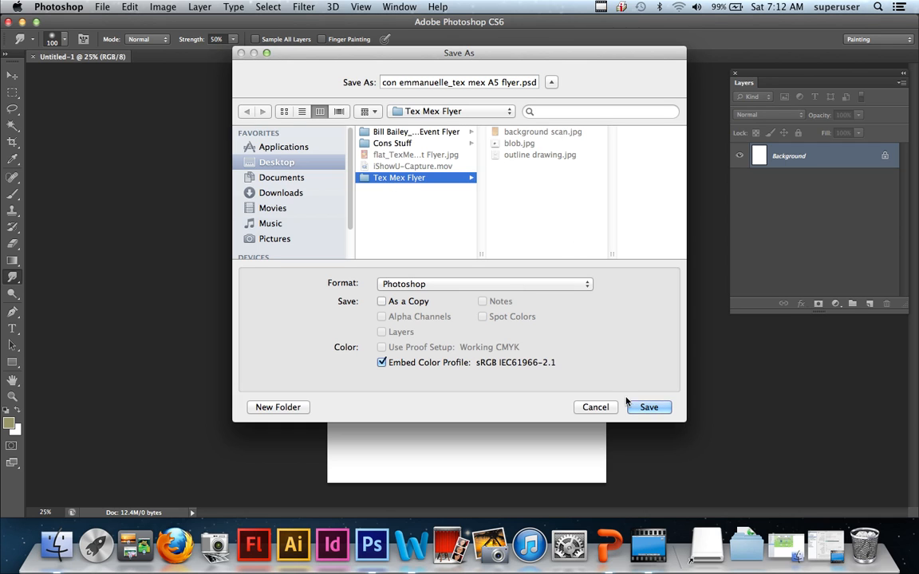
{"action": "left_click", "coordinate": [659, 406]}
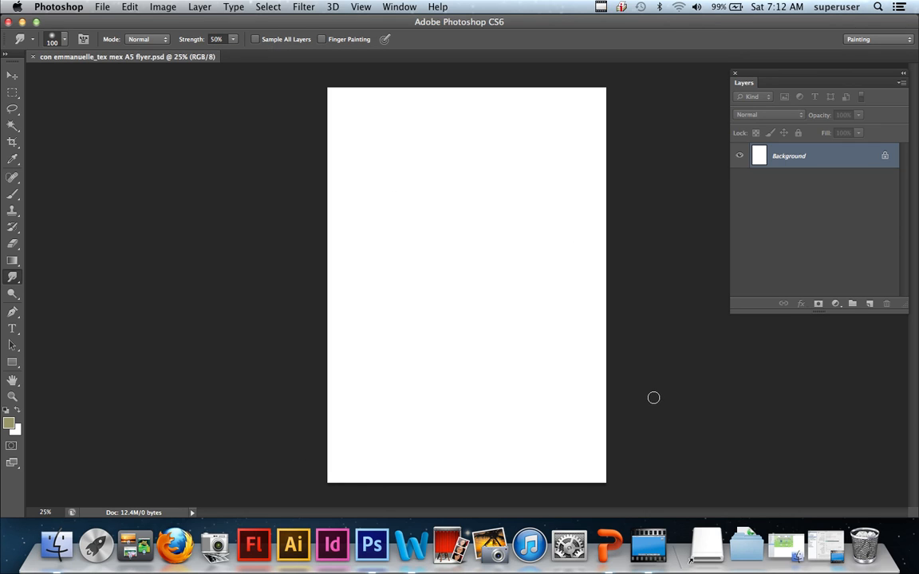
Open background scan.jpg from the Tex Mex Flyer folder.
{"action": "left_click", "coordinate": [102, 7]}
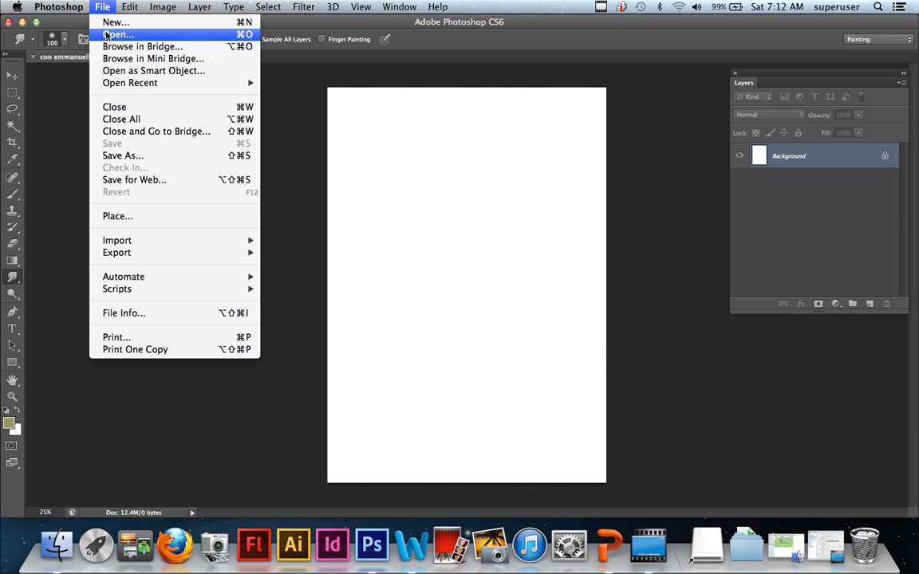
{"action": "left_click", "coordinate": [106, 36]}
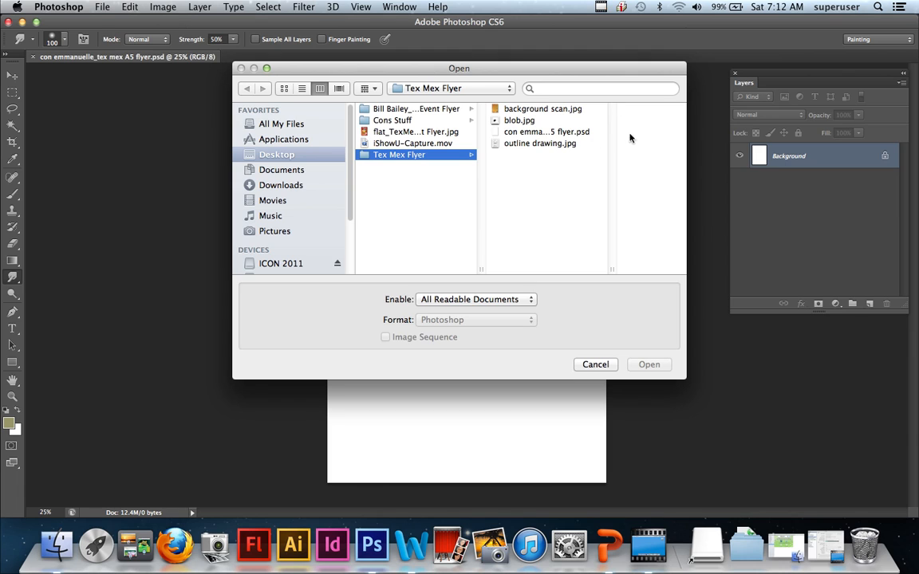
{"action": "left_click", "coordinate": [514, 109]}
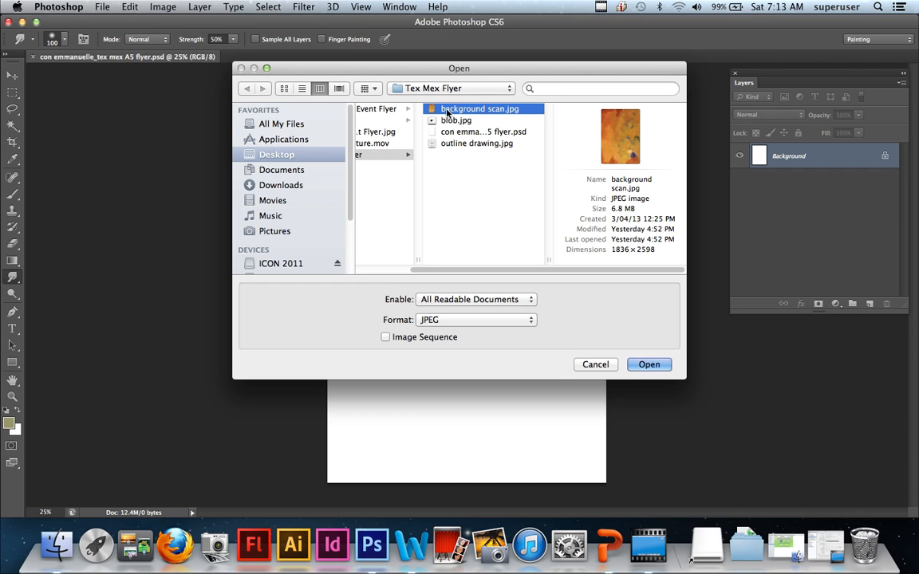
{"action": "left_click", "coordinate": [651, 365]}
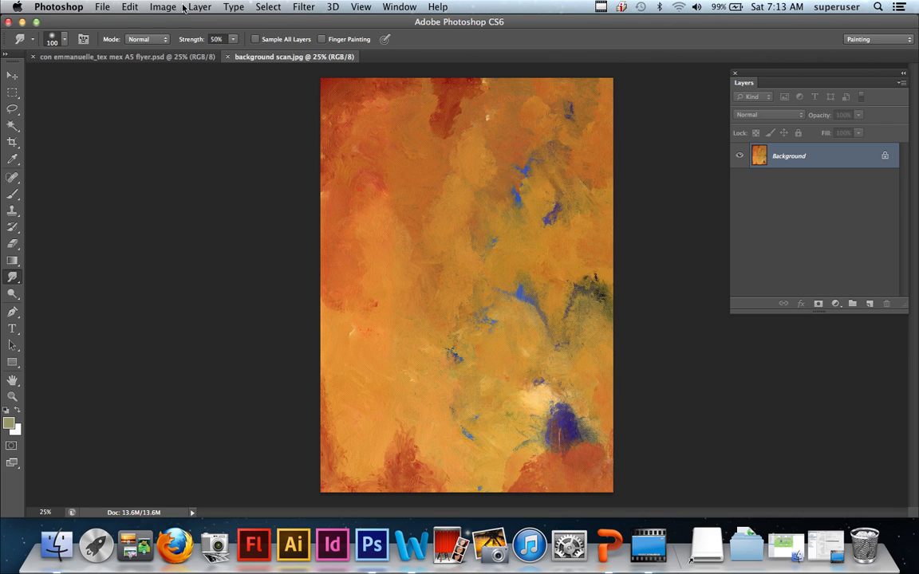
Copy the entire background scan into the blank A5 flyer document as a new layer, closing the scan file before pasting.
{"action": "left_click", "coordinate": [275, 7]}
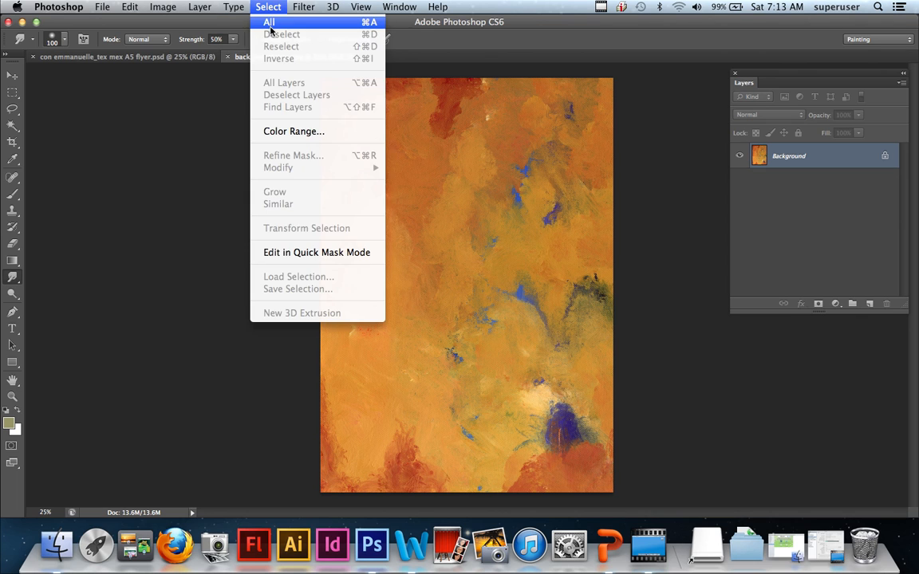
{"action": "left_click", "coordinate": [270, 24]}
{"action": "left_click", "coordinate": [130, 7]}
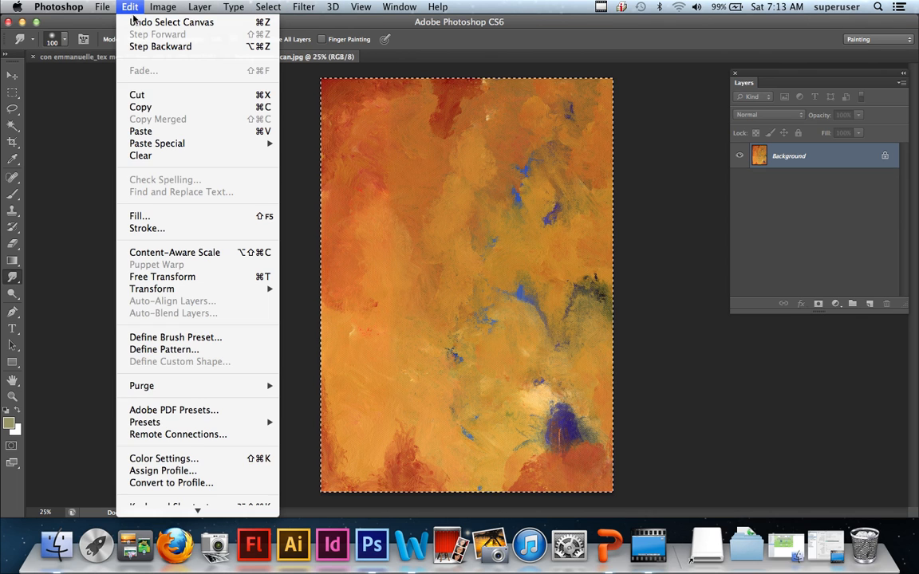
{"action": "left_click", "coordinate": [143, 107]}
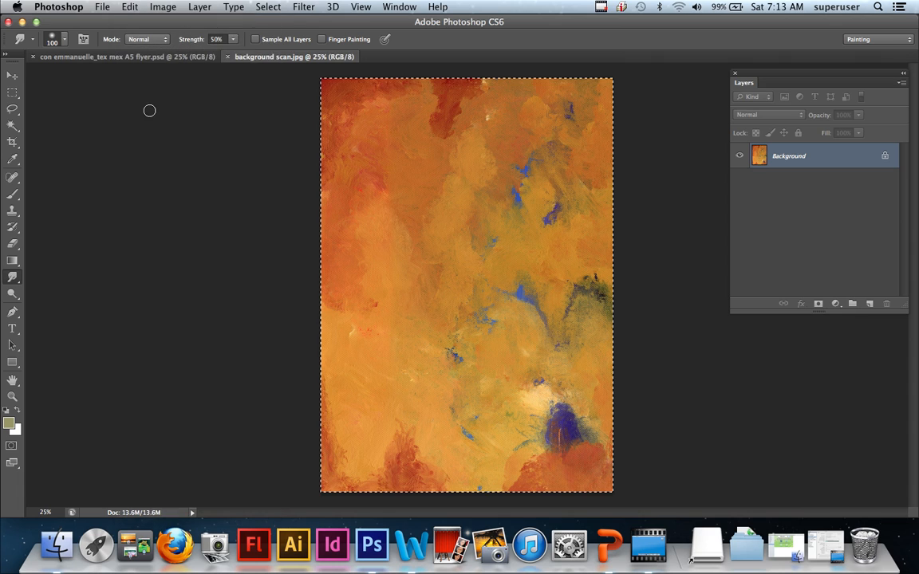
{"action": "left_click", "coordinate": [227, 57]}
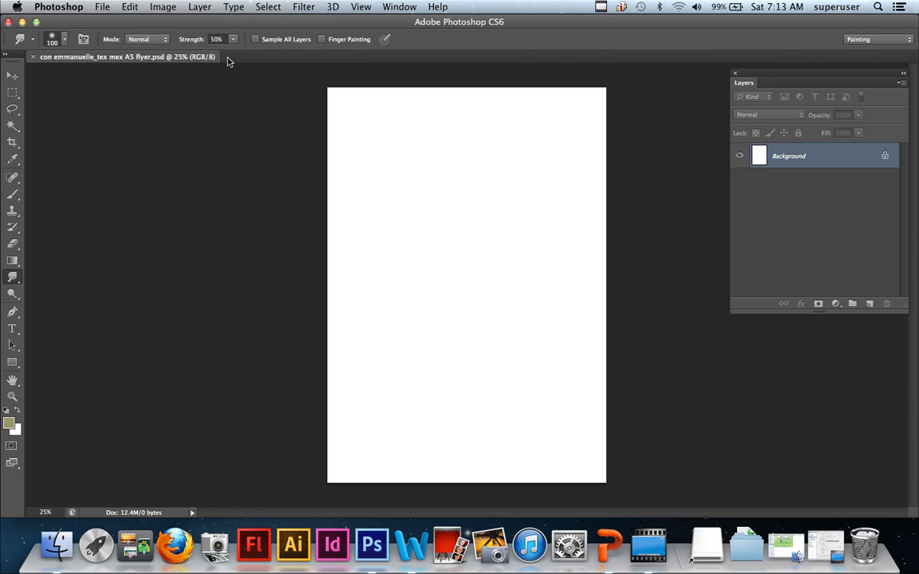
{"action": "left_click", "coordinate": [130, 8]}
{"action": "left_click", "coordinate": [142, 130]}
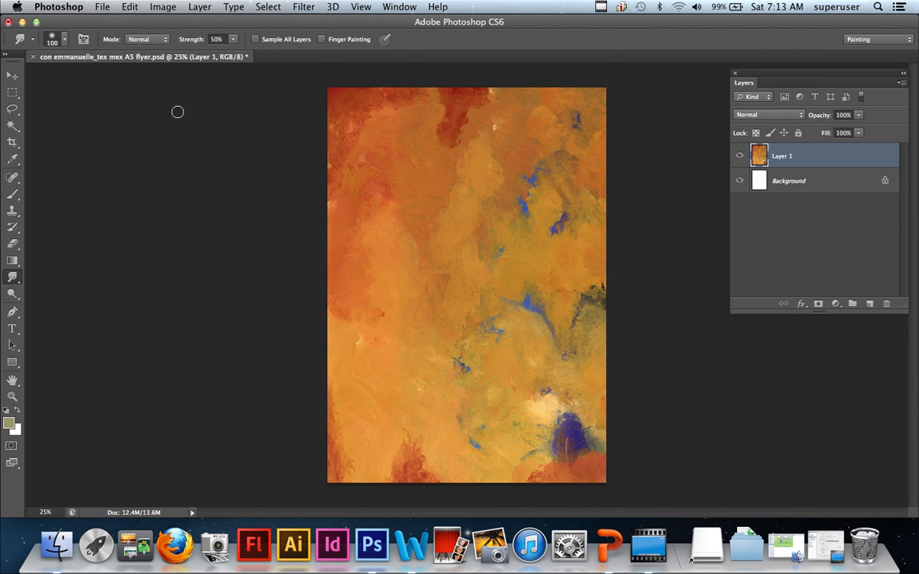
Try moving Layer 1 to overhang the page evenly and rotating it about -8° with Free Transform, and undo the transform.
{"action": "left_click", "coordinate": [12, 75]}
{"action": "key", "text": "super+t"}
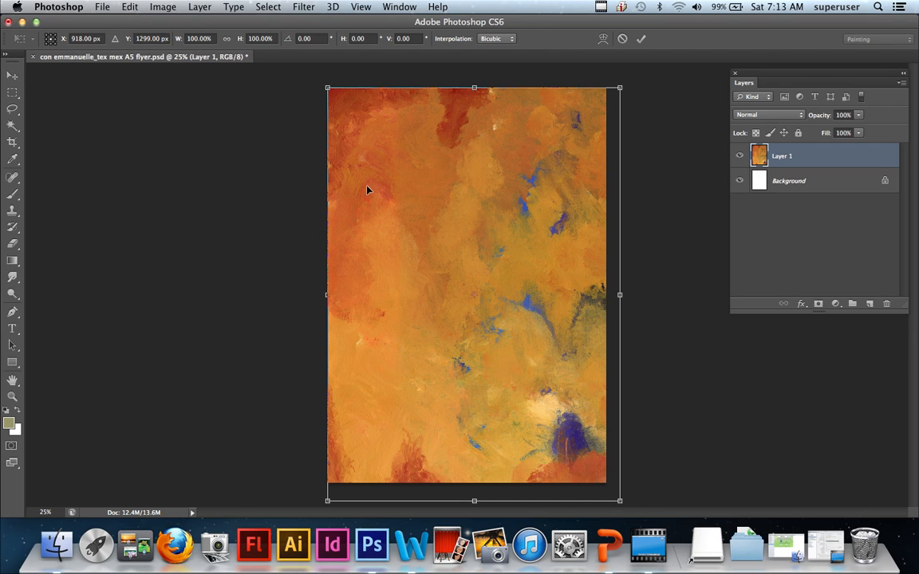
{"action": "left_click_drag", "start_coordinate": [495, 281], "coordinate": [488, 272]}
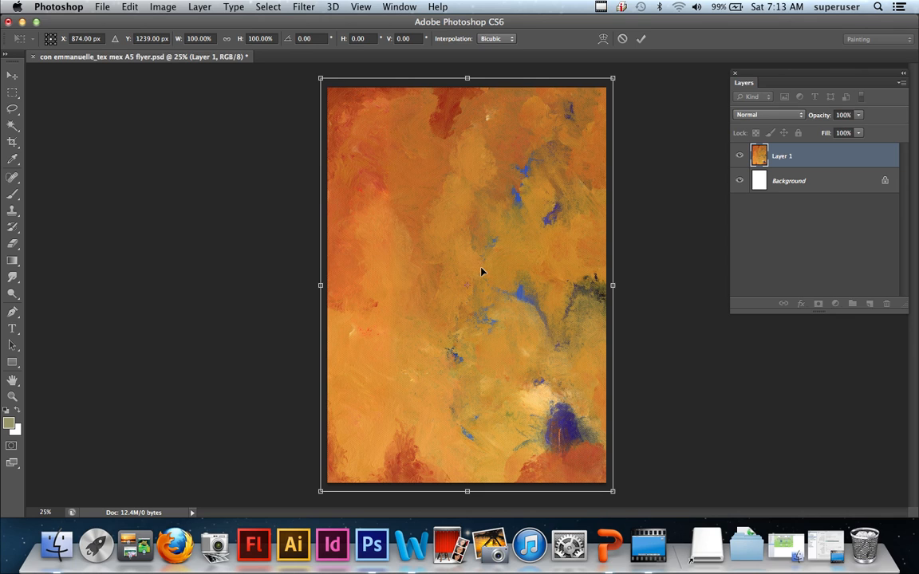
{"action": "left_click", "coordinate": [130, 7]}
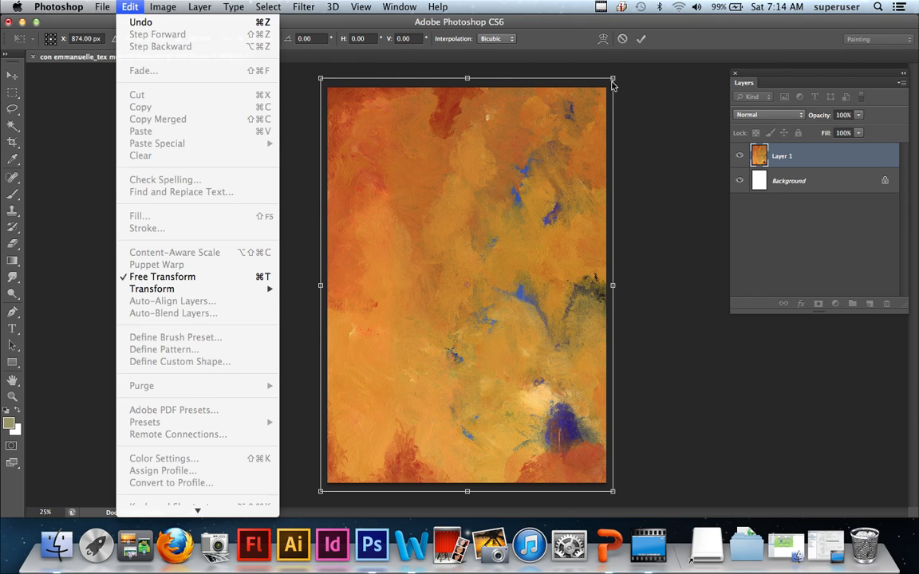
{"action": "left_click_drag", "start_coordinate": [614, 79], "coordinate": [629, 98]}
{"action": "left_click_drag", "start_coordinate": [632, 82], "coordinate": [601, 62]}
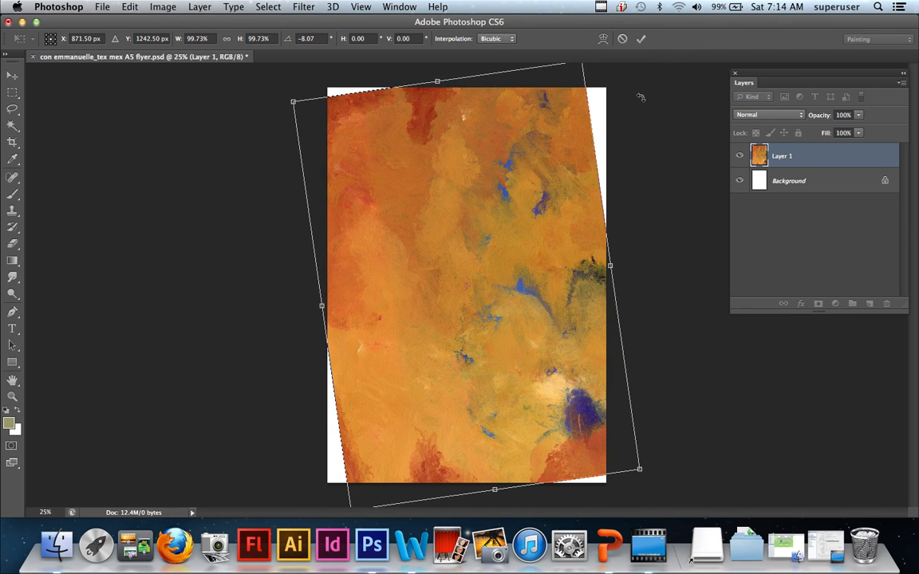
{"action": "key", "text": "Return"}
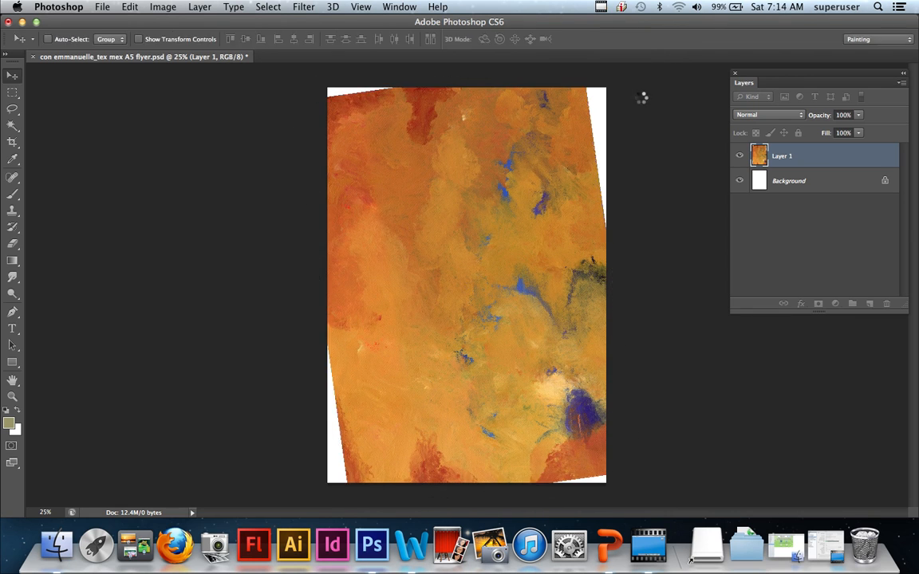
{"action": "key", "text": "super+z"}
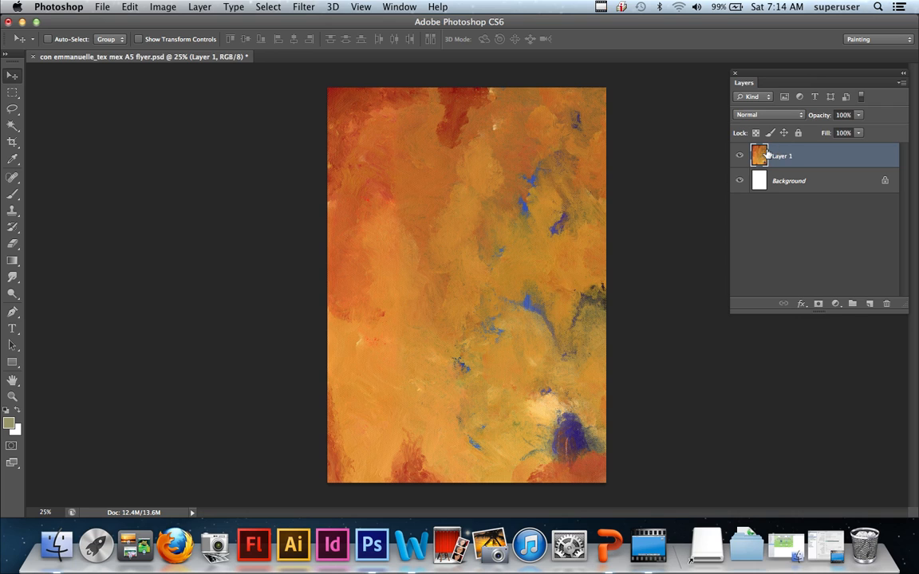
Add a Hue/Saturation adjustment layer above Layer 1 with Hue +7, Saturation +20 and Lightness -8.
{"action": "left_click", "coordinate": [835, 304]}
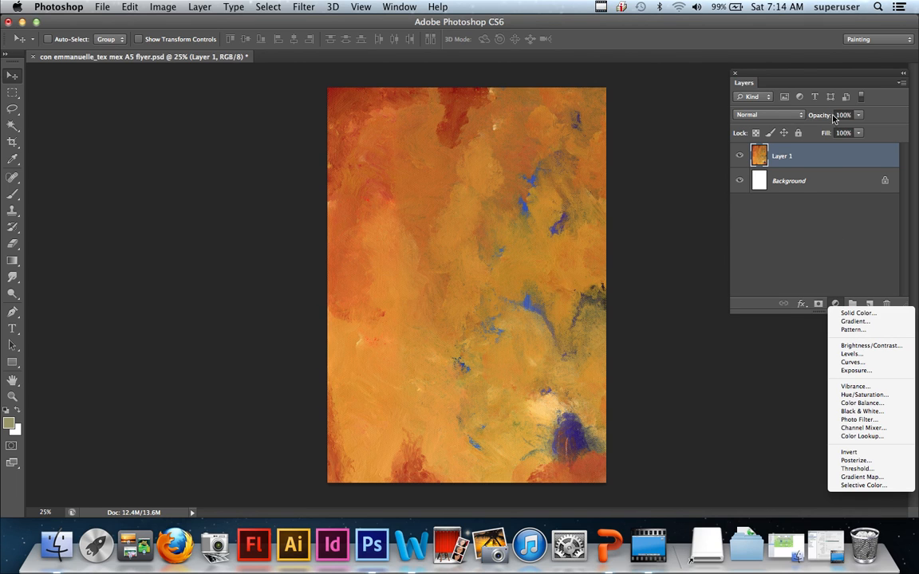
{"action": "left_click", "coordinate": [800, 83]}
{"action": "left_click_drag", "start_coordinate": [745, 83], "coordinate": [586, 143]}
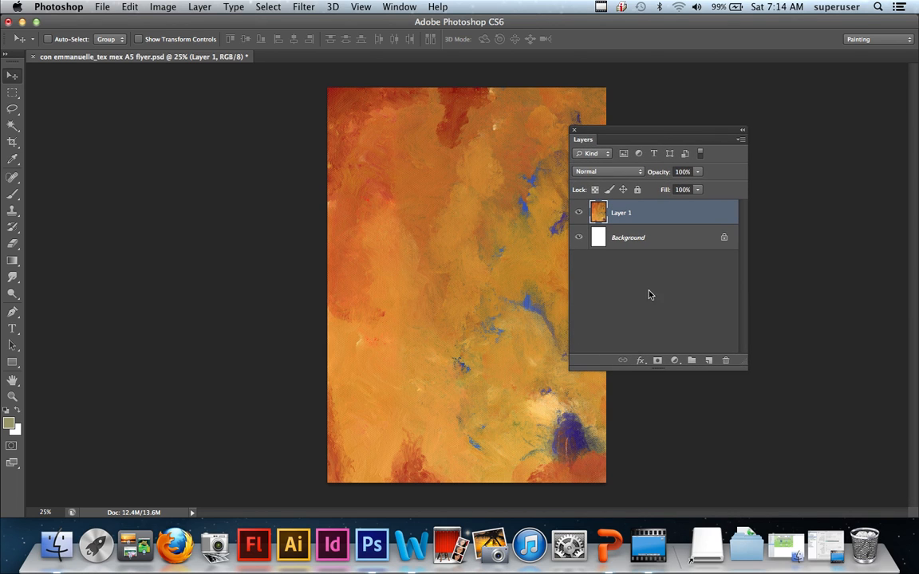
{"action": "left_click", "coordinate": [675, 361]}
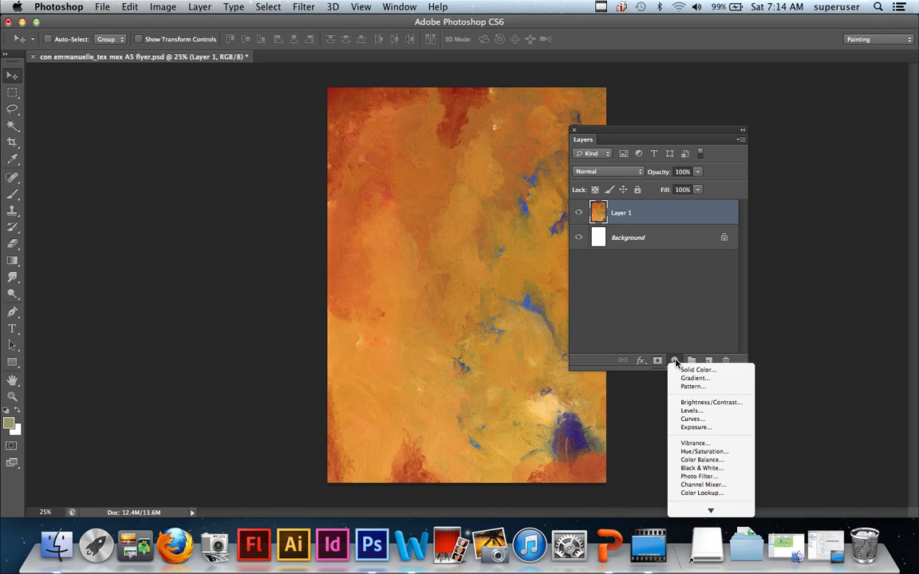
{"action": "left_click", "coordinate": [714, 453]}
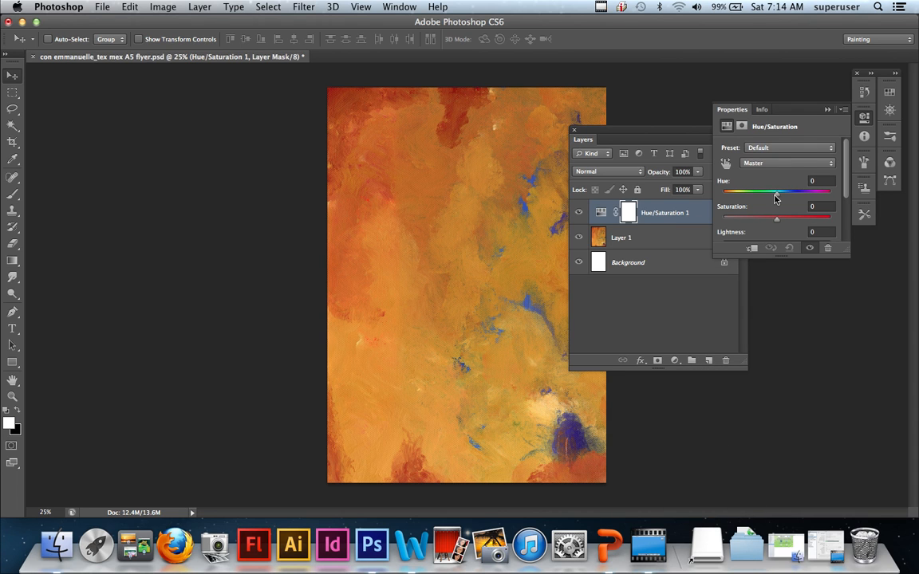
{"action": "left_click_drag", "start_coordinate": [779, 200], "coordinate": [792, 220]}
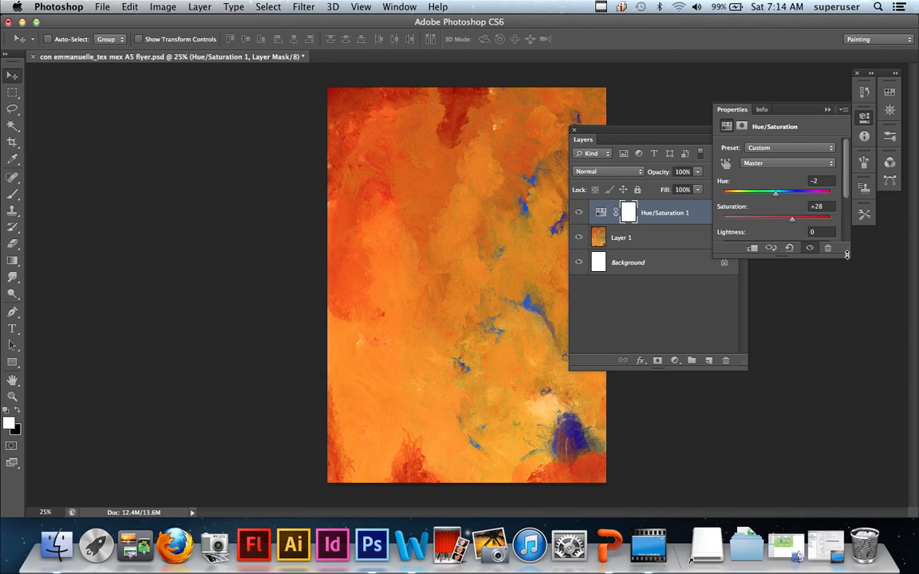
{"action": "left_click_drag", "start_coordinate": [846, 259], "coordinate": [846, 304]}
{"action": "left_click_drag", "start_coordinate": [776, 244], "coordinate": [789, 221]}
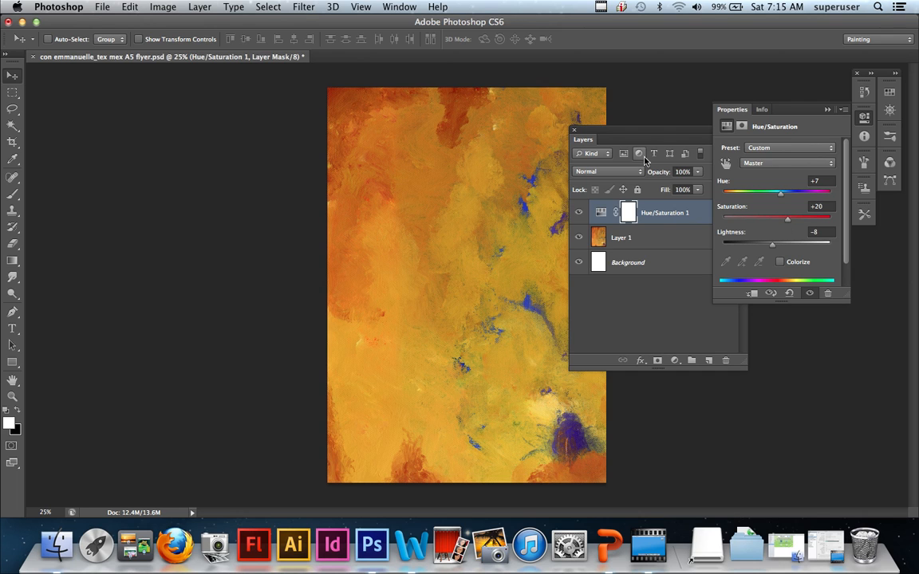
Compare the painted background with and without the Hue/Saturation adjustment by toggling that layer's visibility.
{"action": "left_click", "coordinate": [599, 211]}
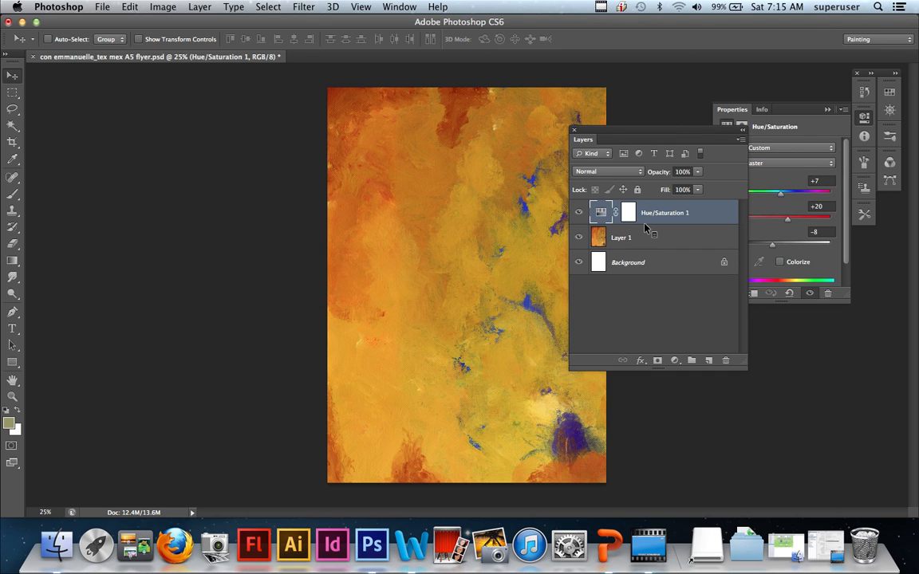
{"action": "left_click", "coordinate": [579, 212]}
{"action": "left_click", "coordinate": [580, 213]}
{"action": "left_click", "coordinate": [580, 213]}
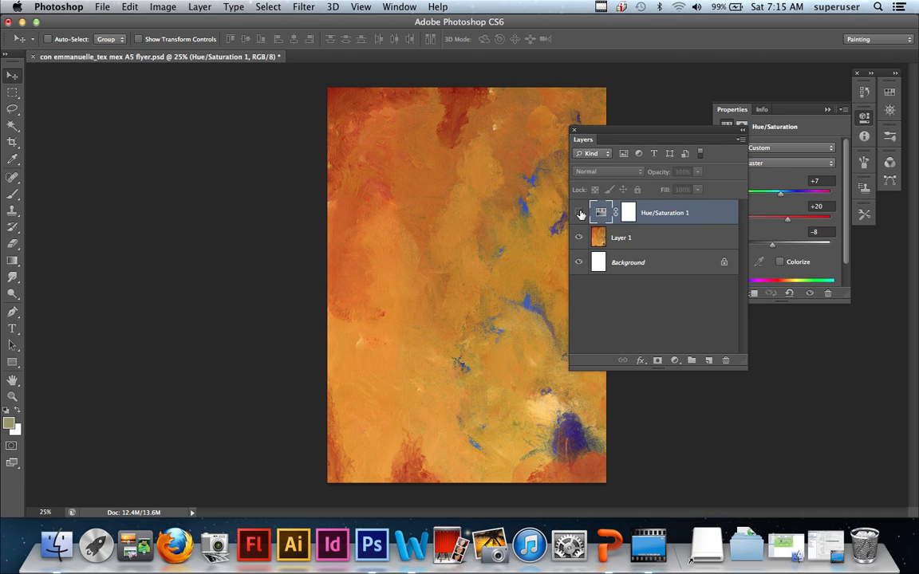
{"action": "left_click", "coordinate": [579, 213]}
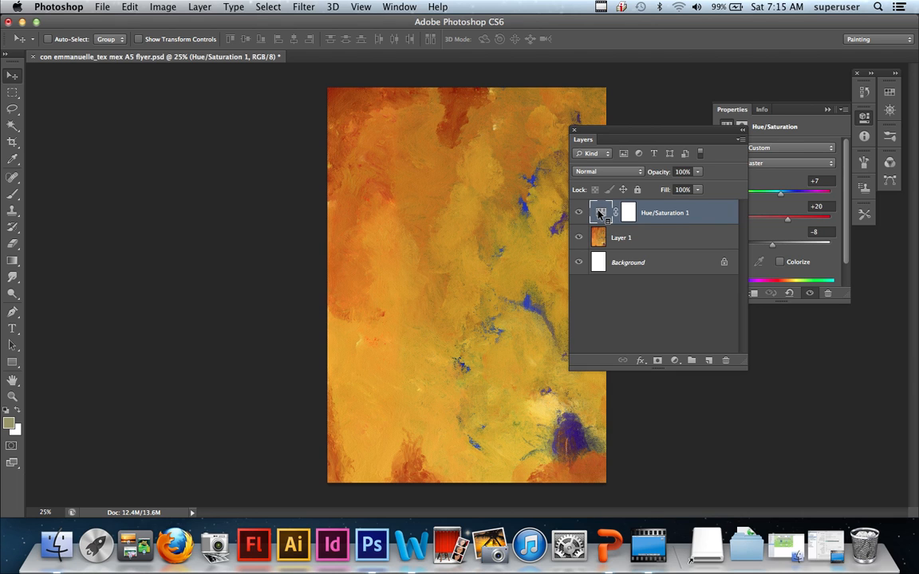
{"action": "left_click", "coordinate": [788, 207]}
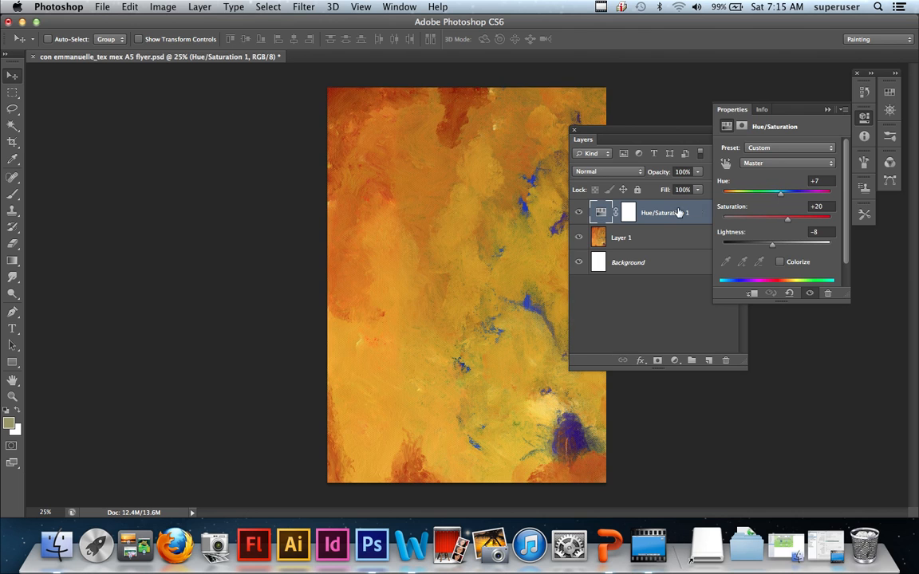
{"action": "left_click", "coordinate": [678, 212]}
{"action": "mouse_move", "coordinate": [664, 213]}
{"action": "left_mouse_down"}
{"action": "mouse_move", "coordinate": [693, 247]}
{"action": "mouse_move", "coordinate": [725, 359]}
{"action": "mouse_move", "coordinate": [686, 217]}
{"action": "mouse_move", "coordinate": [664, 219]}
{"action": "left_mouse_up"}
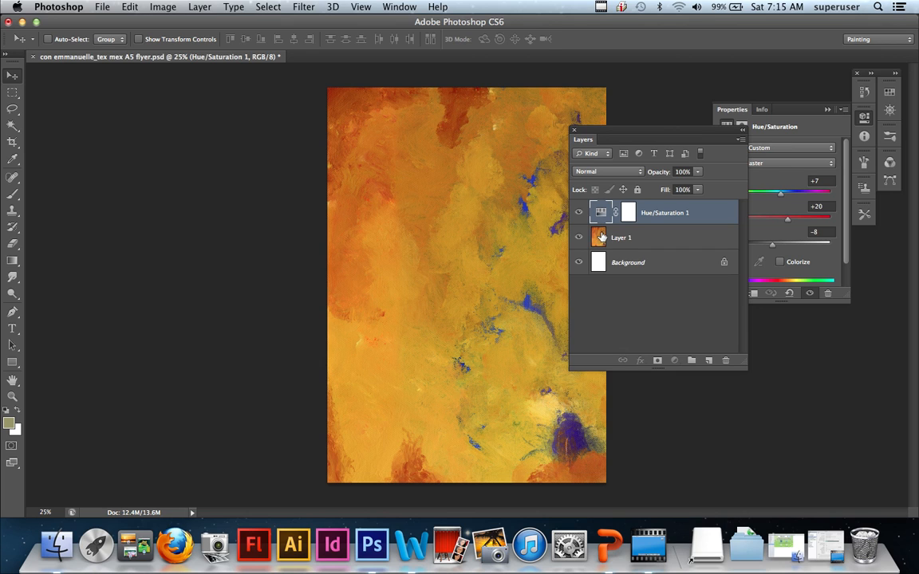
{"action": "left_click", "coordinate": [673, 361]}
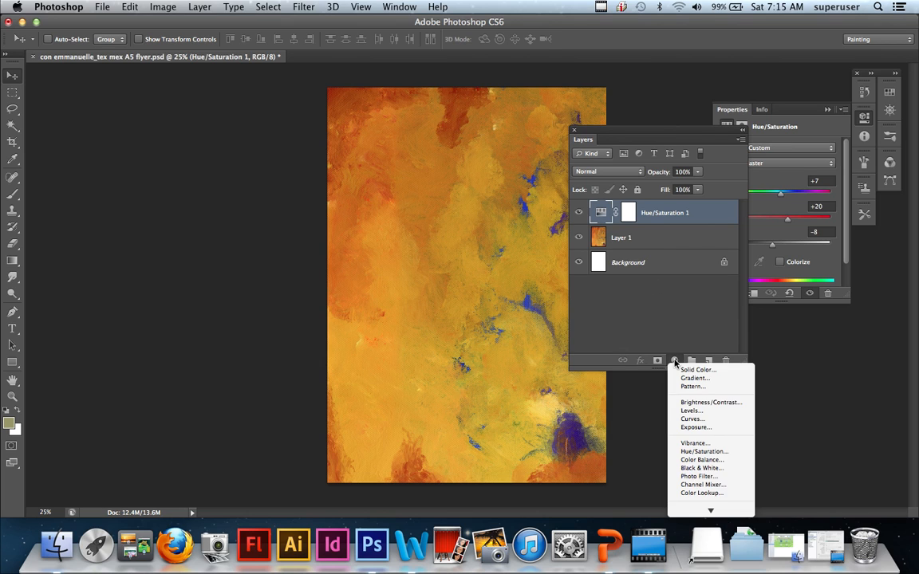
{"action": "left_click", "coordinate": [675, 363]}
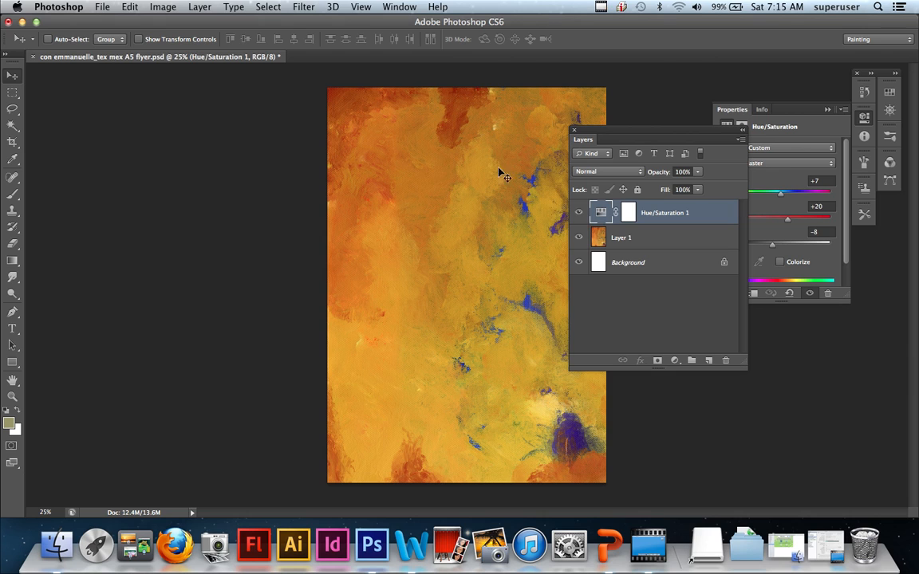
Move the Layers panel off the artwork and open outline drawing.jpg from the Tex Mex Flyer folder.
{"action": "left_click_drag", "start_coordinate": [606, 133], "coordinate": [650, 130]}
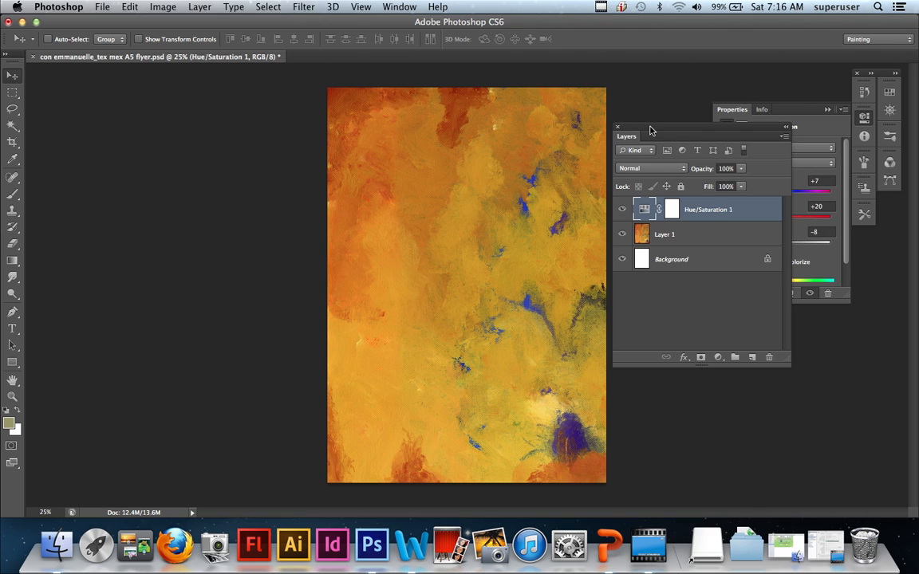
{"action": "left_click", "coordinate": [103, 7]}
{"action": "left_click", "coordinate": [118, 35]}
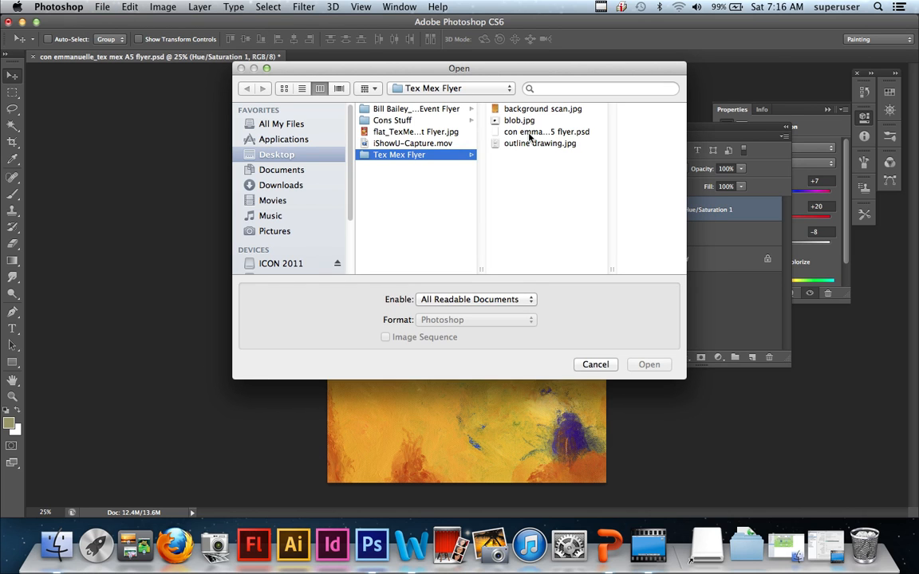
{"action": "left_click", "coordinate": [525, 147]}
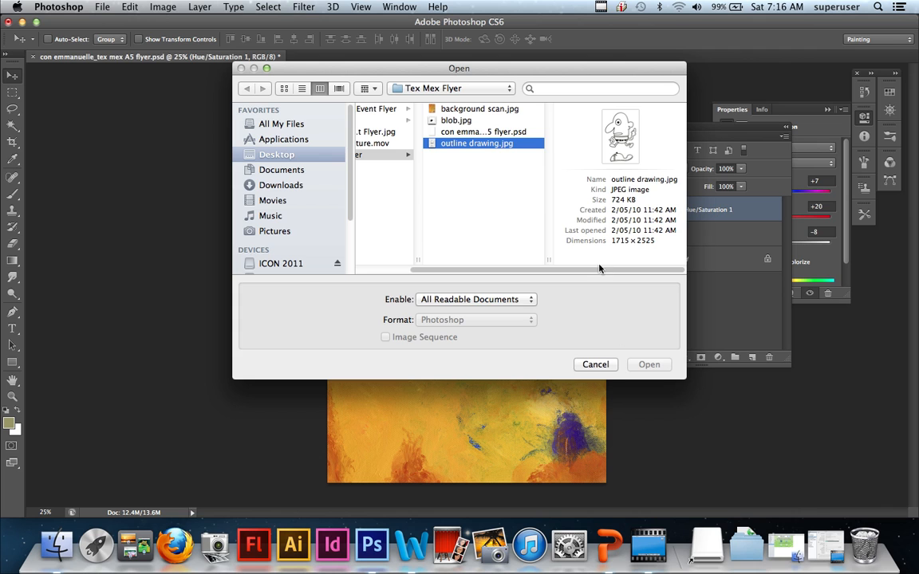
{"action": "left_click", "coordinate": [457, 146]}
{"action": "double_click", "coordinate": [458, 146]}
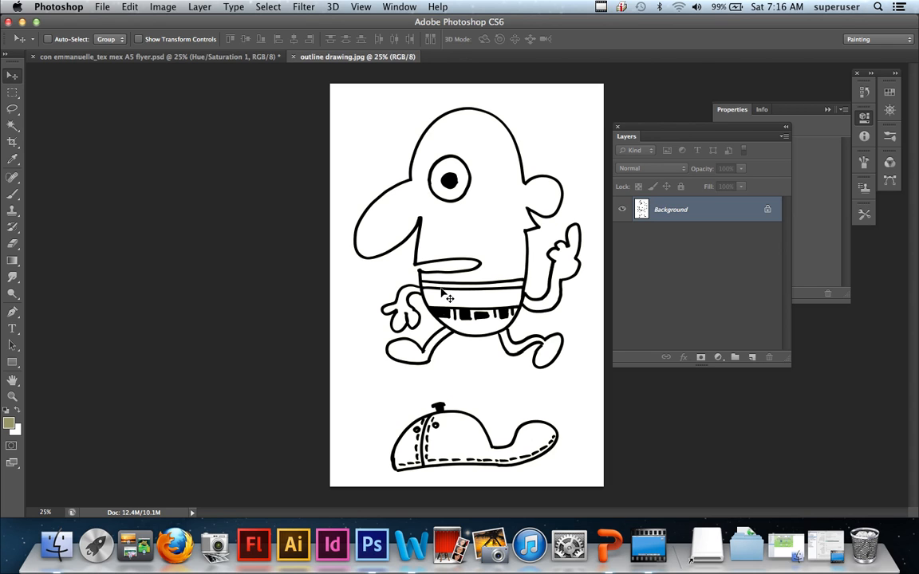
Copy the cartoon character, without the cap, using a rectangular marquee selection and paste it into the A5 flyer document as a new layer.
{"action": "left_click", "coordinate": [12, 90]}
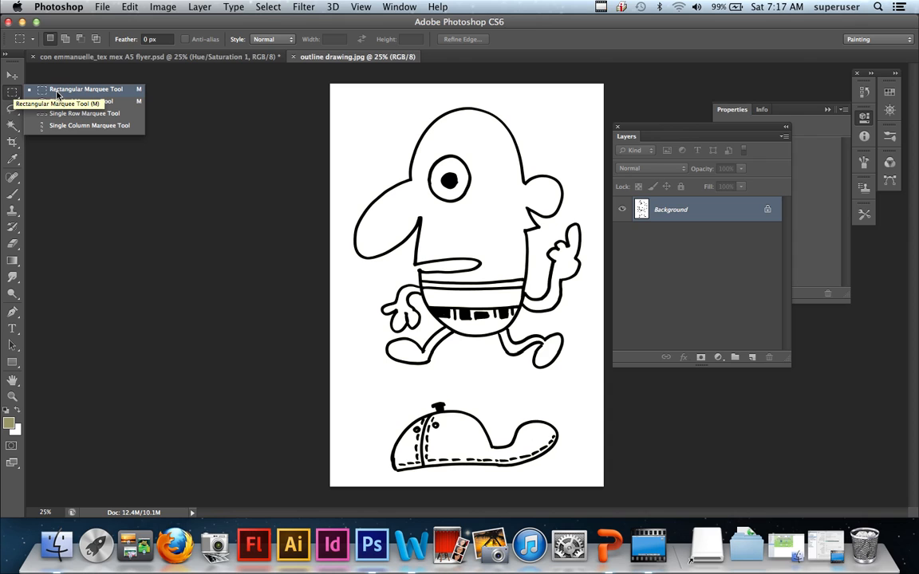
{"action": "left_click", "coordinate": [56, 94]}
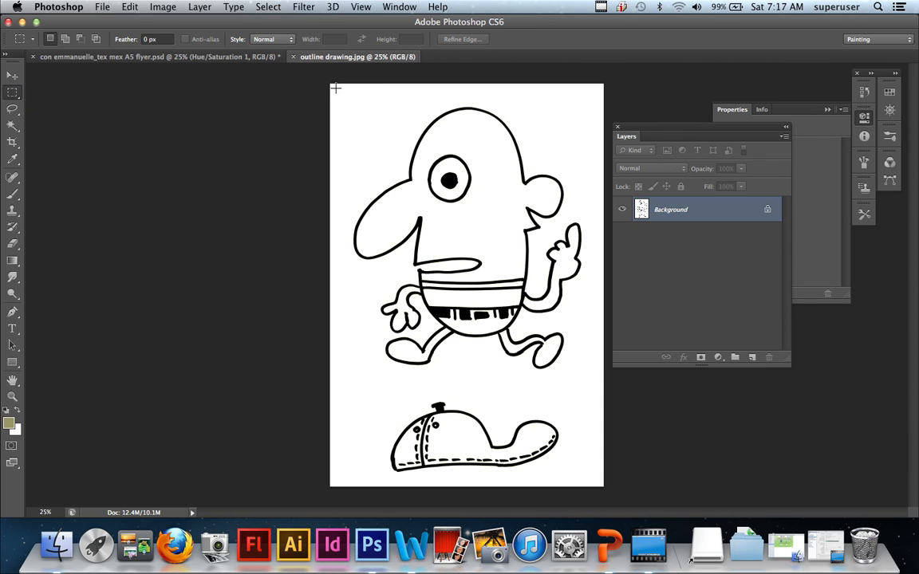
{"action": "left_click", "coordinate": [14, 94]}
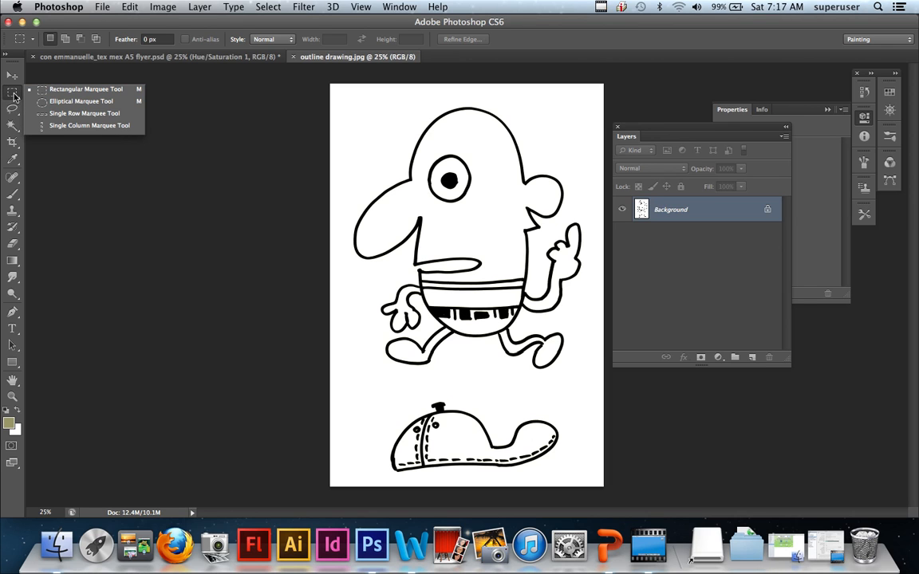
{"action": "left_click", "coordinate": [71, 95]}
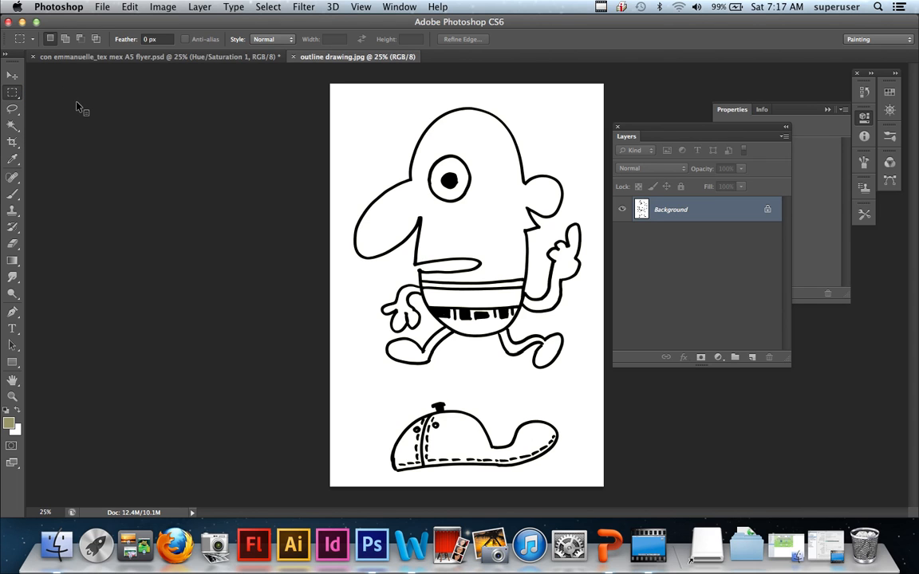
{"action": "left_click_drag", "start_coordinate": [332, 86], "coordinate": [595, 380]}
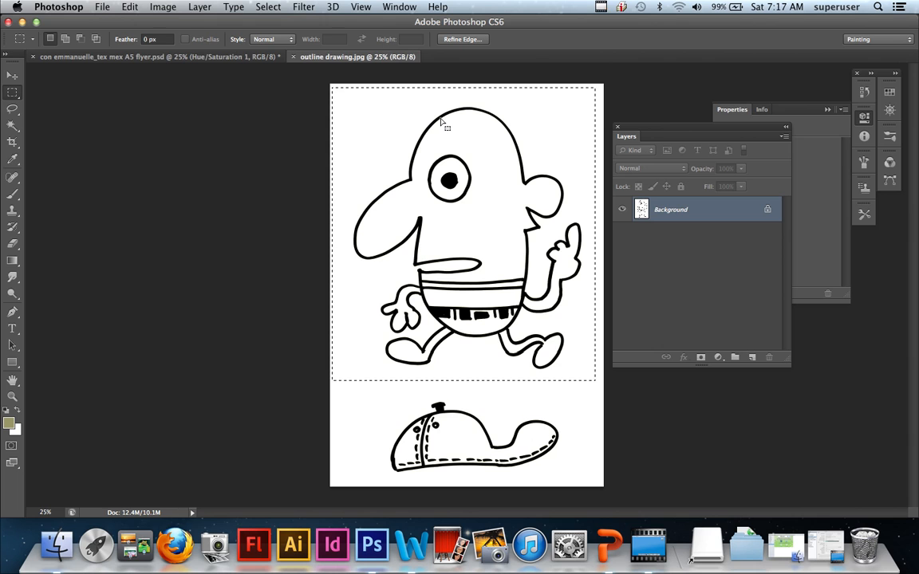
{"action": "left_click", "coordinate": [132, 6]}
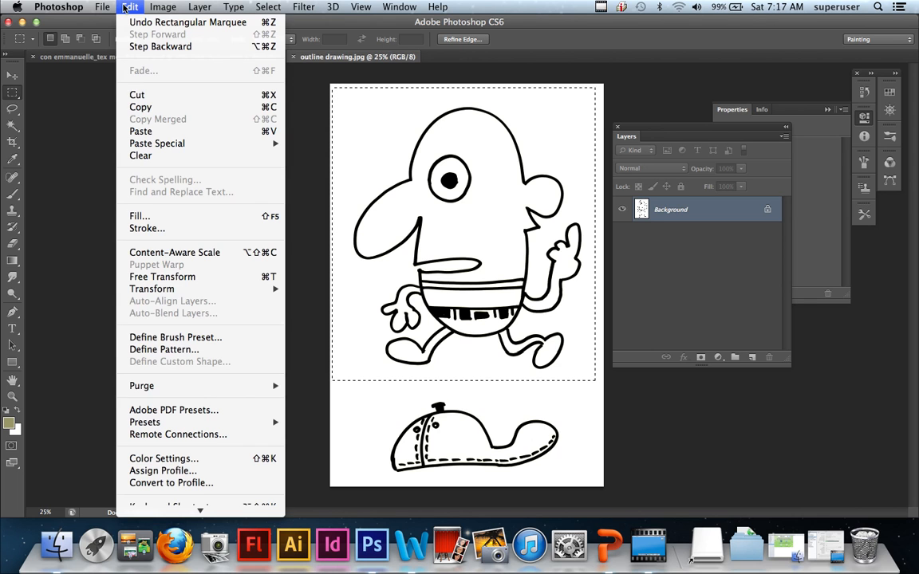
{"action": "left_click", "coordinate": [159, 109]}
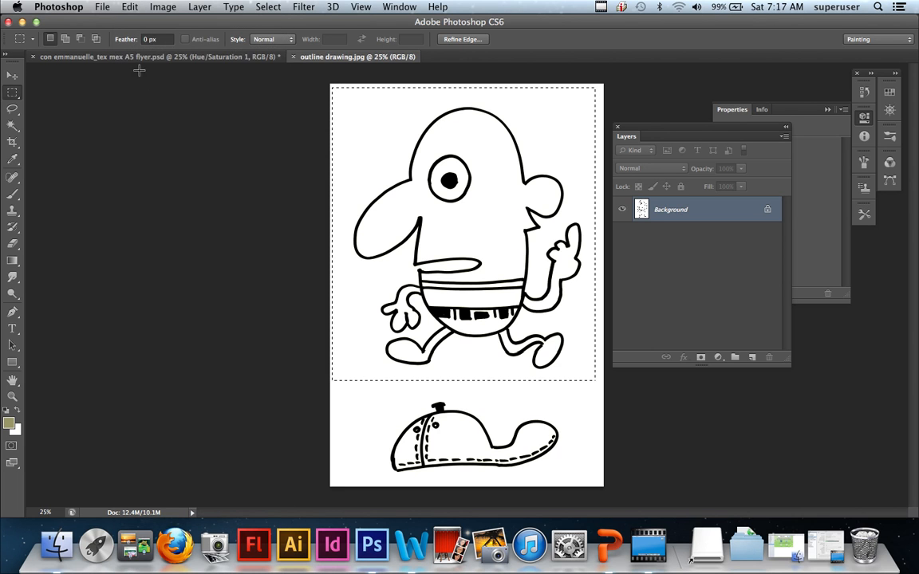
{"action": "left_click", "coordinate": [192, 61]}
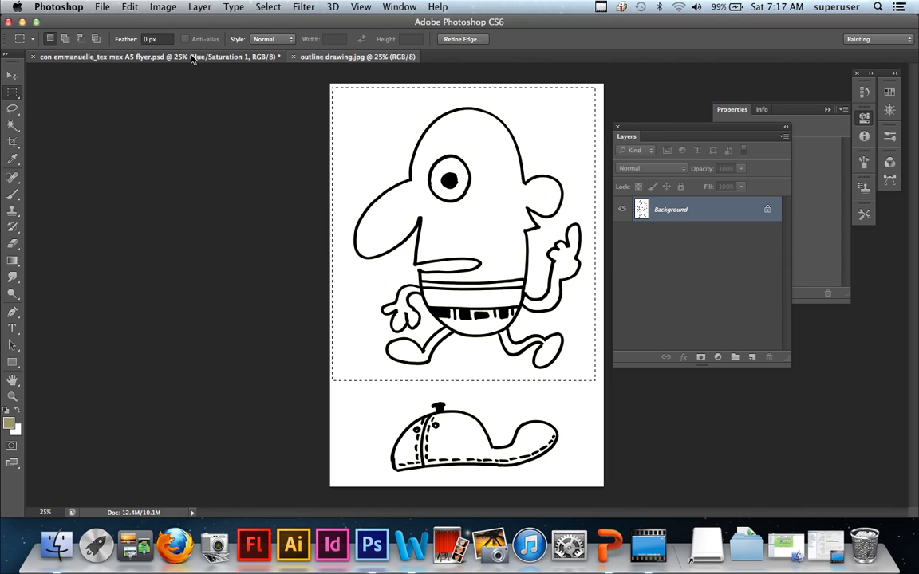
{"action": "left_click", "coordinate": [130, 7]}
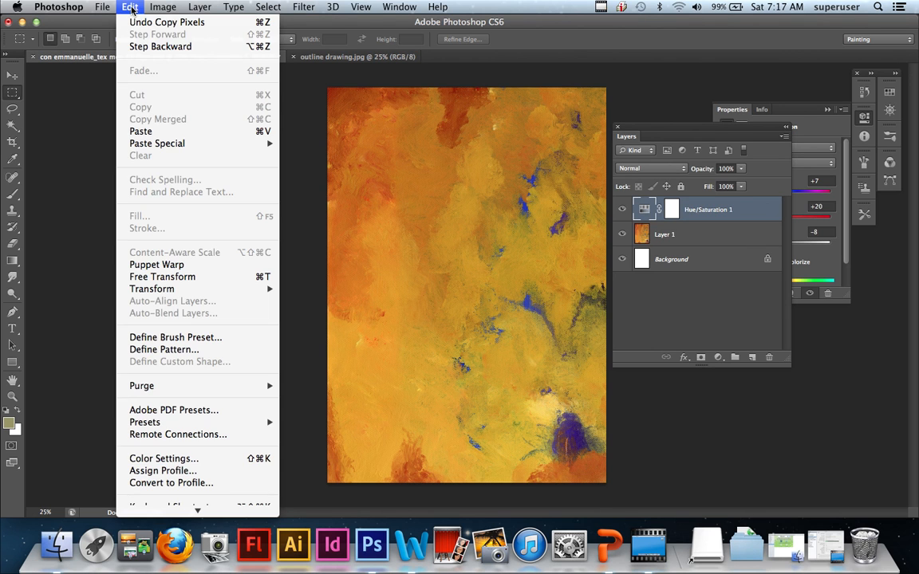
{"action": "left_click", "coordinate": [141, 131]}
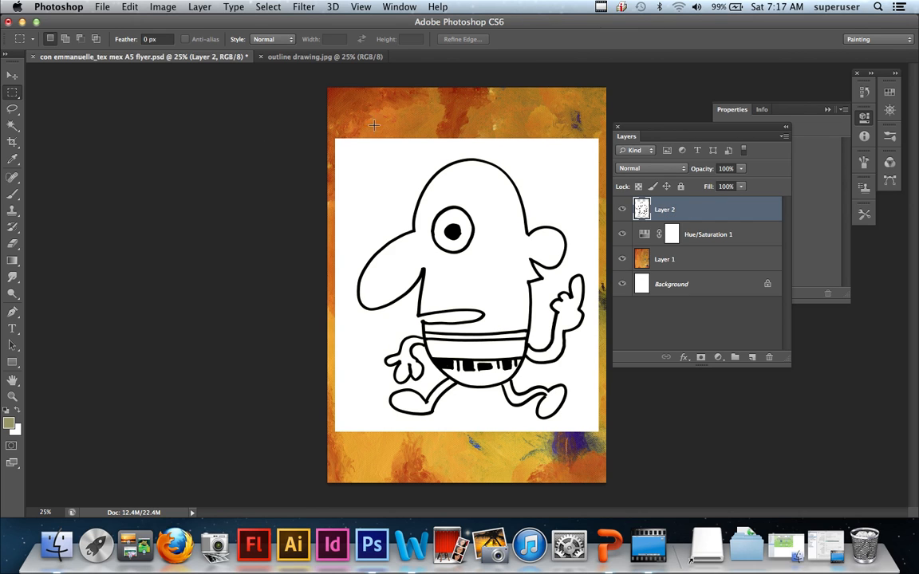
Copy the cap from outline drawing.jpg using a rectangular marquee selection and paste it into the A5 flyer document as a new layer.
{"action": "left_click", "coordinate": [303, 56]}
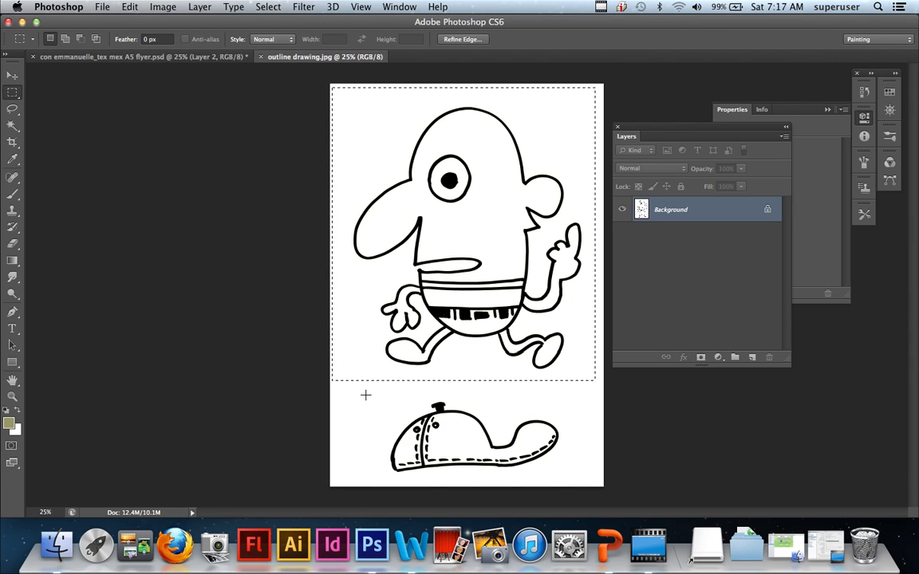
{"action": "left_click_drag", "start_coordinate": [365, 390], "coordinate": [579, 474]}
{"action": "left_click", "coordinate": [578, 481]}
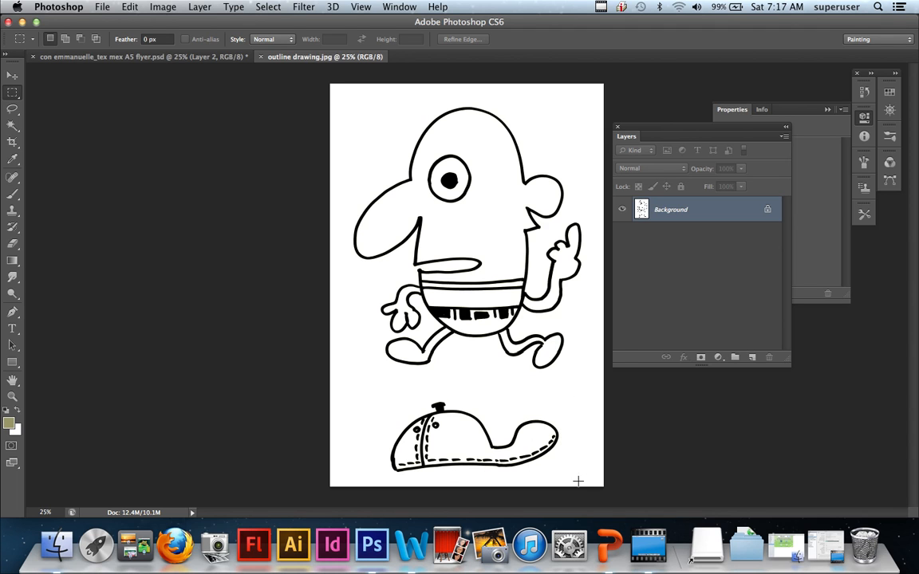
{"action": "key", "text": "super+z"}
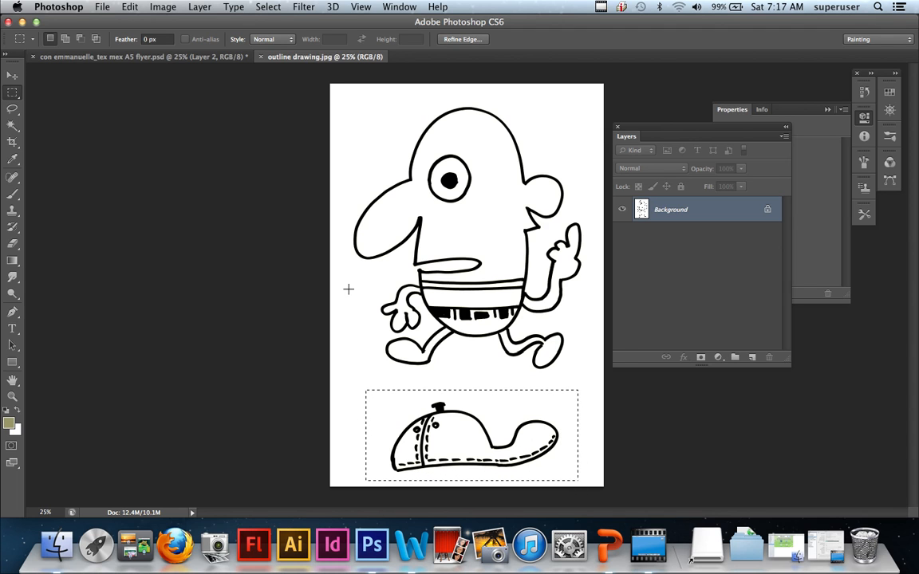
{"action": "left_click", "coordinate": [129, 7]}
{"action": "left_click", "coordinate": [141, 107]}
{"action": "left_click", "coordinate": [91, 59]}
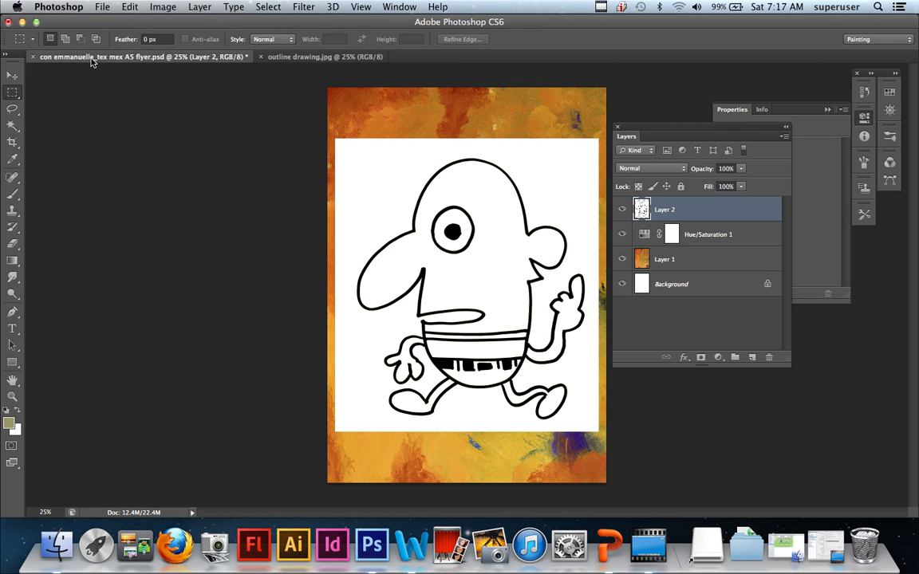
{"action": "left_click", "coordinate": [121, 7]}
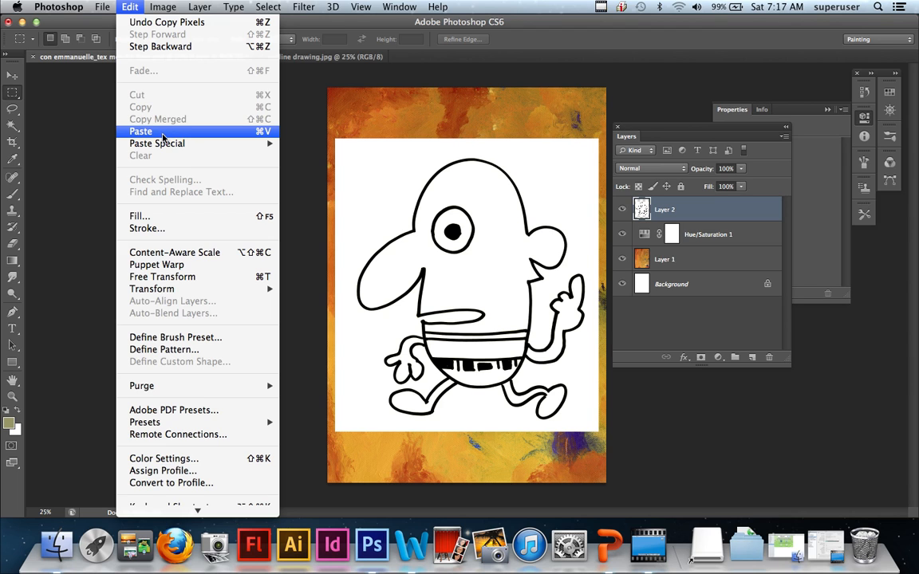
{"action": "left_click", "coordinate": [163, 133]}
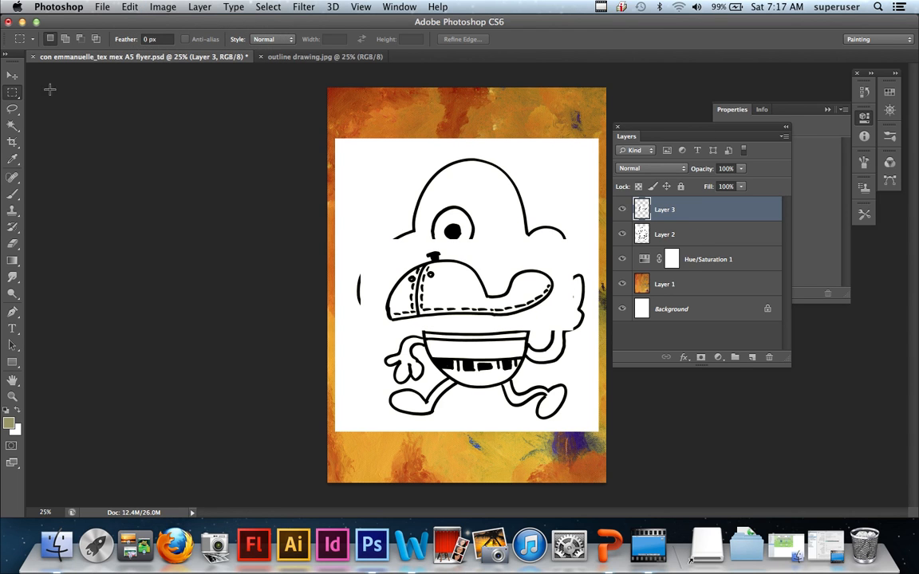
Move the pasted cap to the lower part of the flyer and shift the character slightly up and to the left.
{"action": "left_click", "coordinate": [12, 75]}
{"action": "left_click_drag", "start_coordinate": [439, 278], "coordinate": [395, 399]}
{"action": "left_click", "coordinate": [661, 236]}
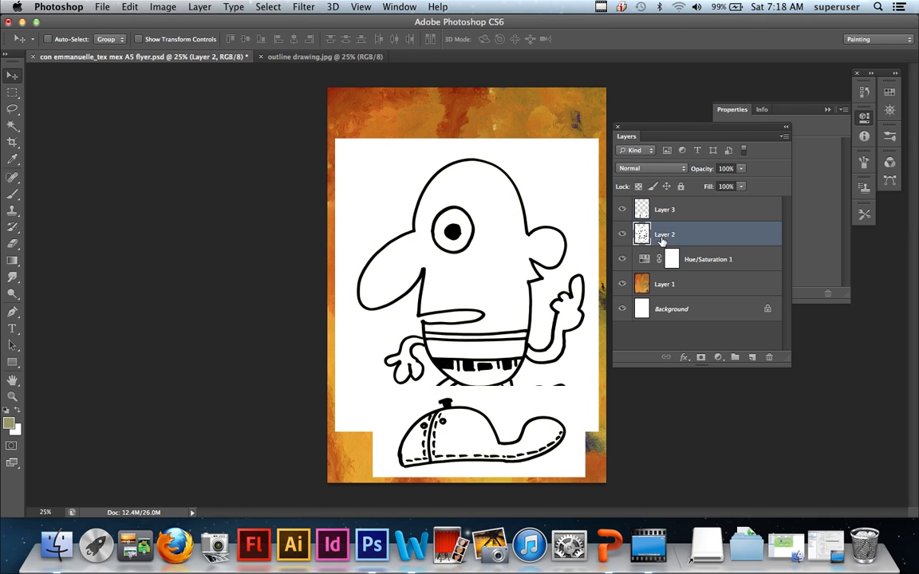
{"action": "mouse_move", "coordinate": [498, 280]}
{"action": "left_mouse_down"}
{"action": "mouse_move", "coordinate": [513, 242]}
{"action": "mouse_move", "coordinate": [488, 263]}
{"action": "left_mouse_up"}
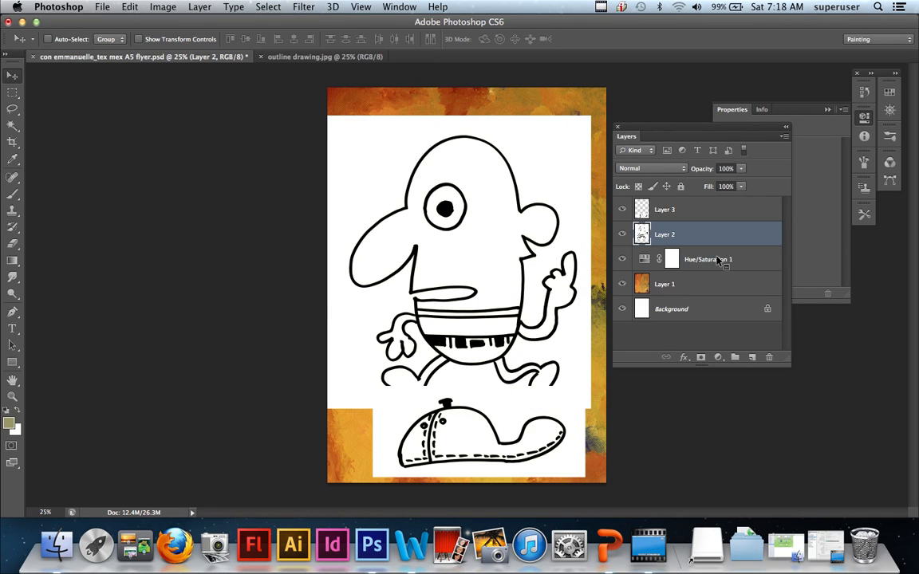
Rename Layer 1, the painted background, as textured bkgd.
{"action": "double_click", "coordinate": [666, 284]}
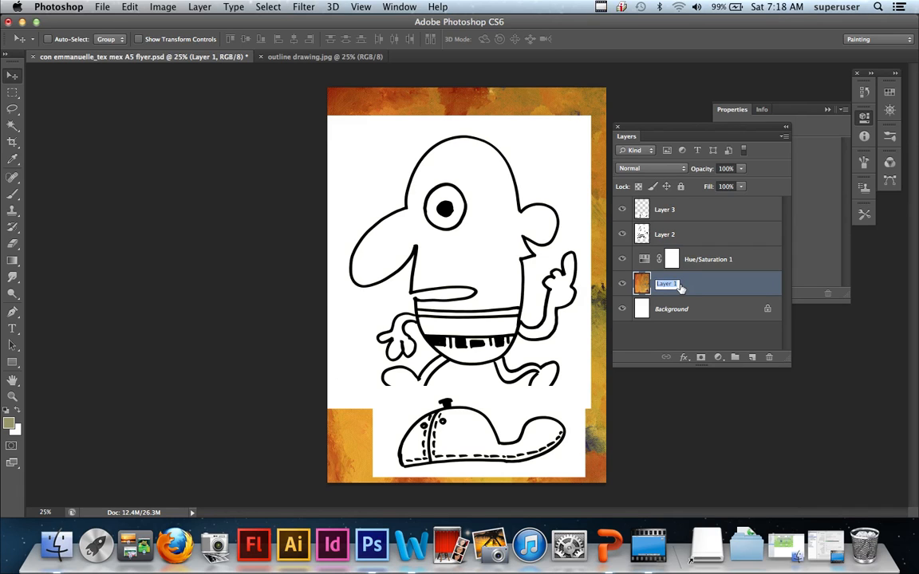
{"action": "type", "text": "backgroun"}
{"action": "key", "text": "BackSpace"}
{"action": "key", "text": "BackSpace"}
{"action": "key", "text": "Return"}
Rename the character layer as Mr Bean and the cap layer as Cap.
{"action": "left_click", "coordinate": [665, 235]}
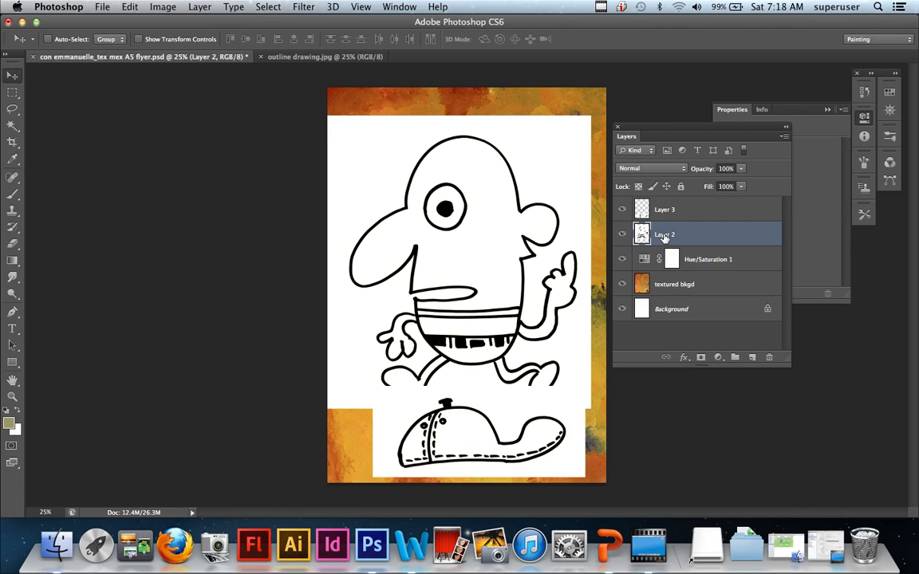
{"action": "double_click", "coordinate": [661, 236]}
{"action": "type", "text": "Mr Bean"}
{"action": "left_click", "coordinate": [666, 211]}
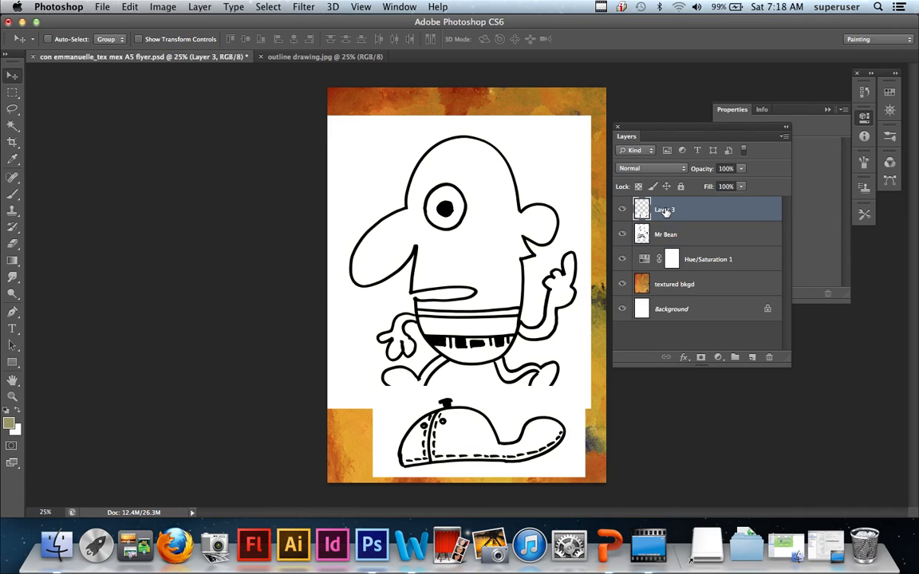
{"action": "double_click", "coordinate": [665, 211]}
{"action": "type", "text": "Cap"}
Hide the Cap layer and try erasing the white around and inside the Mr Bean drawing with the Magic Eraser at tolerance 32.
{"action": "left_click", "coordinate": [663, 233]}
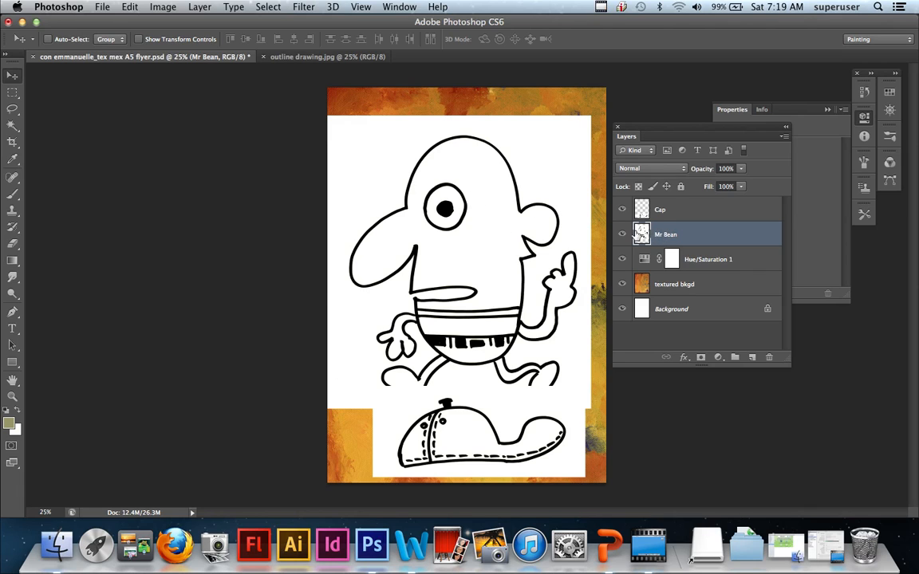
{"action": "left_click", "coordinate": [623, 210]}
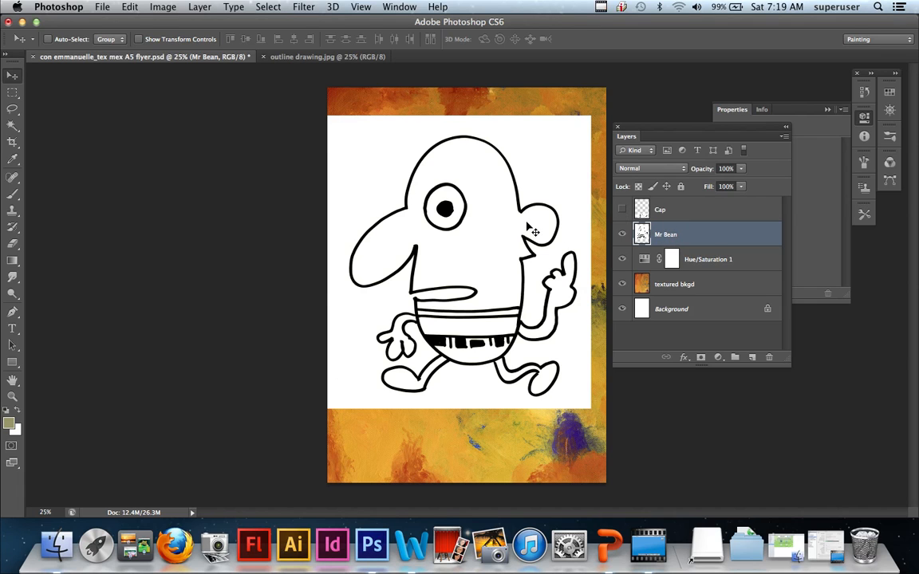
{"action": "left_click_drag", "start_coordinate": [11, 246], "coordinate": [75, 266]}
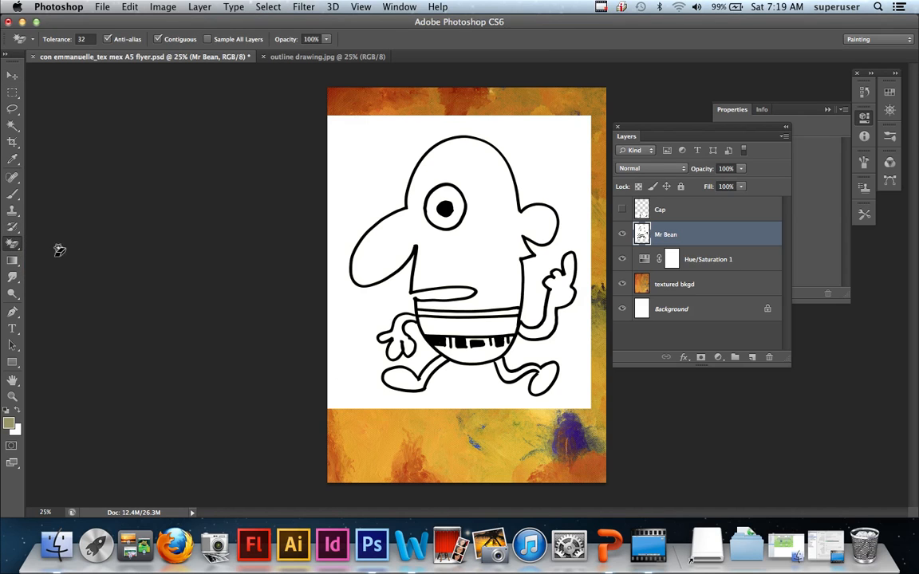
{"action": "left_click", "coordinate": [12, 247]}
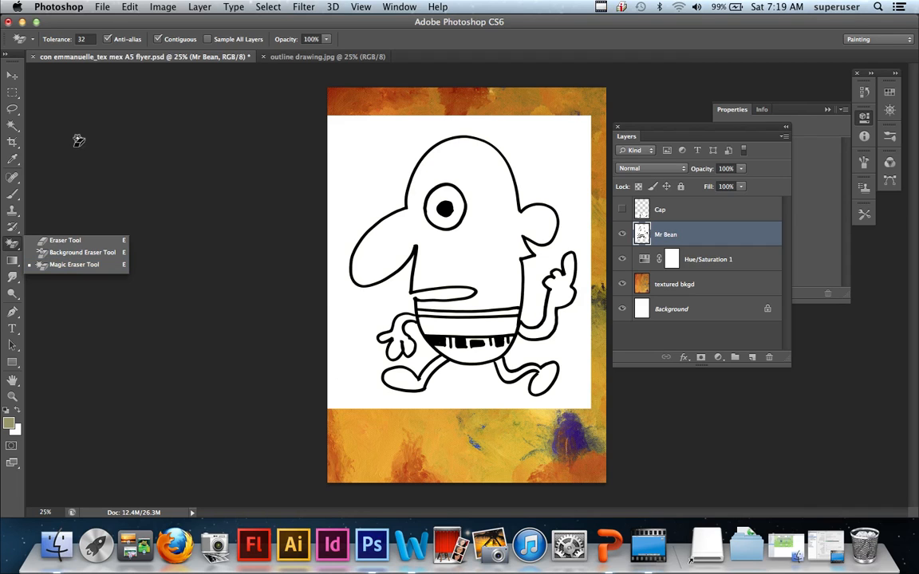
{"action": "left_click", "coordinate": [680, 235]}
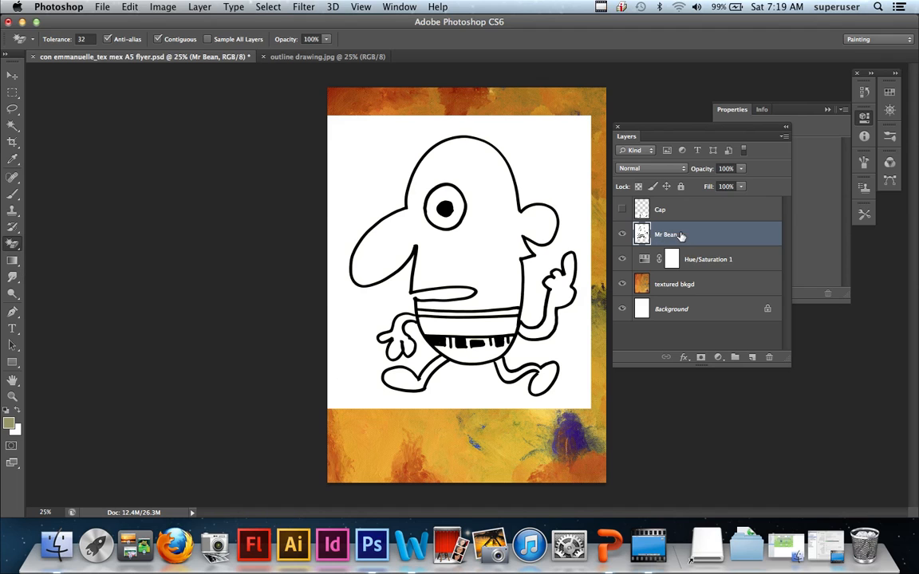
{"action": "left_click", "coordinate": [390, 181]}
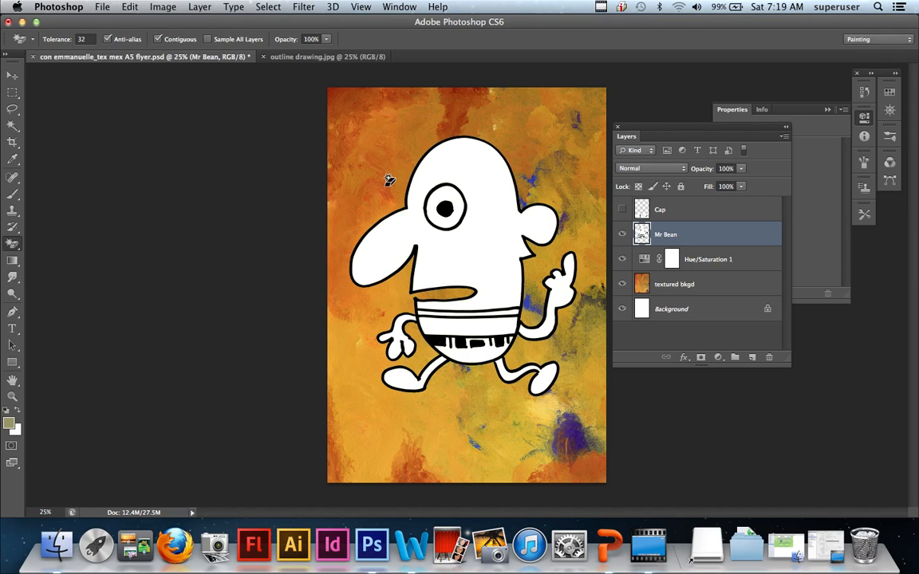
{"action": "left_click", "coordinate": [496, 195]}
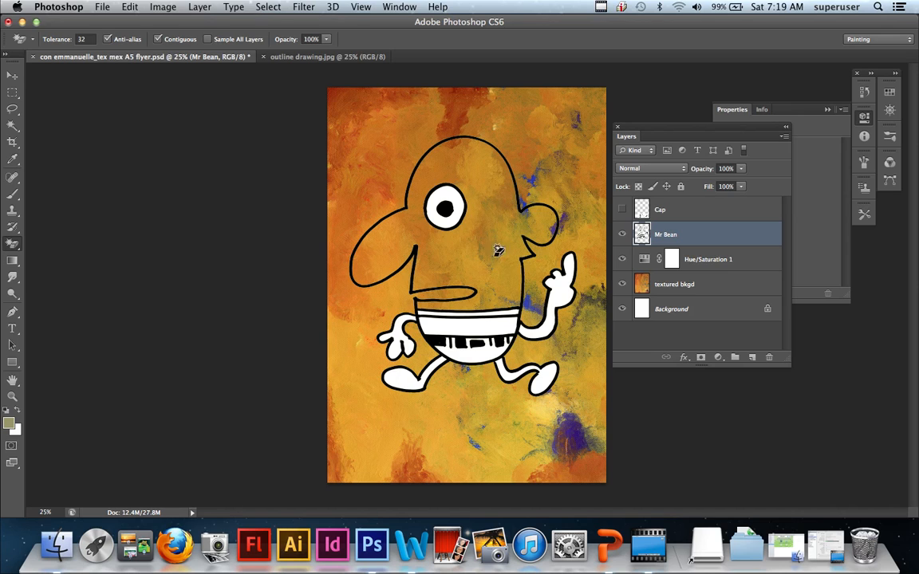
{"action": "left_click", "coordinate": [562, 288]}
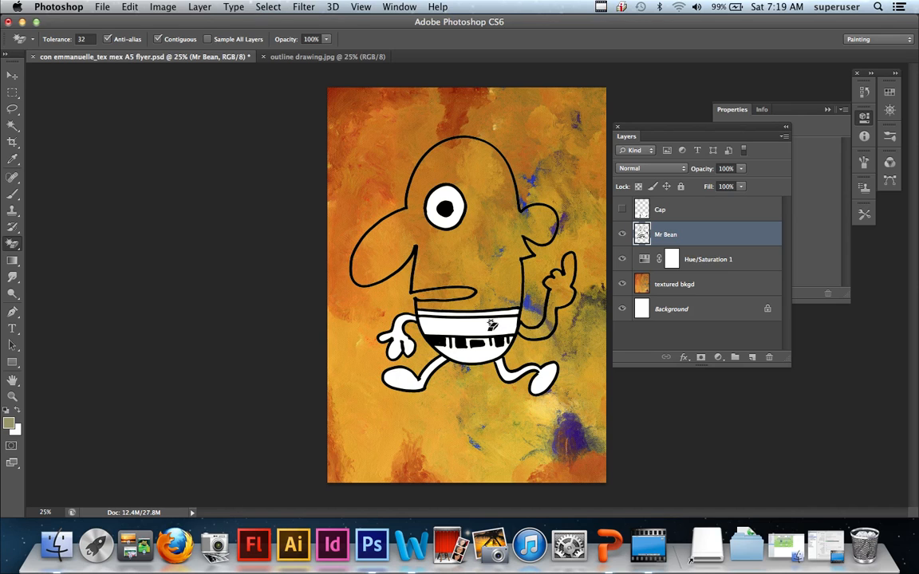
{"action": "left_click", "coordinate": [399, 333]}
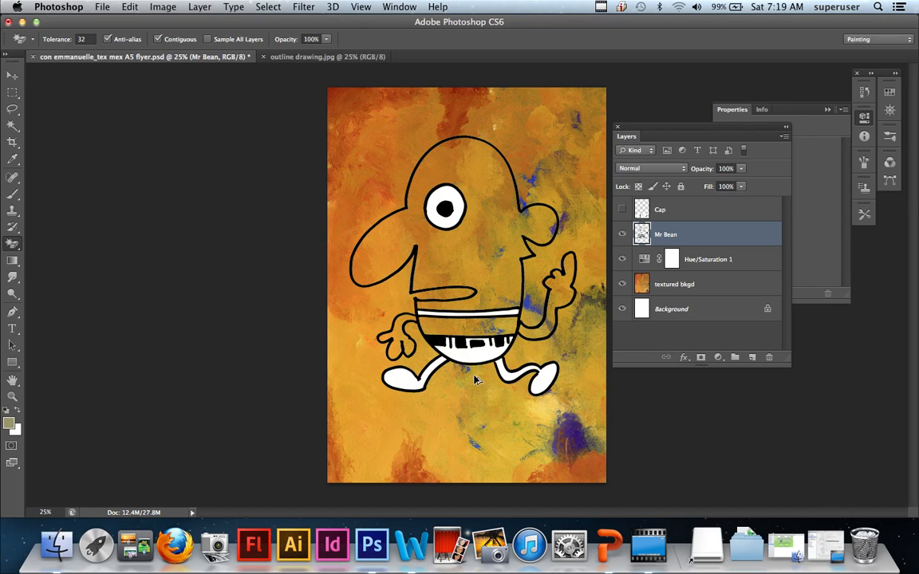
Undo all the Magic Eraser edits on the Mr Bean layer.
{"action": "key", "text": "super+alt+z"}
{"action": "key", "text": "super+alt+z"}
{"action": "key", "text": "super+alt+z"}
{"action": "key", "text": "super+alt+z"}
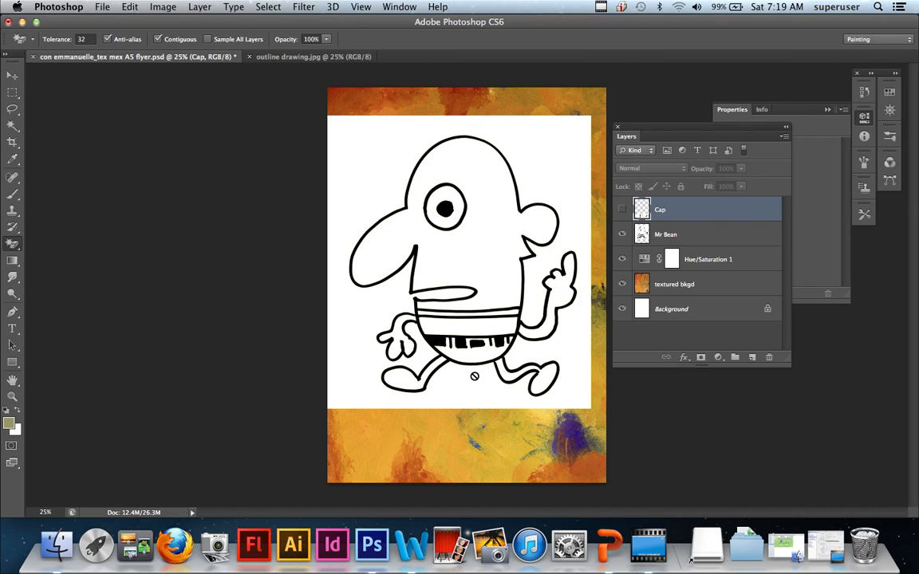
Set the Mr Bean layer's blending mode to Multiply.
{"action": "left_click", "coordinate": [678, 235]}
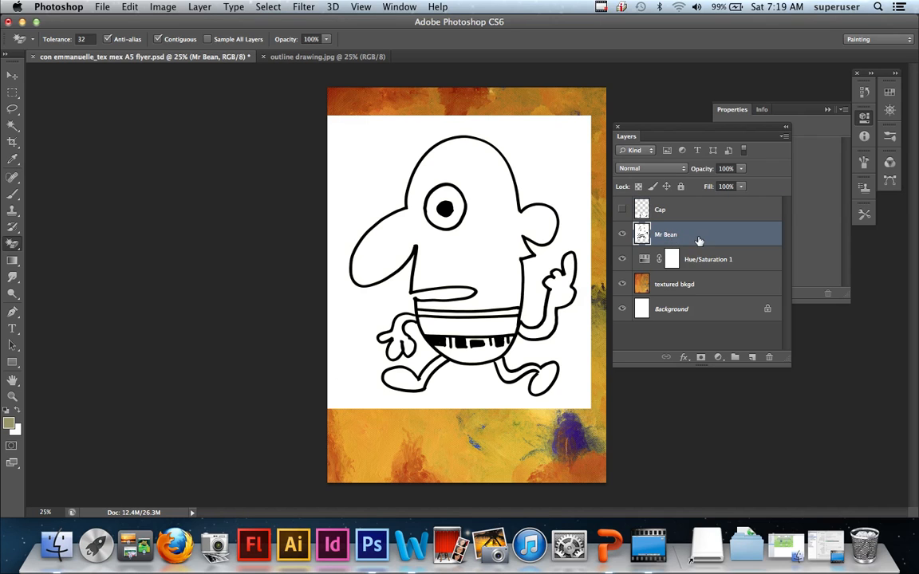
{"action": "left_click", "coordinate": [679, 169]}
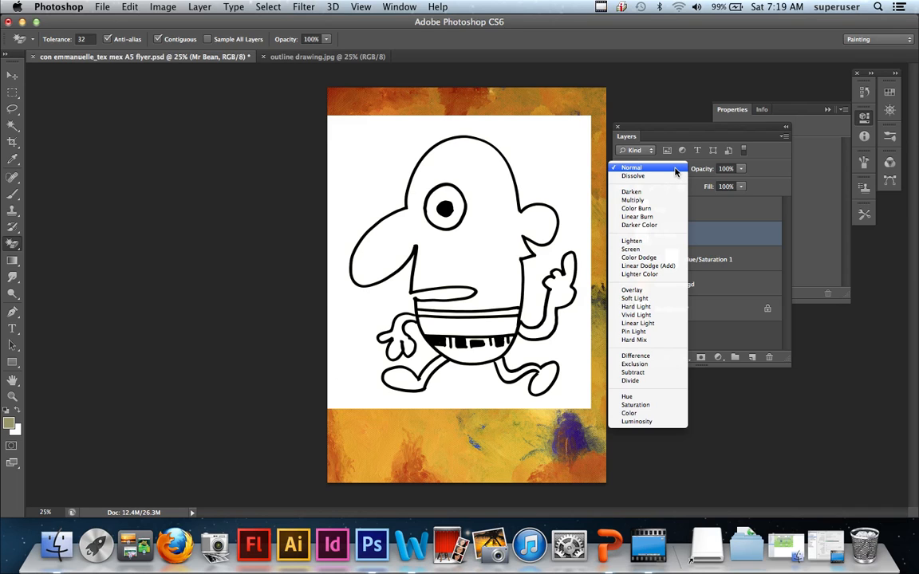
{"action": "left_click", "coordinate": [647, 201]}
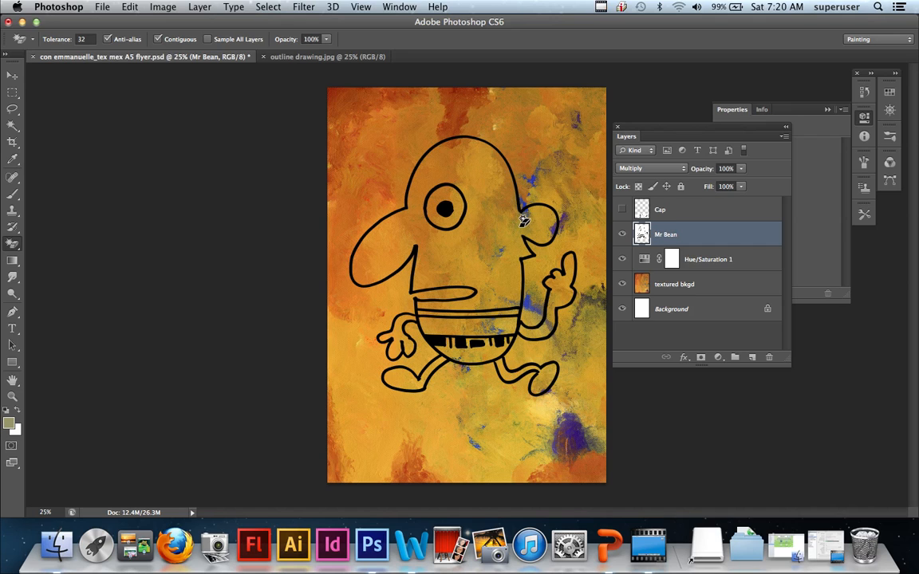
Show the Cap layer again and set its blending mode to Multiply.
{"action": "left_click", "coordinate": [678, 210]}
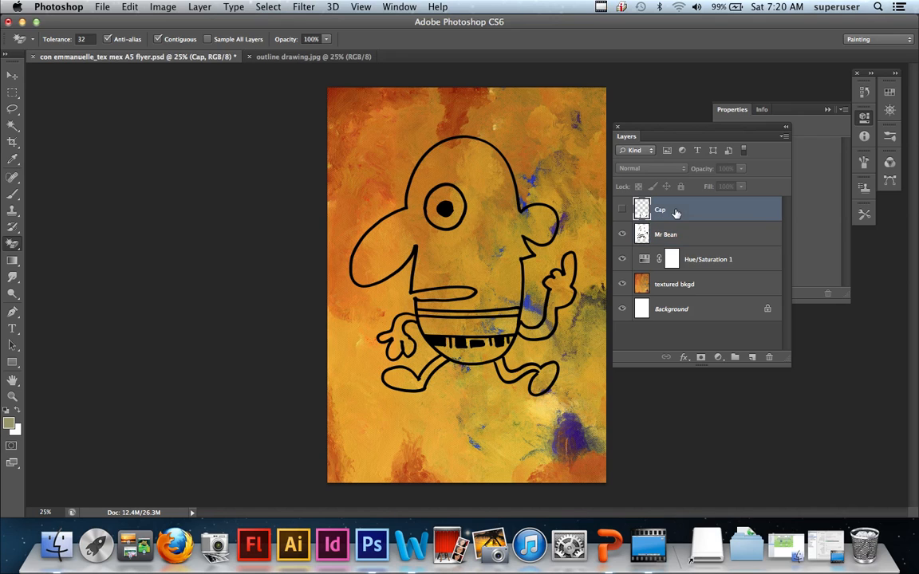
{"action": "left_click", "coordinate": [623, 210]}
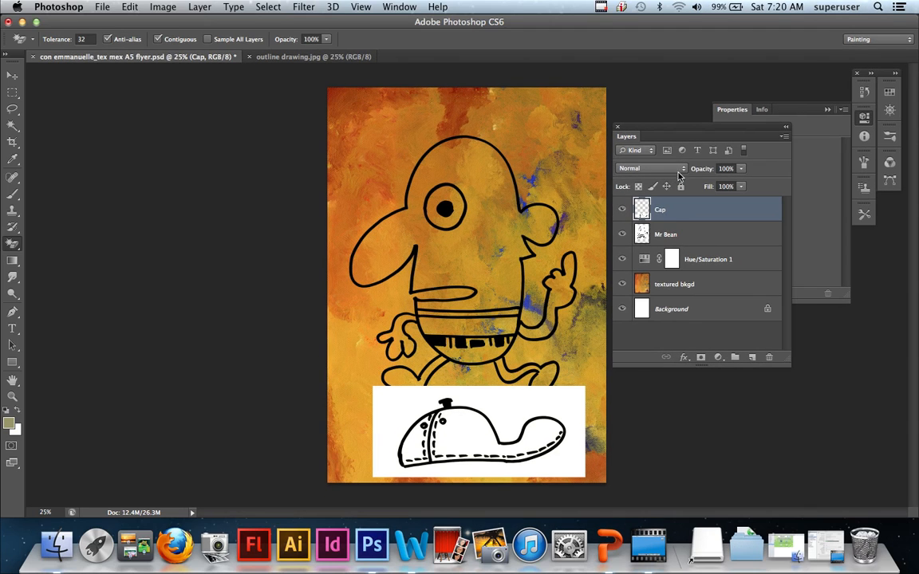
{"action": "left_click", "coordinate": [678, 169]}
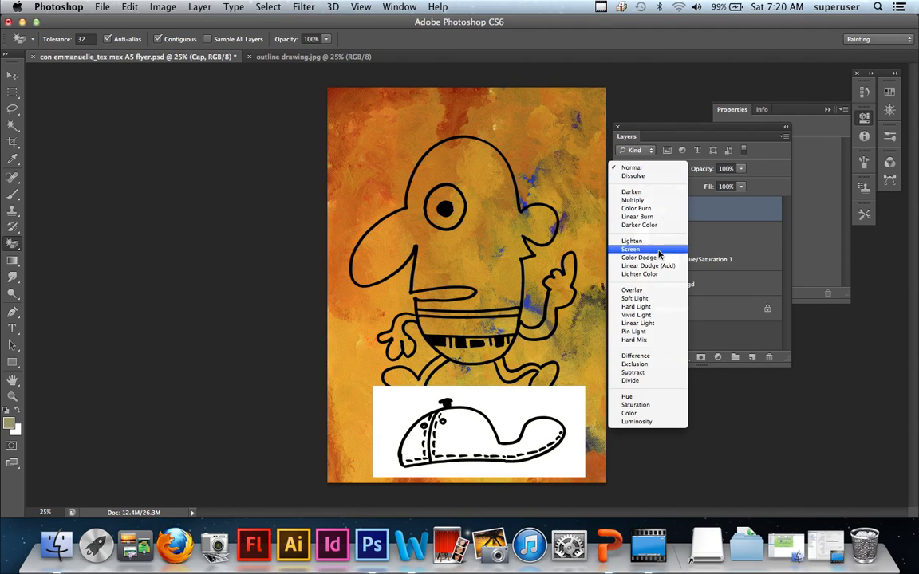
{"action": "left_click", "coordinate": [655, 200]}
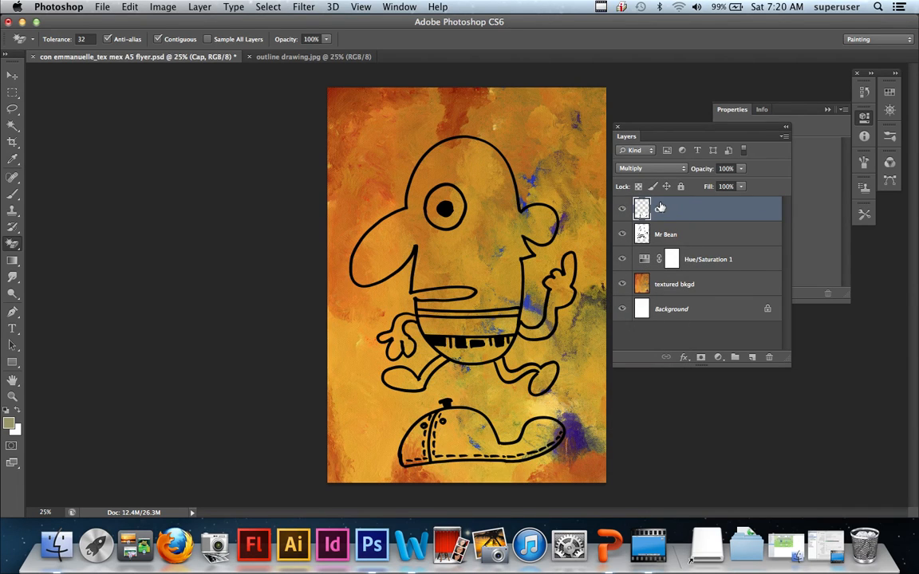
Add a new layer named colour_Mr Bean and place it directly below the Mr Bean layer.
{"action": "left_click", "coordinate": [689, 236]}
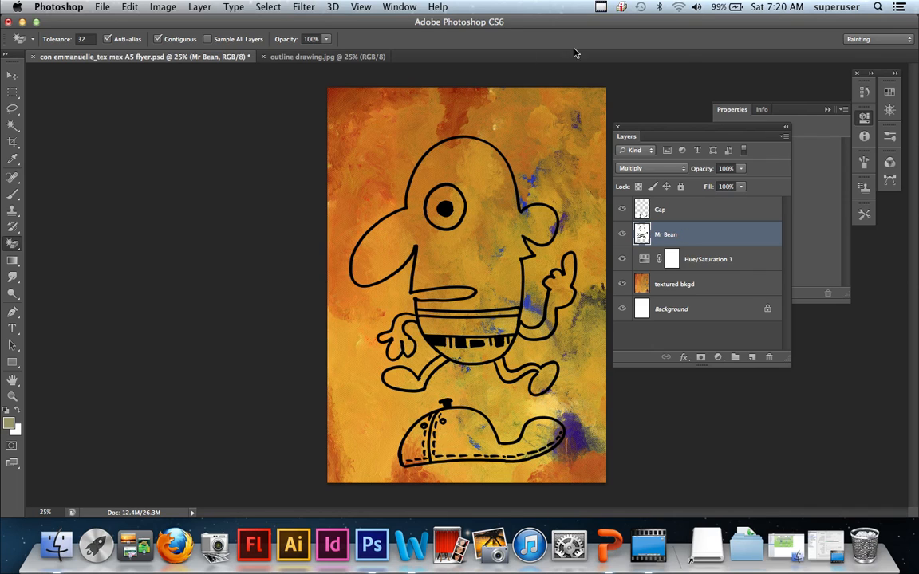
{"action": "left_click", "coordinate": [785, 138]}
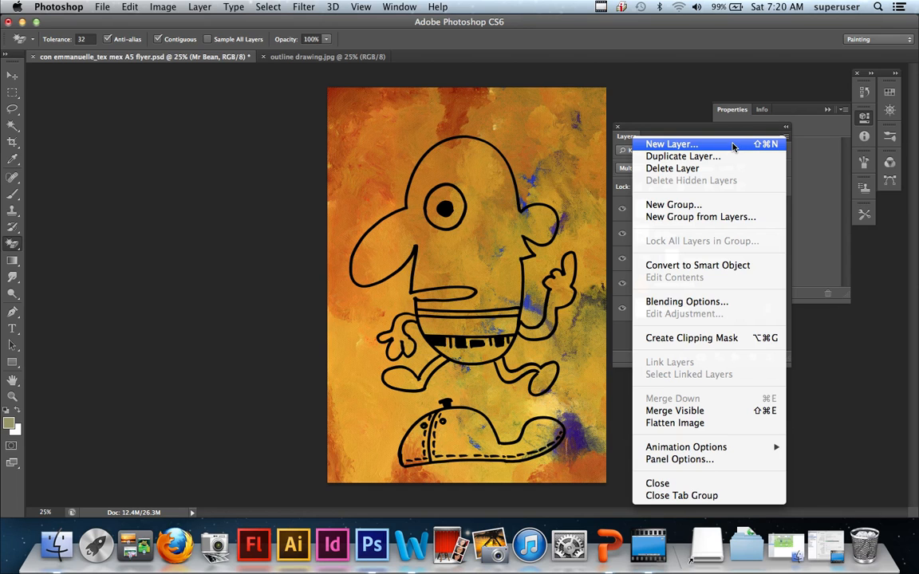
{"action": "left_click", "coordinate": [672, 144]}
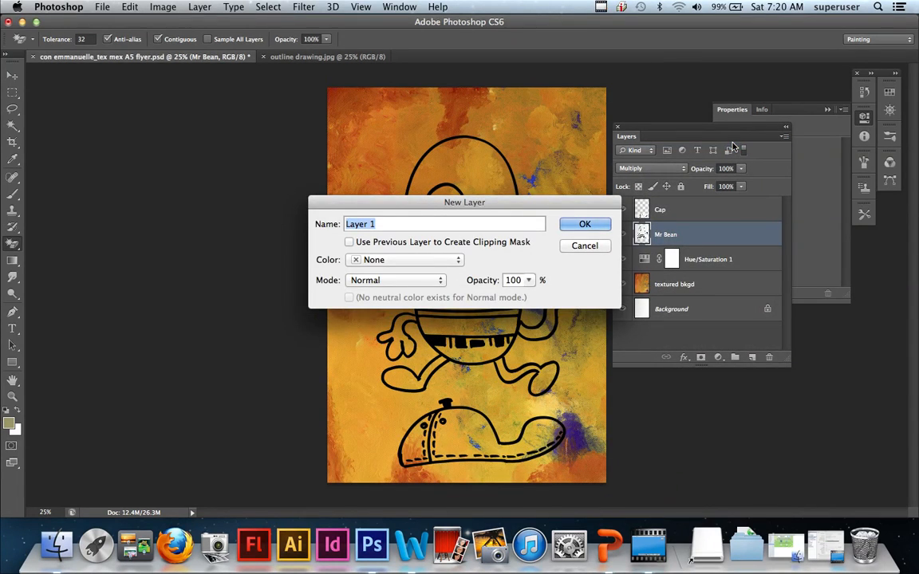
{"action": "type", "text": "colour_Mr Bean"}
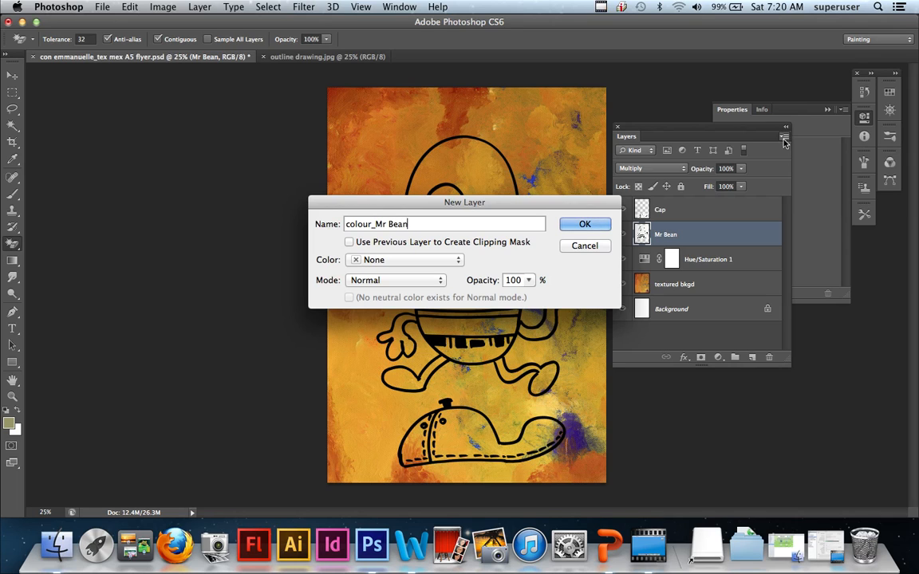
{"action": "left_click", "coordinate": [590, 228]}
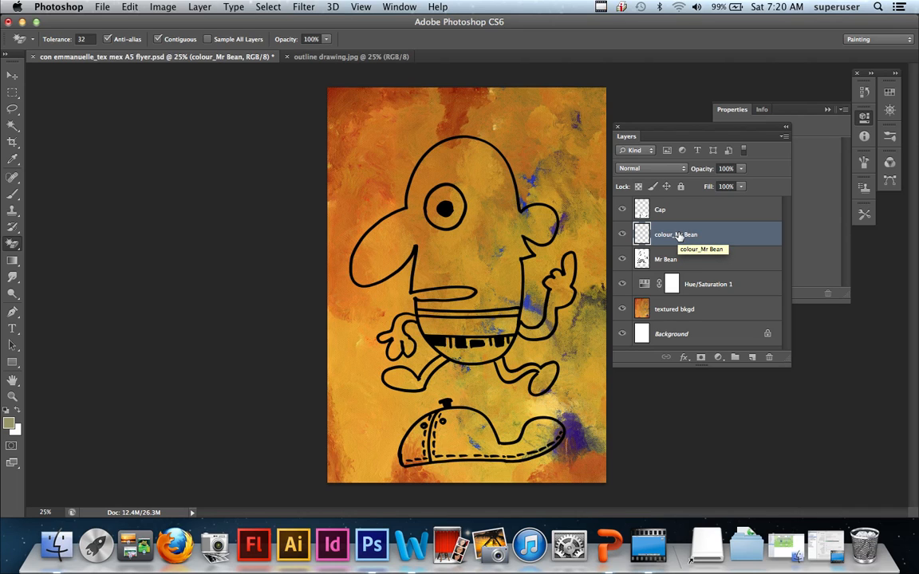
{"action": "left_click_drag", "start_coordinate": [678, 236], "coordinate": [674, 271]}
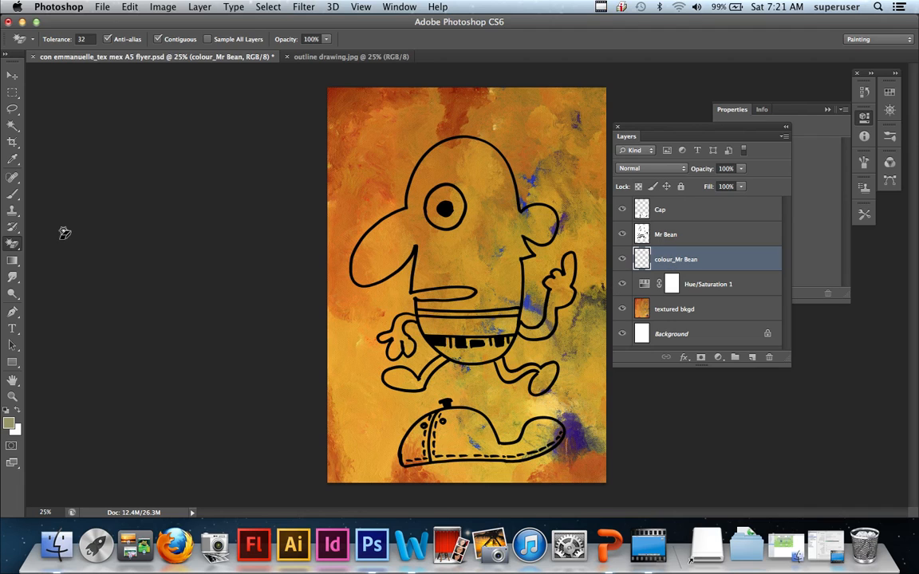
Set up the Brush tool with a 115 px round tip, 18% hardness and Normal mode.
{"action": "left_click", "coordinate": [15, 197]}
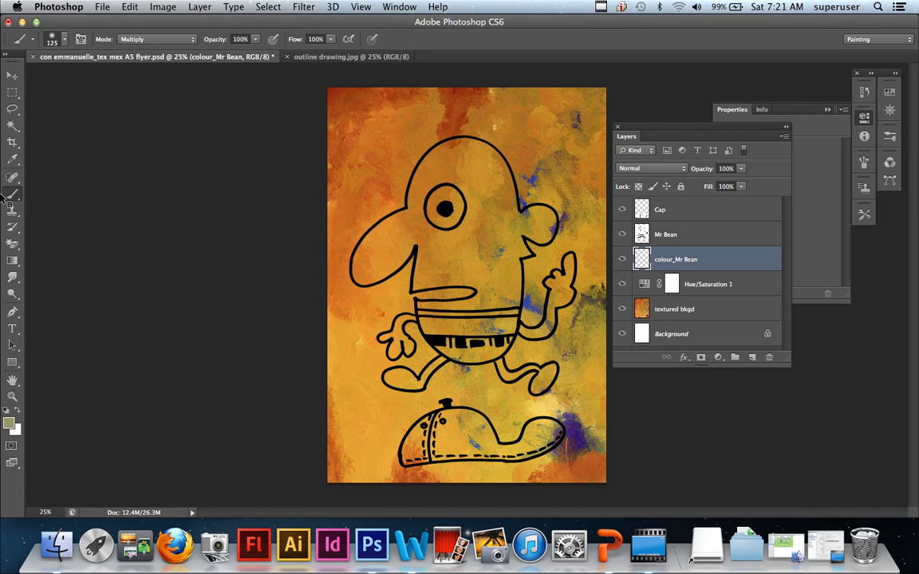
{"action": "left_click", "coordinate": [11, 197]}
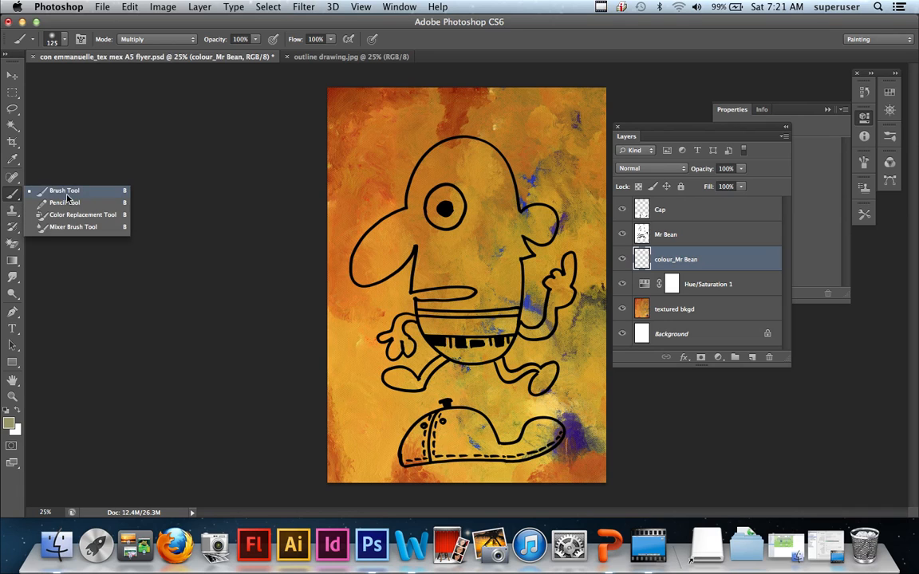
{"action": "left_click", "coordinate": [67, 194]}
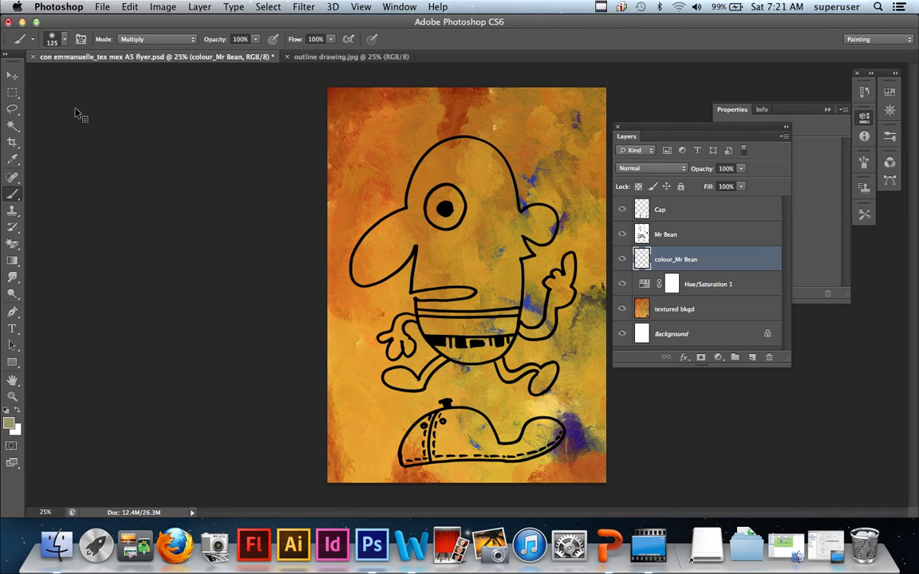
{"action": "left_click", "coordinate": [67, 41]}
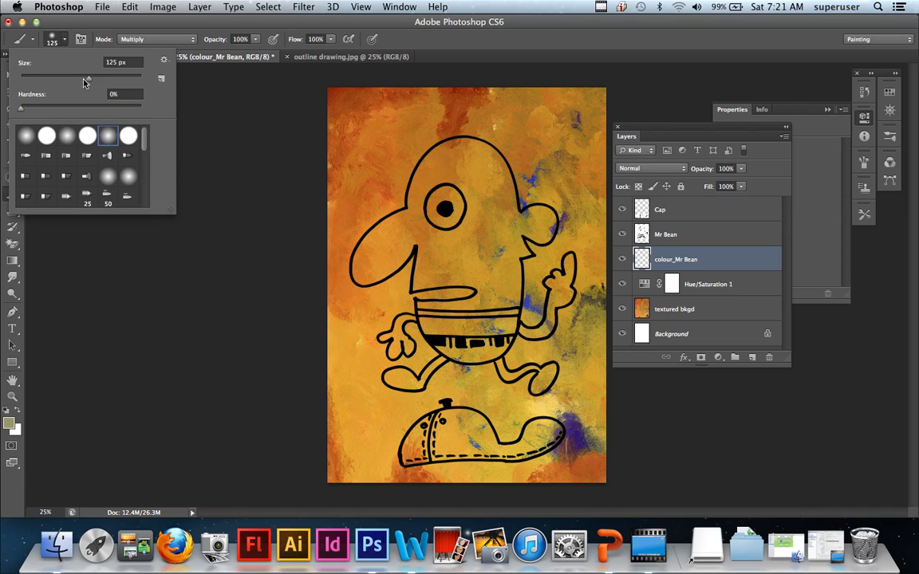
{"action": "left_click_drag", "start_coordinate": [90, 82], "coordinate": [86, 82]}
{"action": "left_click", "coordinate": [48, 137]}
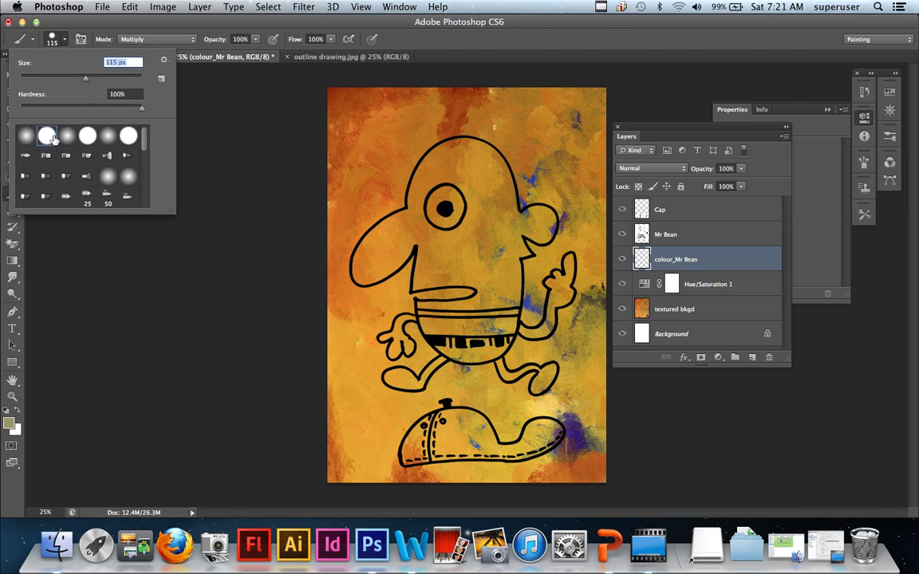
{"action": "left_click", "coordinate": [88, 137]}
{"action": "left_click", "coordinate": [129, 139]}
{"action": "left_click_drag", "start_coordinate": [146, 116], "coordinate": [126, 115]}
{"action": "left_click_drag", "start_coordinate": [51, 115], "coordinate": [42, 113]}
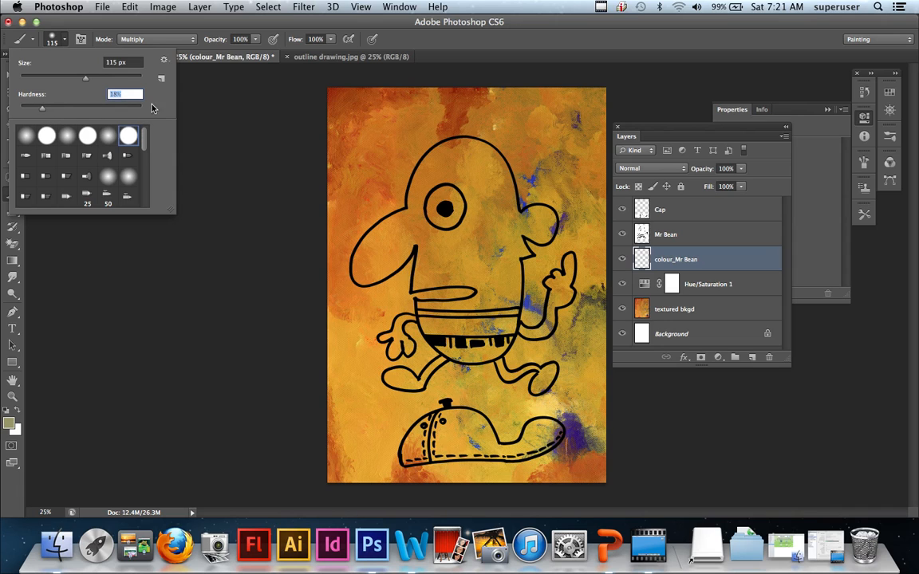
{"action": "left_click", "coordinate": [193, 44]}
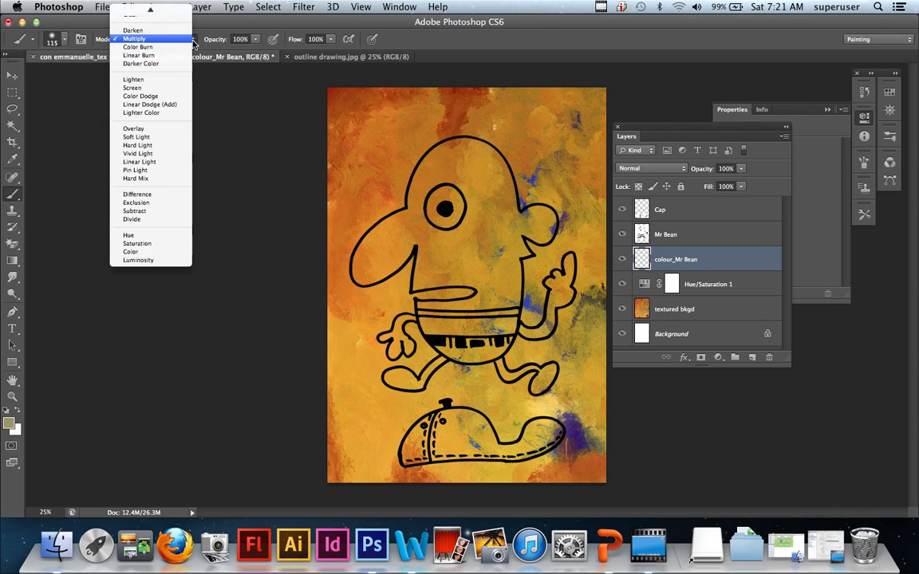
{"action": "left_click", "coordinate": [164, 12]}
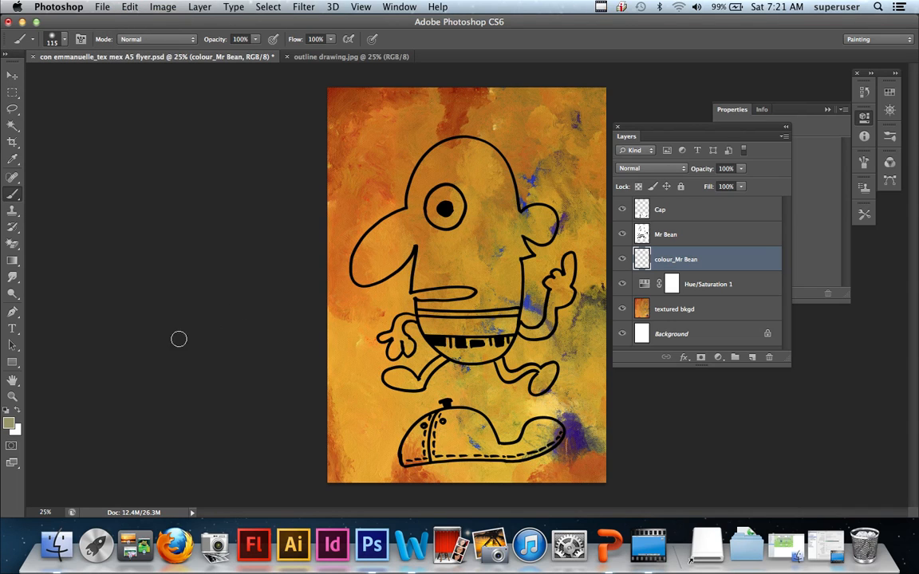
Set the foreground colour to the skin tone #dab393.
{"action": "left_click", "coordinate": [9, 425]}
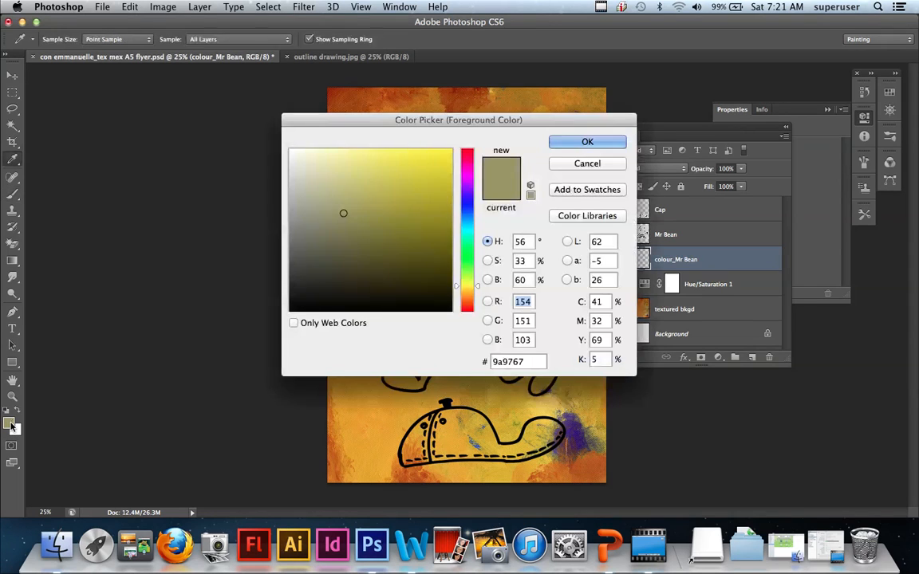
{"action": "left_click", "coordinate": [470, 298]}
{"action": "mouse_move", "coordinate": [470, 299]}
{"action": "left_mouse_down"}
{"action": "mouse_move", "coordinate": [480, 293]}
{"action": "mouse_move", "coordinate": [479, 301]}
{"action": "left_mouse_up"}
{"action": "left_click", "coordinate": [342, 172]}
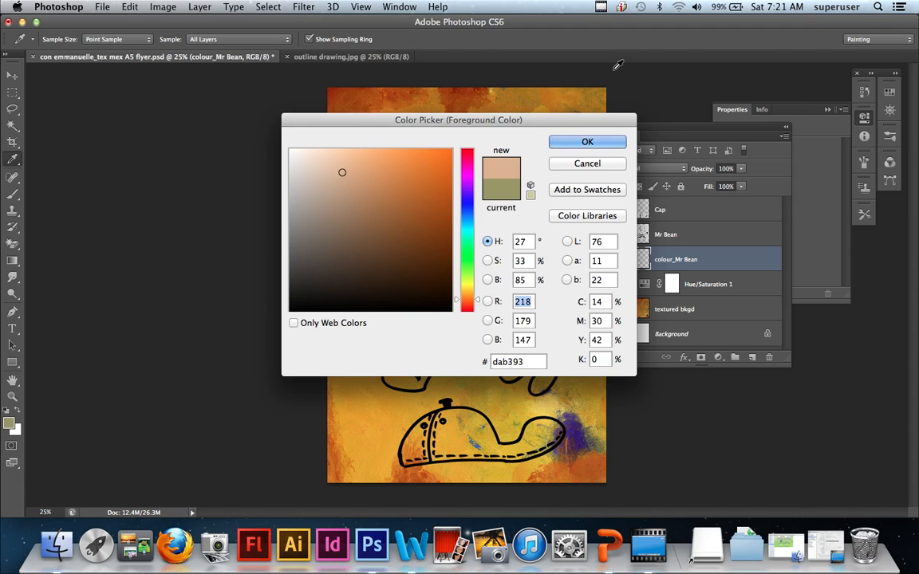
{"action": "left_click", "coordinate": [586, 141]}
Try to paint the head freehand with the skin tone on the colour_Mr Bean layer, and undo it.
{"action": "key", "text": "b"}
{"action": "mouse_move", "coordinate": [489, 211]}
{"action": "left_mouse_down"}
{"action": "mouse_move", "coordinate": [469, 248]}
{"action": "mouse_move", "coordinate": [479, 197]}
{"action": "mouse_move", "coordinate": [506, 257]}
{"action": "mouse_move", "coordinate": [496, 172]}
{"action": "mouse_move", "coordinate": [503, 189]}
{"action": "mouse_move", "coordinate": [513, 186]}
{"action": "mouse_move", "coordinate": [483, 139]}
{"action": "mouse_move", "coordinate": [457, 134]}
{"action": "mouse_move", "coordinate": [450, 145]}
{"action": "mouse_move", "coordinate": [463, 150]}
{"action": "mouse_move", "coordinate": [450, 154]}
{"action": "mouse_move", "coordinate": [474, 157]}
{"action": "mouse_move", "coordinate": [480, 188]}
{"action": "mouse_move", "coordinate": [480, 157]}
{"action": "mouse_move", "coordinate": [496, 175]}
{"action": "mouse_move", "coordinate": [472, 146]}
{"action": "mouse_move", "coordinate": [422, 158]}
{"action": "mouse_move", "coordinate": [454, 167]}
{"action": "mouse_move", "coordinate": [475, 190]}
{"action": "mouse_move", "coordinate": [429, 168]}
{"action": "mouse_move", "coordinate": [421, 188]}
{"action": "mouse_move", "coordinate": [457, 179]}
{"action": "mouse_move", "coordinate": [438, 177]}
{"action": "mouse_move", "coordinate": [496, 184]}
{"action": "mouse_move", "coordinate": [450, 229]}
{"action": "mouse_move", "coordinate": [424, 234]}
{"action": "mouse_move", "coordinate": [413, 197]}
{"action": "mouse_move", "coordinate": [485, 294]}
{"action": "mouse_move", "coordinate": [449, 265]}
{"action": "mouse_move", "coordinate": [364, 256]}
{"action": "mouse_move", "coordinate": [411, 254]}
{"action": "mouse_move", "coordinate": [396, 256]}
{"action": "mouse_move", "coordinate": [429, 242]}
{"action": "mouse_move", "coordinate": [380, 236]}
{"action": "mouse_move", "coordinate": [394, 206]}
{"action": "mouse_move", "coordinate": [369, 258]}
{"action": "left_mouse_up"}
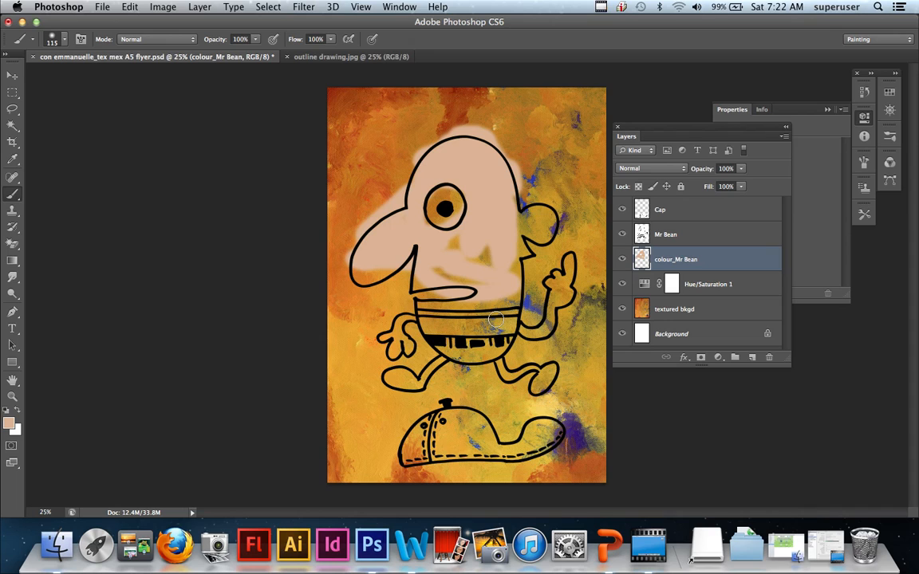
{"action": "key", "text": "super+z"}
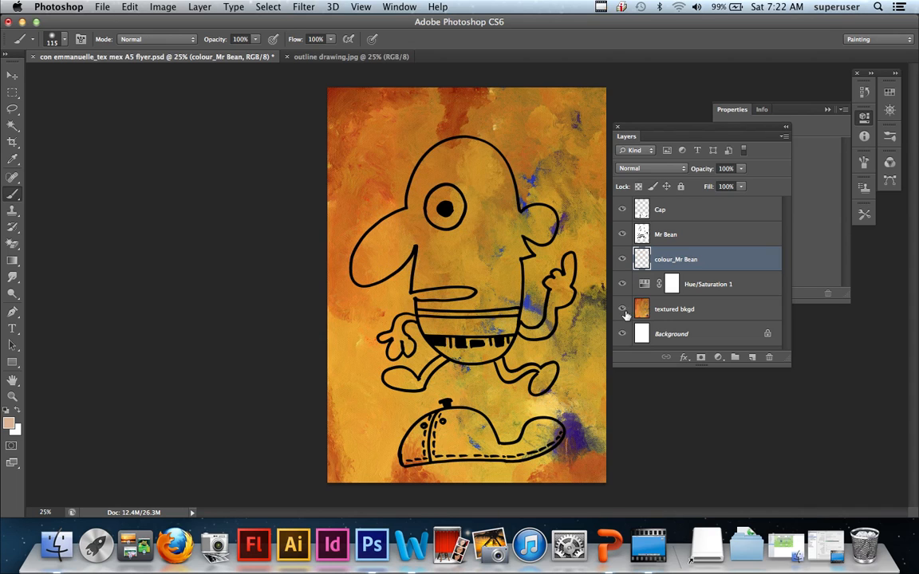
Select the face, ear and both arms with their hands on the Mr Bean layer using the Magic Wand.
{"action": "left_click", "coordinate": [682, 236]}
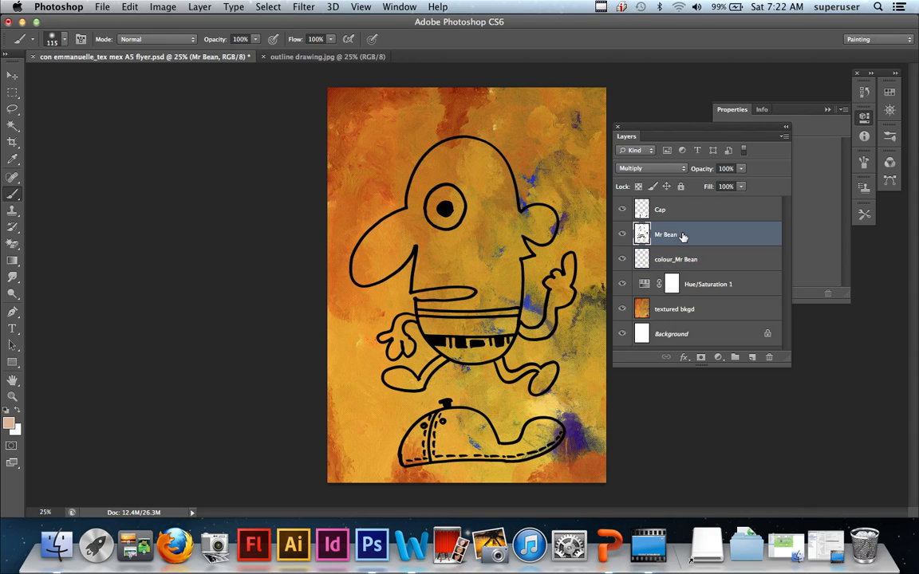
{"action": "left_click", "coordinate": [13, 126]}
{"action": "left_click", "coordinate": [12, 126]}
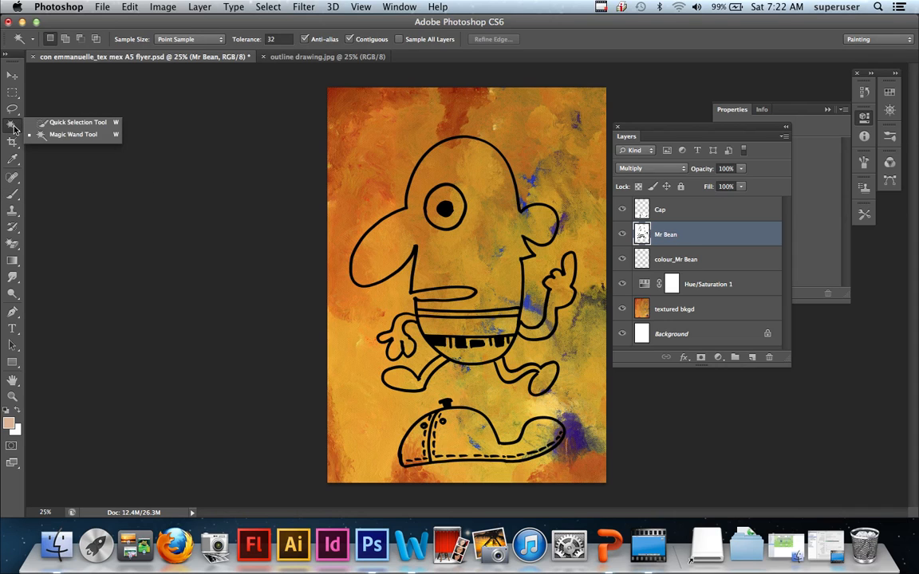
{"action": "left_click", "coordinate": [69, 137]}
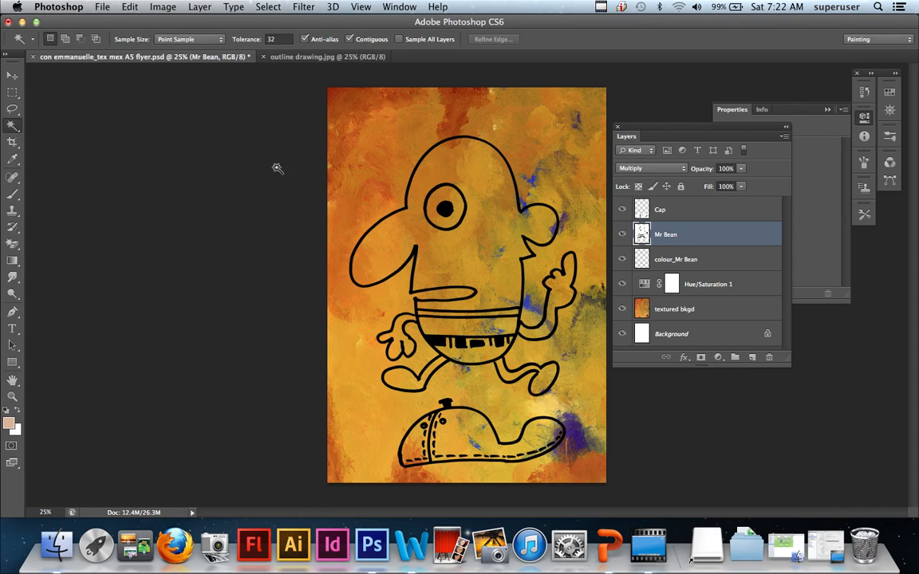
{"action": "left_click", "coordinate": [492, 234]}
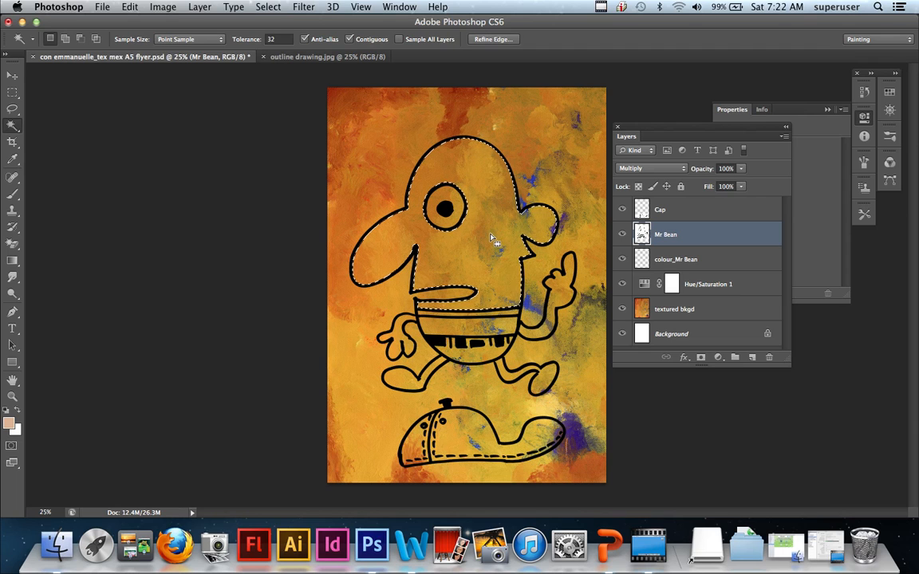
{"action": "left_click", "coordinate": [562, 293], "text": "shift"}
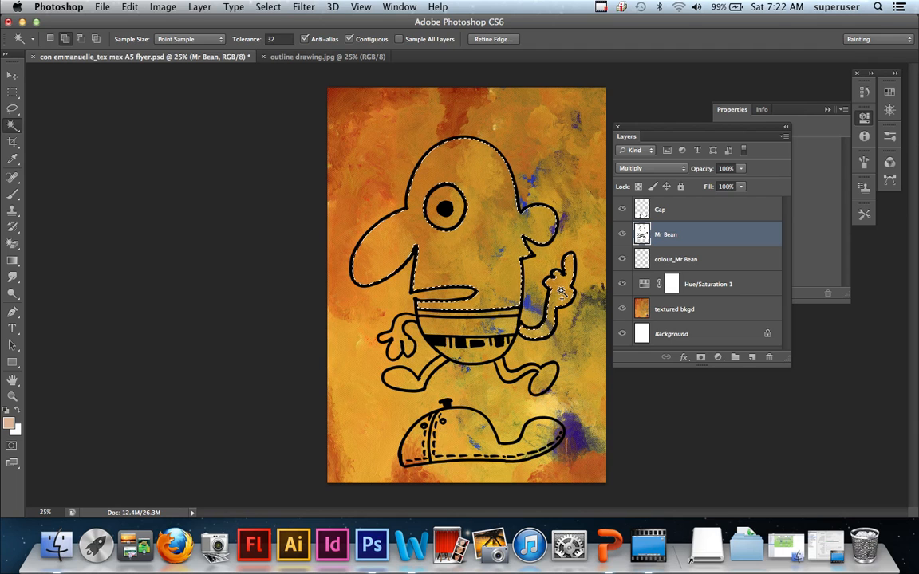
{"action": "left_click", "coordinate": [398, 340]}
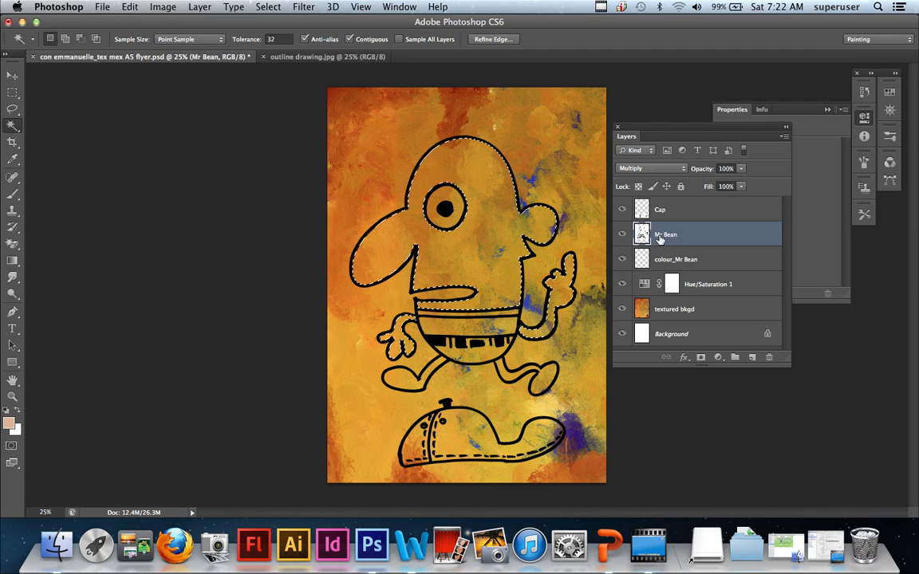
Paint the selected face, ear, arms and hands with the skin tone on the colour_Mr Bean layer, and clear the selection.
{"action": "left_click", "coordinate": [681, 260]}
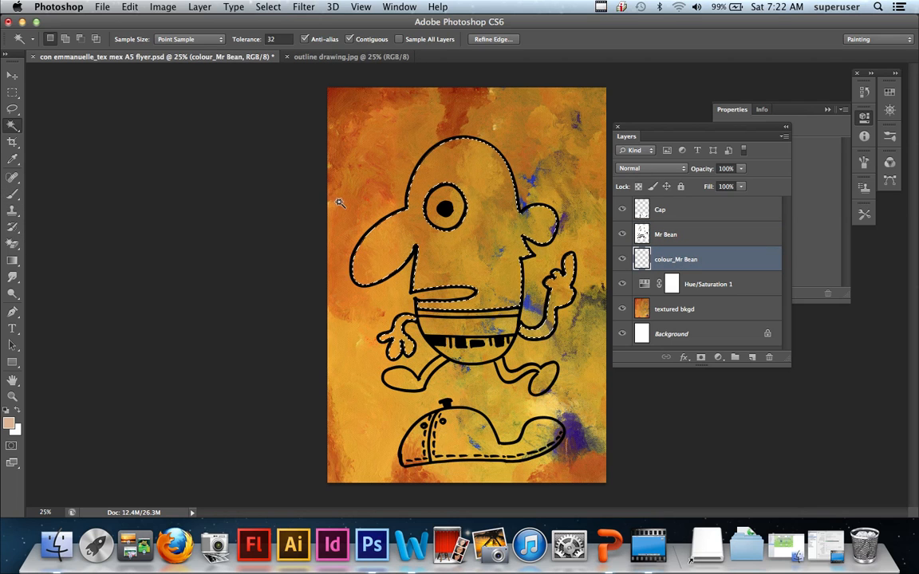
{"action": "key", "text": "b"}
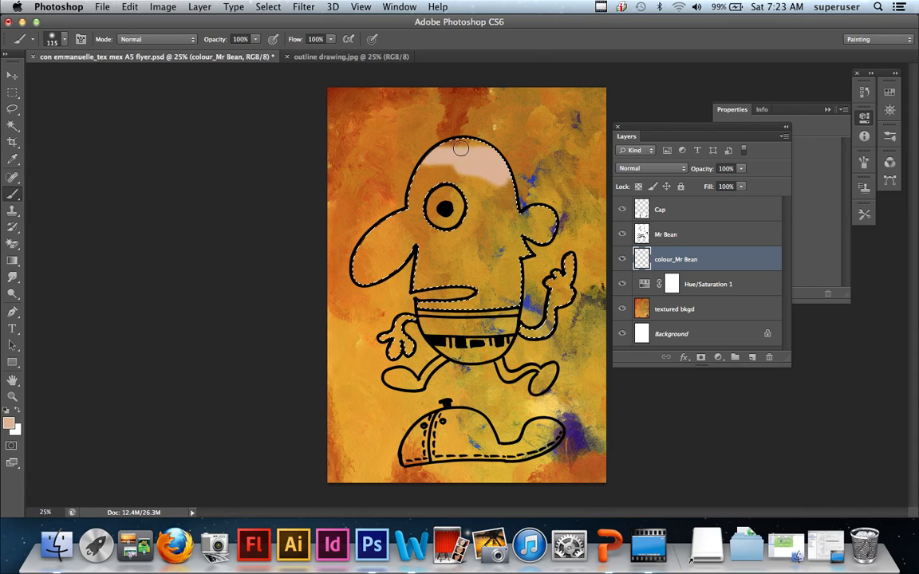
{"action": "mouse_move", "coordinate": [420, 163]}
{"action": "left_mouse_down"}
{"action": "mouse_move", "coordinate": [371, 196]}
{"action": "mouse_move", "coordinate": [477, 168]}
{"action": "mouse_move", "coordinate": [381, 233]}
{"action": "mouse_move", "coordinate": [359, 205]}
{"action": "mouse_move", "coordinate": [325, 198]}
{"action": "left_mouse_up"}
{"action": "mouse_move", "coordinate": [291, 274]}
{"action": "left_mouse_down"}
{"action": "mouse_move", "coordinate": [424, 237]}
{"action": "mouse_move", "coordinate": [357, 275]}
{"action": "mouse_move", "coordinate": [376, 282]}
{"action": "mouse_move", "coordinate": [378, 254]}
{"action": "mouse_move", "coordinate": [351, 266]}
{"action": "mouse_move", "coordinate": [431, 262]}
{"action": "mouse_move", "coordinate": [473, 241]}
{"action": "mouse_move", "coordinate": [393, 244]}
{"action": "mouse_move", "coordinate": [516, 248]}
{"action": "mouse_move", "coordinate": [501, 226]}
{"action": "mouse_move", "coordinate": [555, 203]}
{"action": "mouse_move", "coordinate": [503, 209]}
{"action": "mouse_move", "coordinate": [454, 241]}
{"action": "mouse_move", "coordinate": [570, 233]}
{"action": "mouse_move", "coordinate": [407, 305]}
{"action": "mouse_move", "coordinate": [477, 288]}
{"action": "mouse_move", "coordinate": [436, 284]}
{"action": "mouse_move", "coordinate": [492, 256]}
{"action": "mouse_move", "coordinate": [457, 252]}
{"action": "mouse_move", "coordinate": [513, 267]}
{"action": "mouse_move", "coordinate": [543, 257]}
{"action": "mouse_move", "coordinate": [483, 327]}
{"action": "mouse_move", "coordinate": [510, 317]}
{"action": "mouse_move", "coordinate": [523, 295]}
{"action": "left_mouse_up"}
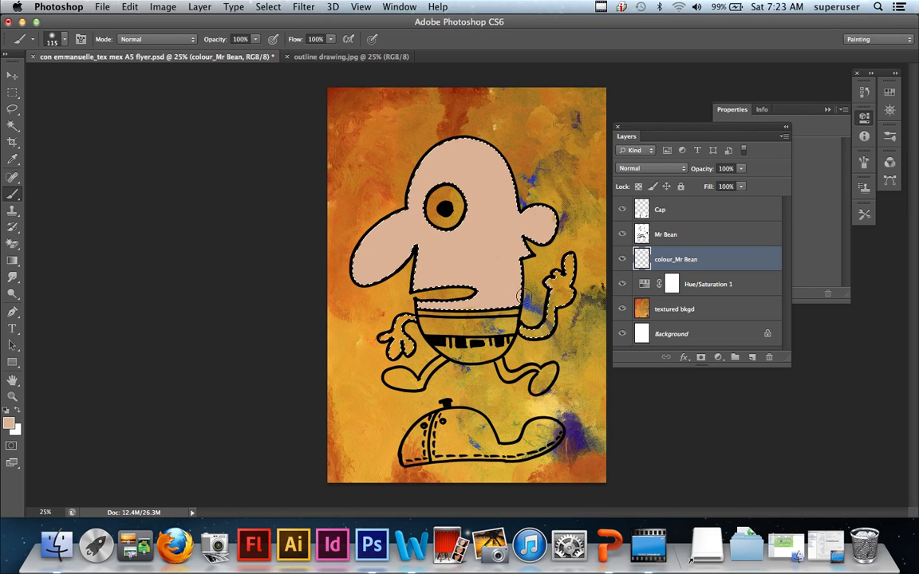
{"action": "mouse_move", "coordinate": [409, 300]}
{"action": "left_mouse_down"}
{"action": "mouse_move", "coordinate": [359, 299]}
{"action": "mouse_move", "coordinate": [355, 315]}
{"action": "mouse_move", "coordinate": [370, 309]}
{"action": "left_mouse_up"}
{"action": "mouse_move", "coordinate": [478, 291]}
{"action": "left_mouse_down"}
{"action": "mouse_move", "coordinate": [533, 344]}
{"action": "mouse_move", "coordinate": [565, 298]}
{"action": "mouse_move", "coordinate": [557, 271]}
{"action": "left_mouse_up"}
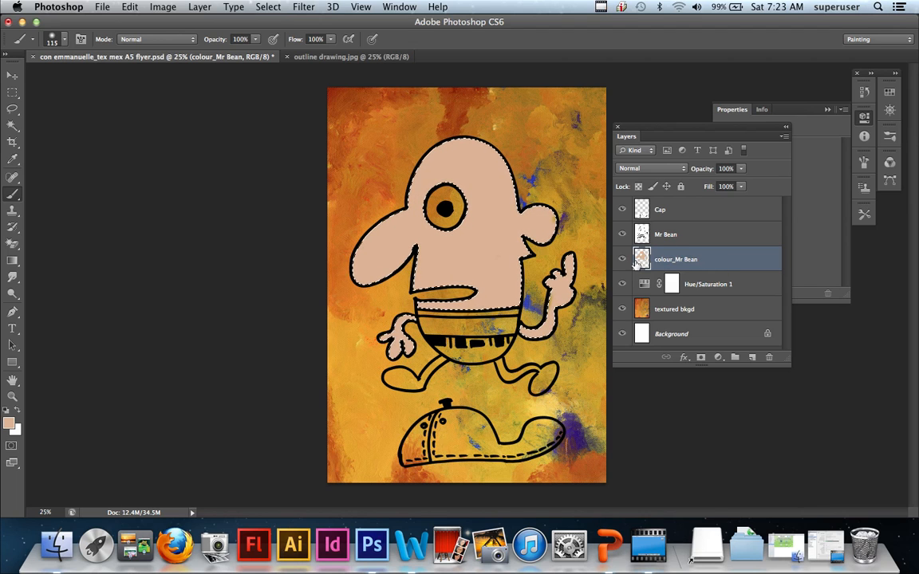
{"action": "key", "text": "super+d"}
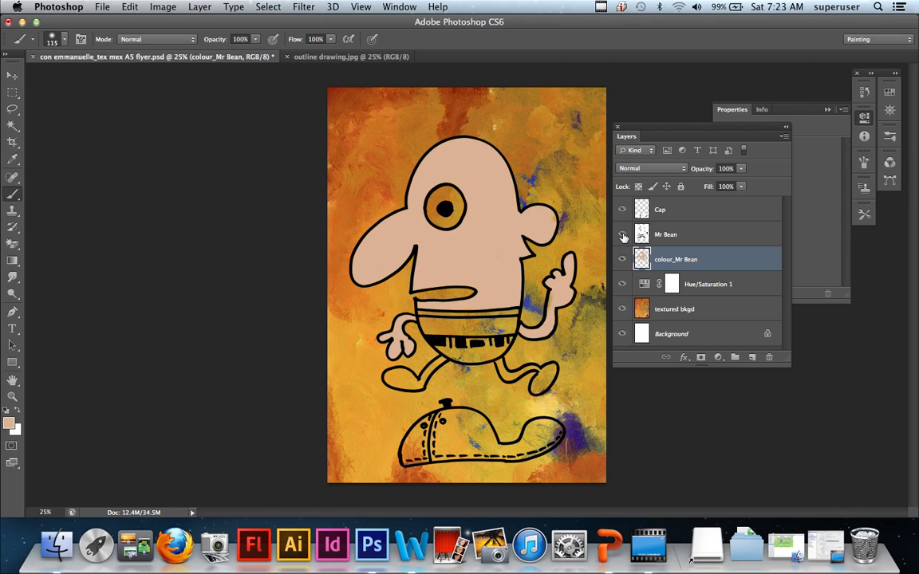
Hide and show the Mr Bean outline layer to check the skin colouring beneath it.
{"action": "left_click", "coordinate": [622, 234]}
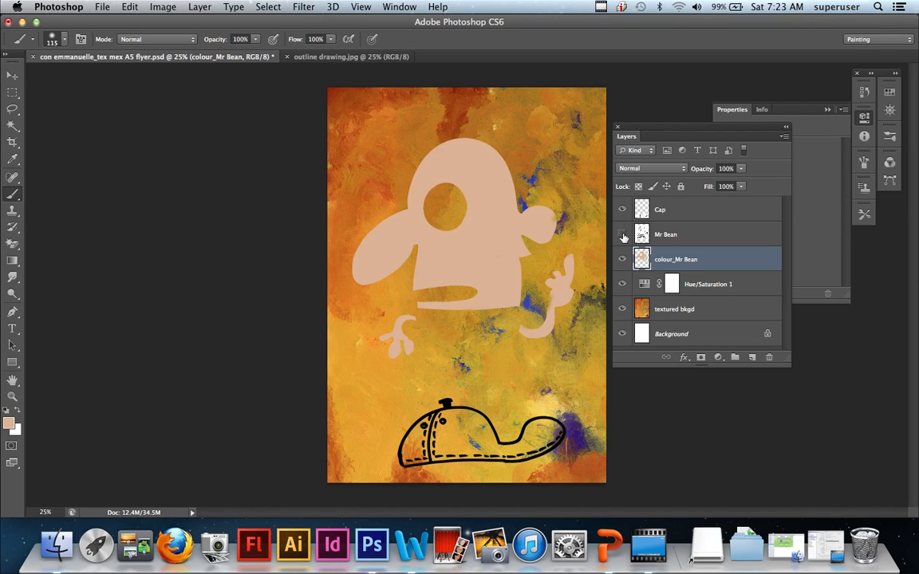
{"action": "left_click", "coordinate": [622, 234]}
{"action": "left_click", "coordinate": [622, 235]}
{"action": "left_click", "coordinate": [622, 234]}
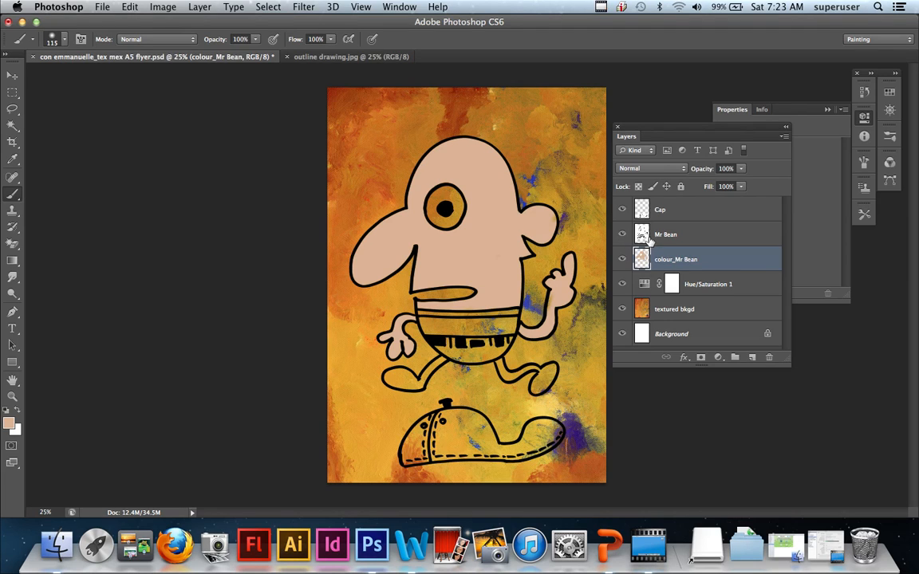
Select the wide band below the character's collar on the Mr Bean layer with the Magic Wand.
{"action": "left_click", "coordinate": [649, 237]}
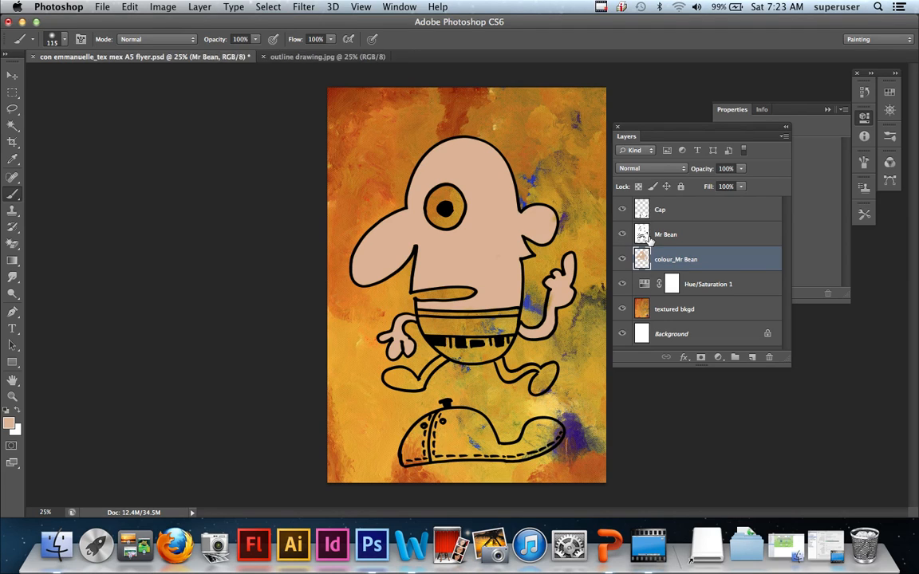
{"action": "left_click", "coordinate": [13, 126]}
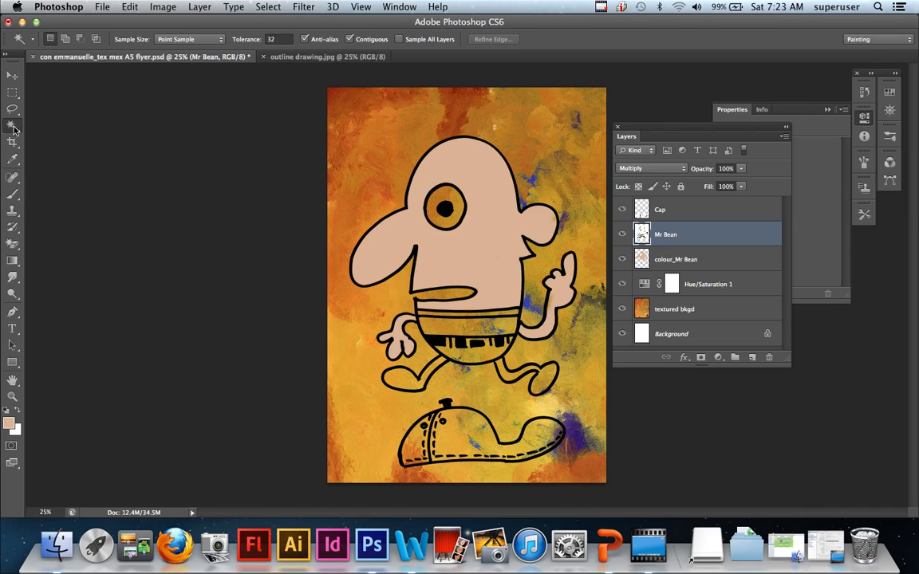
{"action": "left_click", "coordinate": [487, 325]}
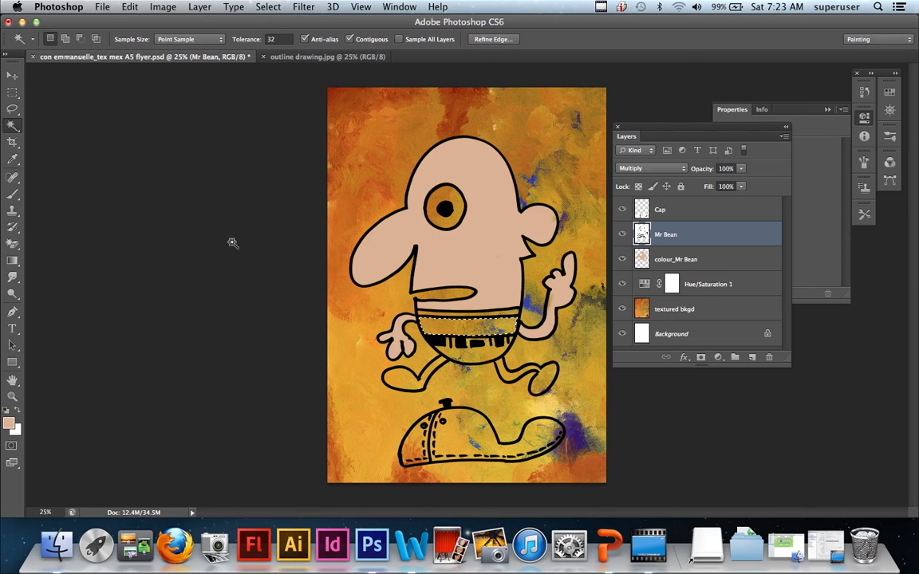
Set the foreground colour to a light blue.
{"action": "left_click", "coordinate": [8, 423]}
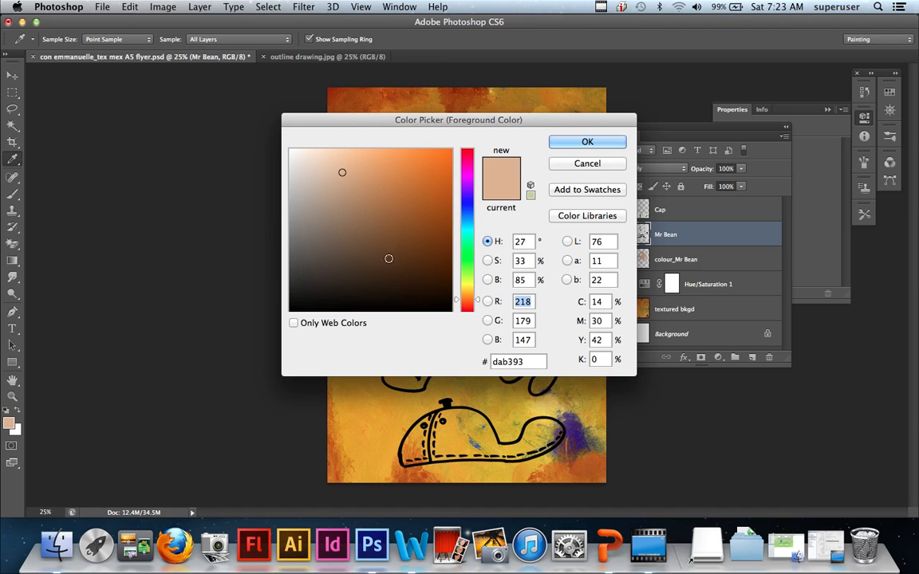
{"action": "left_click_drag", "start_coordinate": [468, 231], "coordinate": [468, 226]}
{"action": "left_click_drag", "start_coordinate": [374, 178], "coordinate": [367, 180]}
{"action": "left_click", "coordinate": [587, 141]}
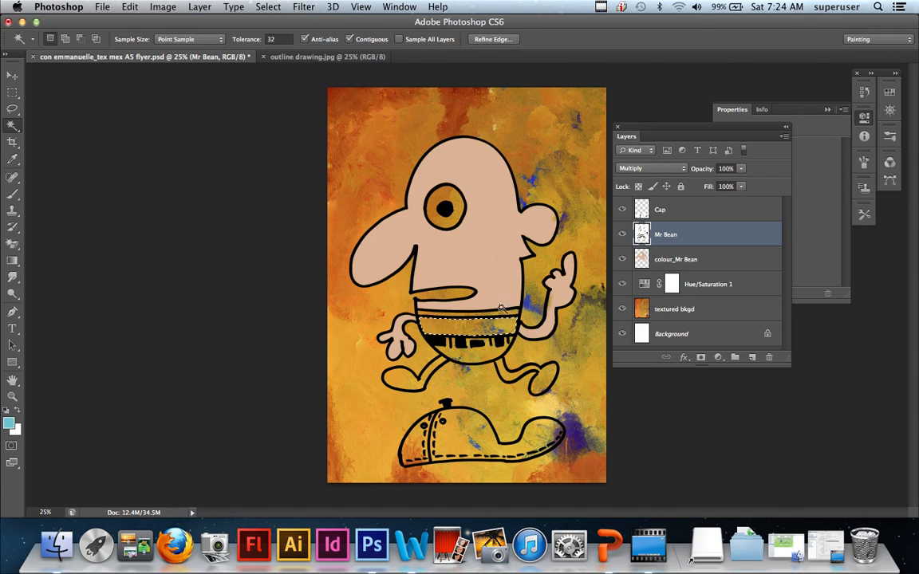
Fill the selected band below the collar with the light blue foreground colour on the colour_Mr Bean layer, using the Paint Bucket.
{"action": "left_click", "coordinate": [12, 261]}
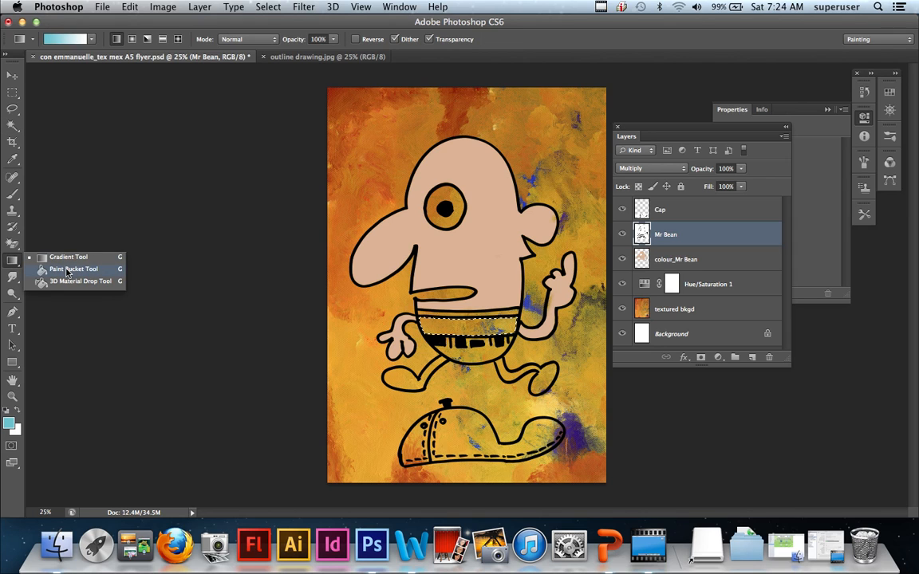
{"action": "left_click", "coordinate": [67, 270]}
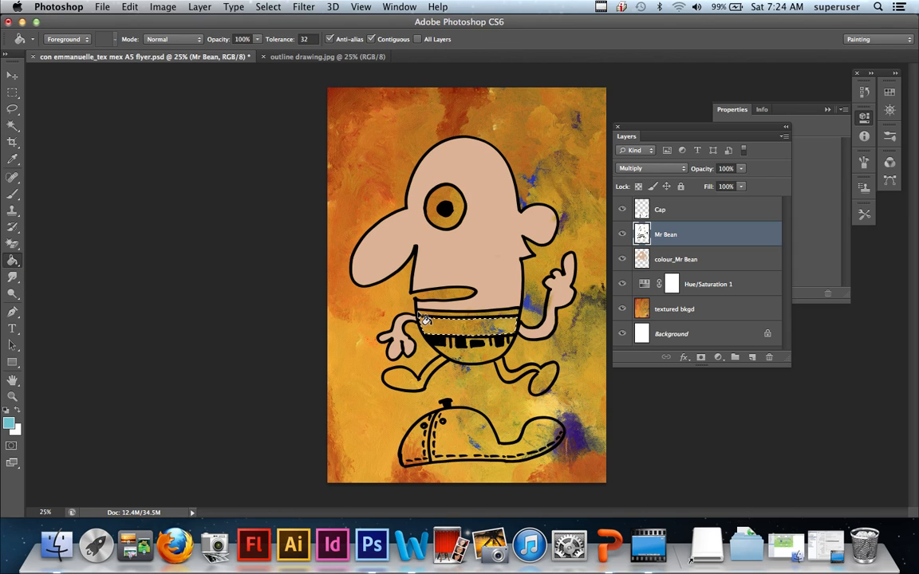
{"action": "left_click", "coordinate": [666, 260]}
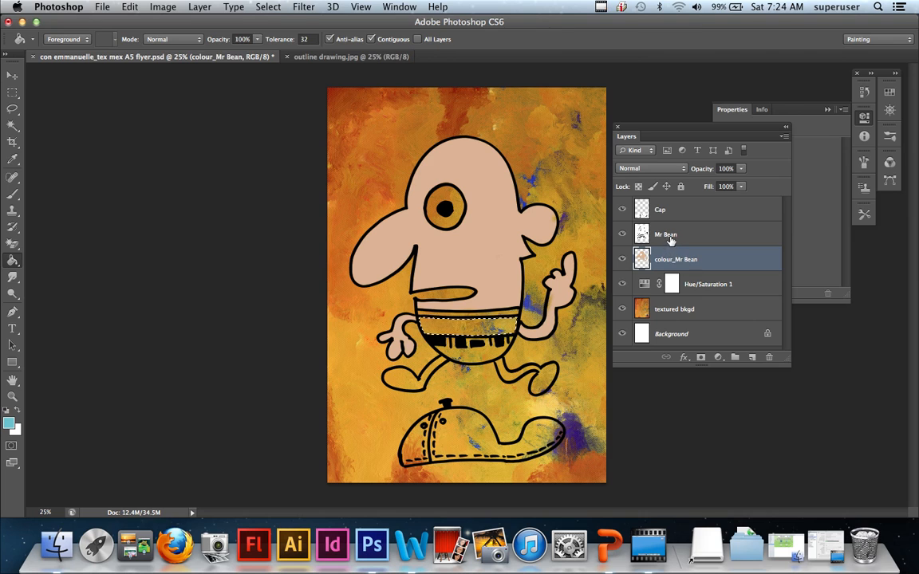
{"action": "key", "text": "alt+bracketright"}
{"action": "key", "text": "alt+bracketleft"}
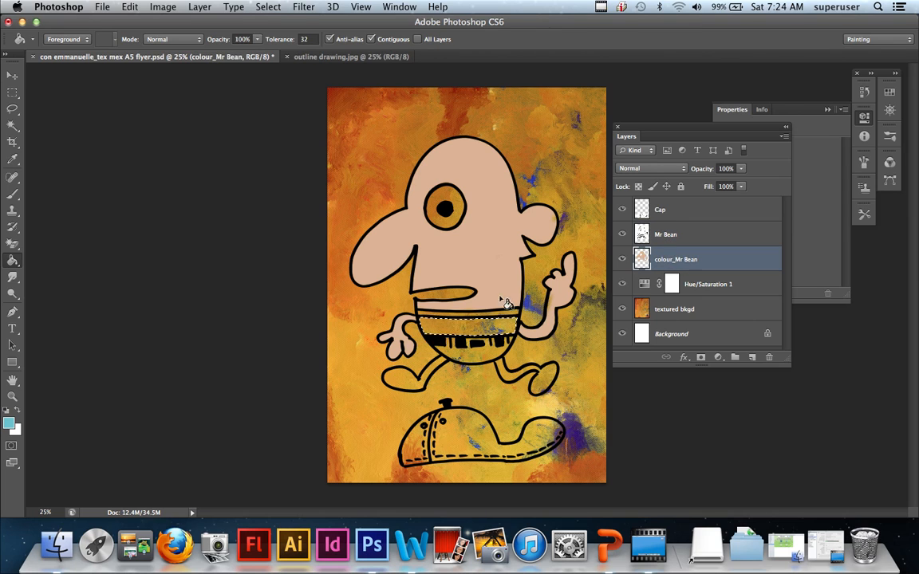
{"action": "key", "text": "alt+bracketright"}
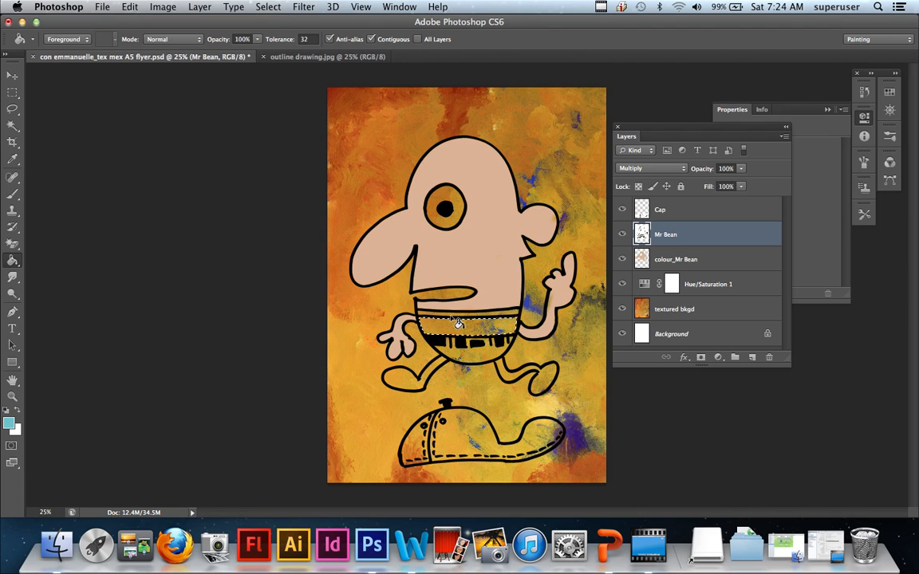
{"action": "left_click", "coordinate": [659, 263]}
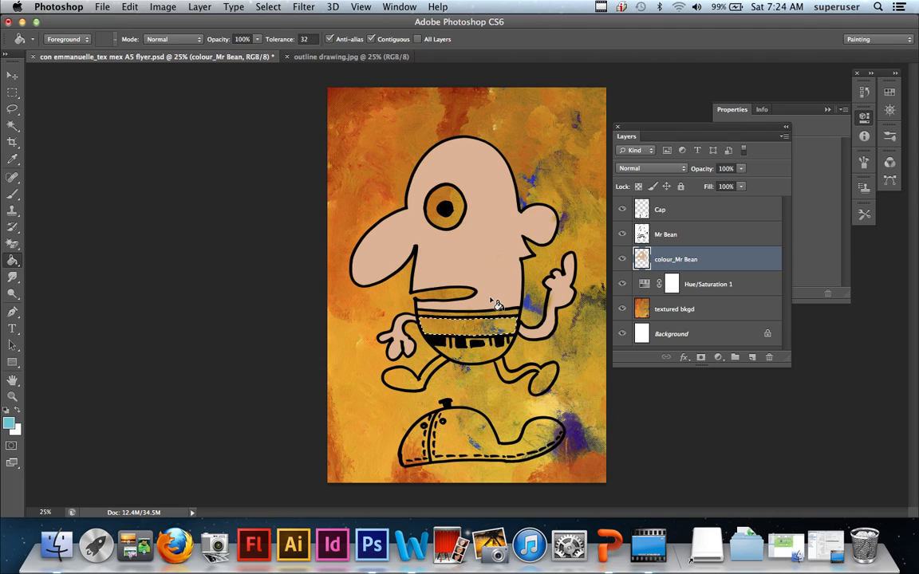
{"action": "key", "text": "super+z"}
{"action": "left_click", "coordinate": [10, 263]}
{"action": "left_click", "coordinate": [69, 270]}
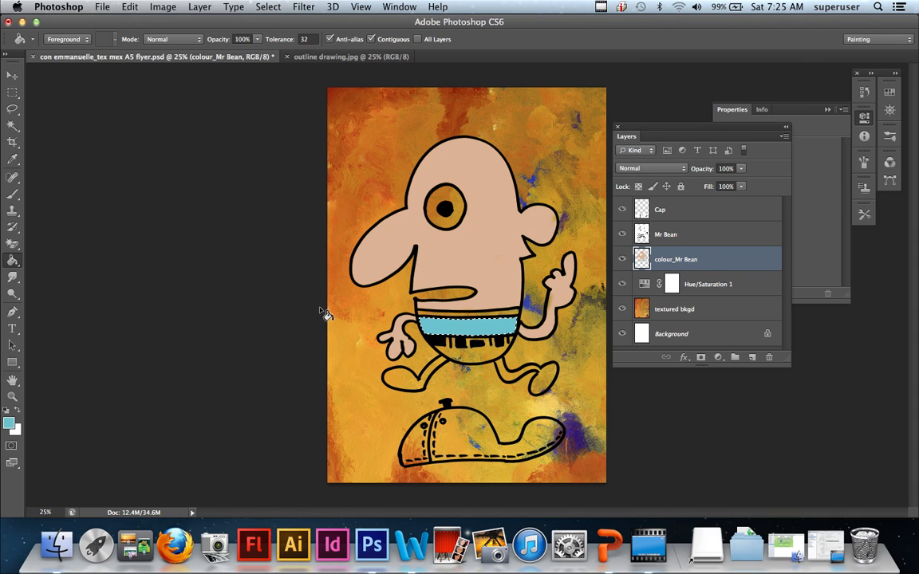
Select the character's trousers, legs and shoes on the Mr Bean layer with the Magic Wand.
{"action": "left_click", "coordinate": [16, 123]}
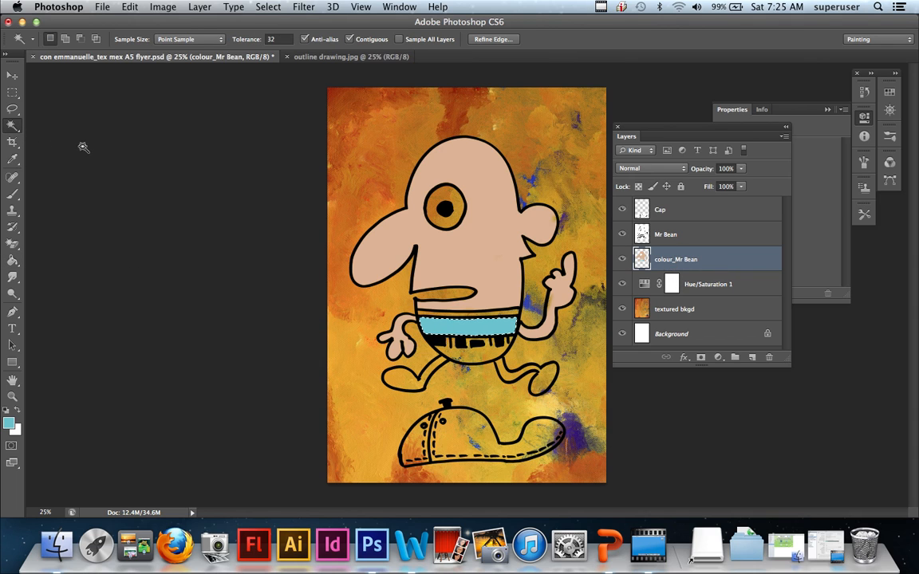
{"action": "left_click", "coordinate": [702, 236]}
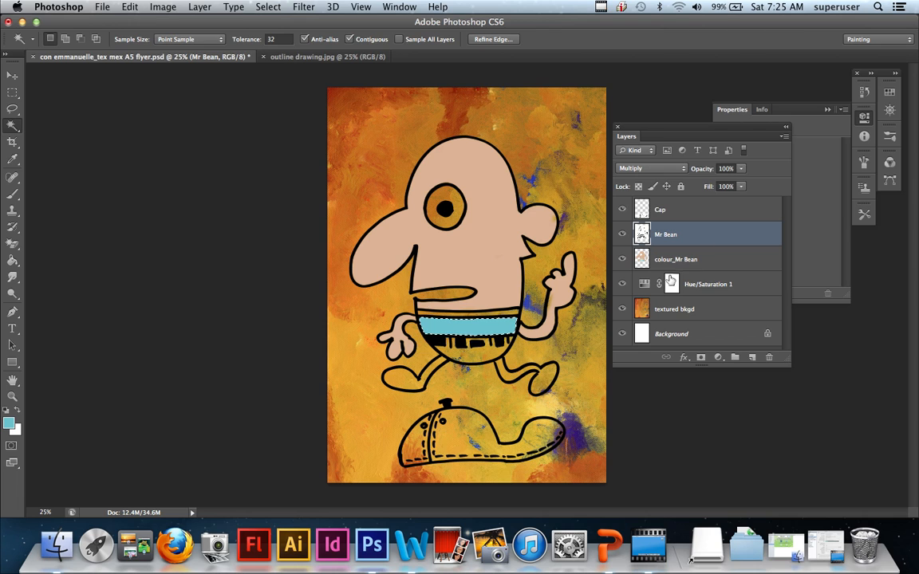
{"action": "left_click", "coordinate": [499, 369], "text": "shift"}
{"action": "left_click", "coordinate": [400, 381], "text": "shift"}
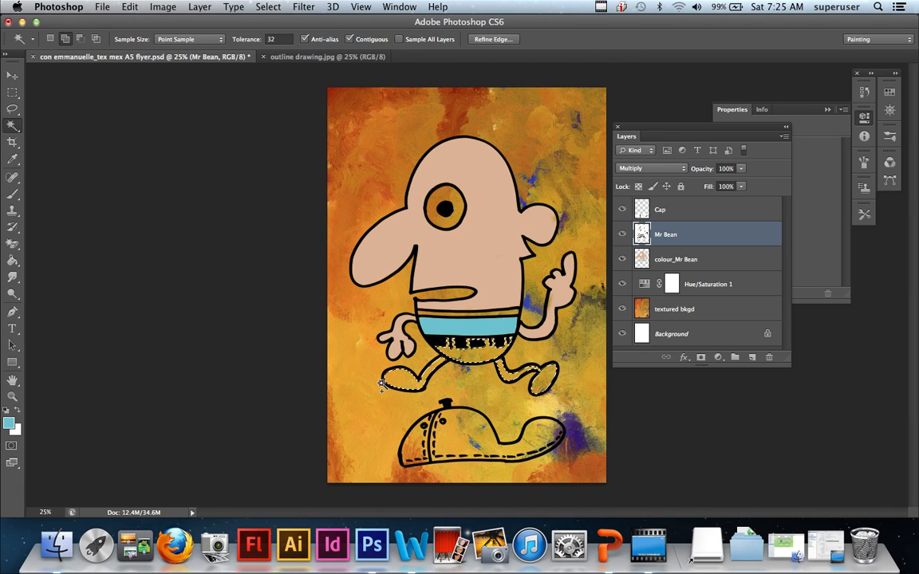
Set the foreground colour to a muted mauve pink and fill the selected trousers, legs and shoes on the colour_Mr Bean layer.
{"action": "left_click", "coordinate": [11, 421]}
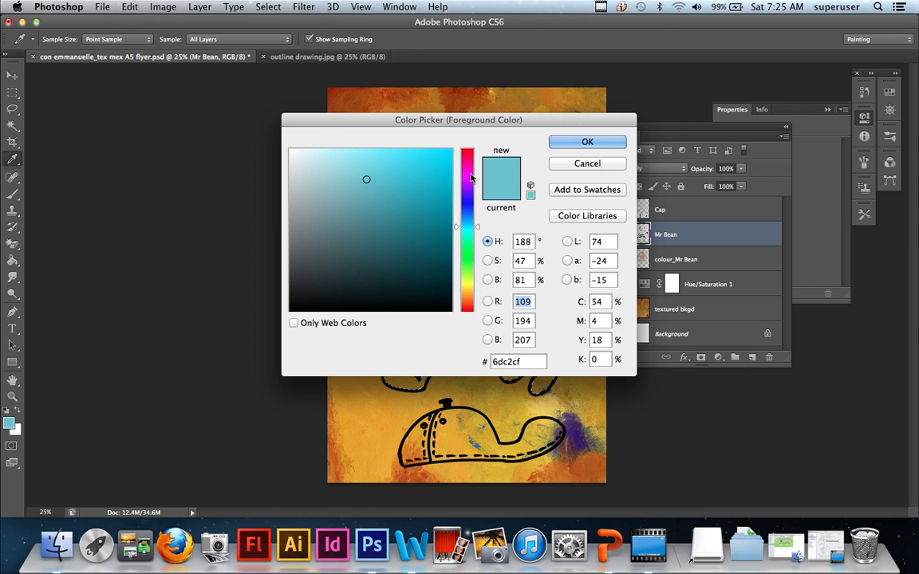
{"action": "left_click_drag", "start_coordinate": [470, 299], "coordinate": [421, 167]}
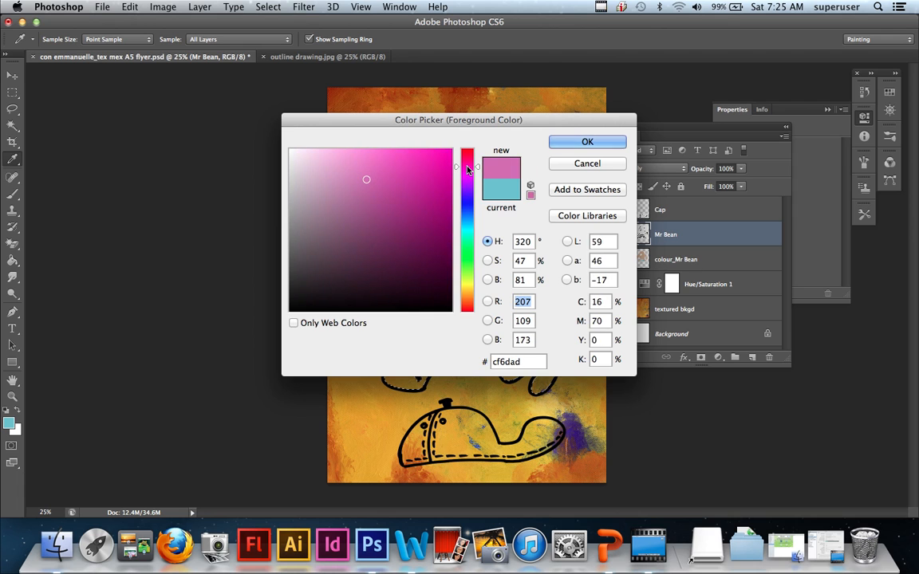
{"action": "mouse_move", "coordinate": [344, 163]}
{"action": "left_mouse_down"}
{"action": "mouse_move", "coordinate": [373, 186]}
{"action": "mouse_move", "coordinate": [342, 201]}
{"action": "left_mouse_up"}
{"action": "left_click", "coordinate": [611, 142]}
{"action": "key", "text": "w"}
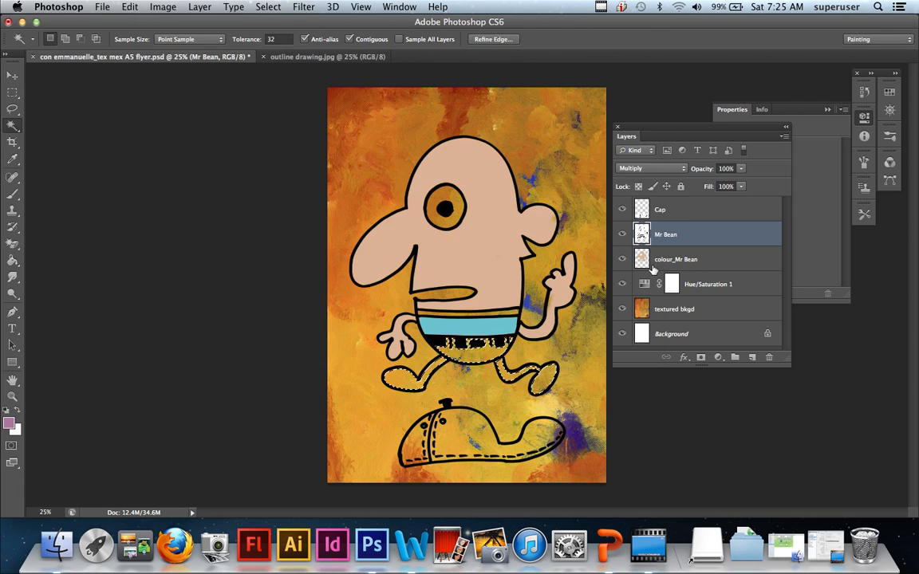
{"action": "left_click", "coordinate": [687, 260]}
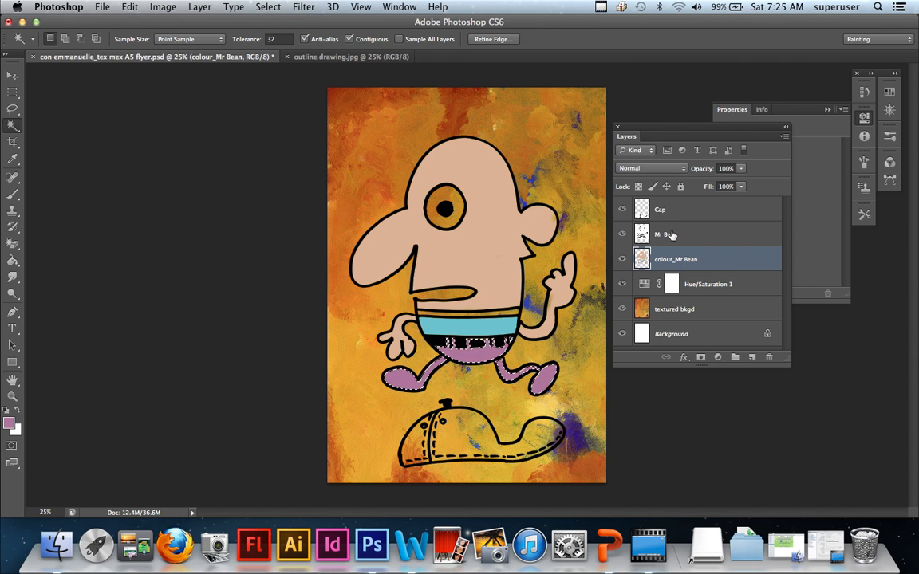
Select the ring around the pupil on the Mr Bean layer with the Magic Wand, and make colour_Mr Bean the active layer.
{"action": "left_click", "coordinate": [671, 235]}
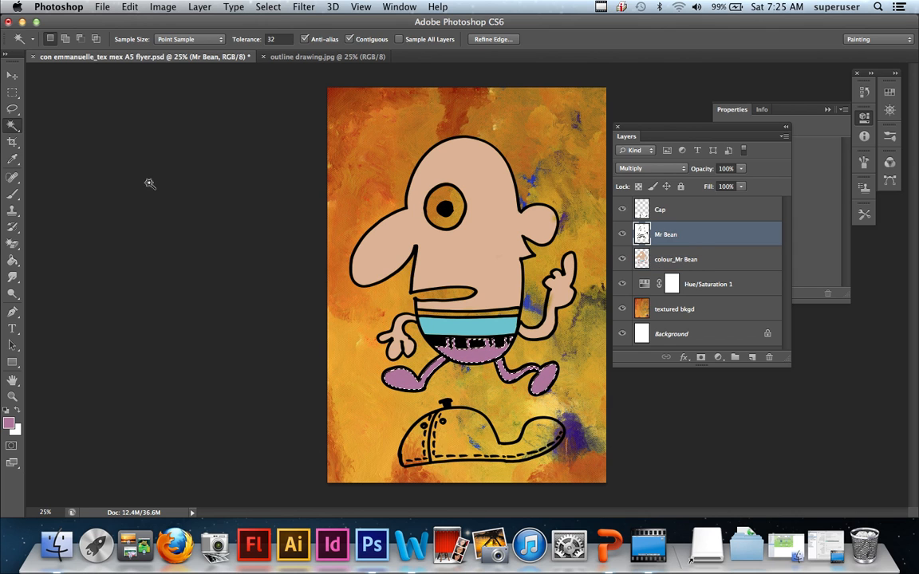
{"action": "left_click", "coordinate": [452, 195]}
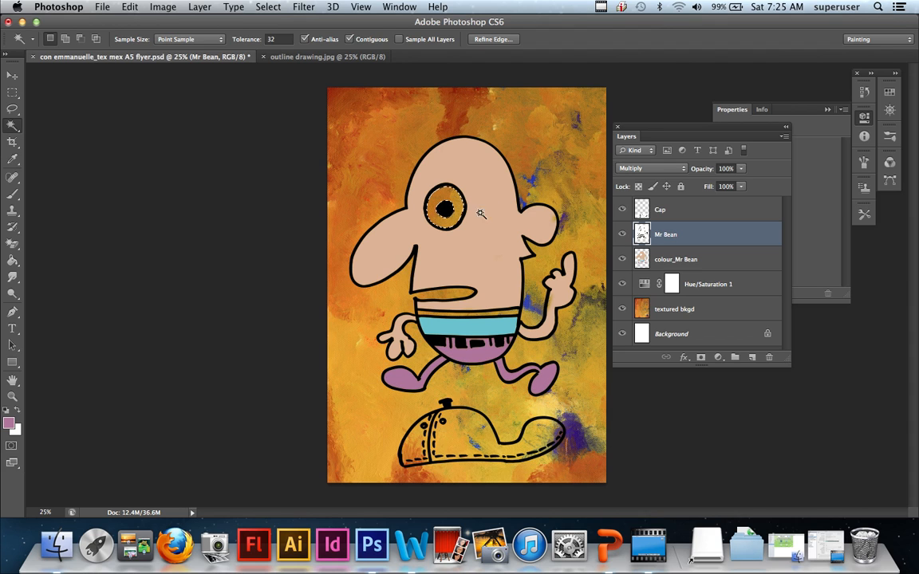
{"action": "left_click", "coordinate": [664, 259]}
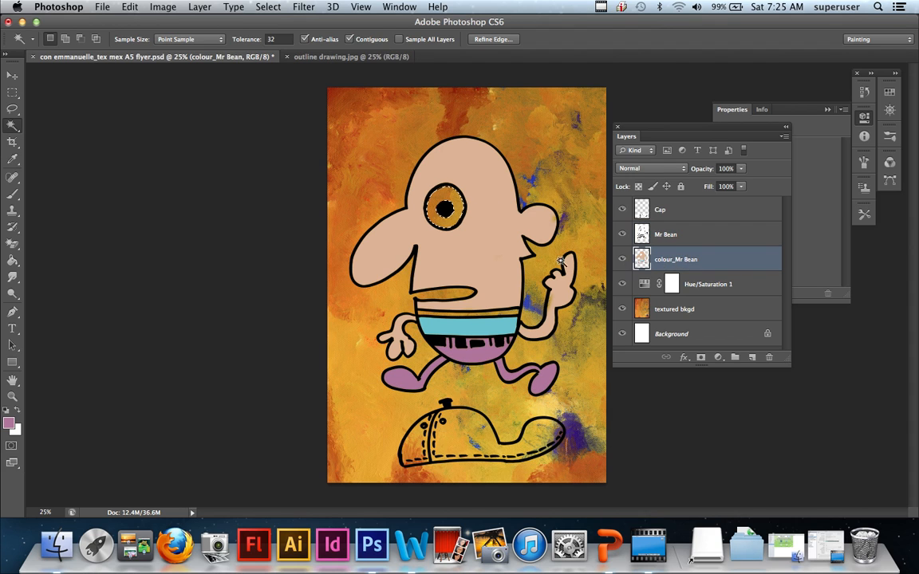
Set the foreground colour to off-white f4f4f0, fill the selected eye ring on the colour_Mr Bean layer, and clear the selection.
{"action": "left_click", "coordinate": [10, 424]}
{"action": "left_click", "coordinate": [291, 160]}
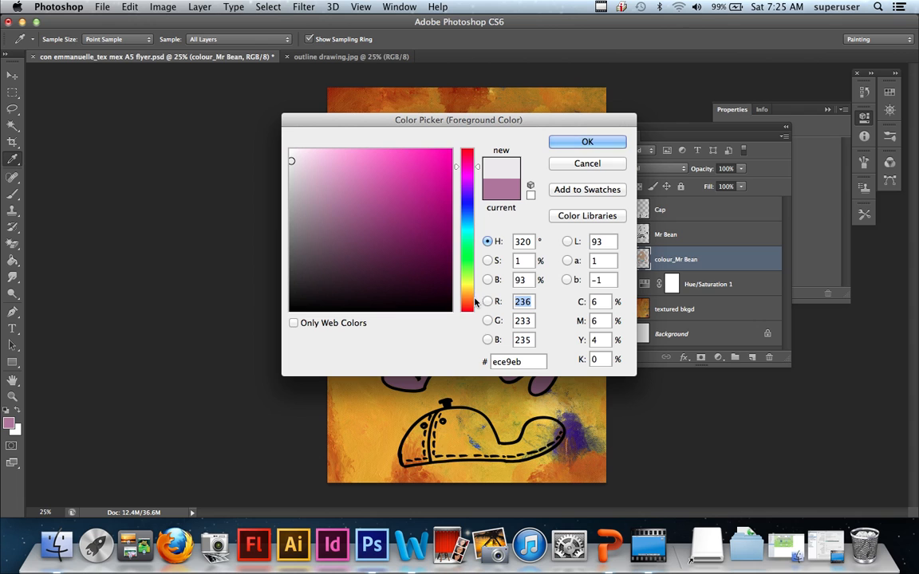
{"action": "left_click_drag", "start_coordinate": [466, 166], "coordinate": [467, 286]}
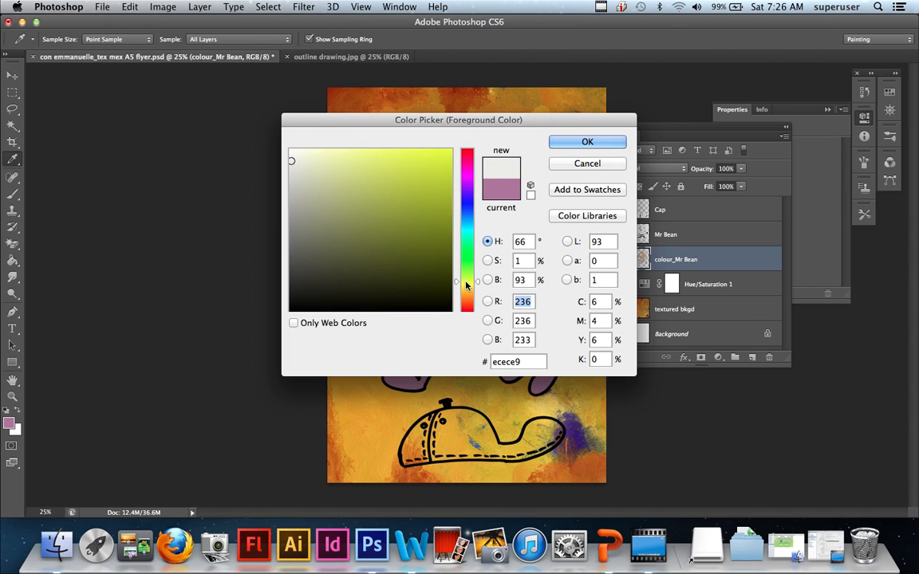
{"action": "left_click", "coordinate": [291, 156]}
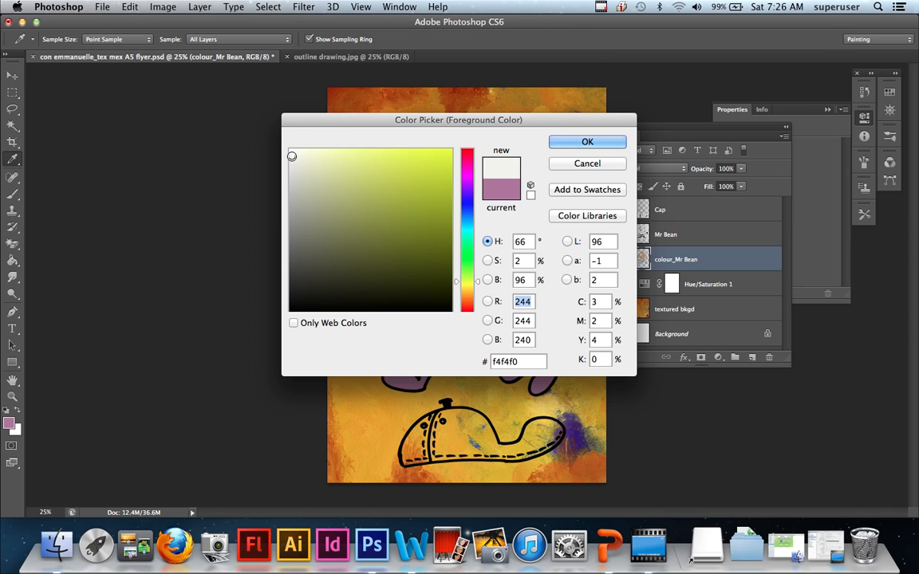
{"action": "left_click", "coordinate": [586, 141]}
{"action": "key", "text": "w"}
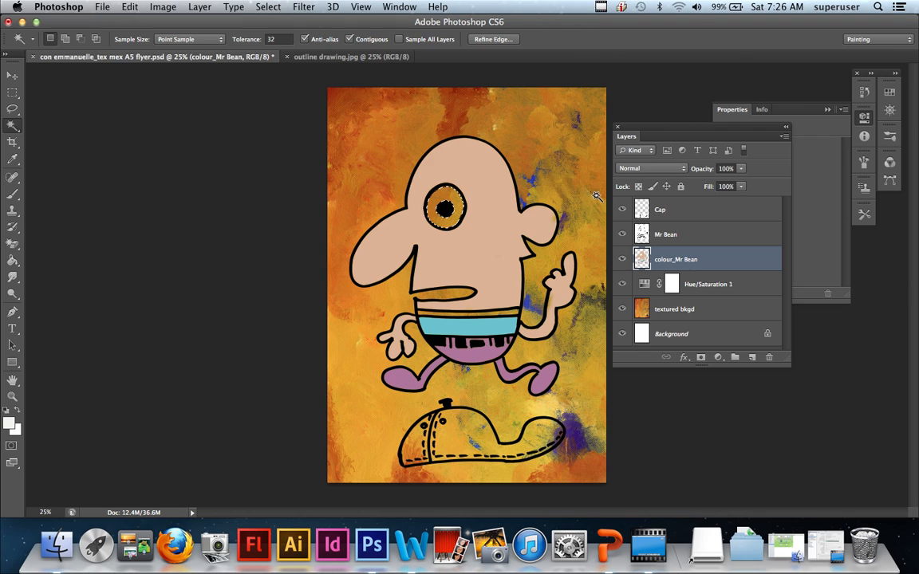
{"action": "key", "text": "alt+BackSpace"}
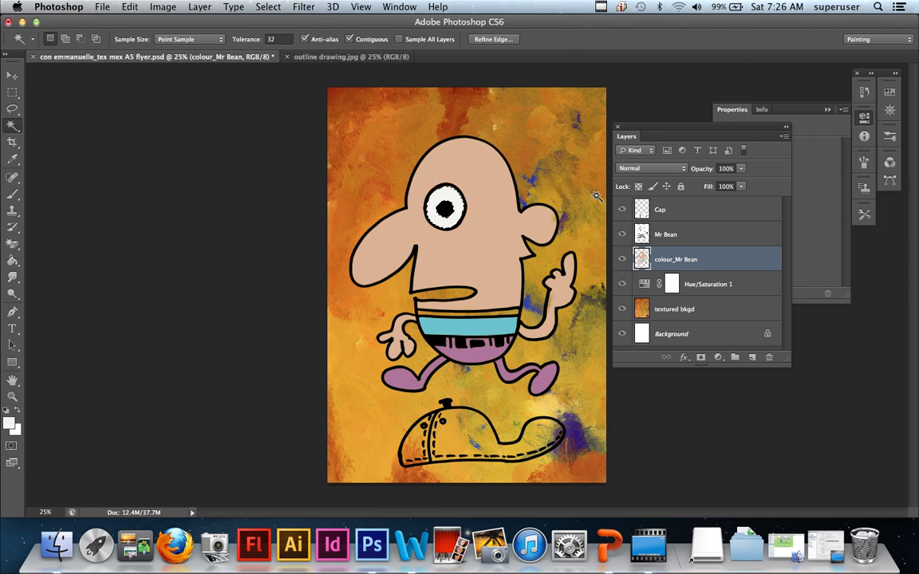
{"action": "key", "text": "super+d"}
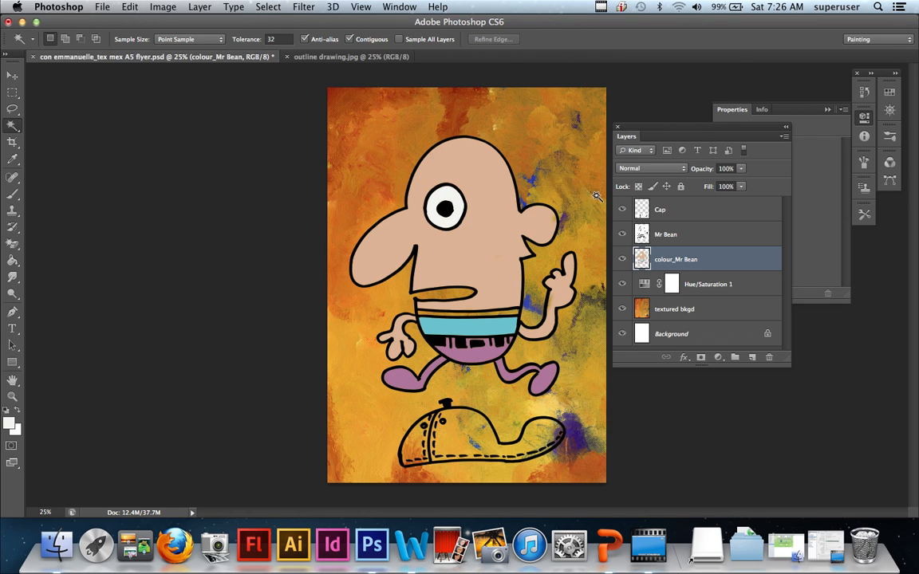
Hide and show the Mr Bean outline layer repeatedly to compare the line art with the flat colours beneath it.
{"action": "left_click", "coordinate": [622, 235]}
{"action": "left_click", "coordinate": [622, 236]}
{"action": "left_click", "coordinate": [622, 236]}
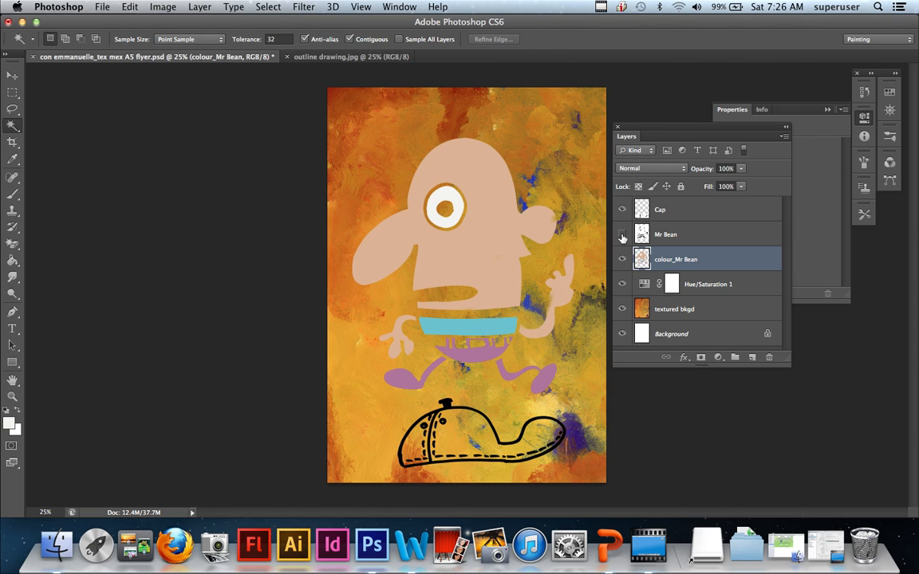
{"action": "left_click", "coordinate": [622, 236]}
{"action": "left_click", "coordinate": [622, 235]}
{"action": "left_click", "coordinate": [622, 235]}
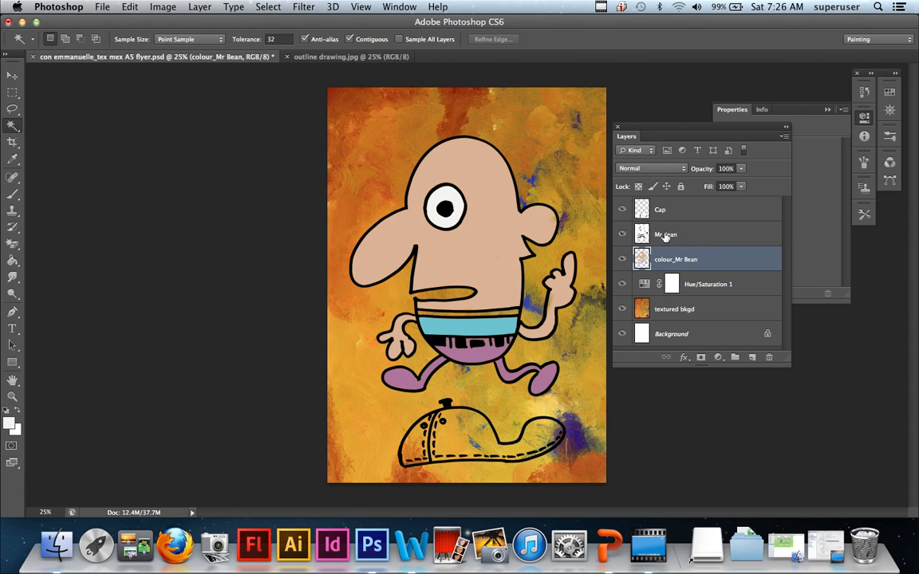
{"action": "left_click", "coordinate": [623, 235]}
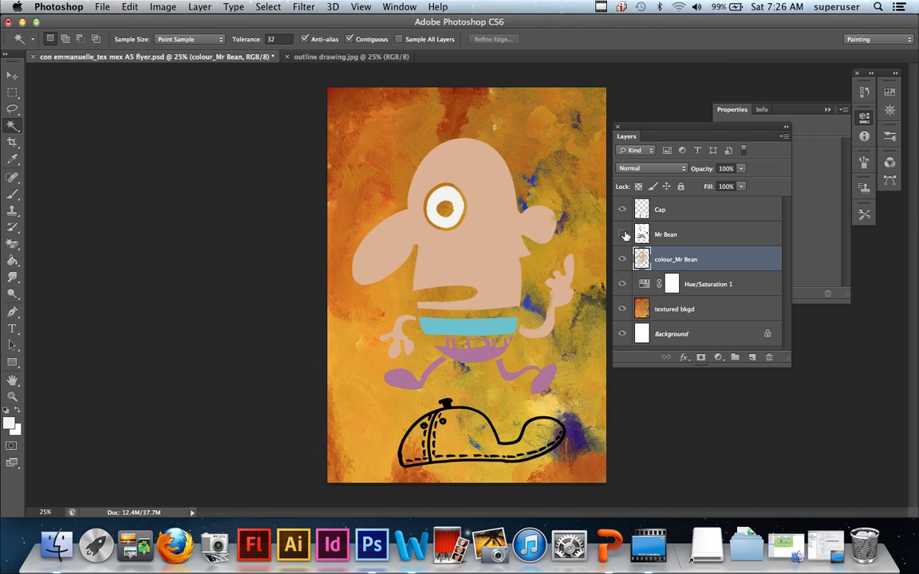
{"action": "left_click", "coordinate": [623, 235]}
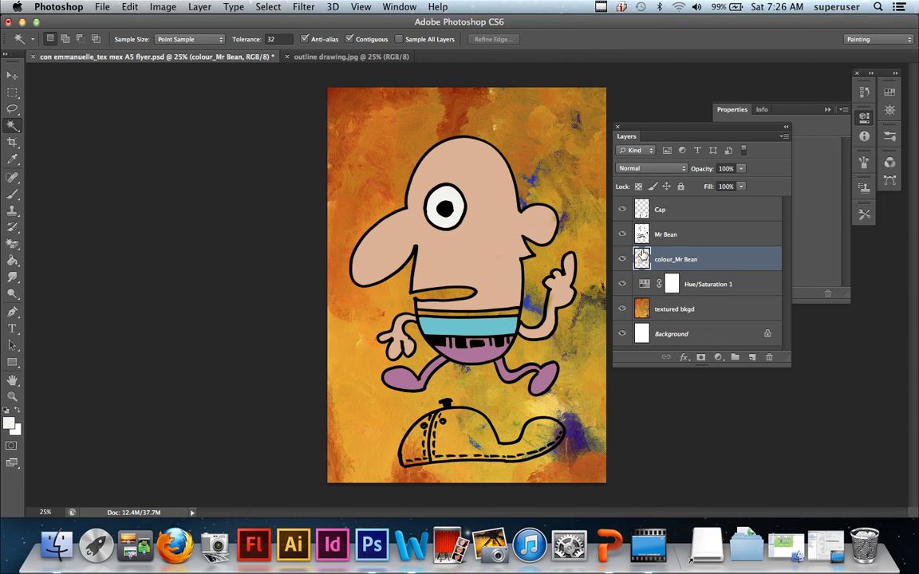
{"action": "left_click", "coordinate": [622, 235]}
{"action": "left_click", "coordinate": [622, 235]}
Select the skin-coloured face, both arms and hands on the colour_Mr Bean layer with the Magic Wand.
{"action": "left_click", "coordinate": [497, 261]}
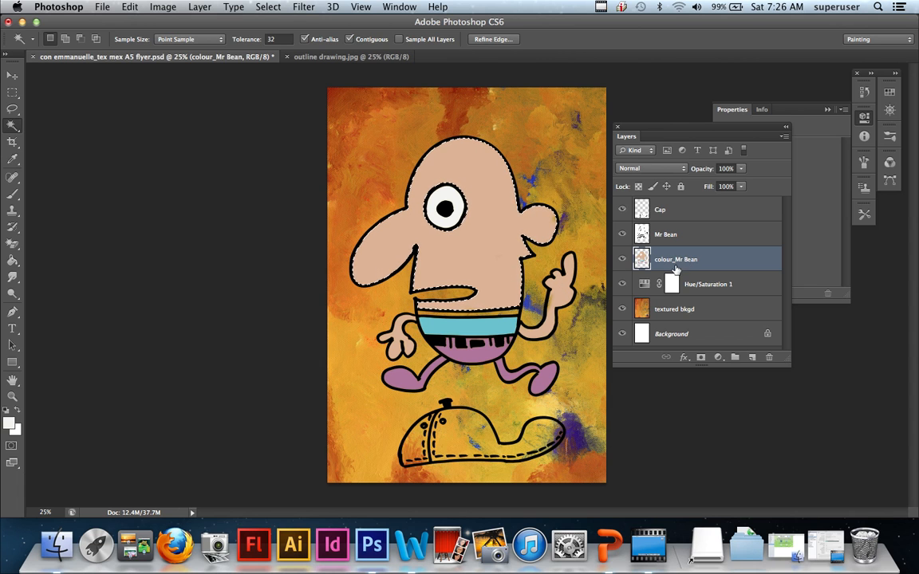
{"action": "left_click", "coordinate": [563, 287], "text": "shift"}
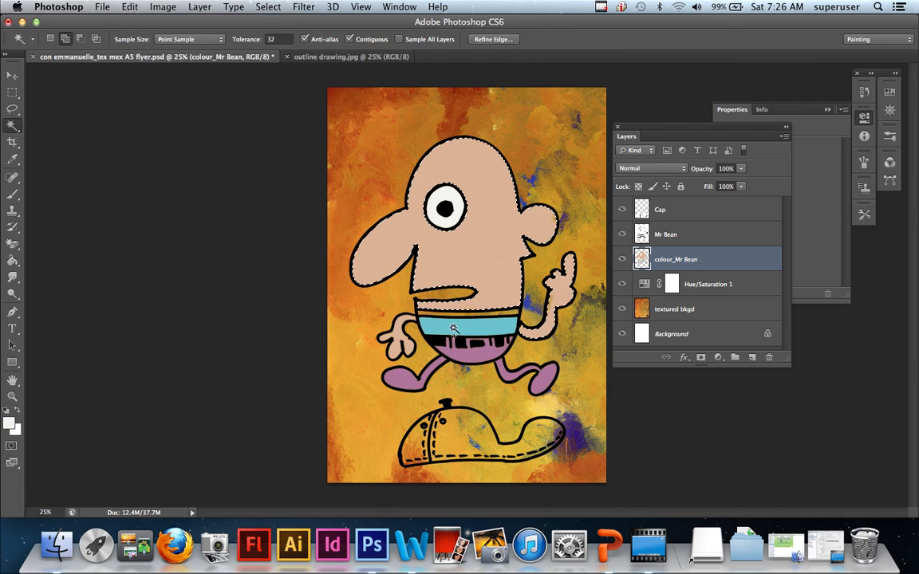
{"action": "left_click", "coordinate": [397, 339], "text": "shift"}
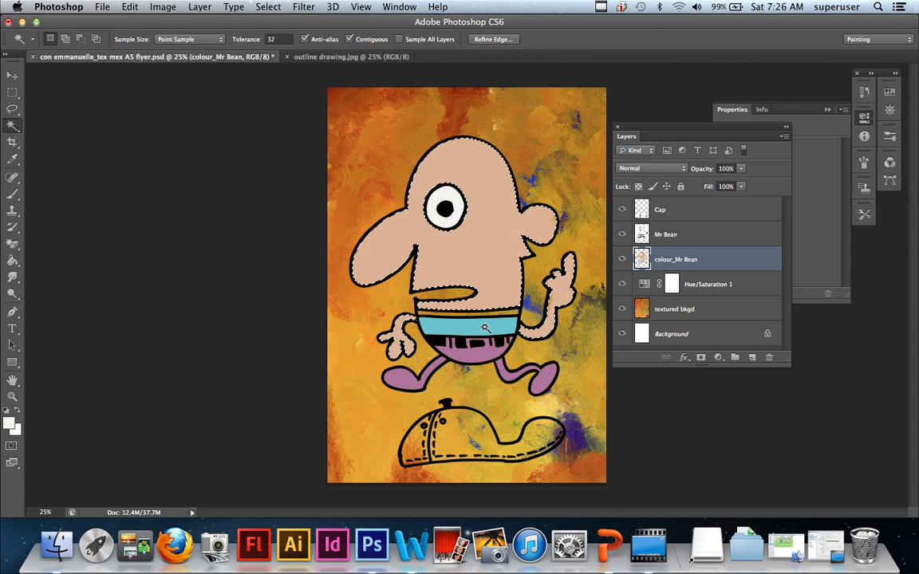
Adjust the selected skin with Hue/Saturation, setting hue to -7 and saturation to +27, and clear the selection.
{"action": "key", "text": "super+u"}
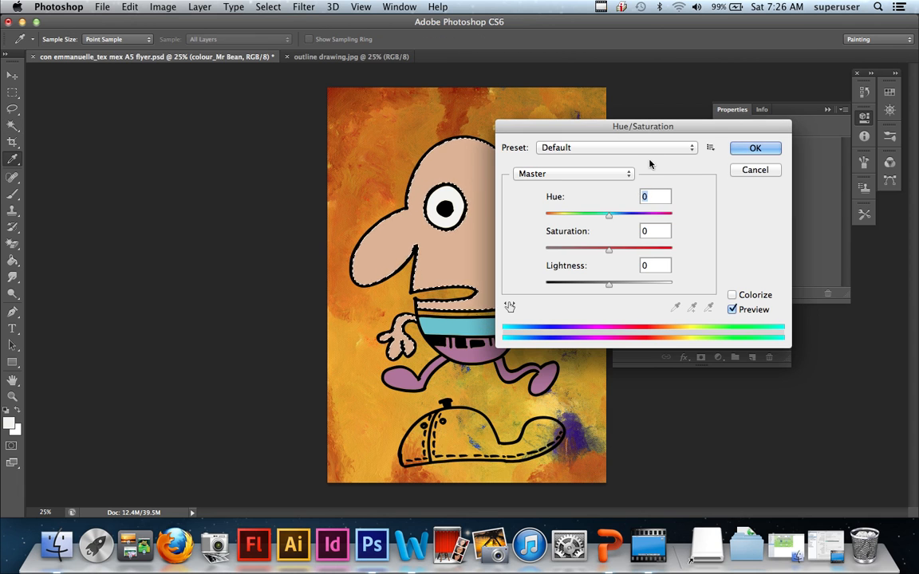
{"action": "left_click_drag", "start_coordinate": [657, 132], "coordinate": [717, 127]}
{"action": "left_click_drag", "start_coordinate": [668, 212], "coordinate": [687, 250]}
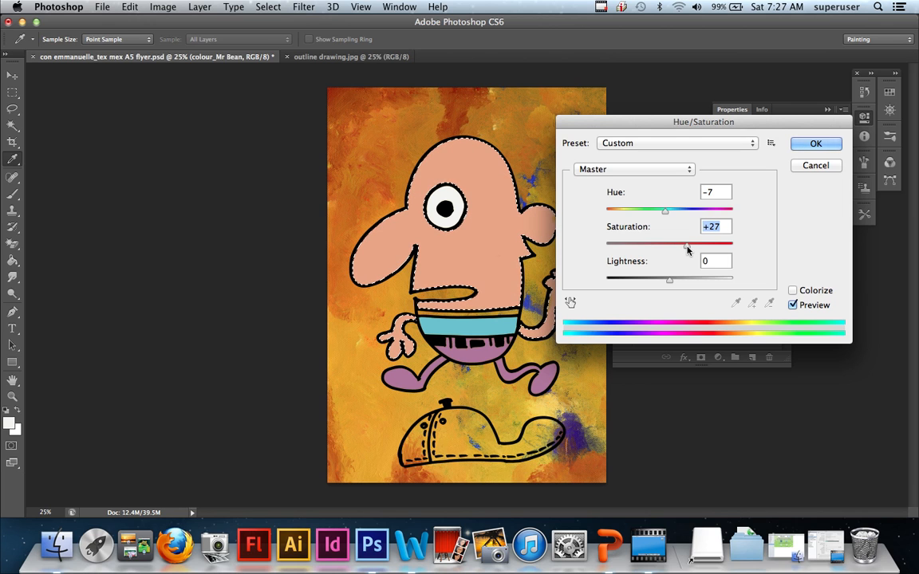
{"action": "left_click", "coordinate": [814, 144]}
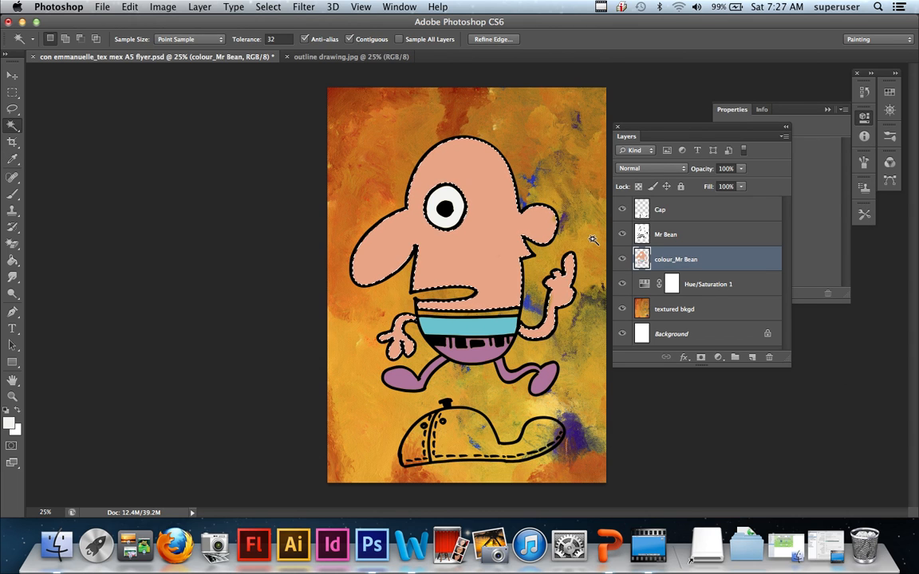
{"action": "key", "text": "ctrl+d"}
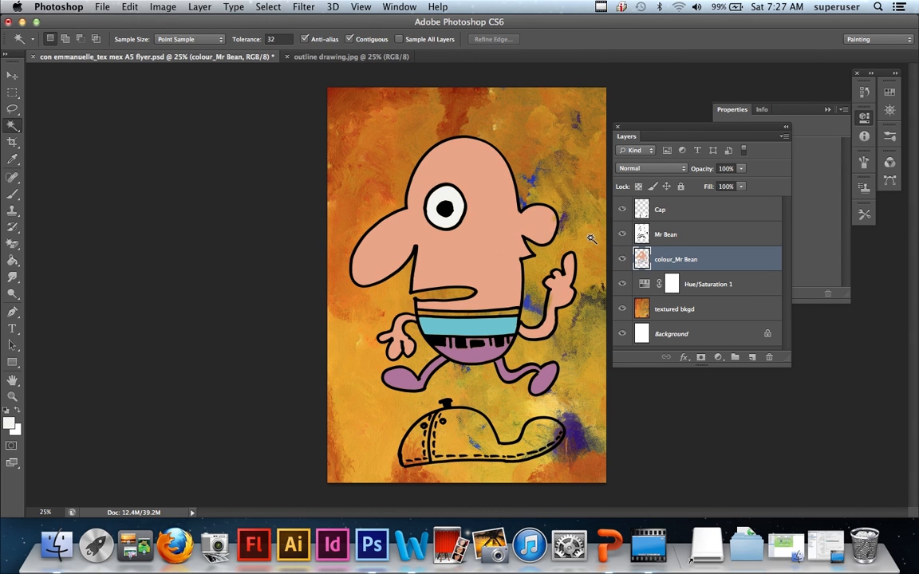
Create a new layer named colour_cap and place it directly beneath the Cap outline layer.
{"action": "left_click", "coordinate": [670, 213]}
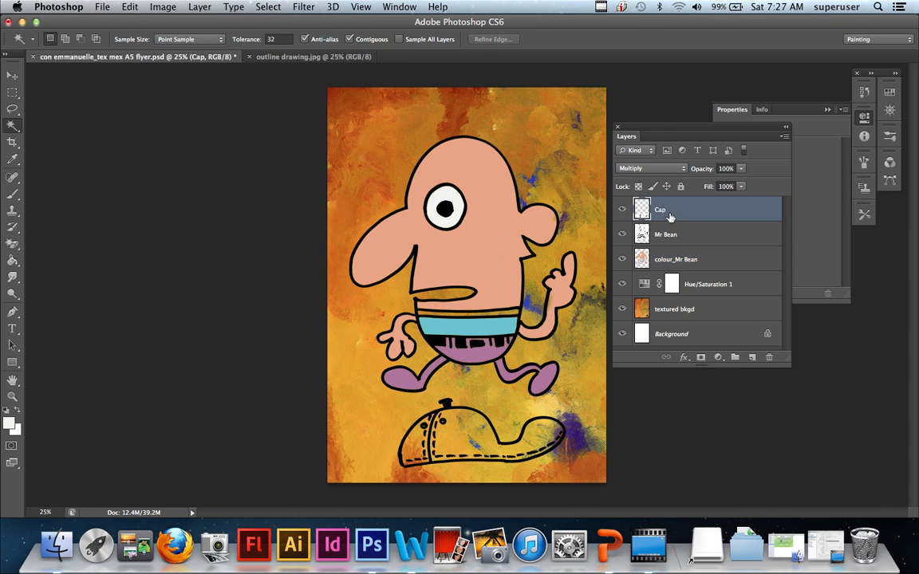
{"action": "left_click", "coordinate": [785, 137]}
{"action": "left_click", "coordinate": [674, 142]}
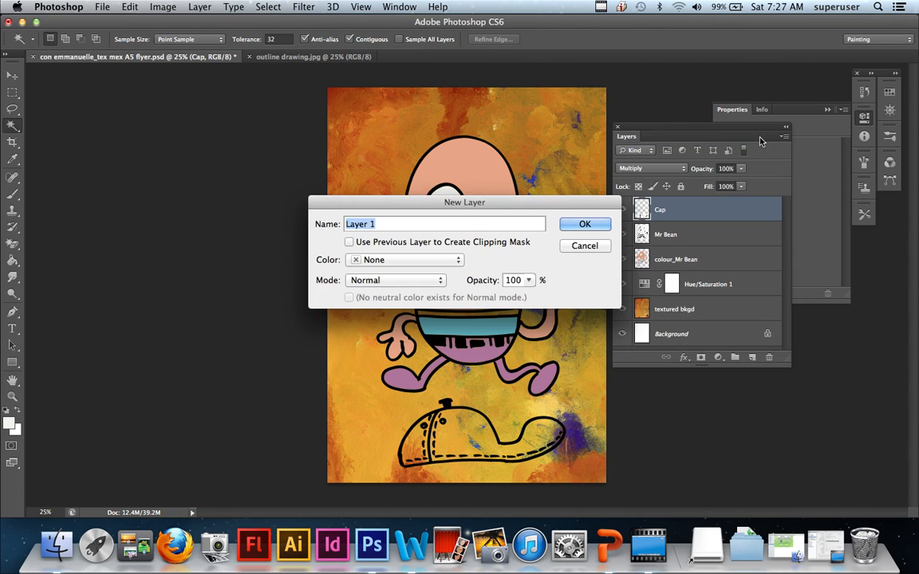
{"action": "type", "text": "cap"}
{"action": "key", "text": "BackSpace"}
{"action": "key", "text": "BackSpace"}
{"action": "key", "text": "BackSpace"}
{"action": "type", "text": "cou"}
{"action": "key", "text": "BackSpace"}
{"action": "type", "text": "lour_cap"}
{"action": "left_click", "coordinate": [581, 224]}
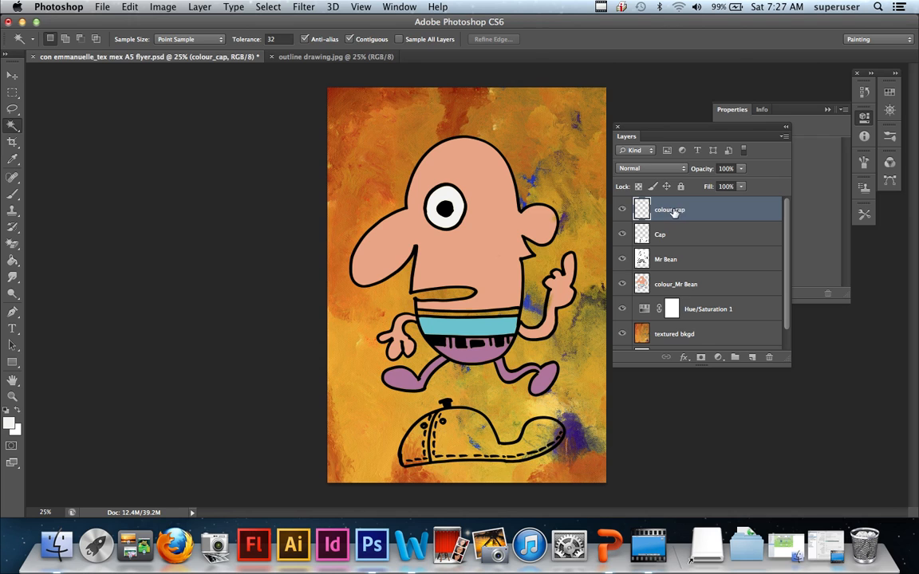
{"action": "left_click_drag", "start_coordinate": [665, 235], "coordinate": [653, 232]}
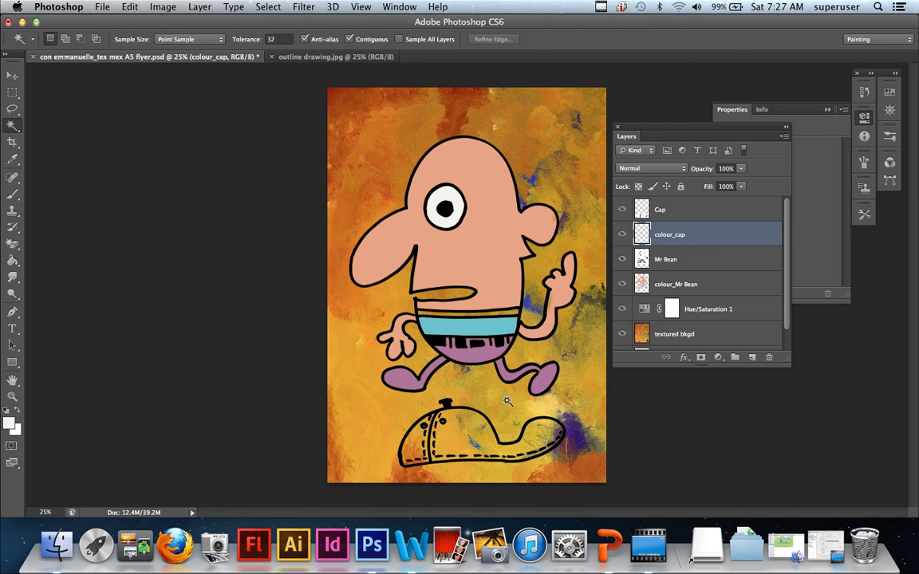
Try flipping the Cap outline layer horizontally and undo the flip.
{"action": "left_click", "coordinate": [688, 212]}
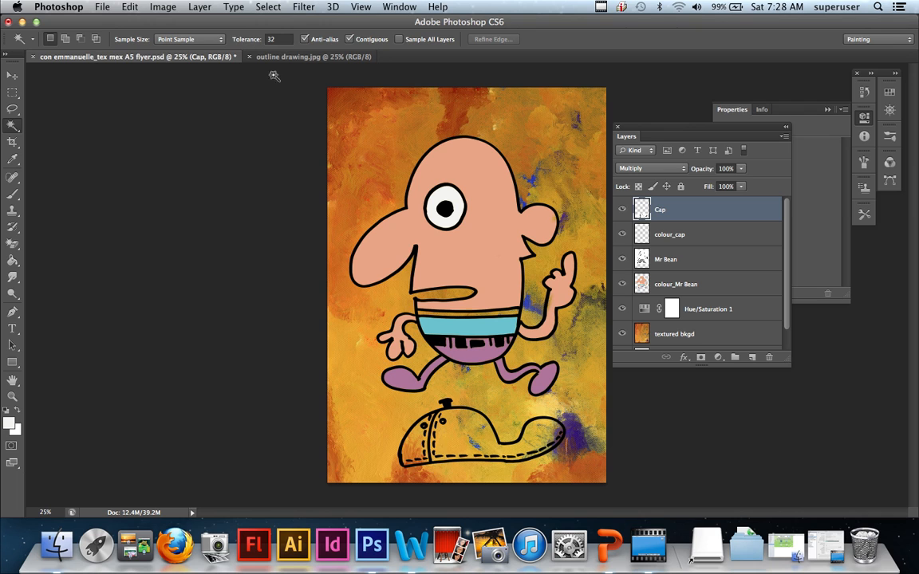
{"action": "left_click", "coordinate": [132, 7]}
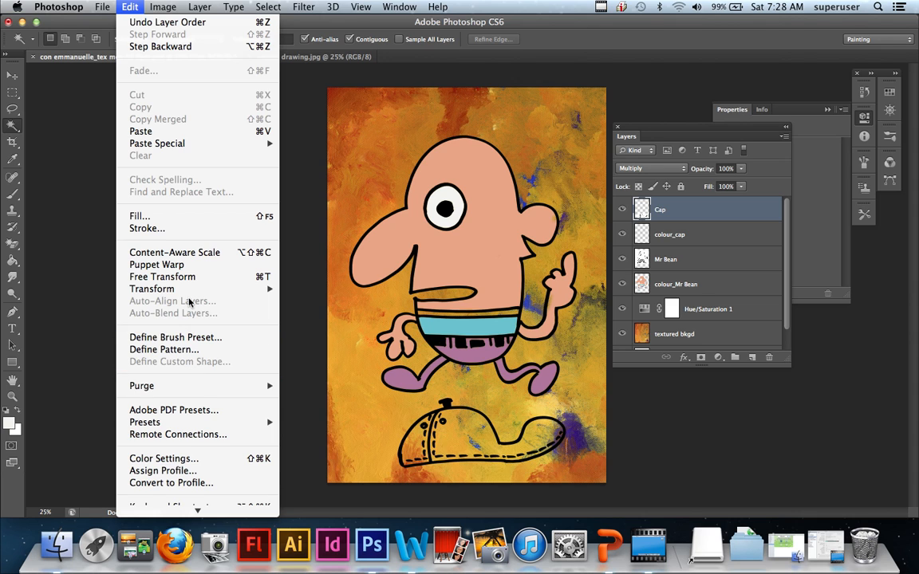
{"action": "mouse_move", "coordinate": [193, 296]}
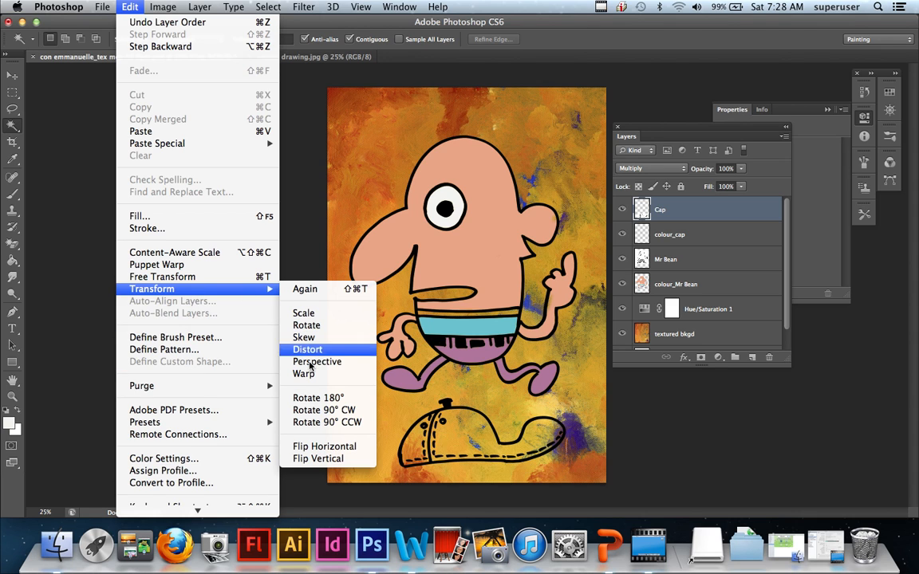
{"action": "left_click", "coordinate": [346, 450]}
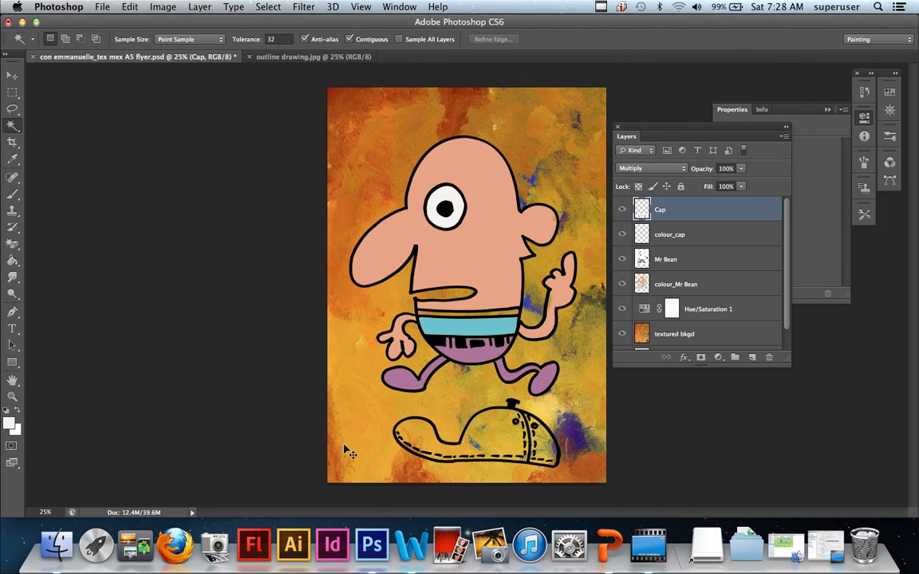
{"action": "key", "text": "super+z"}
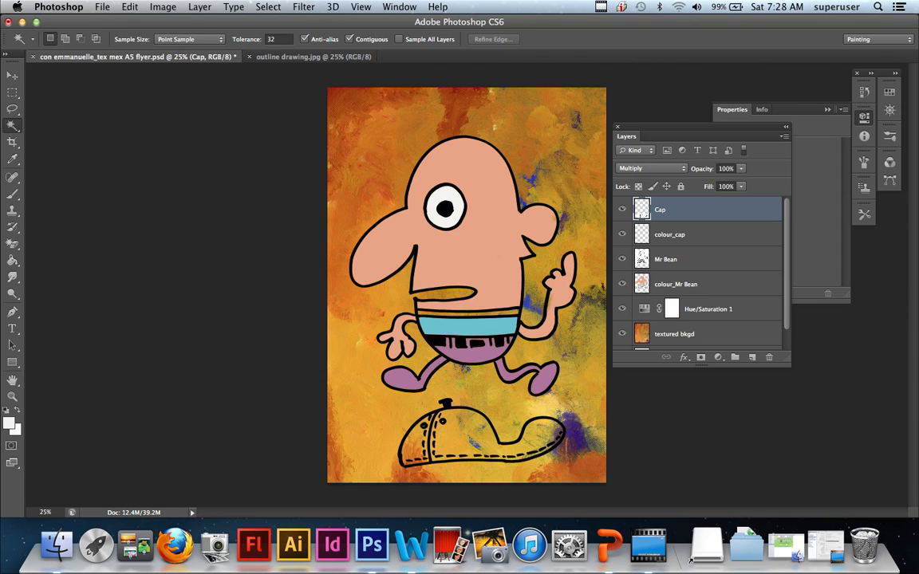
Try warping the Cap outline by stretching its crown and brim, apply the warp, and undo it.
{"action": "left_click", "coordinate": [129, 7]}
{"action": "mouse_move", "coordinate": [102, 7]}
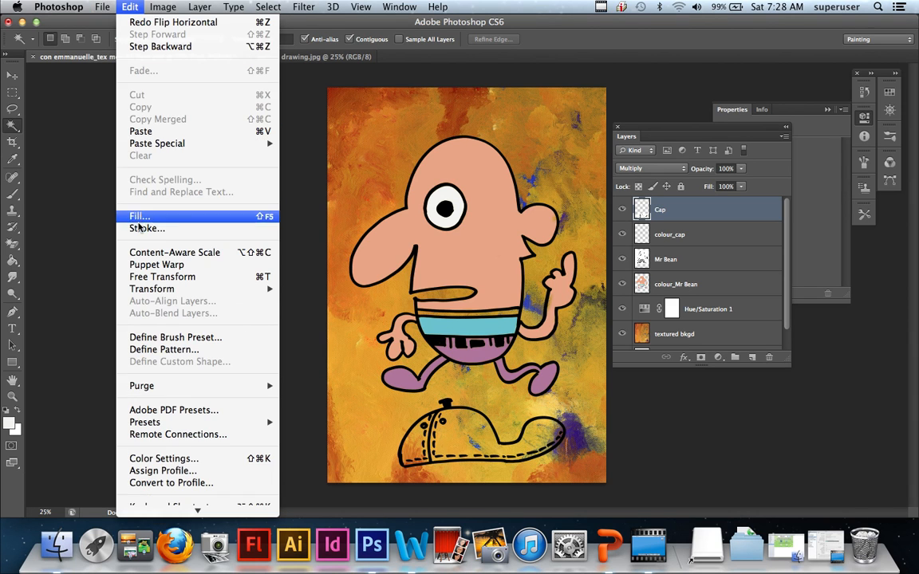
{"action": "mouse_move", "coordinate": [159, 294]}
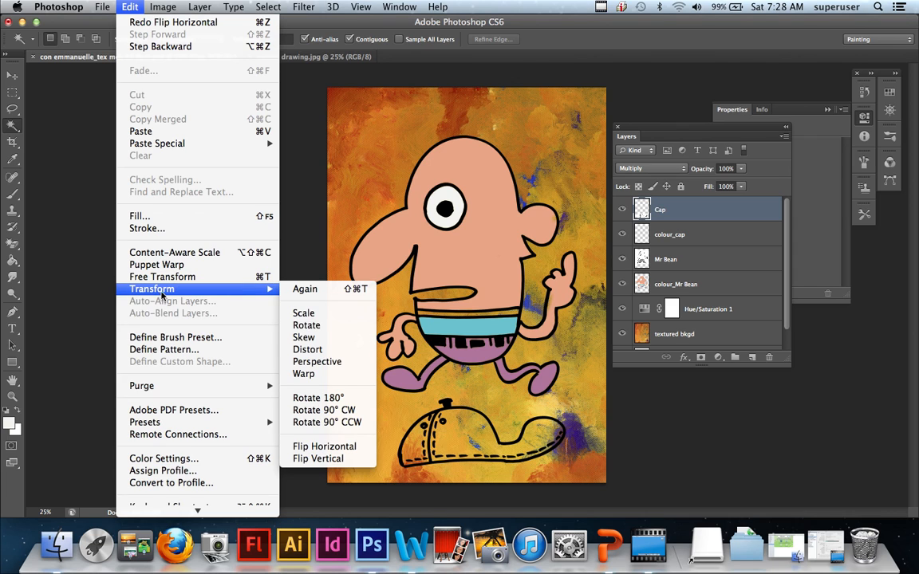
{"action": "left_click", "coordinate": [331, 379]}
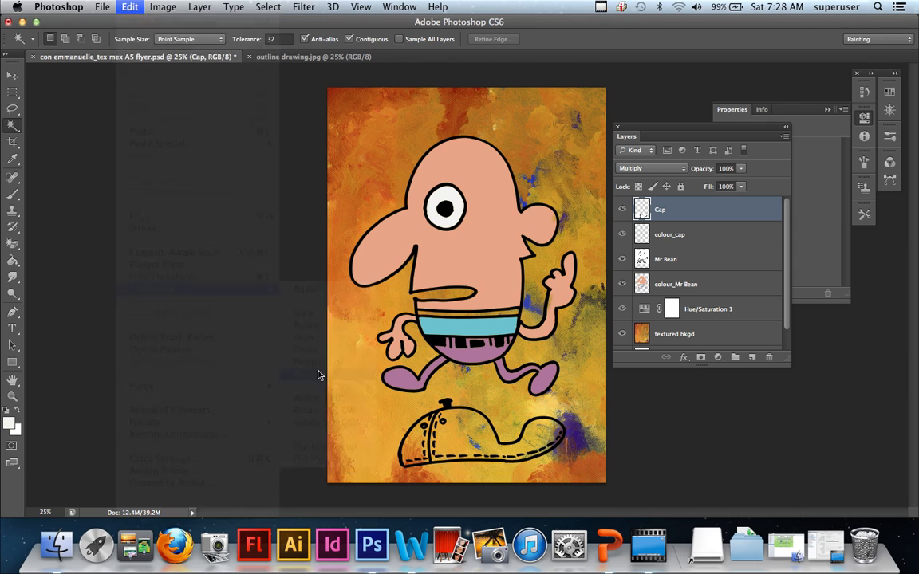
{"action": "left_click_drag", "start_coordinate": [504, 443], "coordinate": [542, 450]}
{"action": "left_click_drag", "start_coordinate": [408, 419], "coordinate": [400, 406]}
{"action": "left_click_drag", "start_coordinate": [464, 436], "coordinate": [466, 443]}
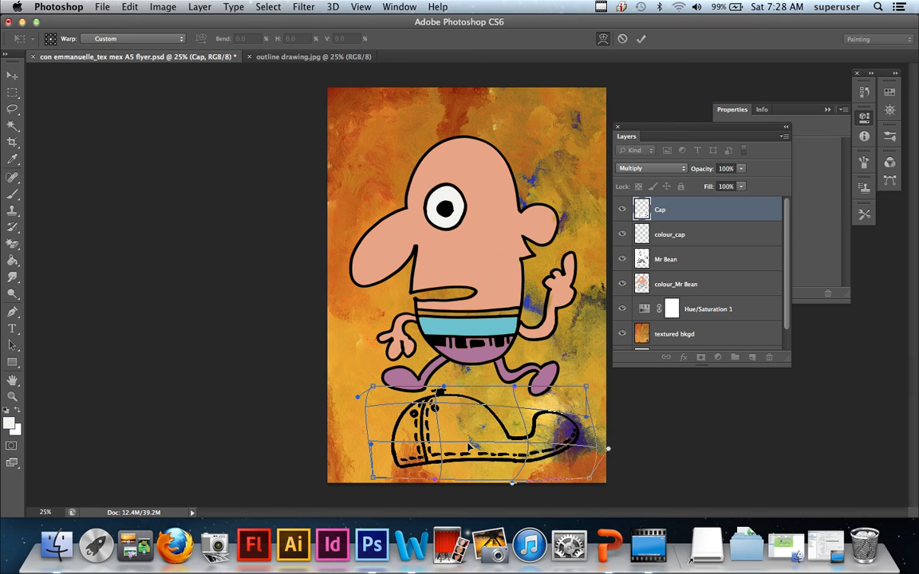
{"action": "left_click_drag", "start_coordinate": [574, 420], "coordinate": [575, 411]}
{"action": "left_click_drag", "start_coordinate": [548, 450], "coordinate": [551, 457]}
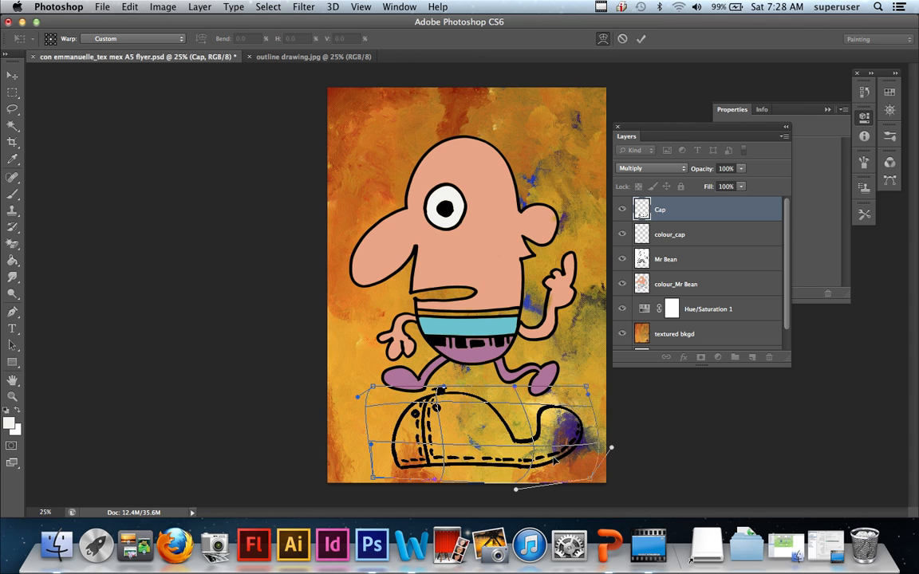
{"action": "left_click_drag", "start_coordinate": [427, 456], "coordinate": [417, 460]}
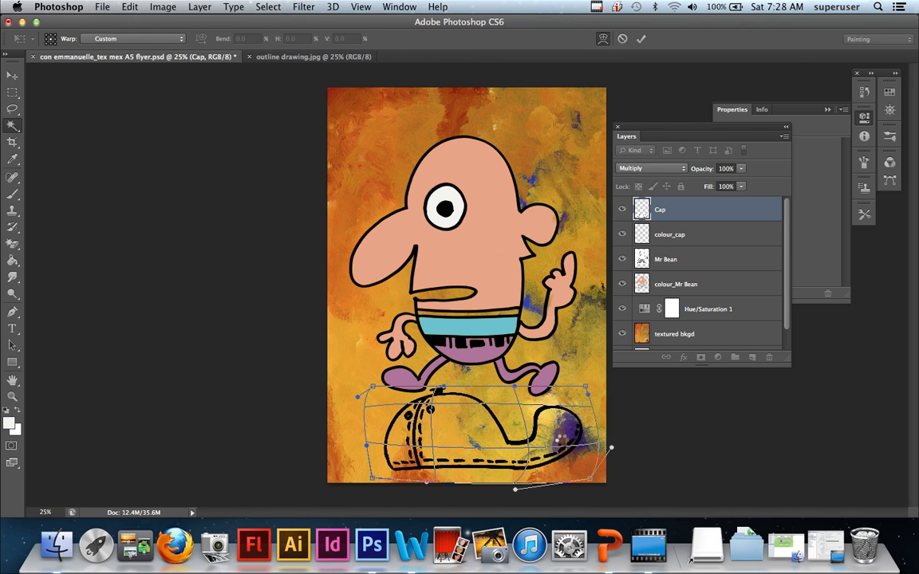
{"action": "key", "text": "Return"}
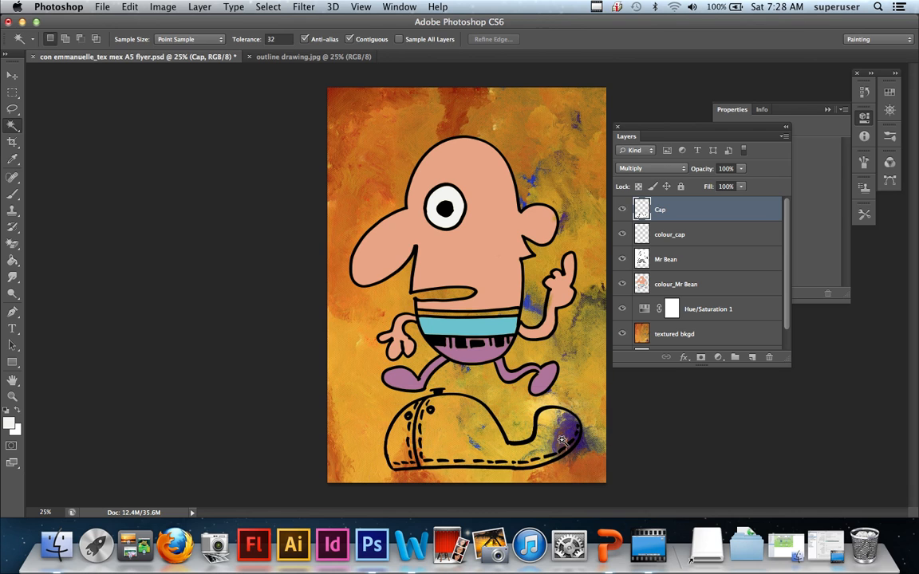
{"action": "key", "text": "super+z"}
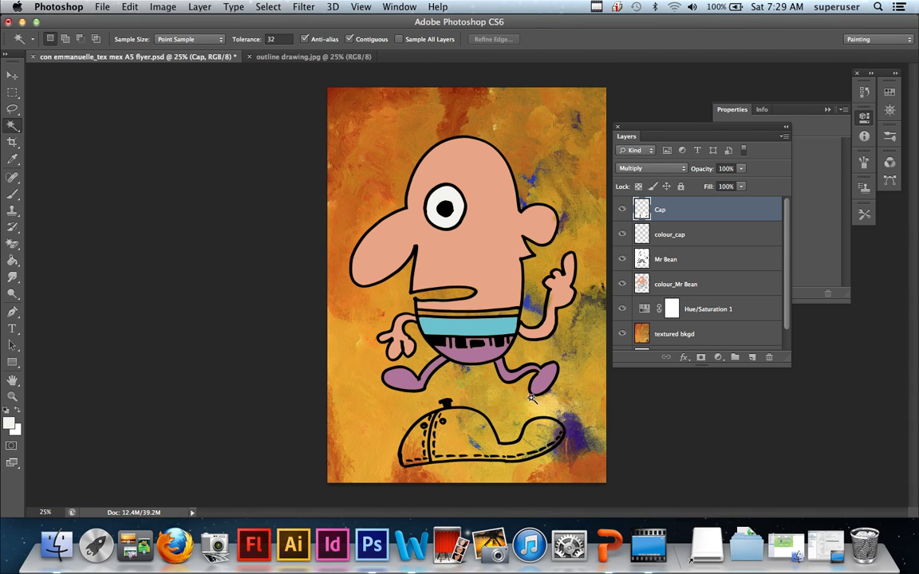
Select the front and rear panels inside the cap outline on the Cap layer with the Magic Wand.
{"action": "left_click", "coordinate": [663, 234]}
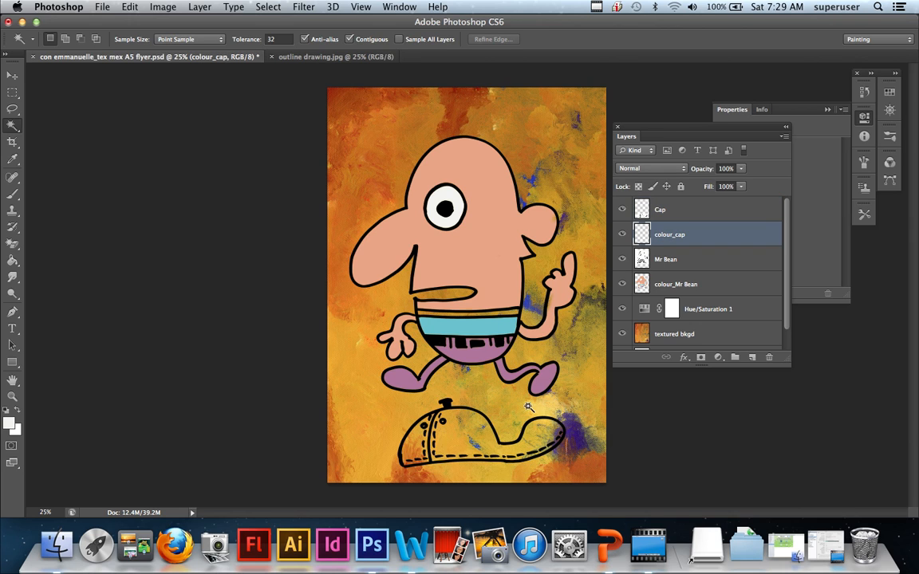
{"action": "left_click", "coordinate": [685, 210]}
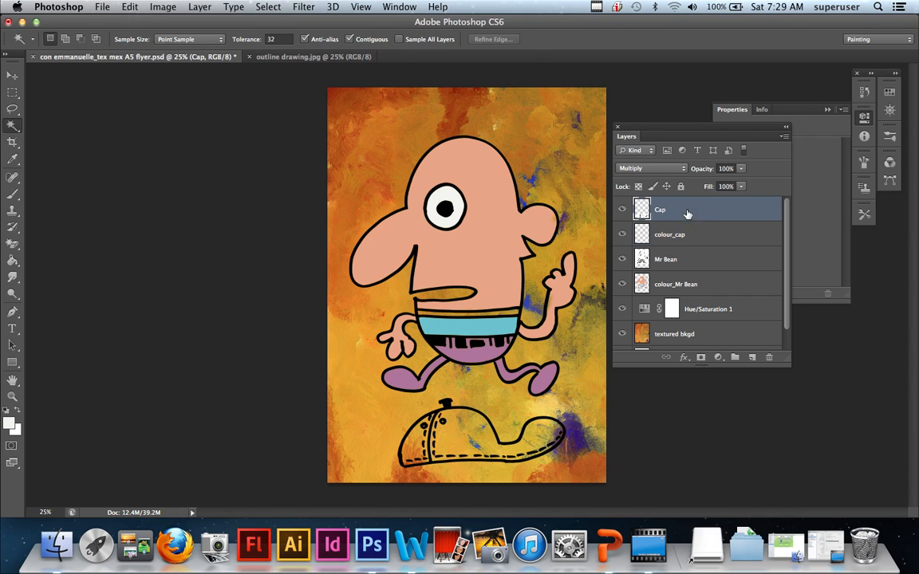
{"action": "left_click", "coordinate": [465, 429]}
{"action": "left_click", "coordinate": [416, 440], "text": "shift"}
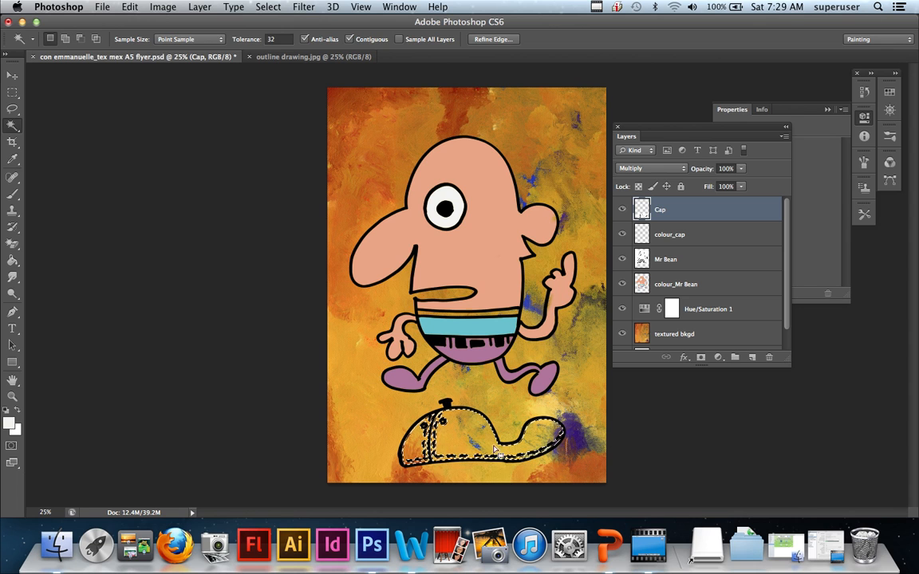
Set the foreground colour to red e23f2a and brush it over the whole cap selection on the colour_cap layer.
{"action": "left_click", "coordinate": [677, 234]}
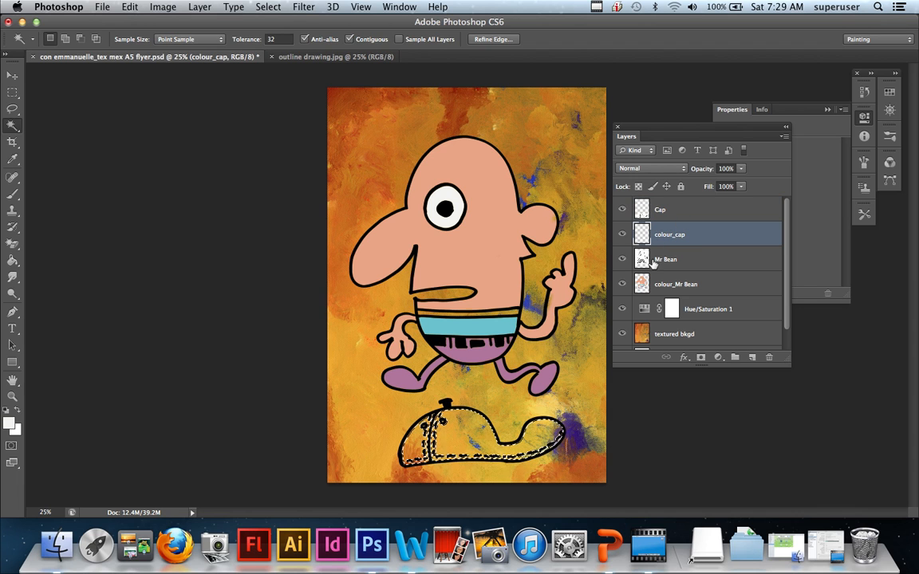
{"action": "left_click", "coordinate": [489, 443], "text": "super"}
{"action": "left_click", "coordinate": [487, 447], "text": "super"}
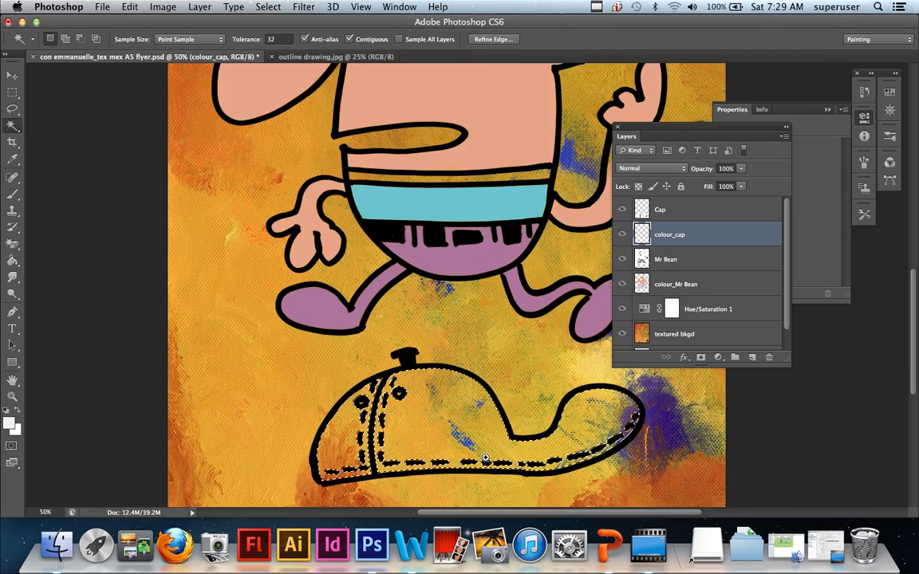
{"action": "left_click", "coordinate": [485, 460], "text": "super"}
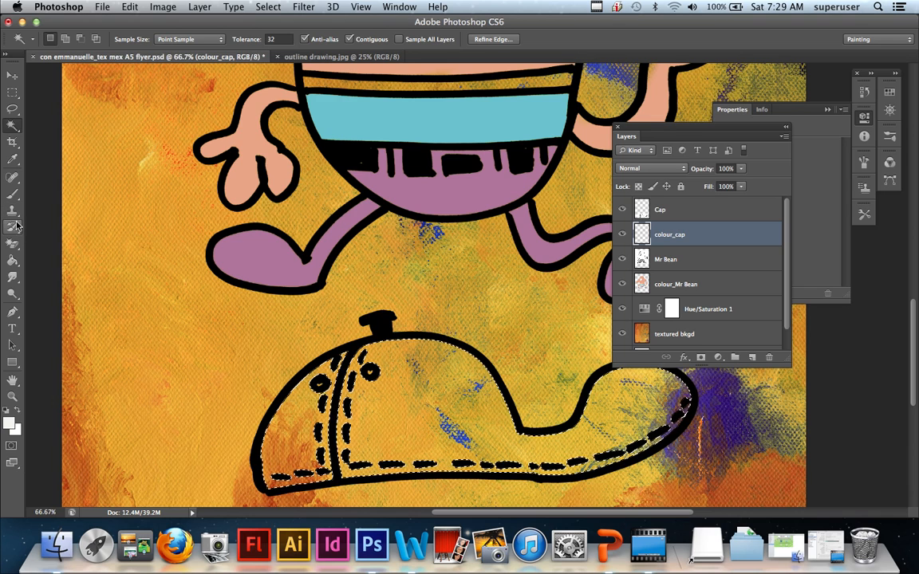
{"action": "left_click", "coordinate": [12, 194]}
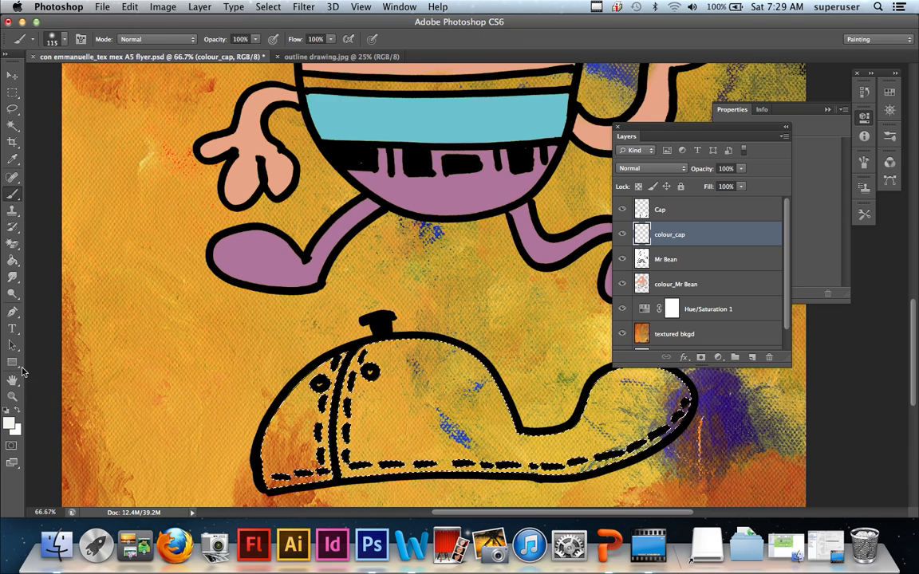
{"action": "left_click", "coordinate": [8, 423]}
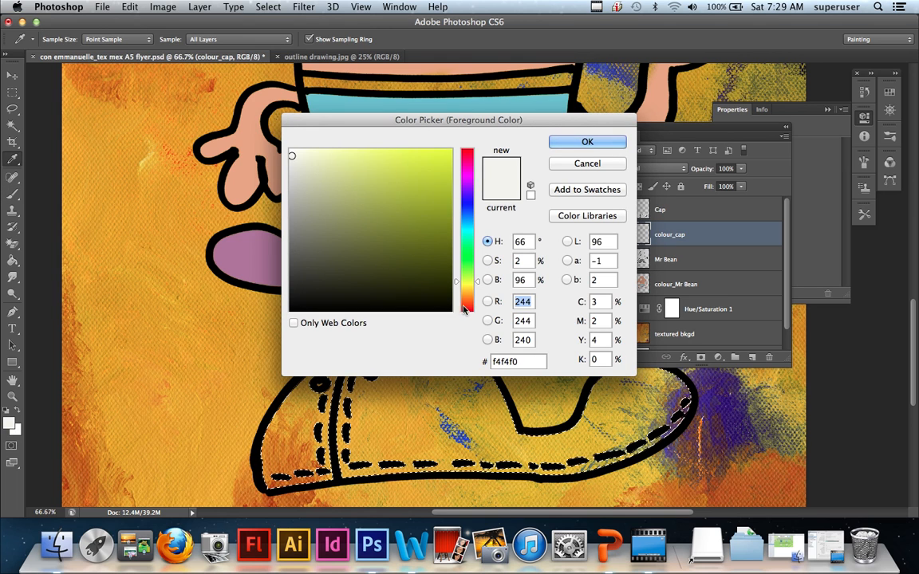
{"action": "left_click", "coordinate": [463, 306]}
{"action": "left_click_drag", "start_coordinate": [469, 308], "coordinate": [467, 311]}
{"action": "left_click_drag", "start_coordinate": [432, 190], "coordinate": [422, 166]}
{"action": "left_click", "coordinate": [592, 141]}
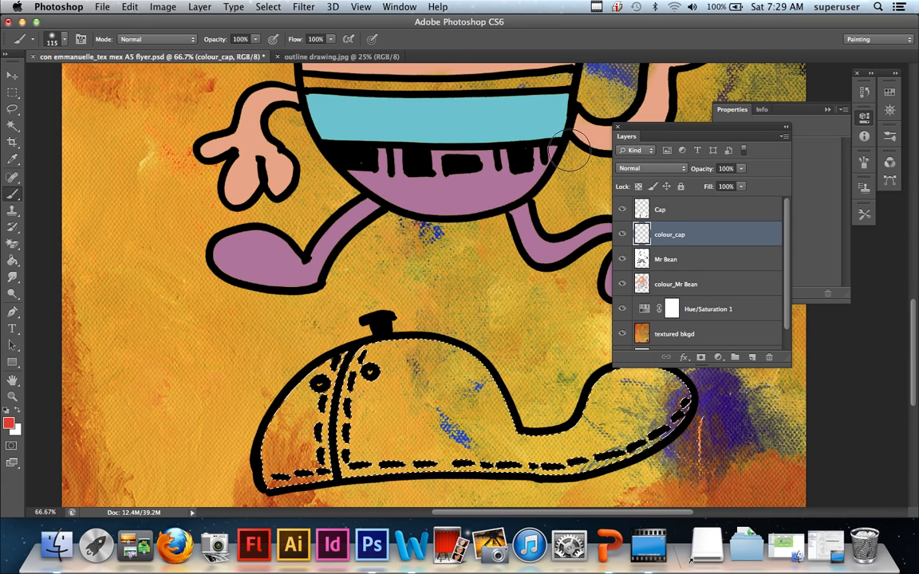
{"action": "mouse_move", "coordinate": [383, 355]}
{"action": "left_mouse_down"}
{"action": "mouse_move", "coordinate": [422, 351]}
{"action": "mouse_move", "coordinate": [418, 358]}
{"action": "mouse_move", "coordinate": [450, 365]}
{"action": "mouse_move", "coordinate": [416, 374]}
{"action": "mouse_move", "coordinate": [402, 391]}
{"action": "mouse_move", "coordinate": [506, 411]}
{"action": "mouse_move", "coordinate": [526, 434]}
{"action": "mouse_move", "coordinate": [575, 451]}
{"action": "mouse_move", "coordinate": [662, 452]}
{"action": "mouse_move", "coordinate": [610, 418]}
{"action": "mouse_move", "coordinate": [652, 396]}
{"action": "mouse_move", "coordinate": [632, 391]}
{"action": "mouse_move", "coordinate": [657, 377]}
{"action": "mouse_move", "coordinate": [567, 374]}
{"action": "mouse_move", "coordinate": [505, 465]}
{"action": "mouse_move", "coordinate": [458, 480]}
{"action": "mouse_move", "coordinate": [453, 457]}
{"action": "mouse_move", "coordinate": [650, 460]}
{"action": "mouse_move", "coordinate": [490, 450]}
{"action": "mouse_move", "coordinate": [575, 432]}
{"action": "mouse_move", "coordinate": [403, 423]}
{"action": "mouse_move", "coordinate": [303, 450]}
{"action": "mouse_move", "coordinate": [413, 460]}
{"action": "mouse_move", "coordinate": [433, 445]}
{"action": "mouse_move", "coordinate": [274, 469]}
{"action": "mouse_move", "coordinate": [295, 415]}
{"action": "left_mouse_up"}
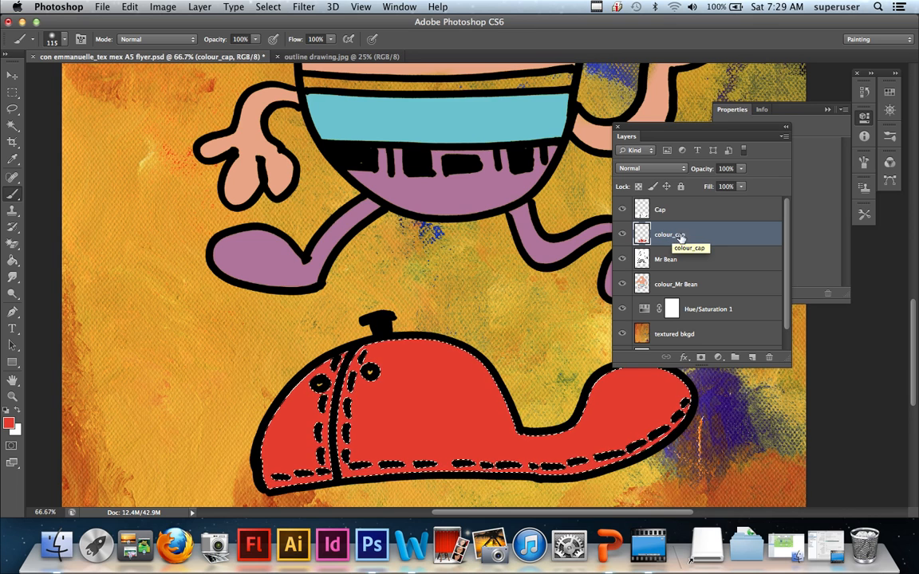
Set the foreground colour to dark red aa2e1d and brush shading along the cap's back panel, lower edge and brim underside.
{"action": "left_click", "coordinate": [9, 421]}
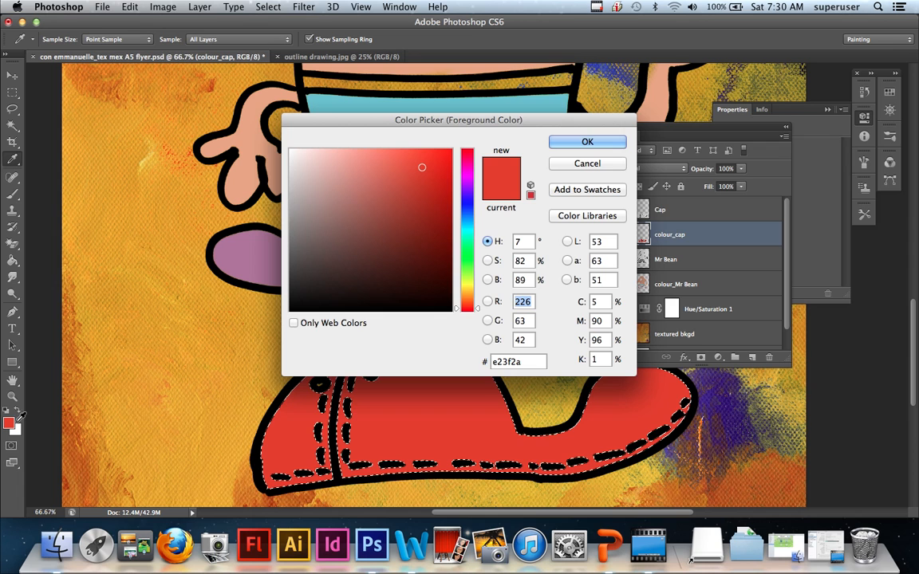
{"action": "left_click", "coordinate": [418, 204]}
{"action": "left_click", "coordinate": [421, 207]}
{"action": "left_click_drag", "start_coordinate": [421, 208], "coordinate": [424, 202]}
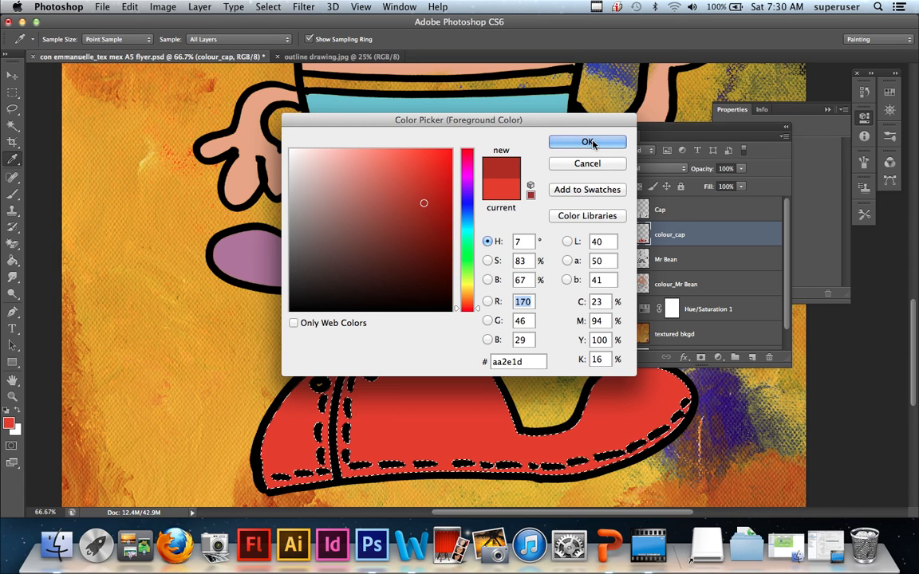
{"action": "left_click", "coordinate": [588, 142]}
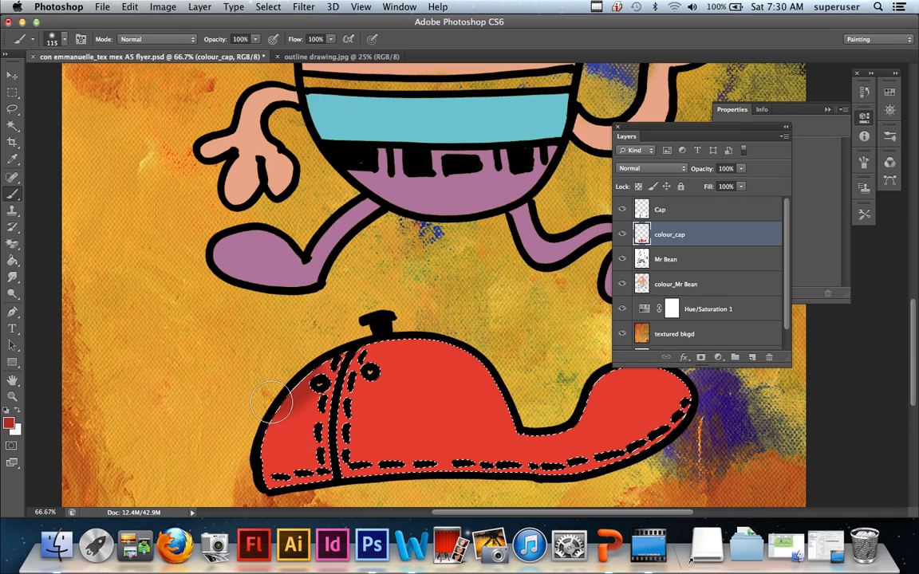
{"action": "mouse_move", "coordinate": [272, 487]}
{"action": "left_mouse_down"}
{"action": "mouse_move", "coordinate": [296, 501]}
{"action": "mouse_move", "coordinate": [309, 476]}
{"action": "left_mouse_up"}
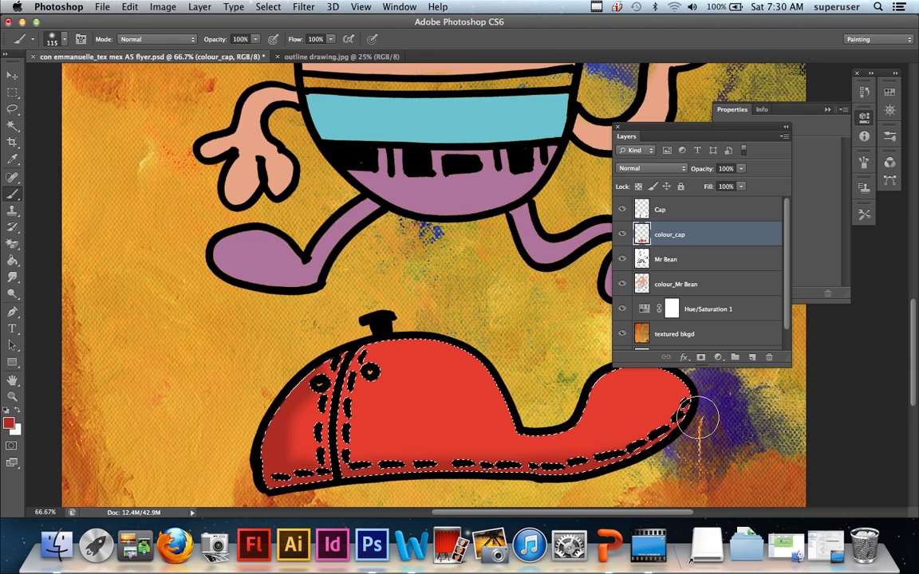
{"action": "left_click_drag", "start_coordinate": [275, 426], "coordinate": [272, 384]}
{"action": "left_click_drag", "start_coordinate": [681, 474], "coordinate": [630, 423]}
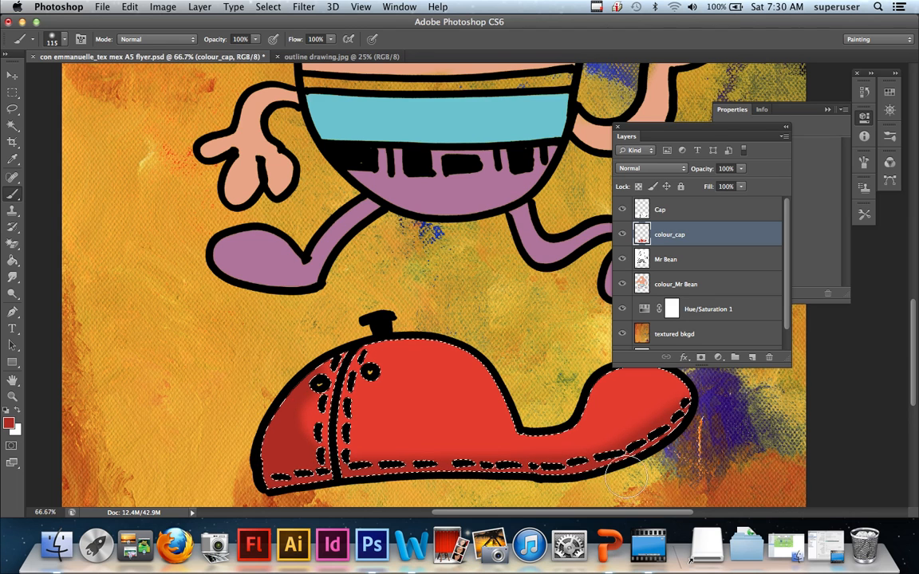
Set the foreground colour to light red db6f61 and brush highlights along the upper edges of the cap's crown and brim.
{"action": "left_click", "coordinate": [10, 423]}
{"action": "left_click", "coordinate": [380, 172]}
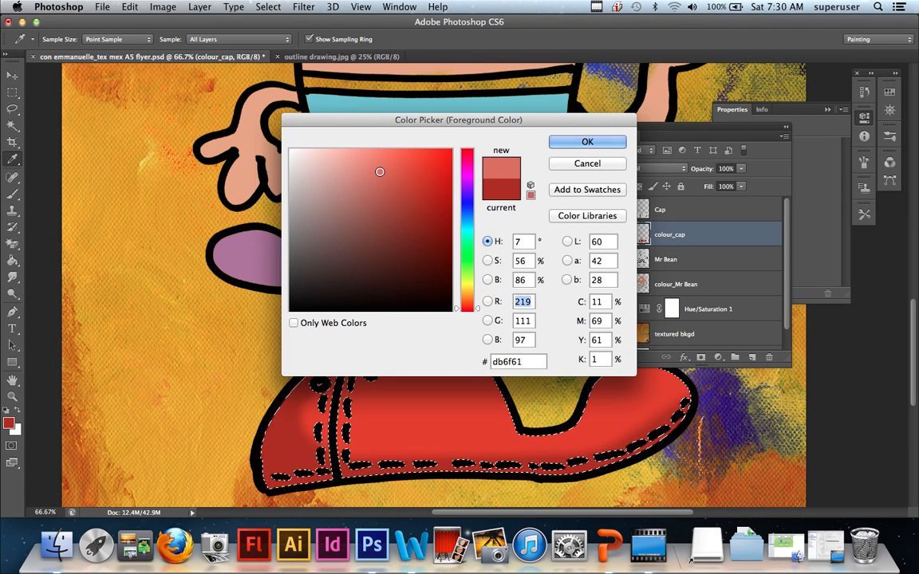
{"action": "key", "text": "Return"}
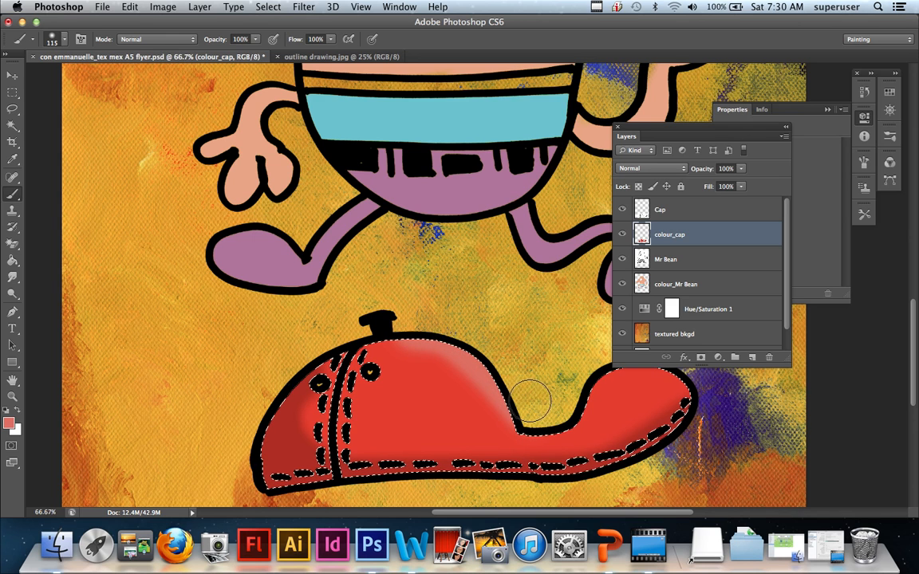
{"action": "left_click_drag", "start_coordinate": [614, 364], "coordinate": [639, 329]}
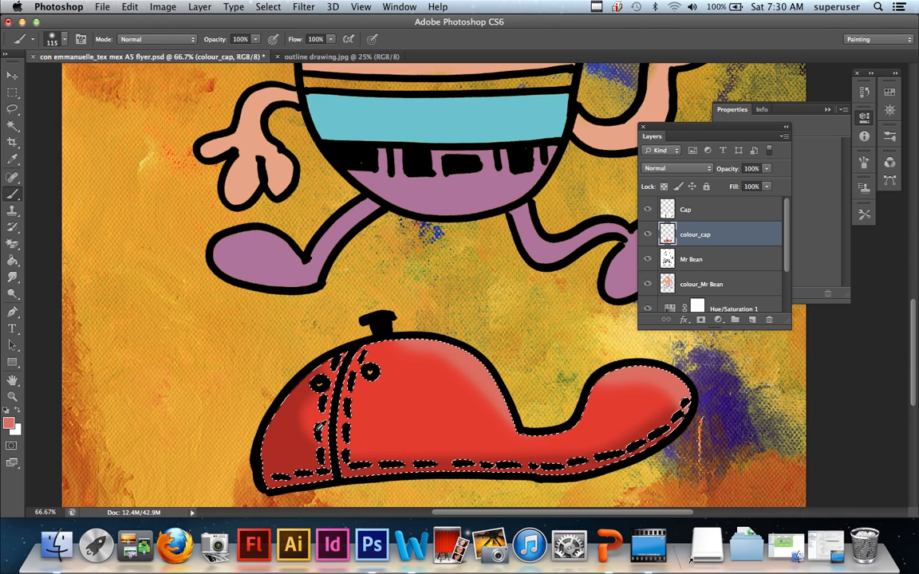
Set the foreground colour to dark red 7c2115, brush deeper shading onto the cap's back panel and deselect the cap.
{"action": "left_click", "coordinate": [498, 312]}
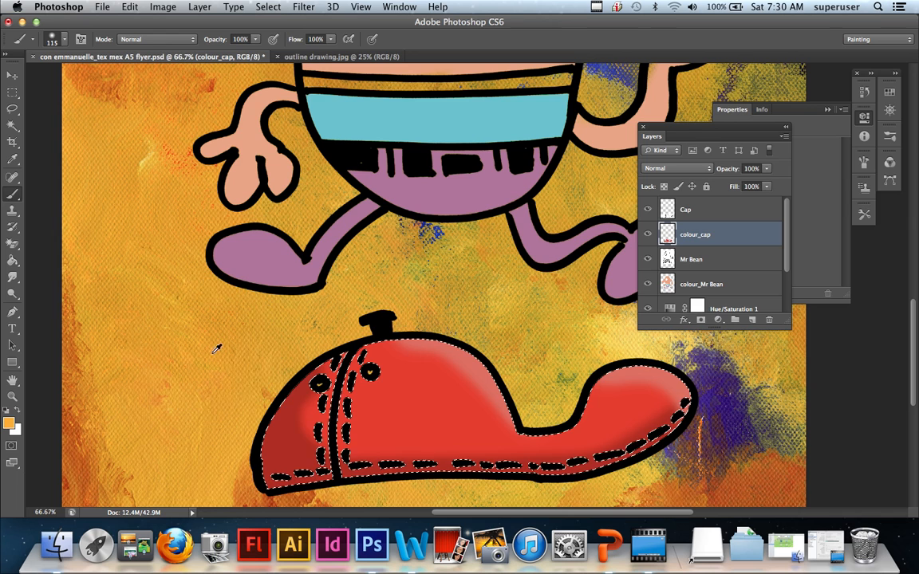
{"action": "left_click", "coordinate": [287, 438], "text": "alt"}
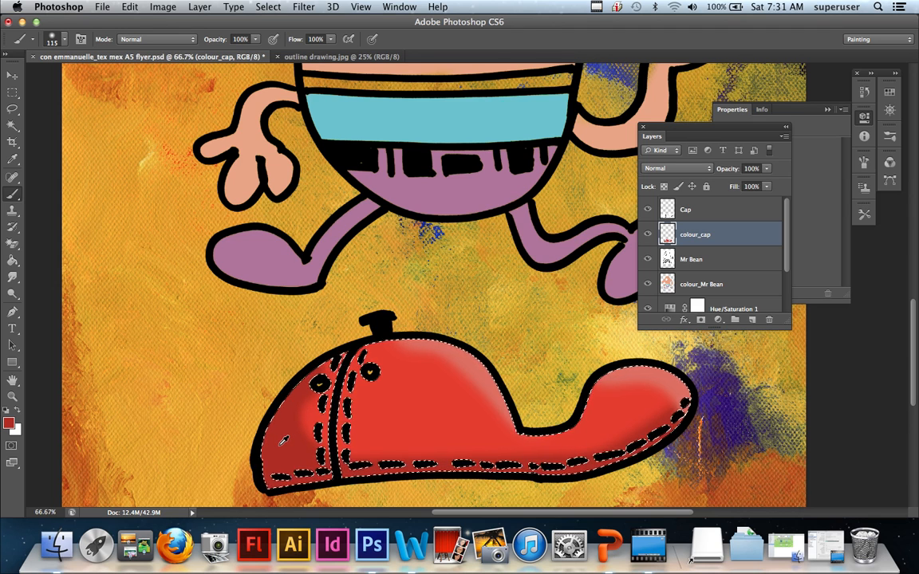
{"action": "left_click", "coordinate": [9, 423]}
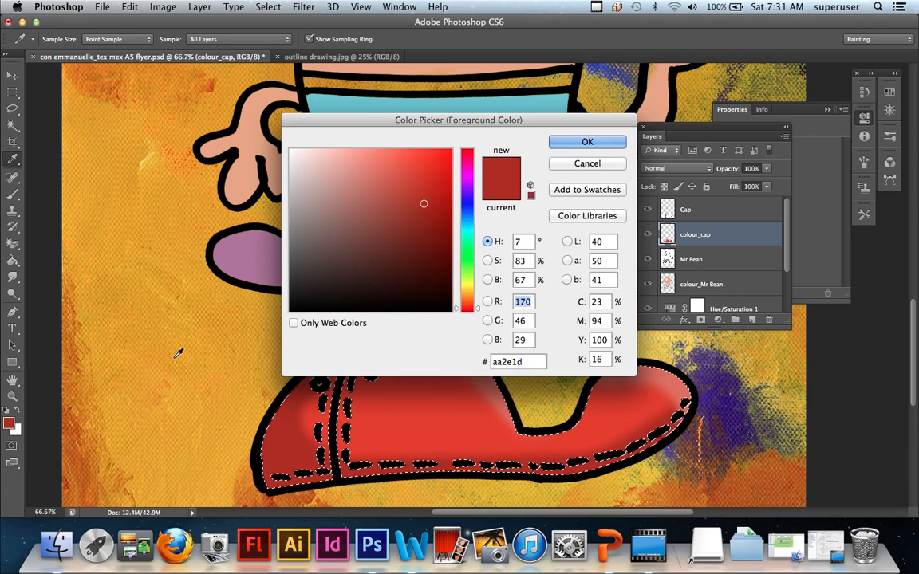
{"action": "left_click", "coordinate": [423, 231]}
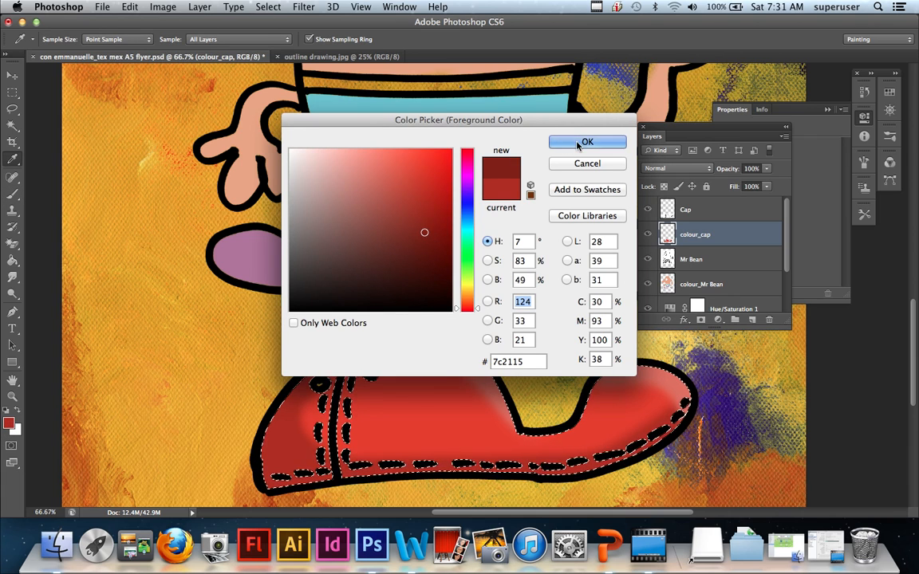
{"action": "left_click", "coordinate": [587, 141]}
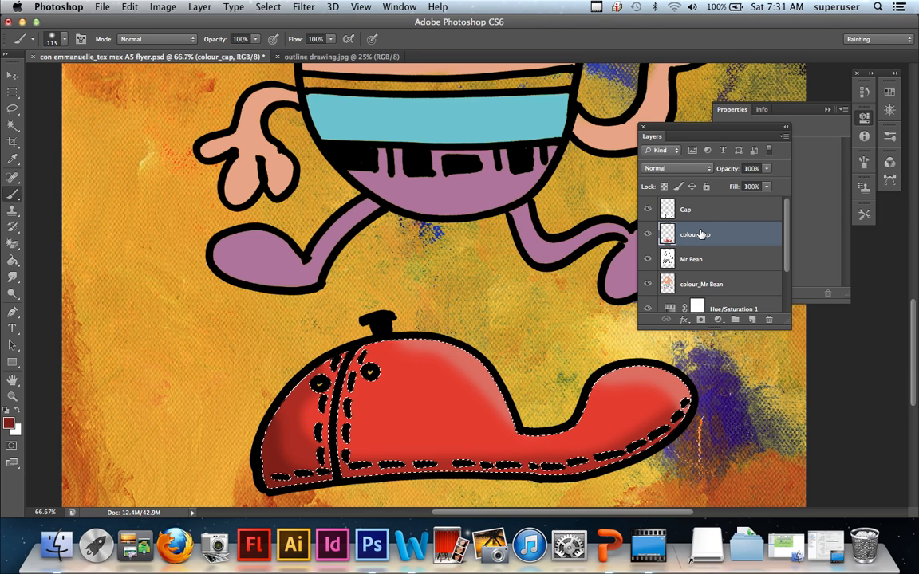
{"action": "key", "text": "super+0"}
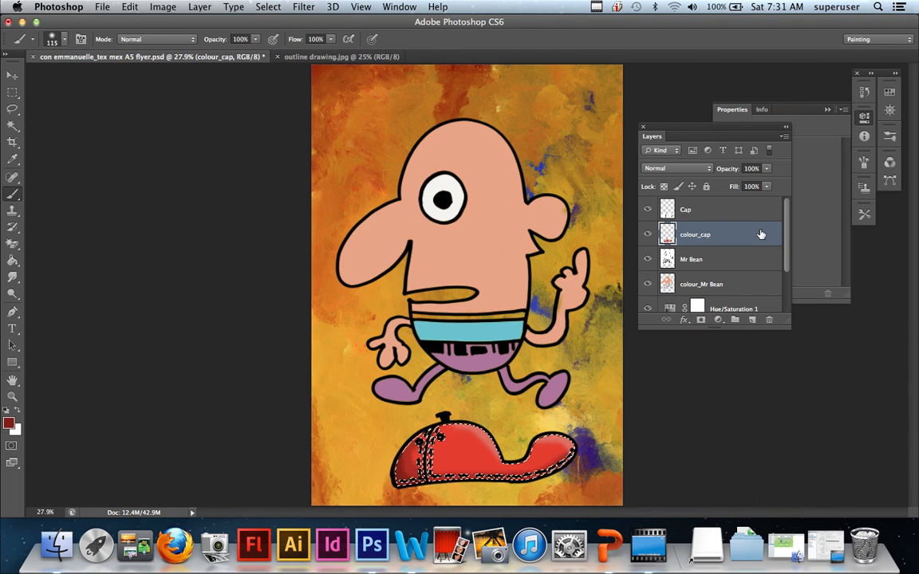
{"action": "key", "text": "super+d"}
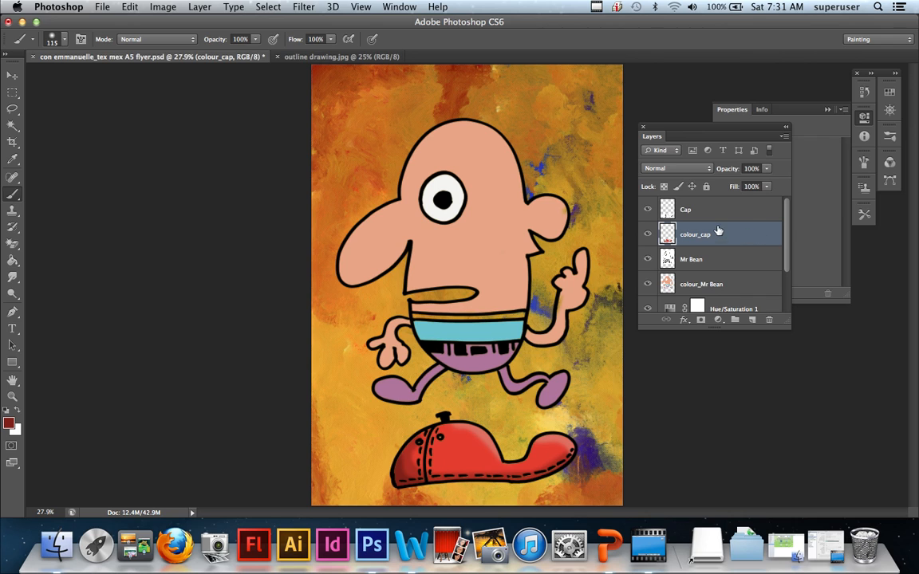
Hide and show the Cap layer repeatedly to compare the painted cap with and without its outline.
{"action": "left_click", "coordinate": [648, 210]}
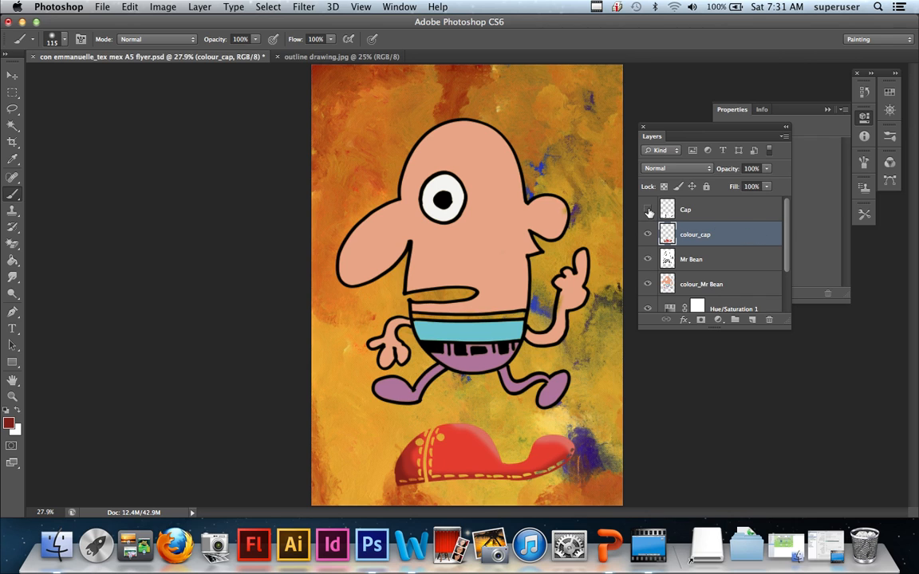
{"action": "left_click", "coordinate": [648, 210]}
{"action": "left_click", "coordinate": [647, 209]}
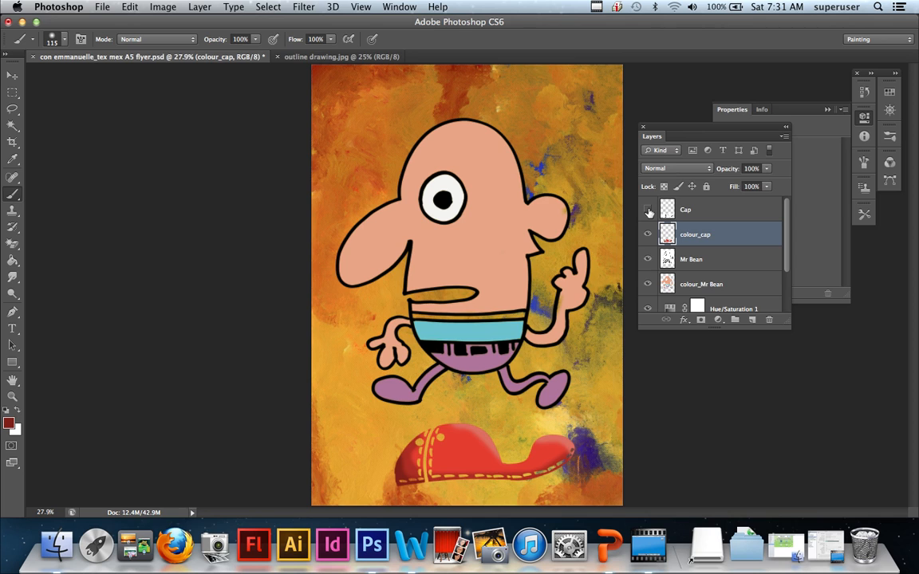
{"action": "left_click", "coordinate": [647, 210]}
{"action": "left_click", "coordinate": [648, 210]}
{"action": "left_click", "coordinate": [648, 210]}
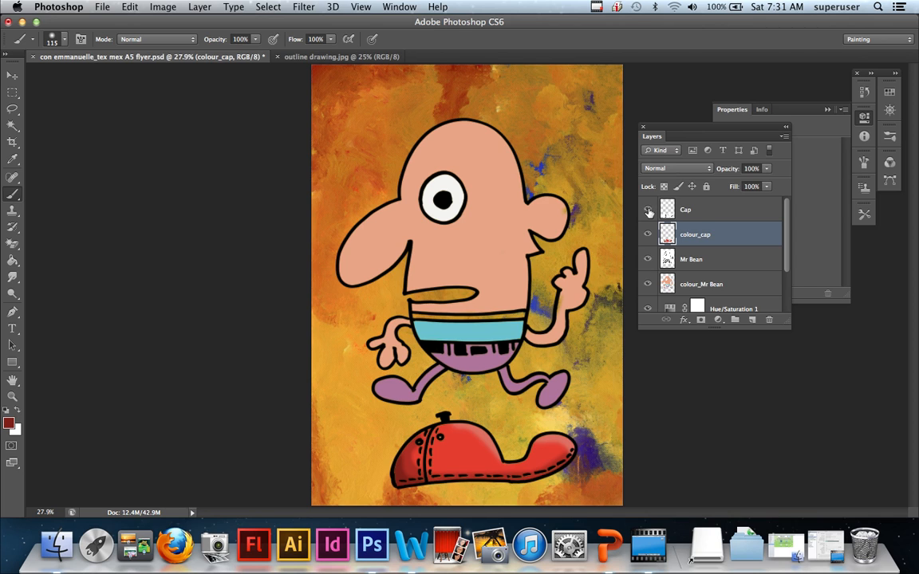
Try moving the colour_cap layer alone onto the character's head, and undo the move.
{"action": "left_click", "coordinate": [712, 211], "text": "shift"}
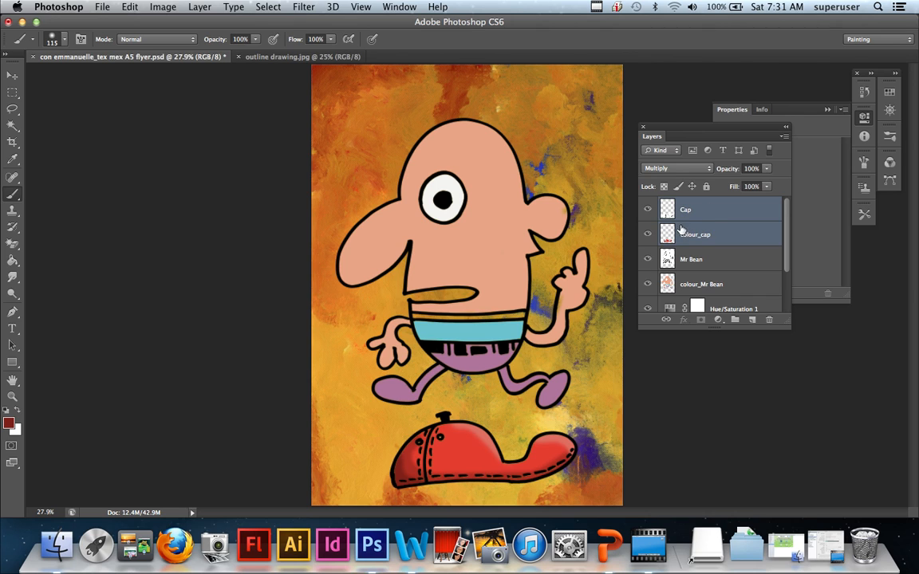
{"action": "left_click", "coordinate": [696, 230]}
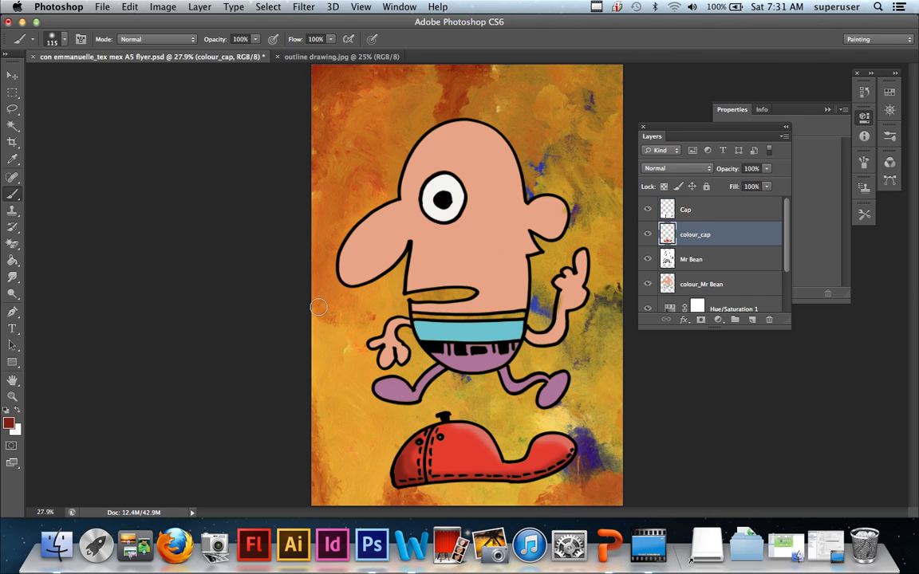
{"action": "left_click", "coordinate": [12, 75]}
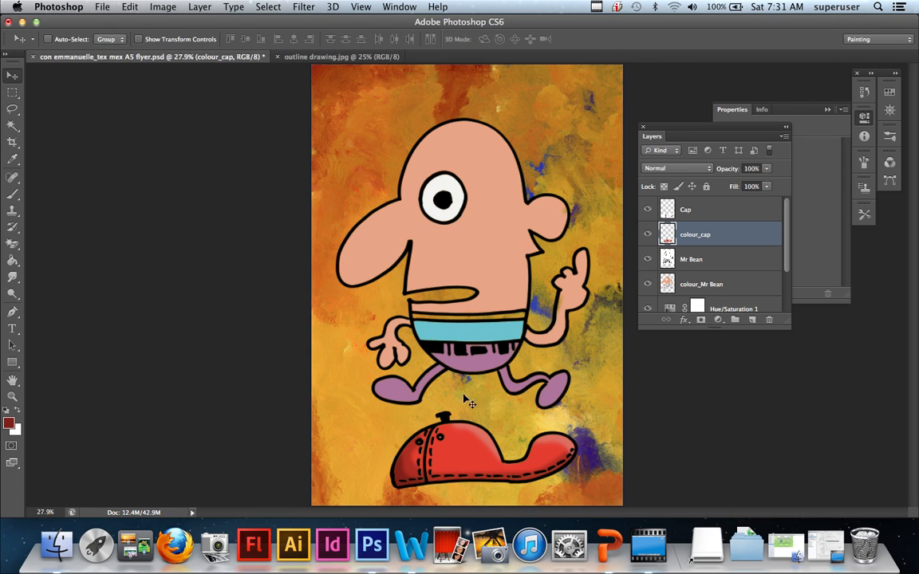
{"action": "left_click_drag", "start_coordinate": [458, 474], "coordinate": [474, 149]}
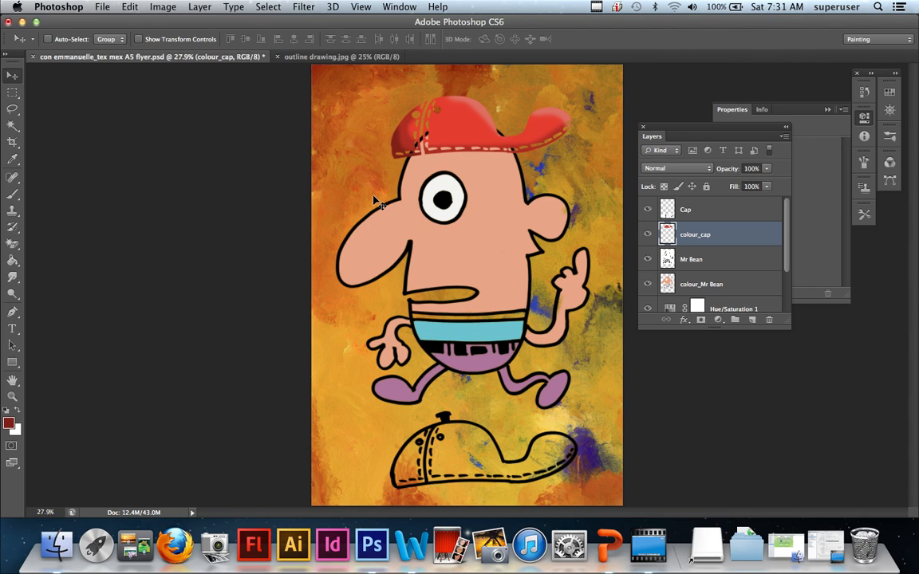
{"action": "key", "text": "super+z"}
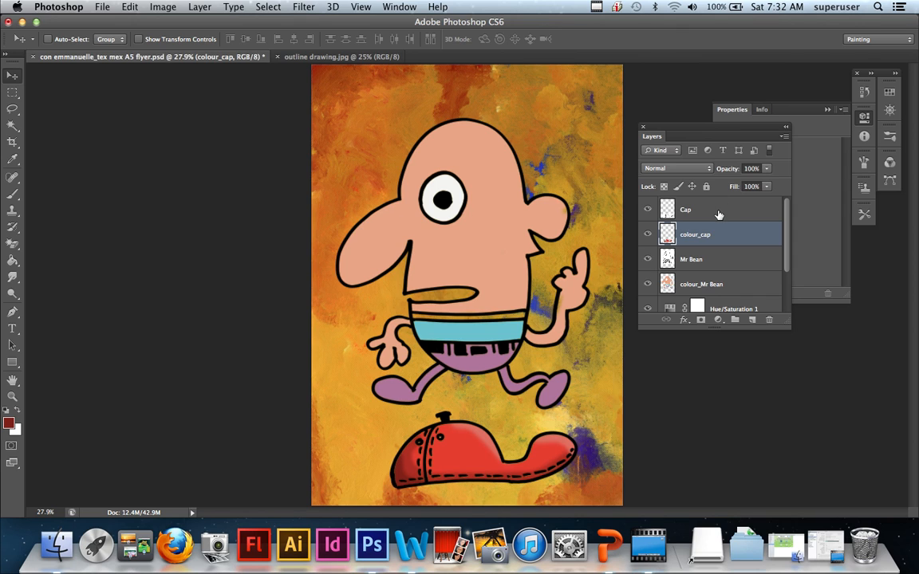
Move the Cap and colour_cap layers together onto the character's head, turning off Snap to fine-tune the cap's position.
{"action": "left_click", "coordinate": [718, 213], "text": "shift"}
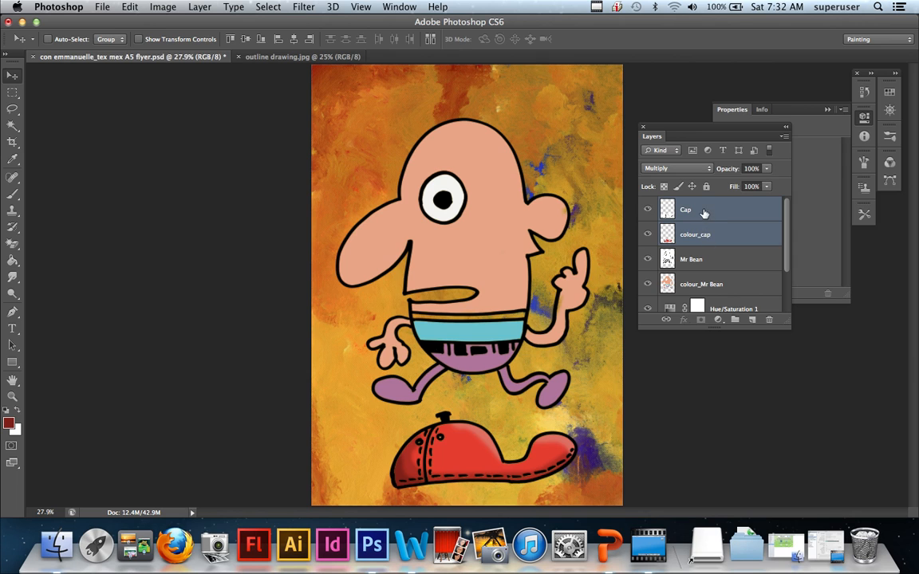
{"action": "left_click_drag", "start_coordinate": [481, 459], "coordinate": [471, 152]}
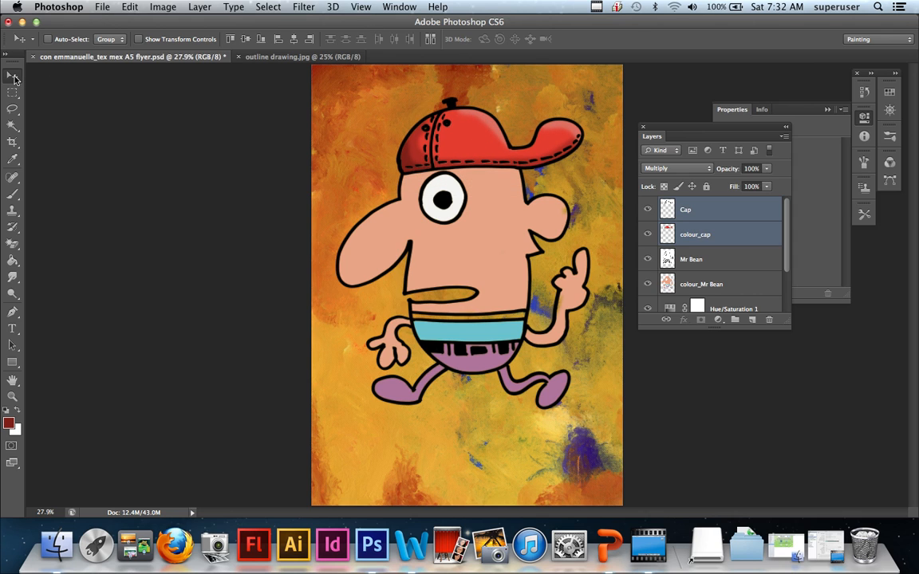
{"action": "left_click", "coordinate": [365, 8]}
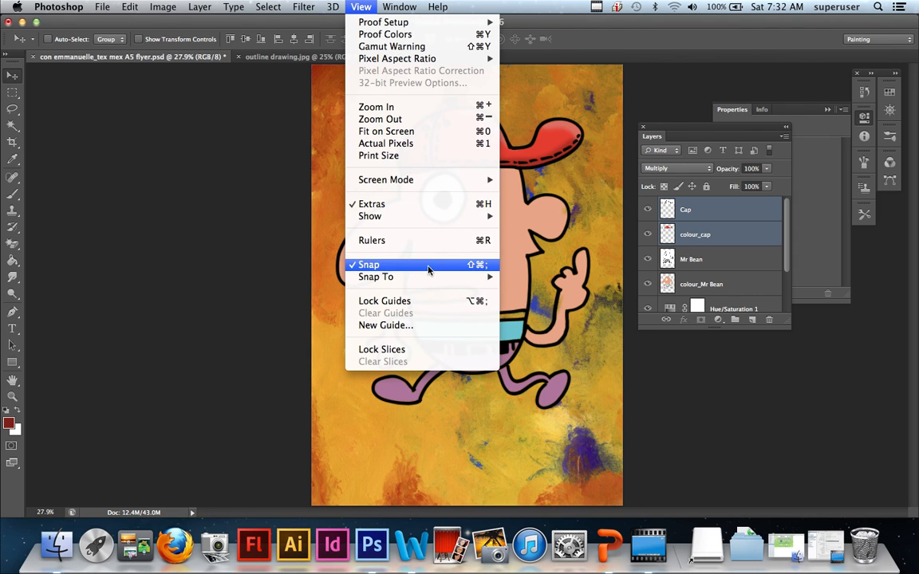
{"action": "left_click", "coordinate": [398, 268]}
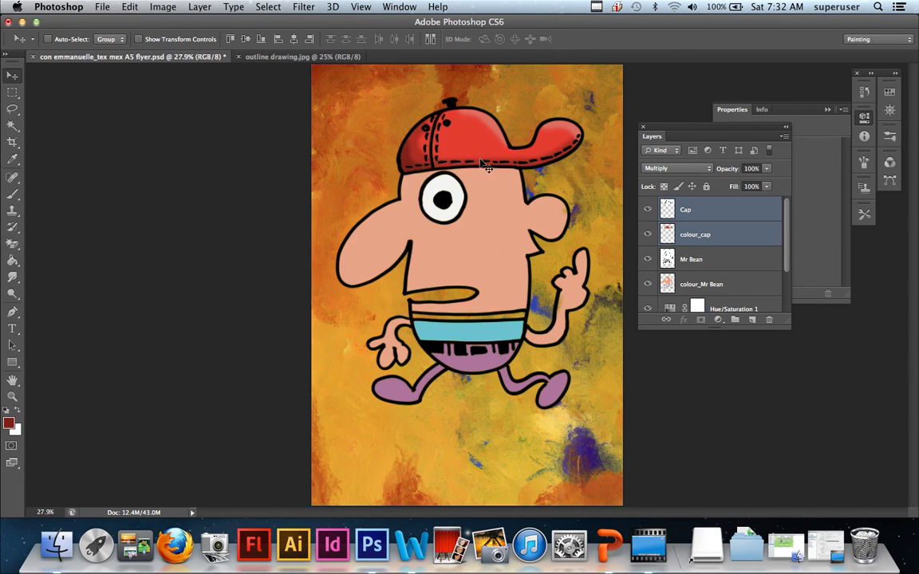
{"action": "mouse_move", "coordinate": [485, 152]}
{"action": "left_mouse_down"}
{"action": "mouse_move", "coordinate": [490, 144]}
{"action": "mouse_move", "coordinate": [457, 140]}
{"action": "mouse_move", "coordinate": [484, 141]}
{"action": "left_mouse_up"}
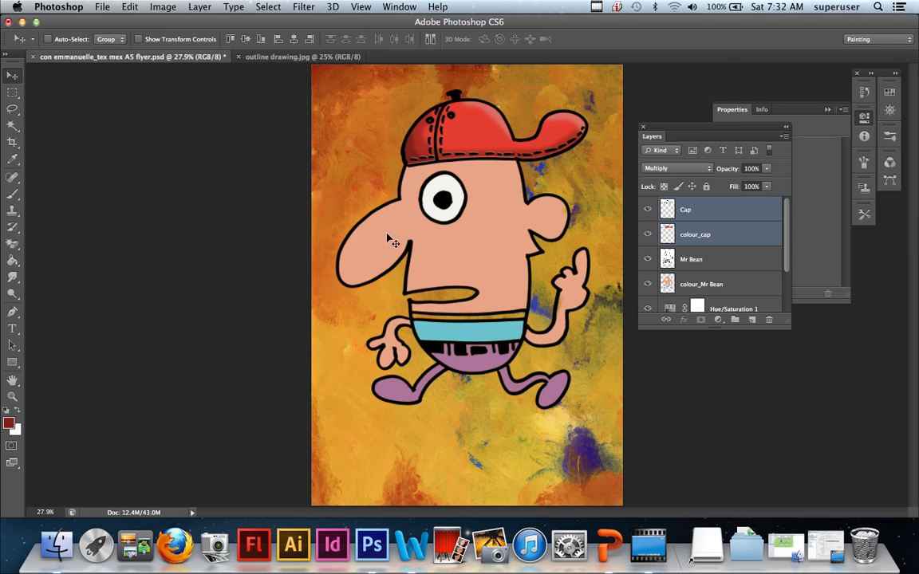
Select the Cap, colour_cap, Mr Bean and colour_Mr Bean layers together and move the whole character slightly down the canvas.
{"action": "left_click", "coordinate": [451, 239], "text": "alt"}
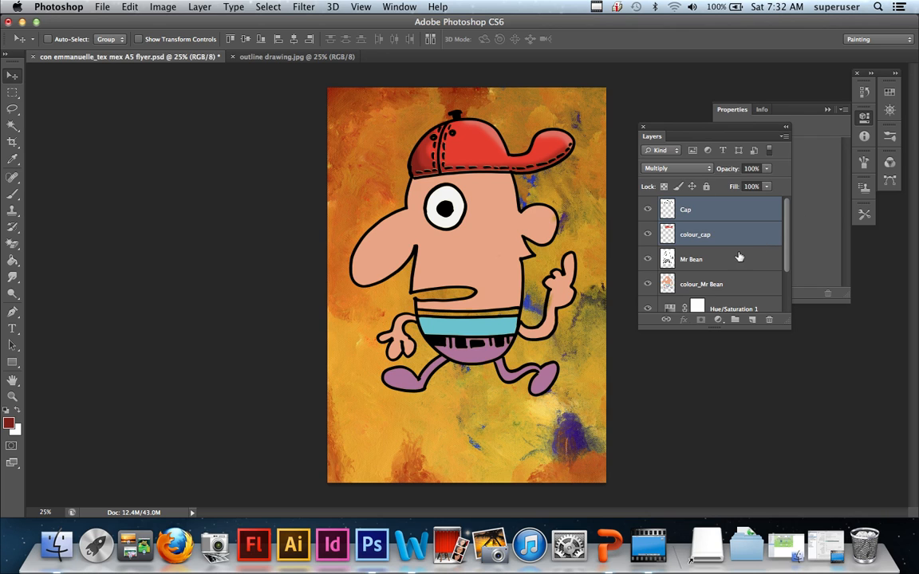
{"action": "left_click", "coordinate": [715, 211]}
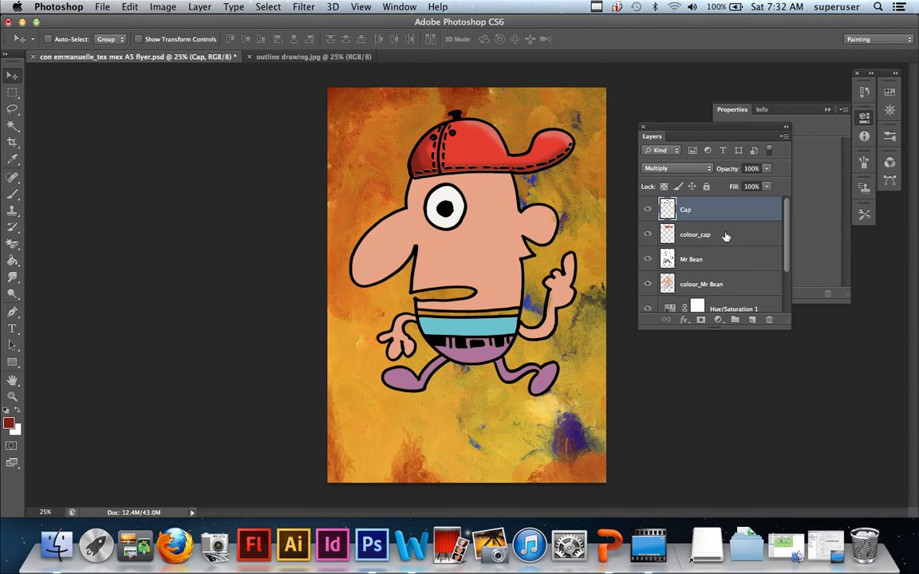
{"action": "left_click", "coordinate": [727, 236], "text": "shift"}
{"action": "left_click", "coordinate": [728, 259], "text": "shift"}
{"action": "left_click", "coordinate": [729, 285], "text": "shift"}
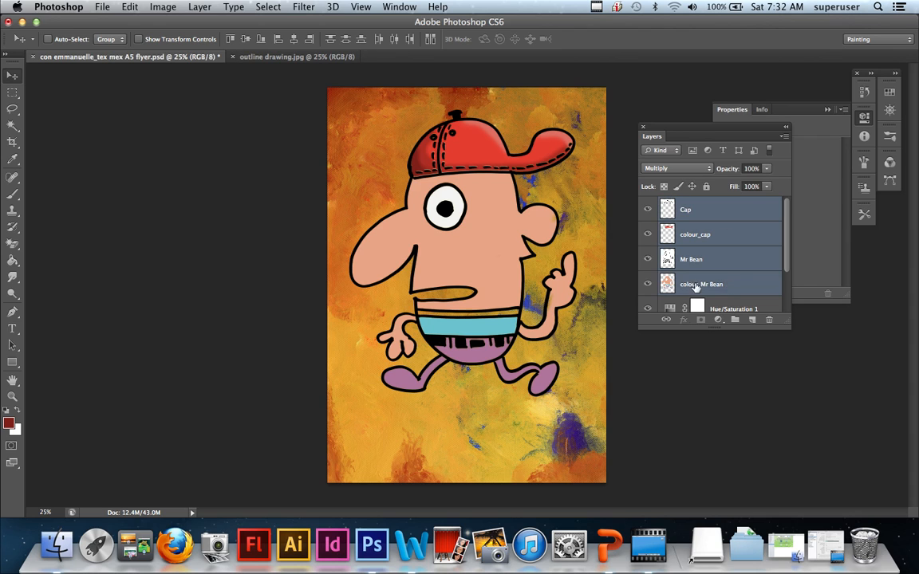
{"action": "left_click_drag", "start_coordinate": [494, 270], "coordinate": [492, 301]}
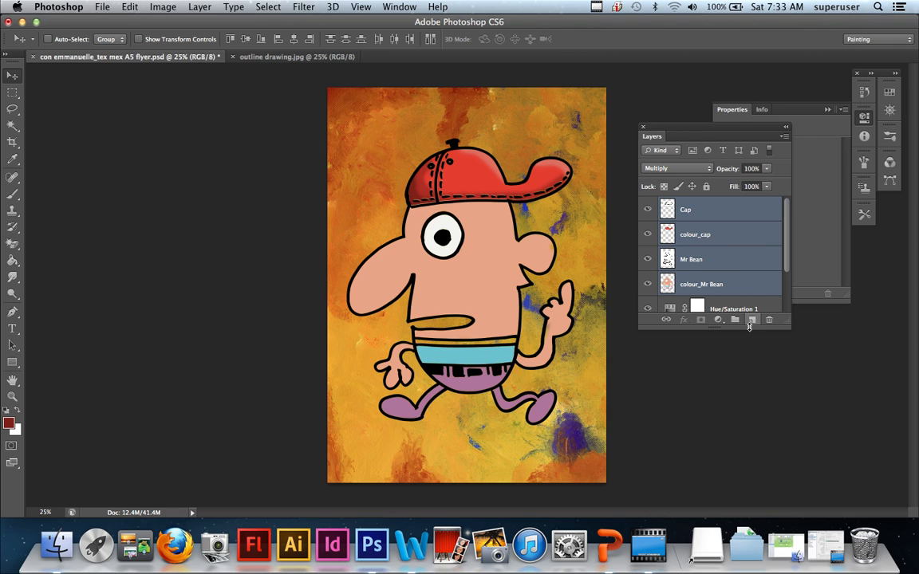
Group the four selected character layers into a new group named Mr Bean with the colour label Red.
{"action": "left_click", "coordinate": [785, 138]}
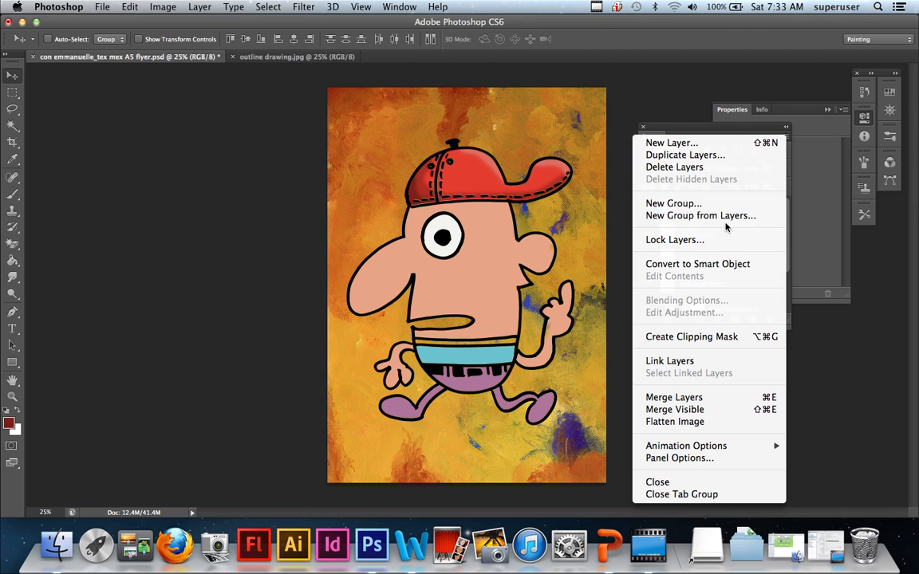
{"action": "left_click", "coordinate": [720, 132]}
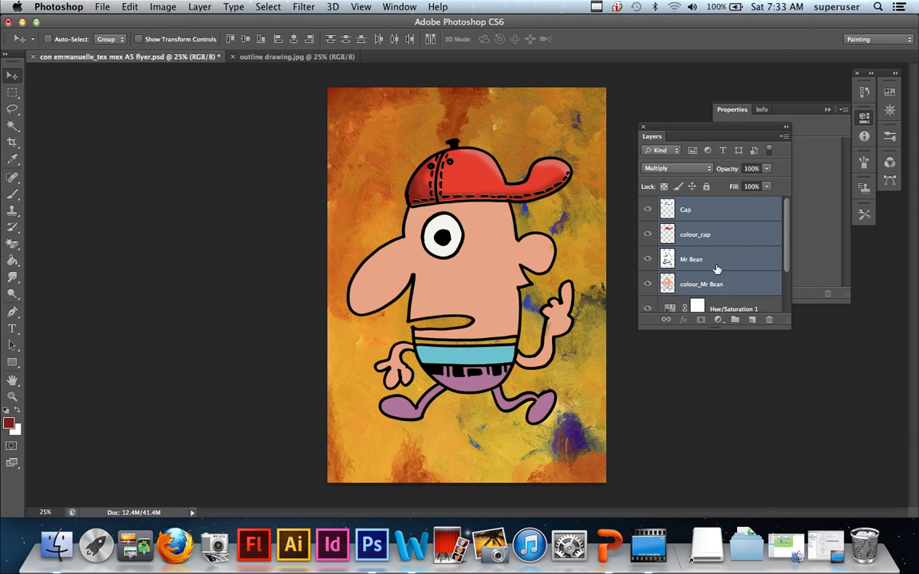
{"action": "left_click", "coordinate": [784, 136]}
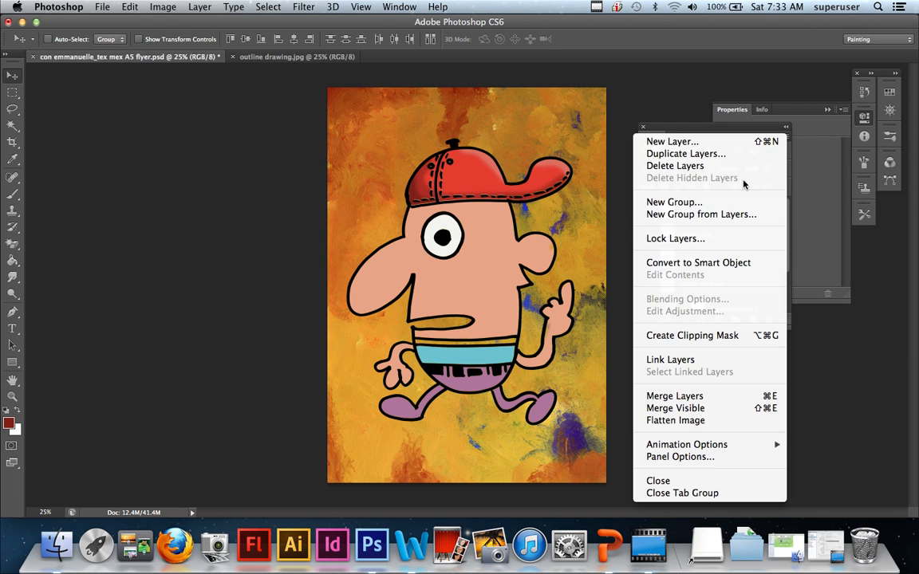
{"action": "left_click", "coordinate": [721, 214]}
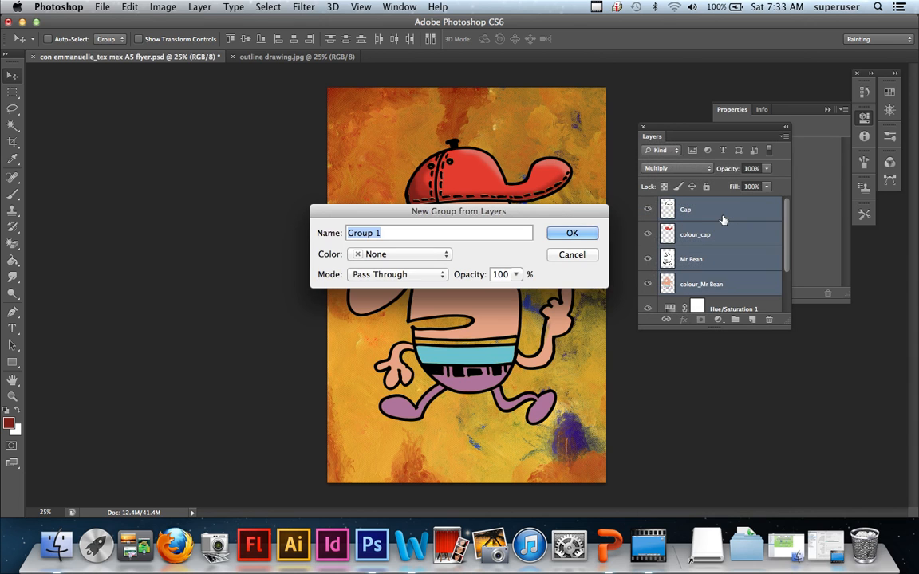
{"action": "left_click_drag", "start_coordinate": [560, 212], "coordinate": [758, 167]}
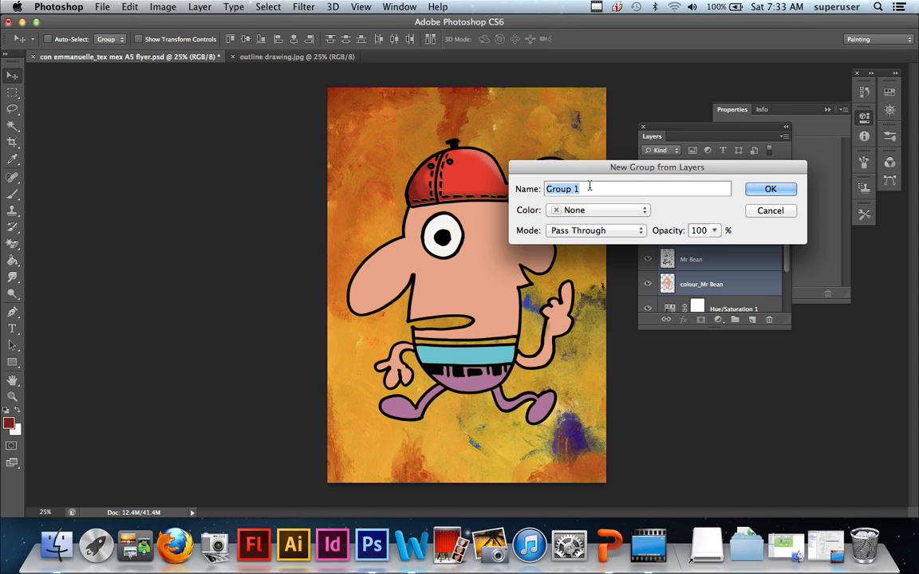
{"action": "type", "text": "Mr Bean"}
{"action": "left_click", "coordinate": [641, 211]}
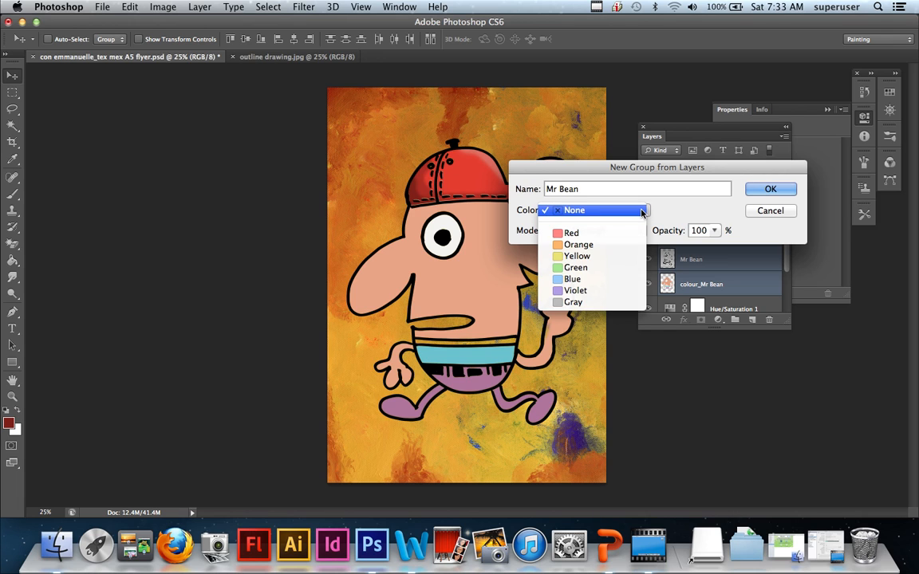
{"action": "left_click", "coordinate": [609, 233]}
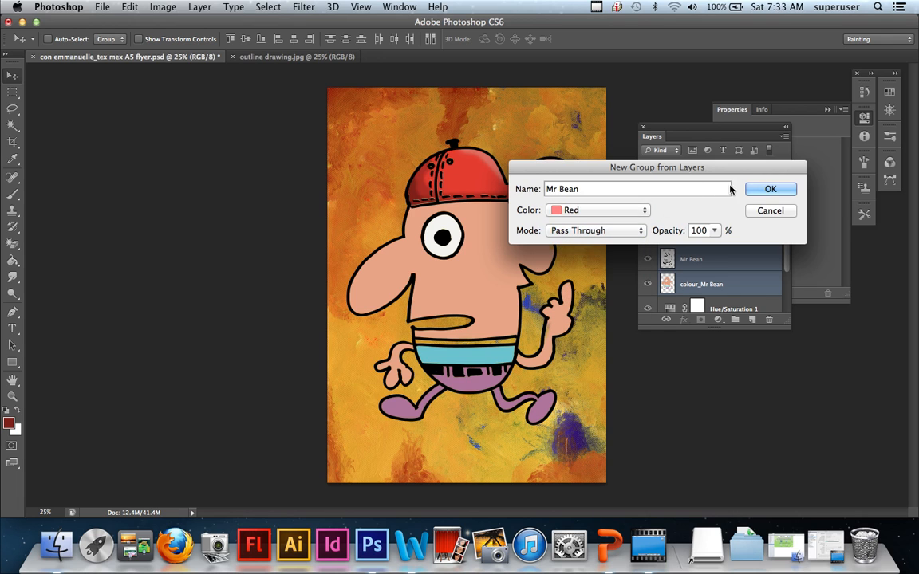
{"action": "left_click", "coordinate": [769, 189]}
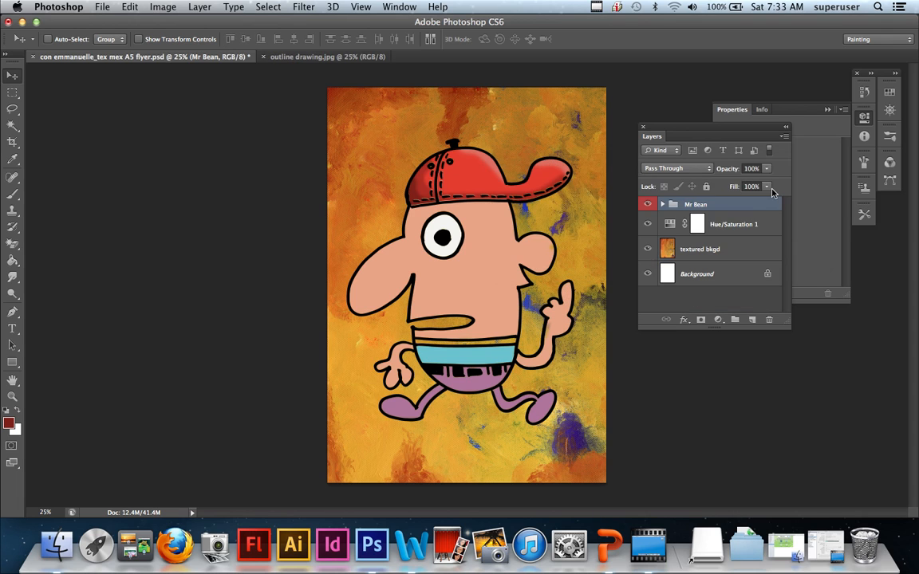
Expand the Mr Bean group to check the layers inside it and collapse it again.
{"action": "left_click", "coordinate": [662, 204]}
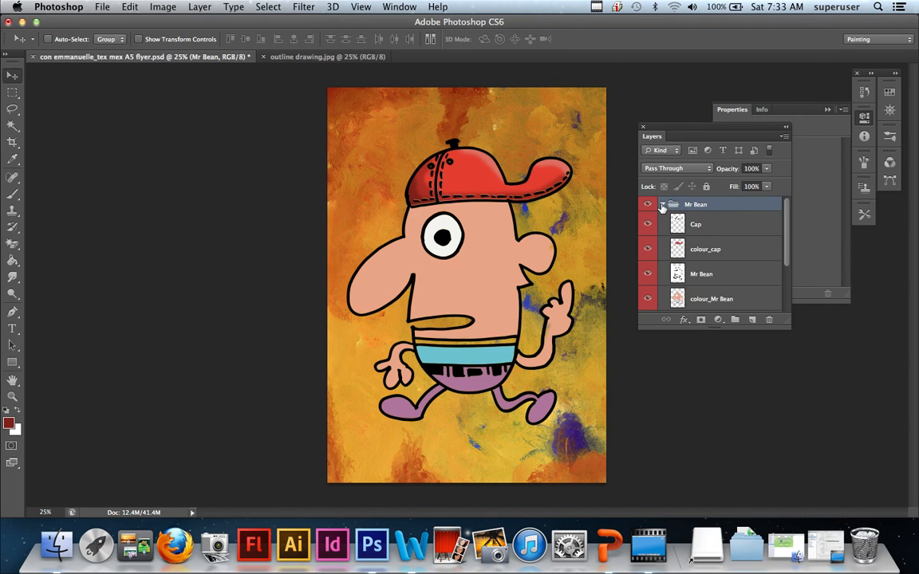
{"action": "left_click", "coordinate": [661, 205]}
{"action": "left_click", "coordinate": [662, 205]}
{"action": "left_click", "coordinate": [662, 205]}
{"action": "left_click", "coordinate": [662, 205]}
{"action": "left_click", "coordinate": [662, 205]}
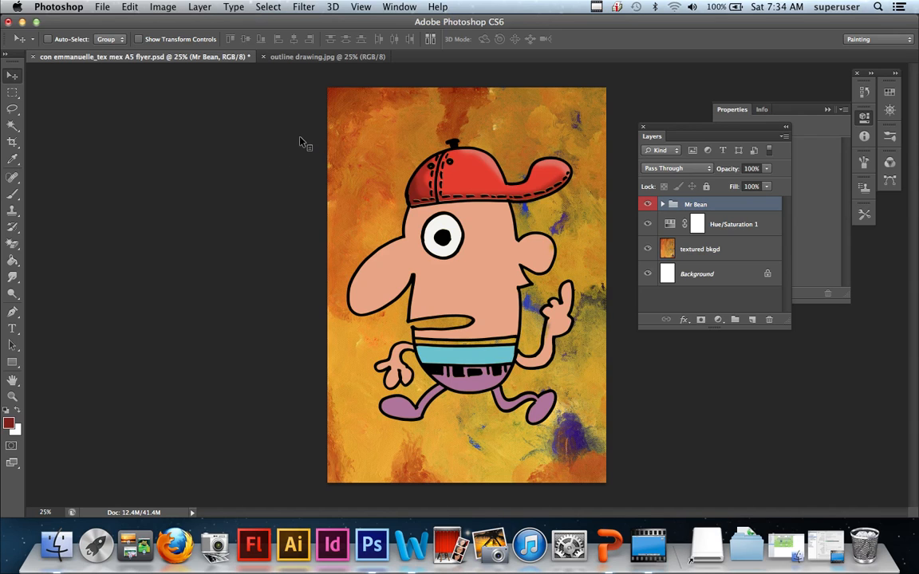
Free-transform the Mr Bean group to be slightly smaller with a slight clockwise tilt, and reposition it near the centre of the flyer.
{"action": "left_click_drag", "start_coordinate": [462, 257], "coordinate": [458, 291]}
{"action": "left_click_drag", "start_coordinate": [492, 258], "coordinate": [500, 270]}
{"action": "key", "text": "super+t"}
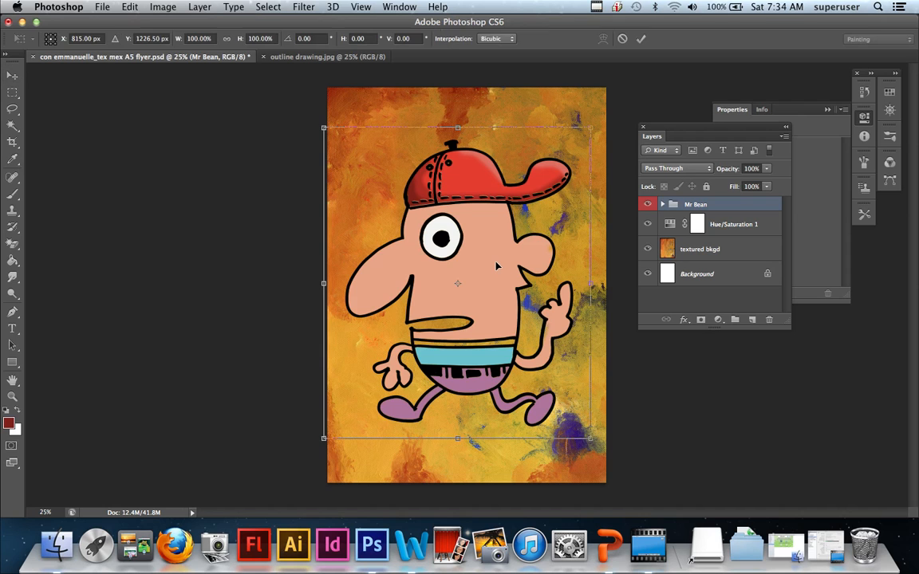
{"action": "left_click_drag", "start_coordinate": [301, 123], "coordinate": [344, 136]}
{"action": "key", "text": "v"}
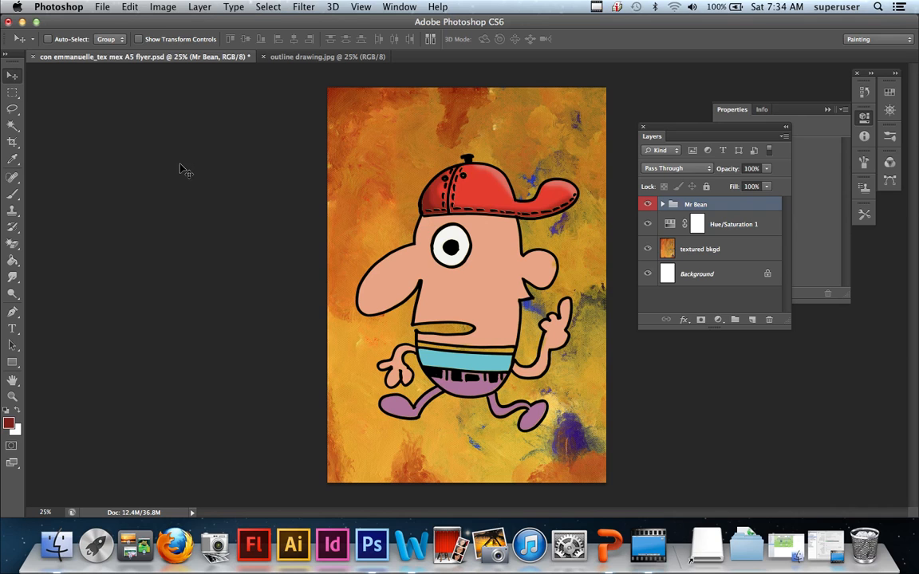
{"action": "left_click_drag", "start_coordinate": [511, 295], "coordinate": [509, 286]}
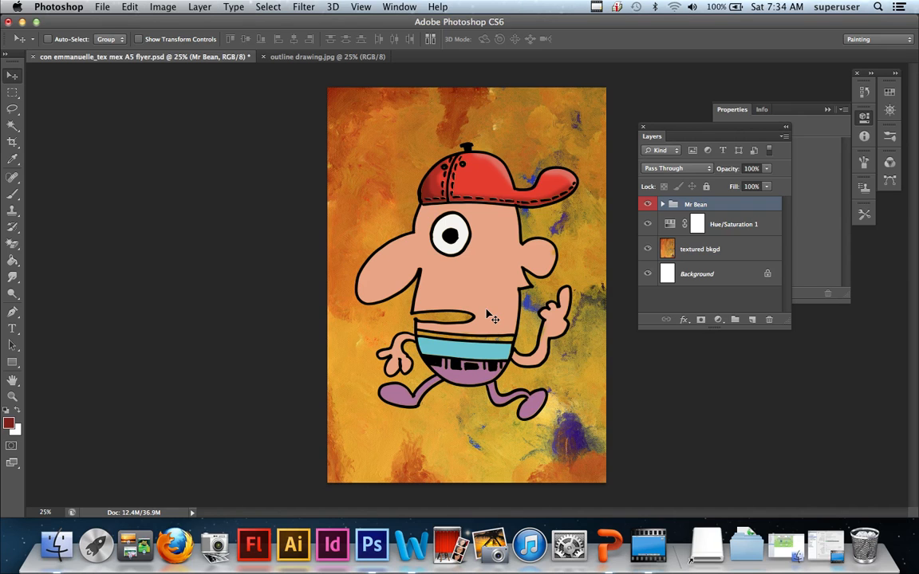
Close outline drawing.jpg and open blob.jpg from the Tex Mex Flyer folder.
{"action": "left_click", "coordinate": [302, 57]}
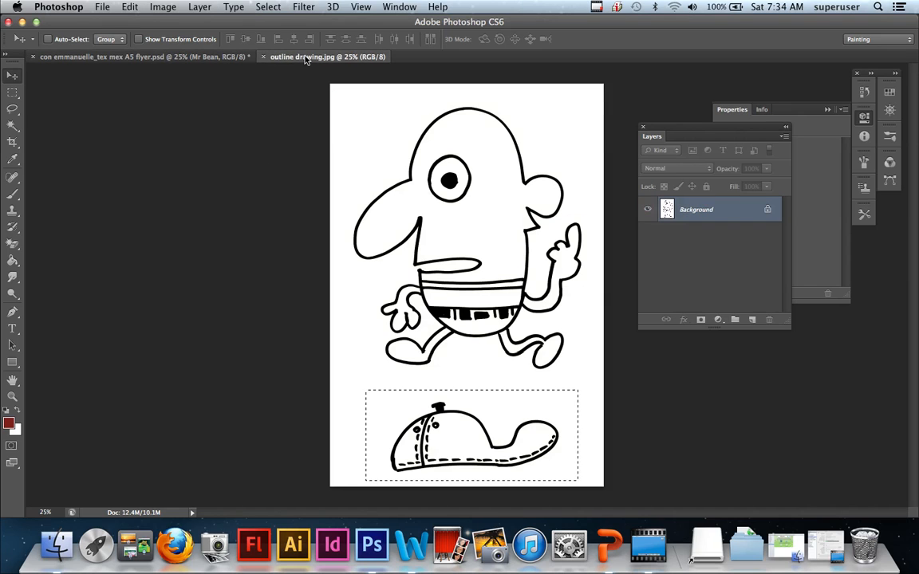
{"action": "left_click", "coordinate": [262, 57]}
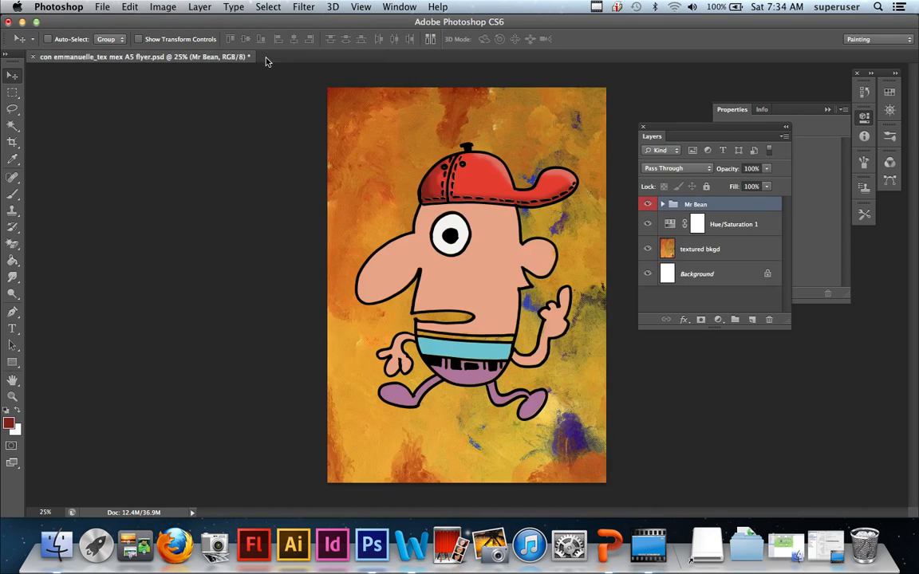
{"action": "left_click", "coordinate": [103, 7]}
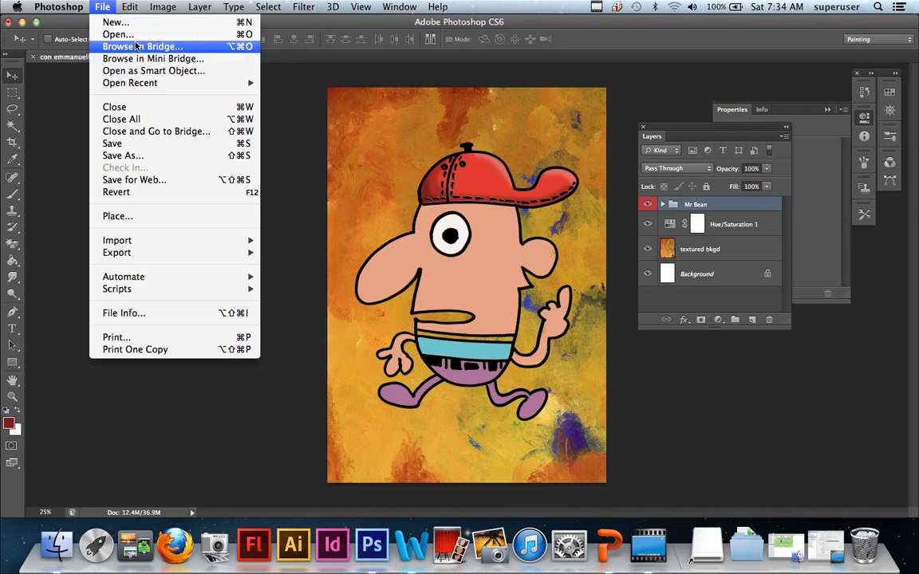
{"action": "left_click", "coordinate": [120, 34]}
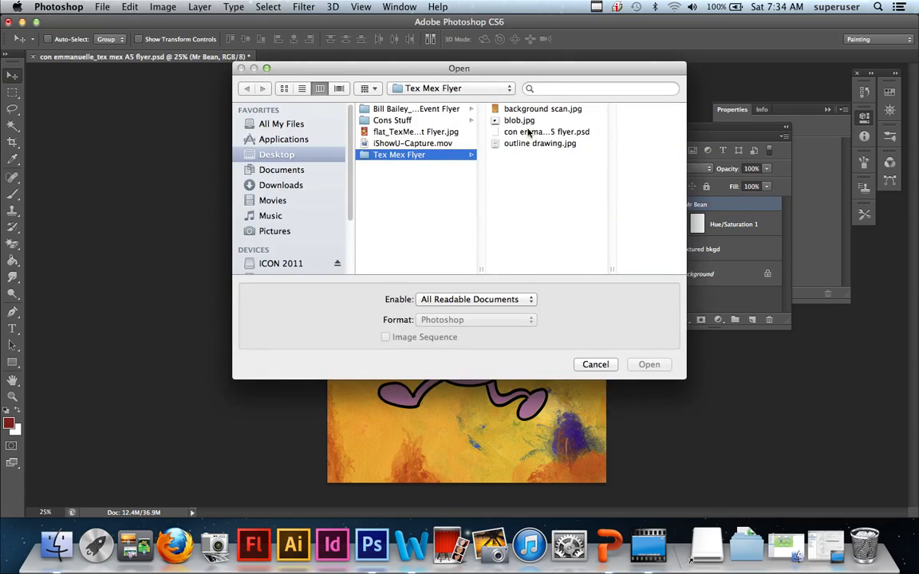
{"action": "left_click", "coordinate": [529, 120]}
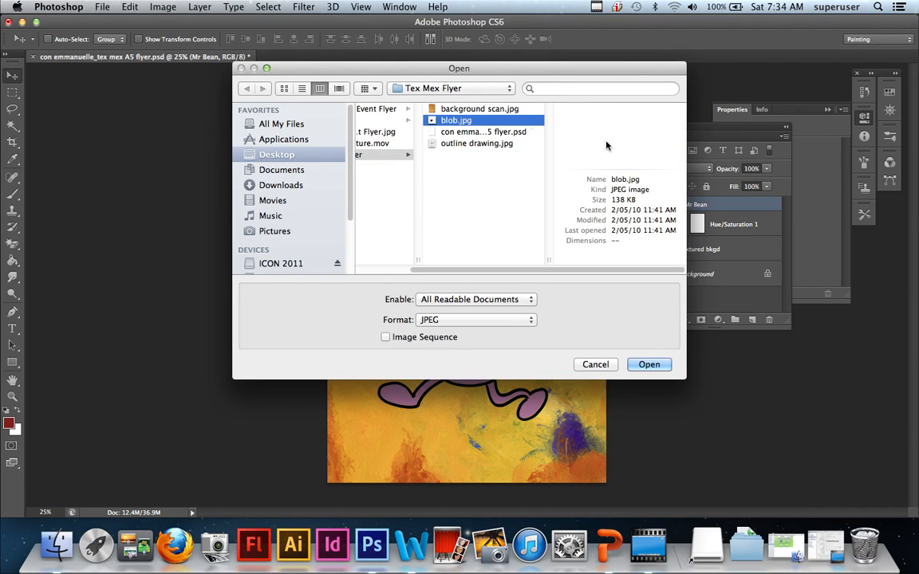
{"action": "left_click", "coordinate": [648, 365]}
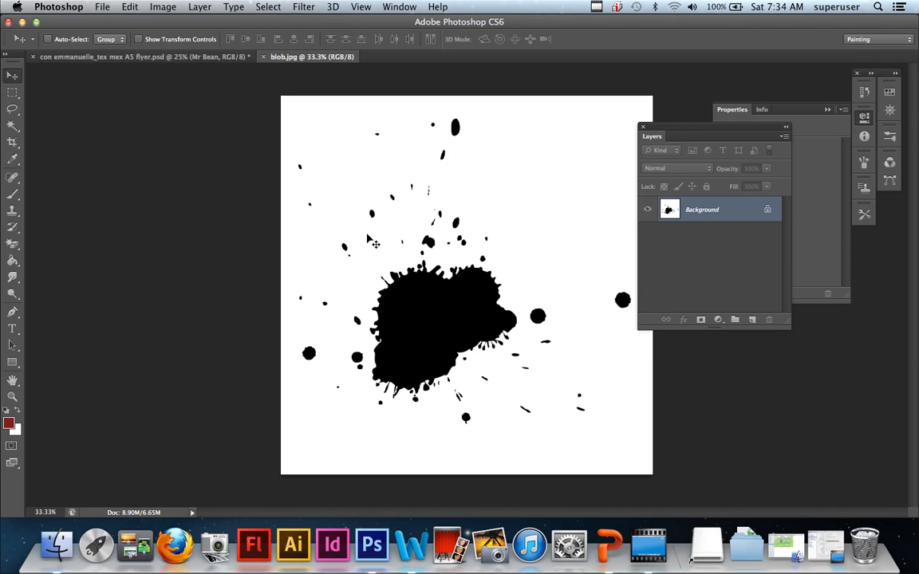
Try selecting the ink splatter by picking the white background with the Magic Wand and inverting the selection.
{"action": "key", "text": "super+a"}
{"action": "key", "text": "super+d"}
{"action": "left_click", "coordinate": [15, 127]}
{"action": "left_click", "coordinate": [65, 134]}
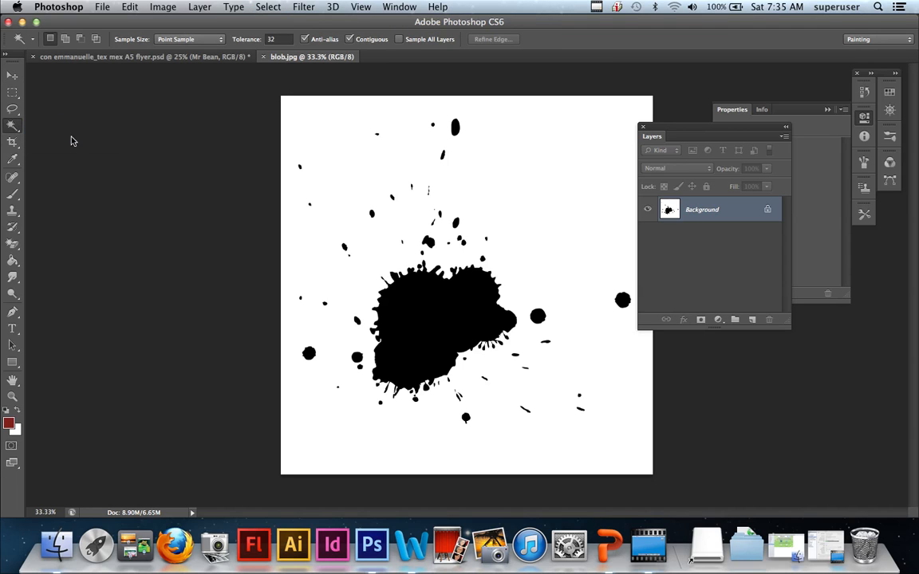
{"action": "left_click", "coordinate": [581, 200]}
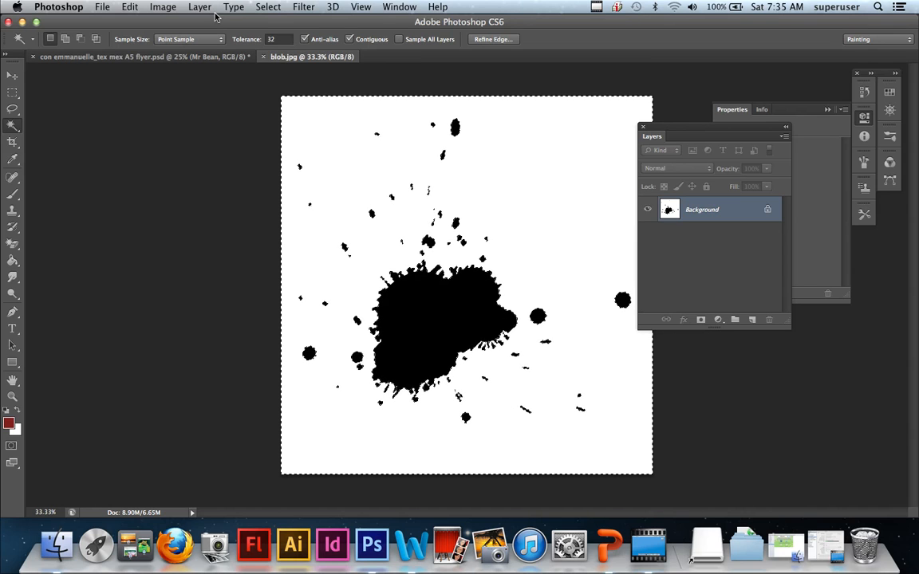
{"action": "left_click", "coordinate": [268, 7]}
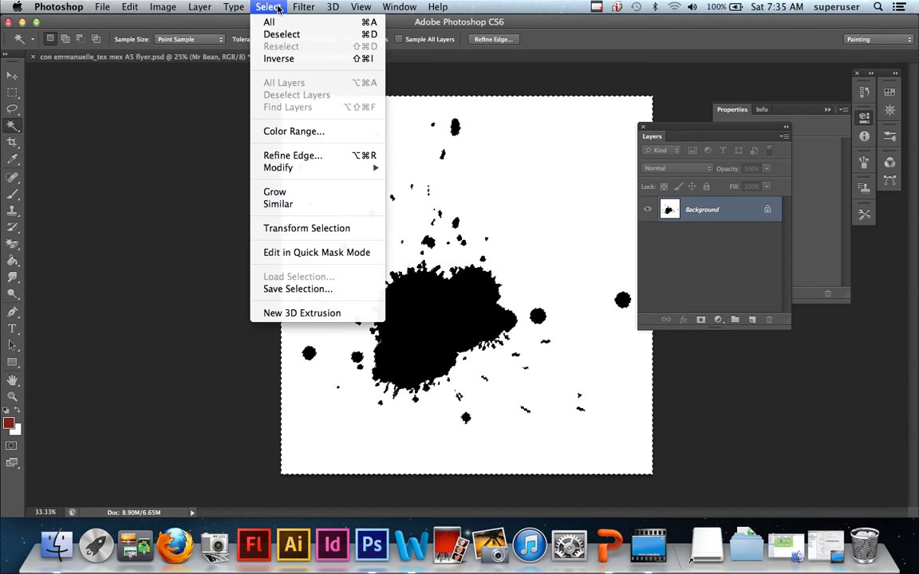
{"action": "left_click", "coordinate": [315, 60]}
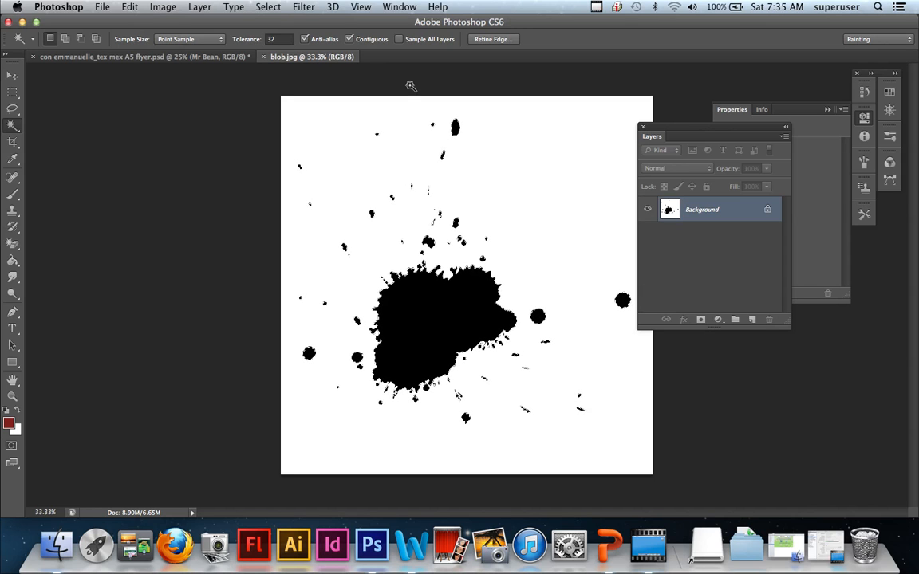
{"action": "left_click", "coordinate": [371, 84]}
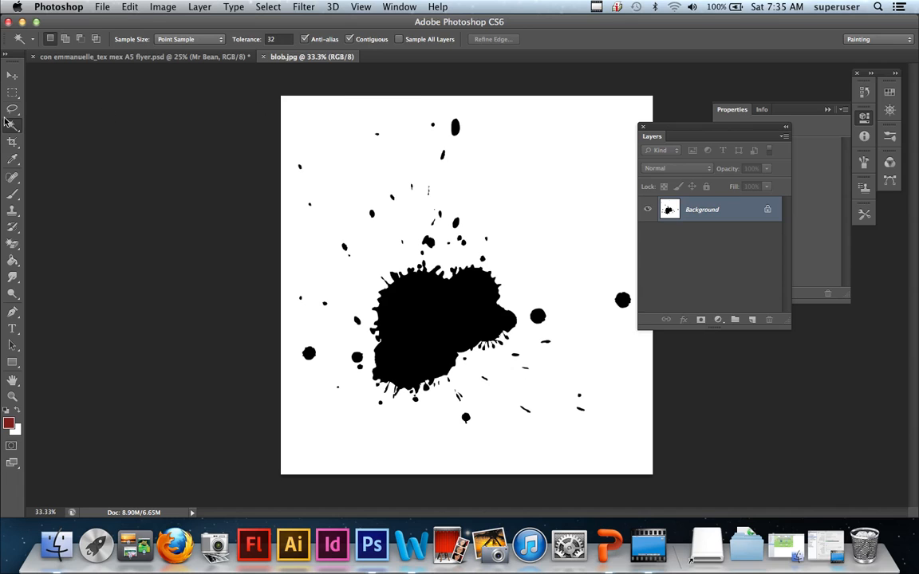
Select the large black blob with the Magic Wand and extend the selection to all similar black splatters.
{"action": "left_click", "coordinate": [428, 294]}
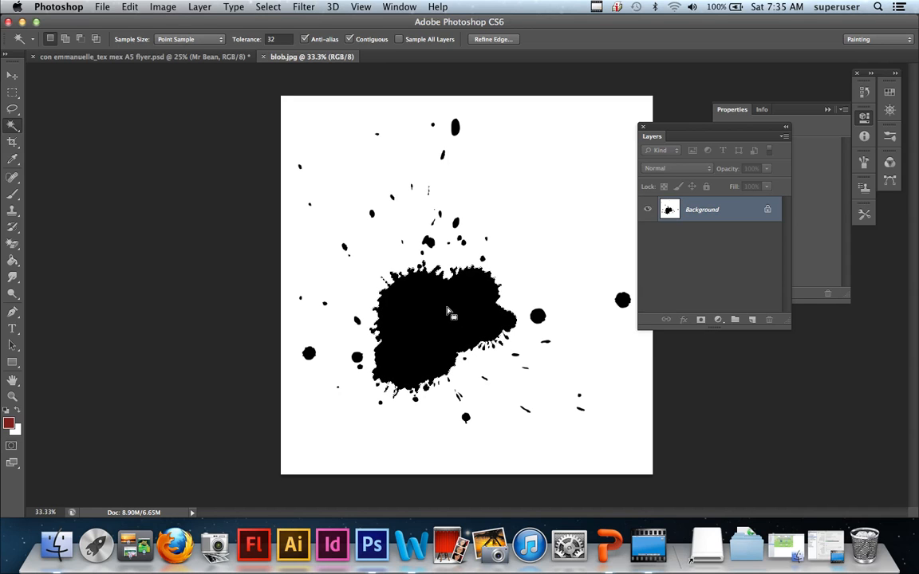
{"action": "left_click", "coordinate": [270, 7]}
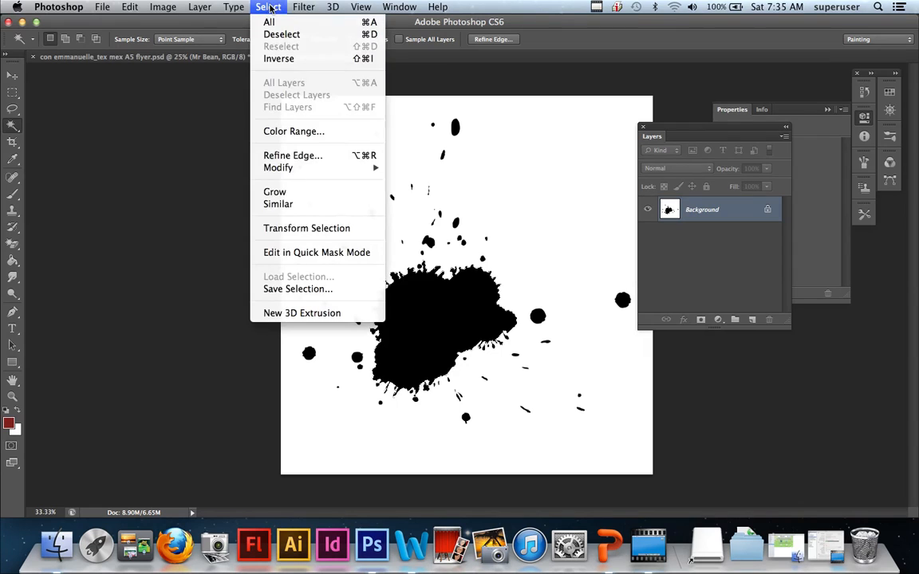
{"action": "left_click", "coordinate": [312, 209]}
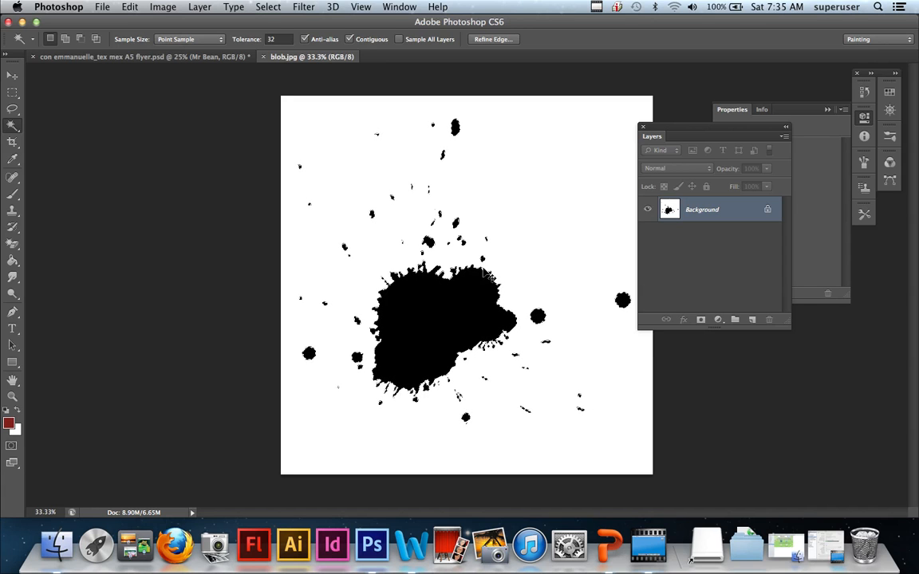
Copy the selected ink splatter into the flyer document as a new layer and position it over the character's lower face and body.
{"action": "left_click", "coordinate": [204, 58]}
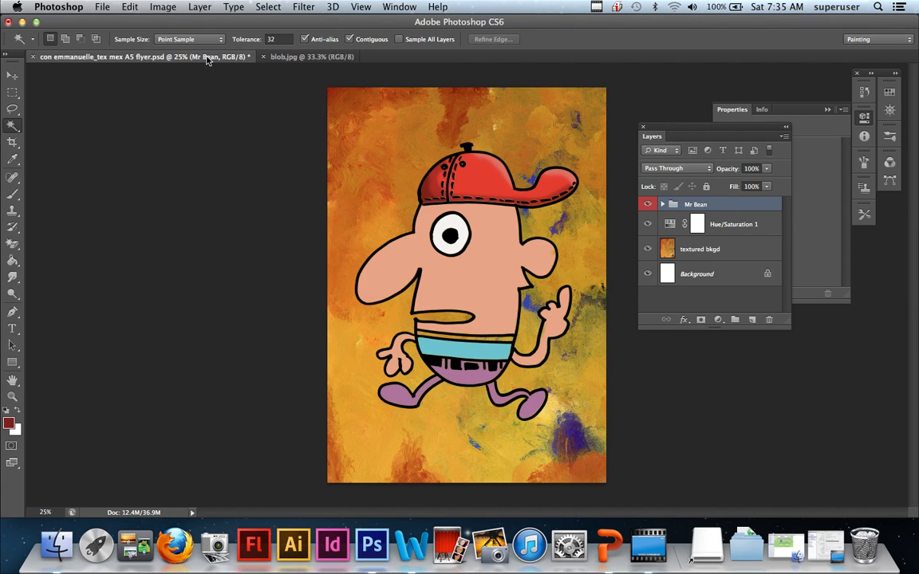
{"action": "key", "text": "super+v"}
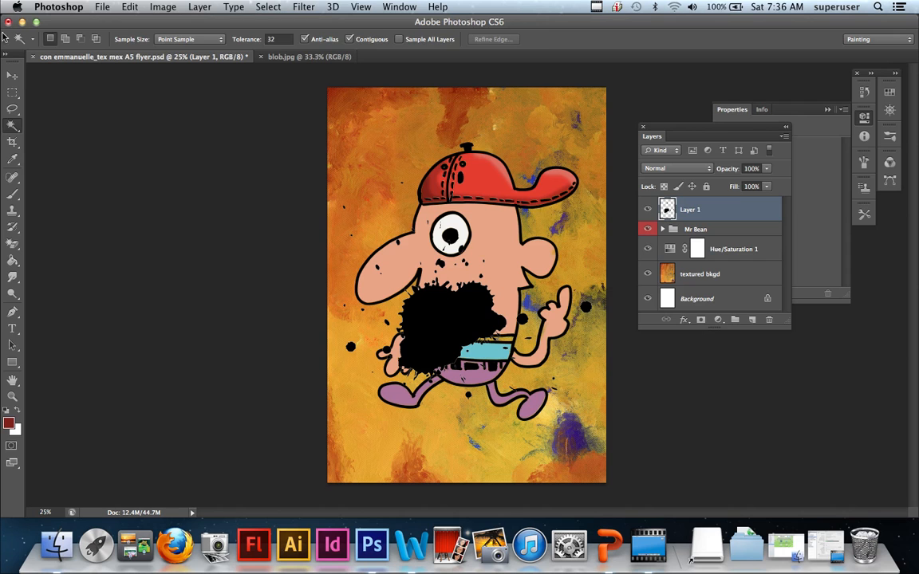
{"action": "left_click", "coordinate": [12, 75]}
{"action": "mouse_move", "coordinate": [470, 336]}
{"action": "left_mouse_down"}
{"action": "mouse_move", "coordinate": [472, 383]}
{"action": "mouse_move", "coordinate": [528, 378]}
{"action": "mouse_move", "coordinate": [469, 359]}
{"action": "mouse_move", "coordinate": [478, 318]}
{"action": "mouse_move", "coordinate": [466, 295]}
{"action": "mouse_move", "coordinate": [483, 326]}
{"action": "left_mouse_up"}
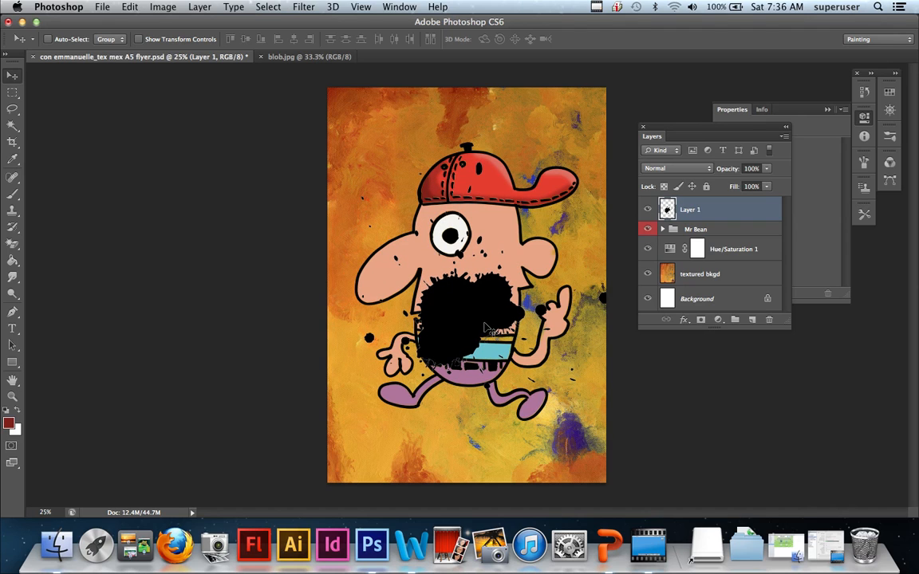
Scale the ink splatter to about 68% and position it over the character's rear foot near the flyer's lower corner.
{"action": "key", "text": "ctrl+t"}
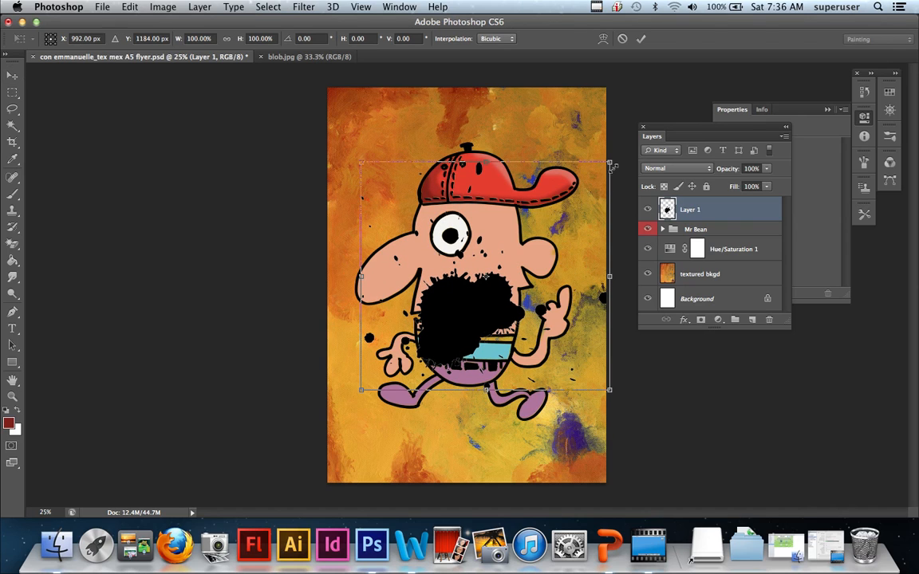
{"action": "mouse_move", "coordinate": [610, 163]}
{"action": "left_mouse_down"}
{"action": "mouse_move", "coordinate": [543, 164]}
{"action": "mouse_move", "coordinate": [512, 252]}
{"action": "mouse_move", "coordinate": [479, 282]}
{"action": "left_mouse_up"}
{"action": "mouse_move", "coordinate": [446, 335]}
{"action": "left_mouse_down"}
{"action": "mouse_move", "coordinate": [503, 391]}
{"action": "mouse_move", "coordinate": [568, 418]}
{"action": "mouse_move", "coordinate": [588, 409]}
{"action": "mouse_move", "coordinate": [574, 365]}
{"action": "left_mouse_up"}
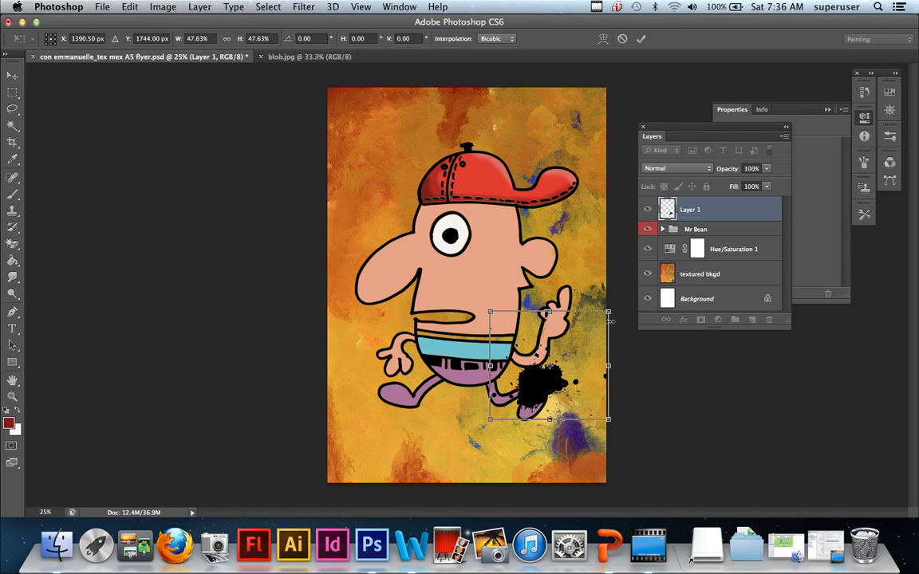
{"action": "left_click_drag", "start_coordinate": [611, 309], "coordinate": [625, 289]}
{"action": "mouse_move", "coordinate": [574, 397]}
{"action": "left_mouse_down"}
{"action": "mouse_move", "coordinate": [565, 427]}
{"action": "mouse_move", "coordinate": [526, 435]}
{"action": "mouse_move", "coordinate": [568, 403]}
{"action": "mouse_move", "coordinate": [571, 433]}
{"action": "left_mouse_up"}
{"action": "left_click_drag", "start_coordinate": [627, 463], "coordinate": [651, 483]}
{"action": "left_click_drag", "start_coordinate": [586, 443], "coordinate": [576, 423]}
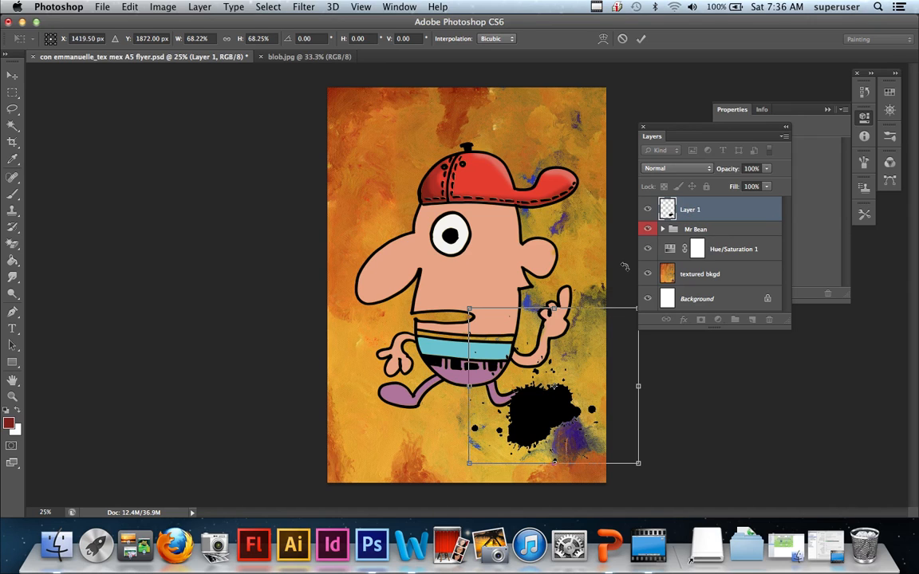
{"action": "key", "text": "Return"}
Rename the ink splatter layer as "blog".
{"action": "double_click", "coordinate": [690, 210]}
{"action": "type", "text": "blob"}
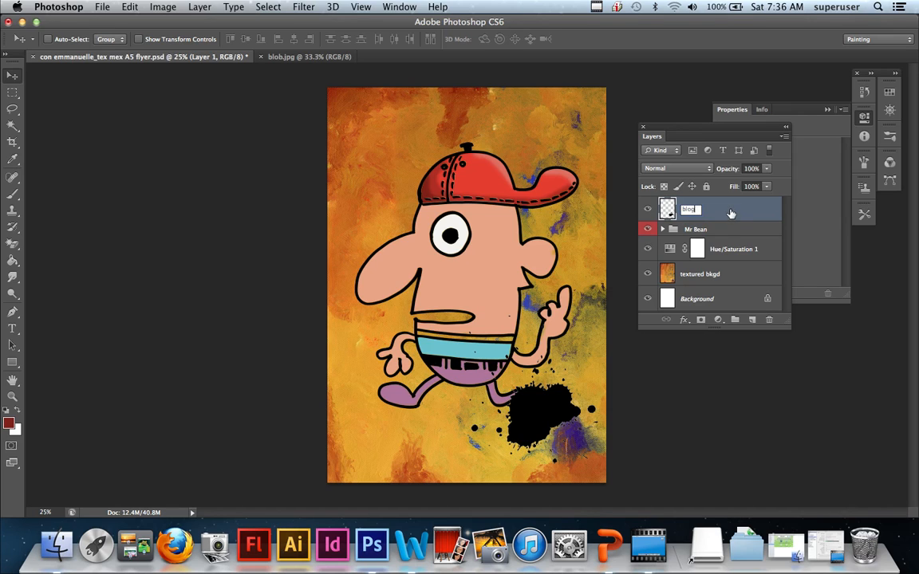
{"action": "key", "text": "Return"}
Try the Hue, Subtract, Color Burn and Dissolve blending modes on the ink splatter layer.
{"action": "left_click", "coordinate": [709, 169]}
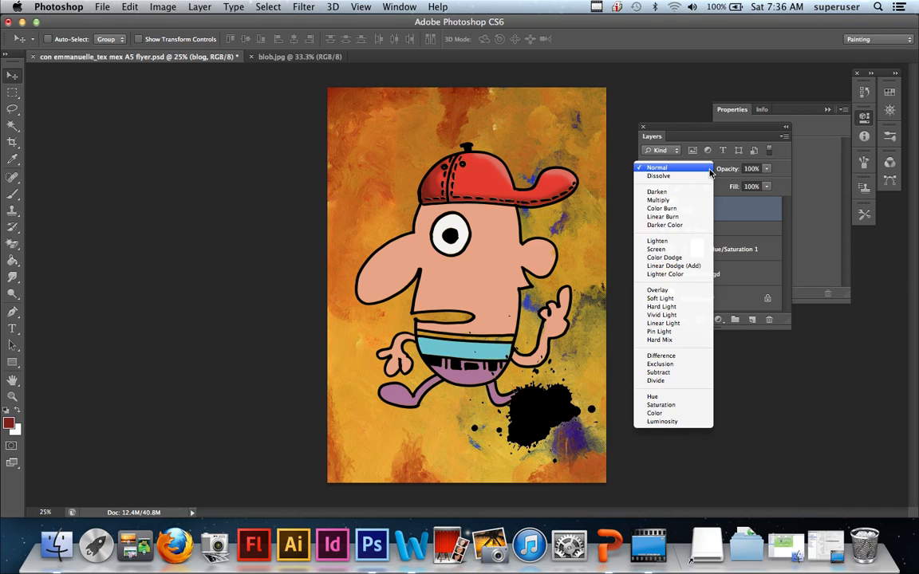
{"action": "left_click", "coordinate": [680, 396]}
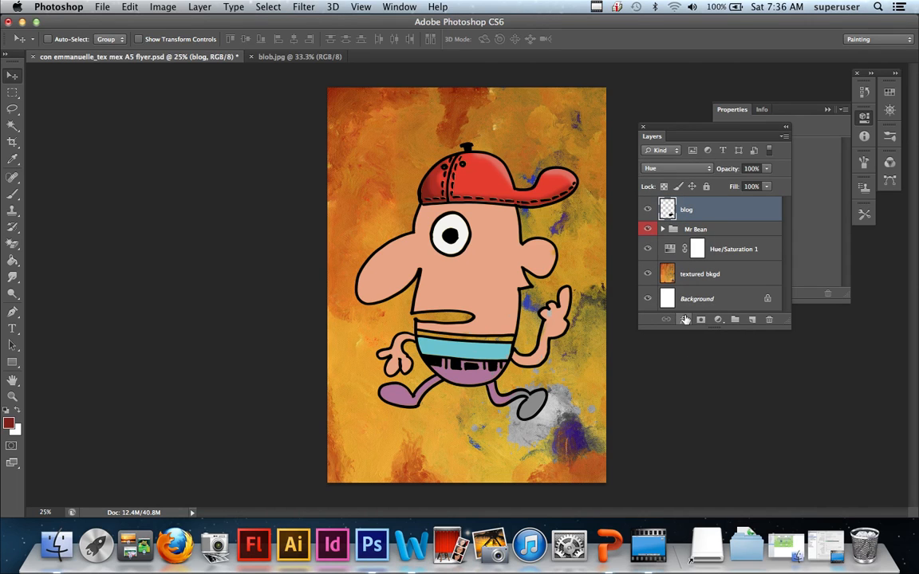
{"action": "left_click", "coordinate": [698, 166]}
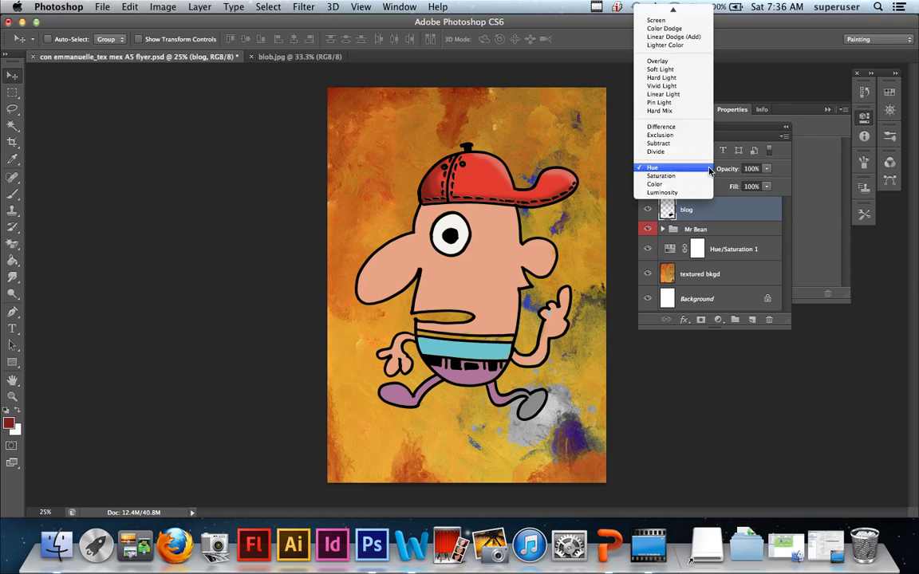
{"action": "left_click", "coordinate": [683, 144]}
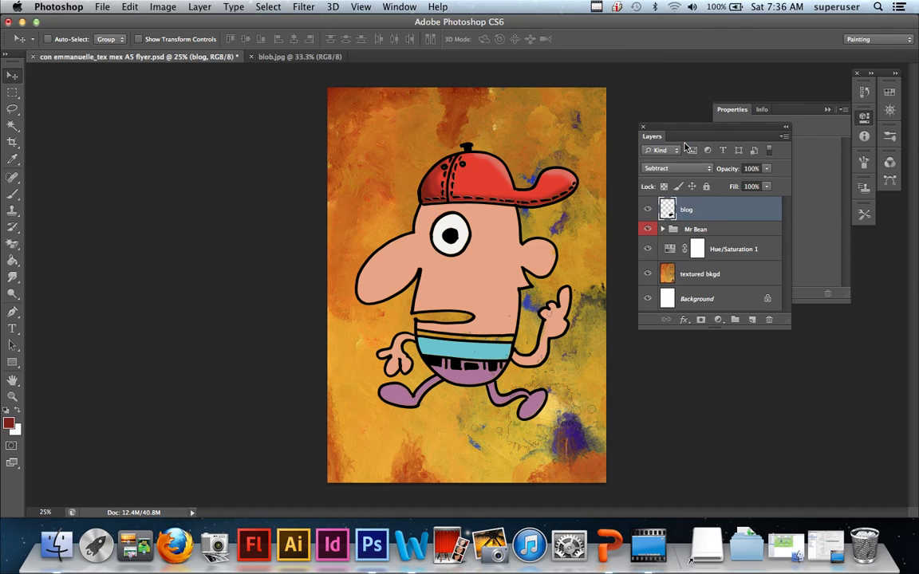
{"action": "left_click", "coordinate": [703, 168]}
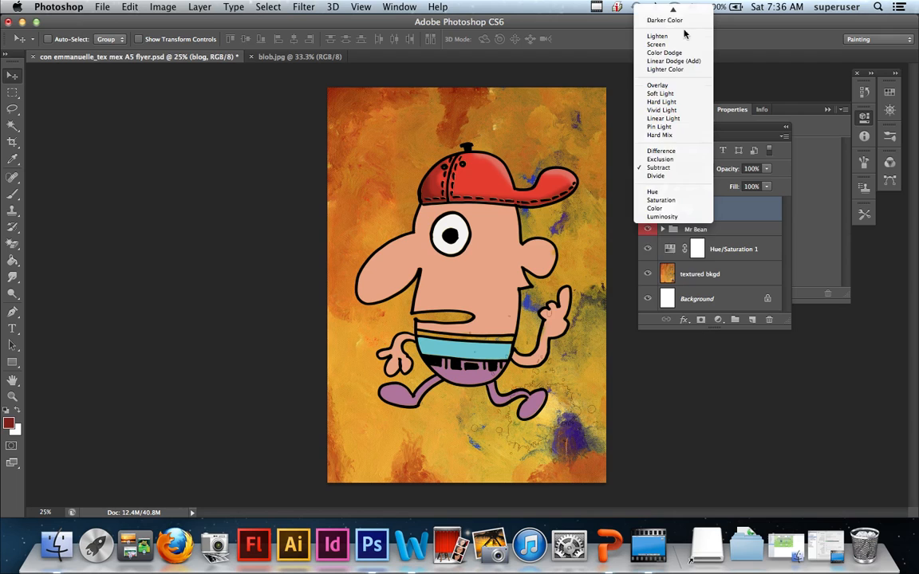
{"action": "scroll", "coordinate": [688, 33], "scroll_direction": "up", "scroll_amount": 3}
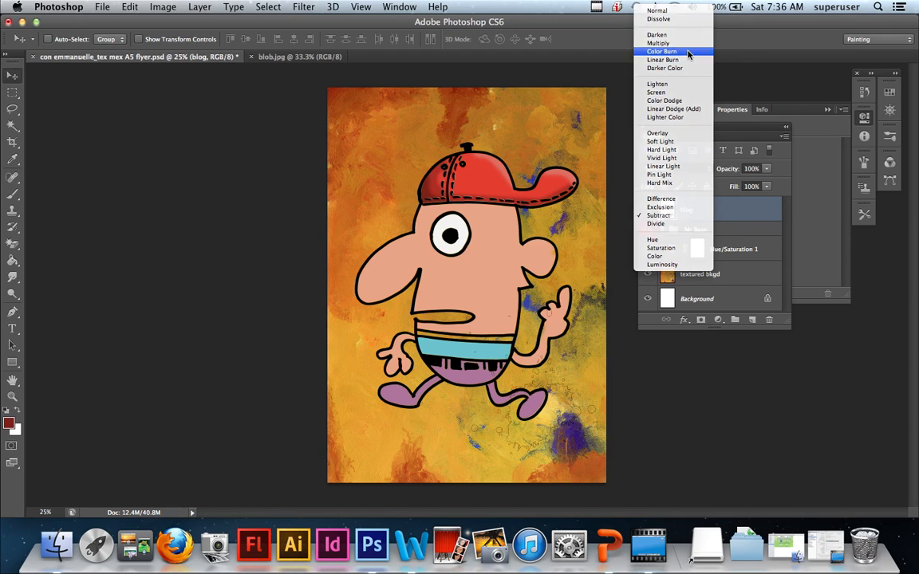
{"action": "left_click", "coordinate": [684, 51]}
{"action": "left_click", "coordinate": [703, 167]}
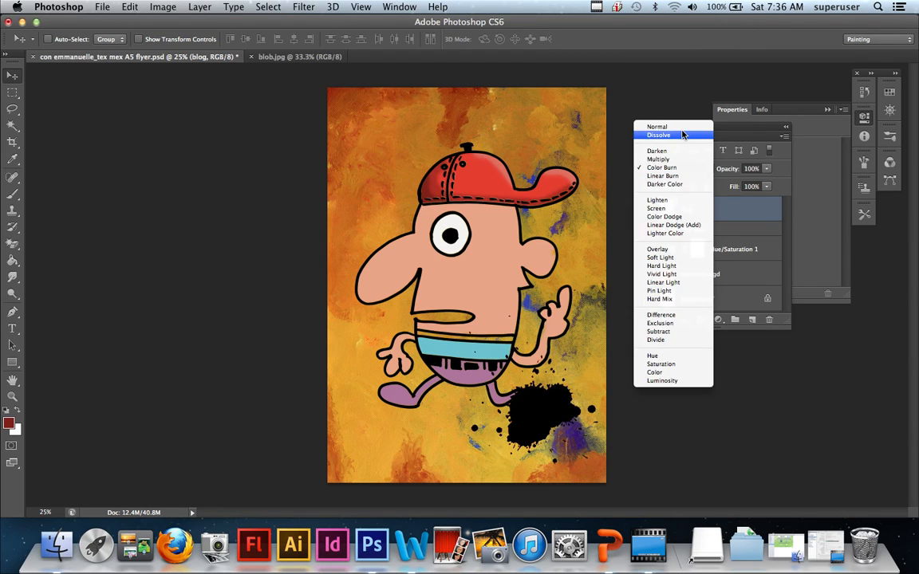
{"action": "left_click", "coordinate": [682, 135]}
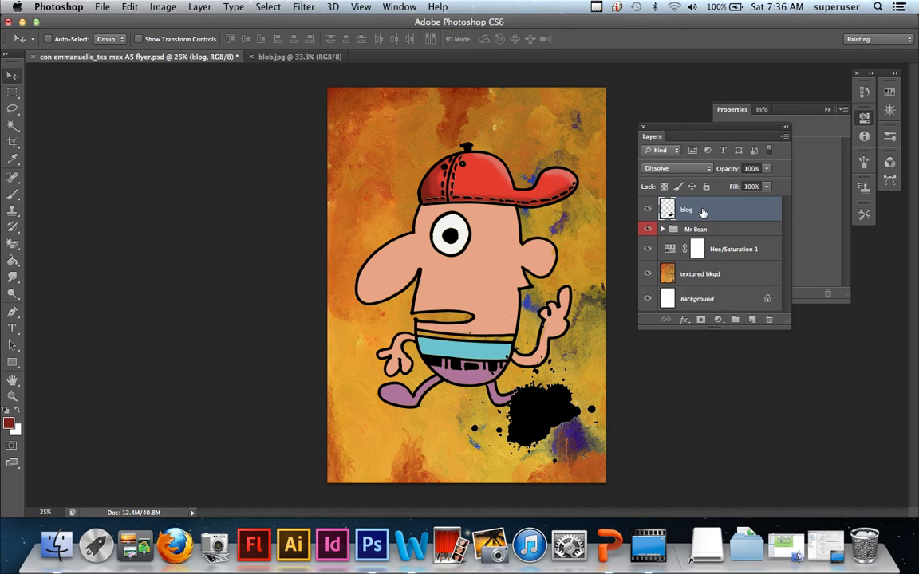
Invert the colours of the ink splatter layer to turn the black blob white.
{"action": "left_click", "coordinate": [128, 7]}
{"action": "mouse_move", "coordinate": [154, 8]}
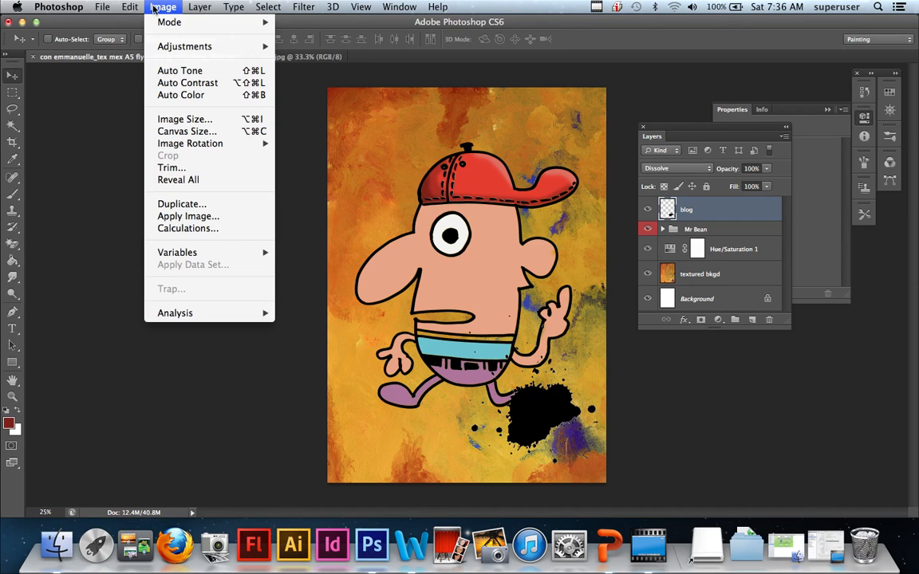
{"action": "mouse_move", "coordinate": [166, 48]}
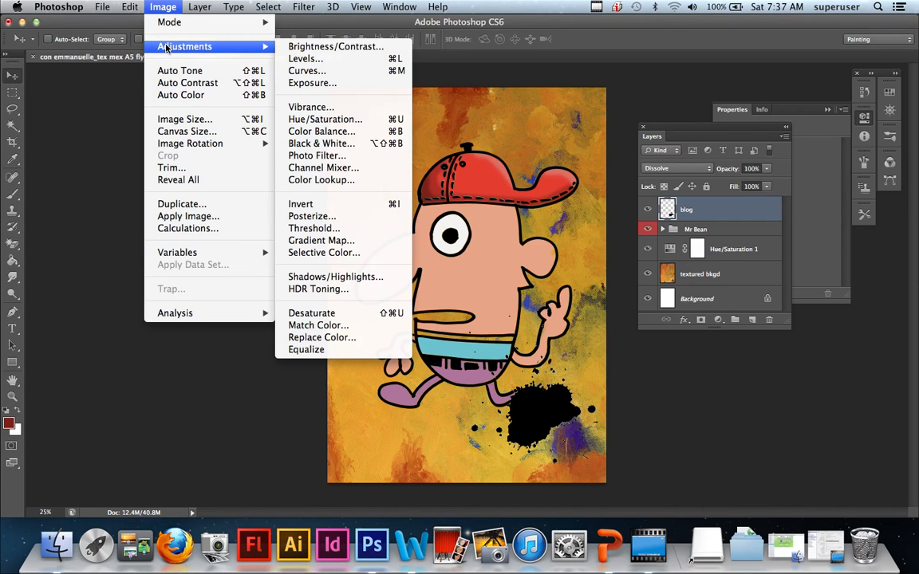
{"action": "left_click", "coordinate": [362, 209]}
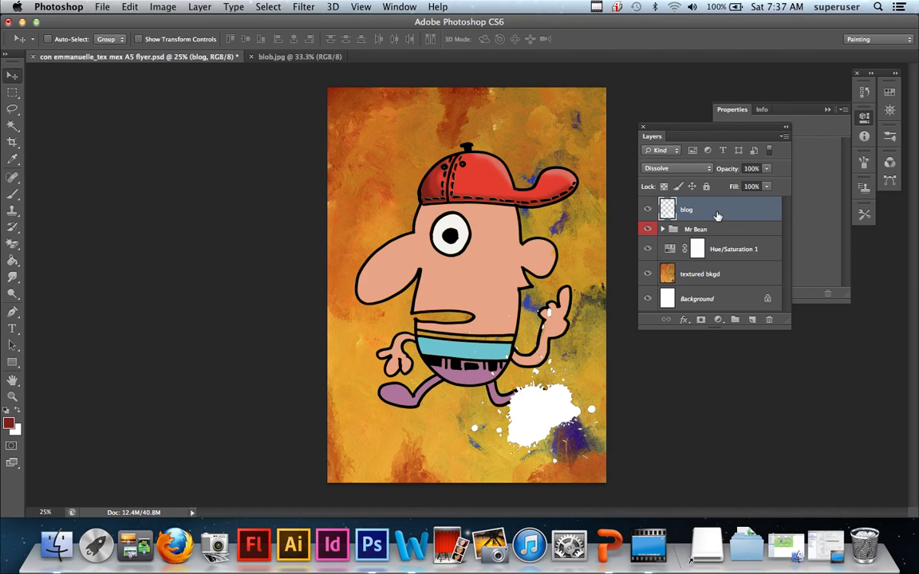
Set the splatter layer's blending mode to Normal and shift the white splatter slightly down.
{"action": "left_click", "coordinate": [676, 168]}
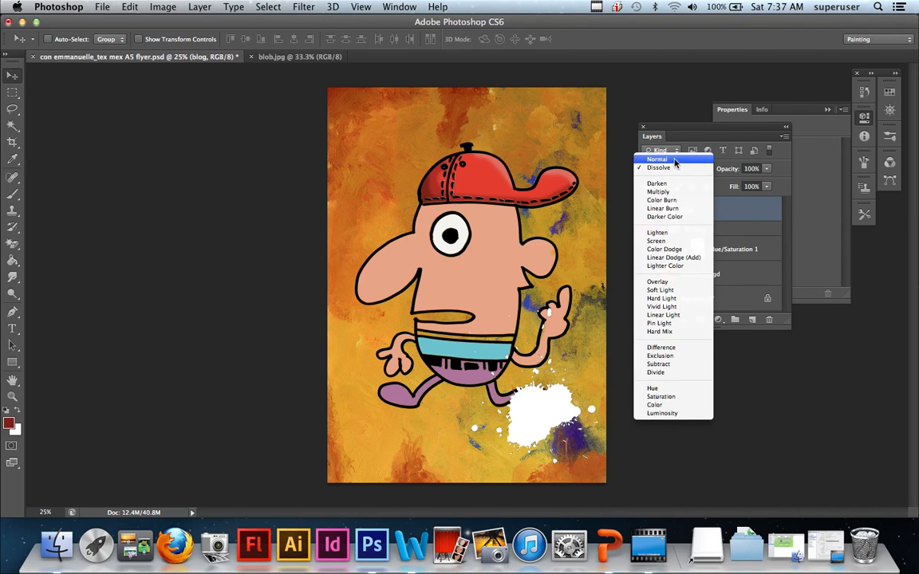
{"action": "left_click", "coordinate": [671, 158]}
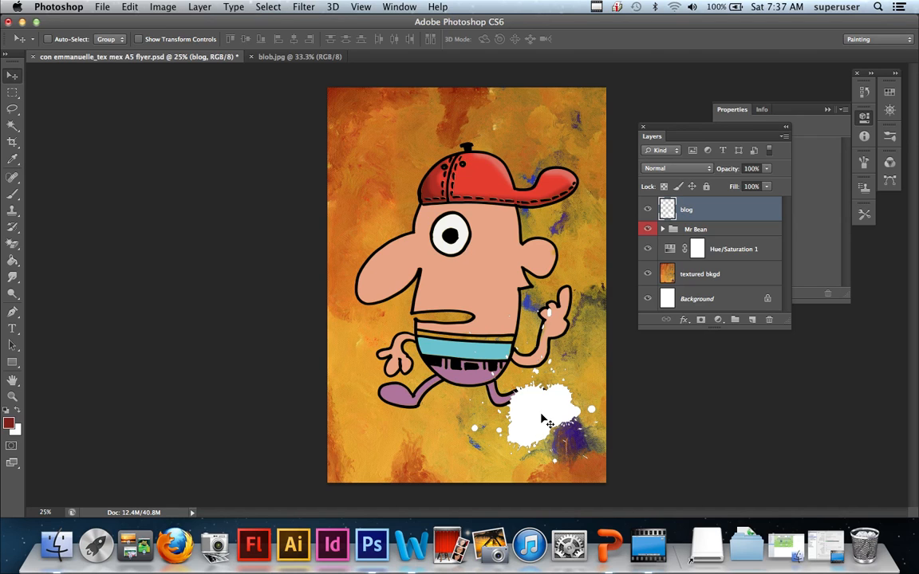
{"action": "mouse_move", "coordinate": [535, 424]}
{"action": "left_mouse_down"}
{"action": "mouse_move", "coordinate": [533, 369]}
{"action": "mouse_move", "coordinate": [531, 436]}
{"action": "left_mouse_up"}
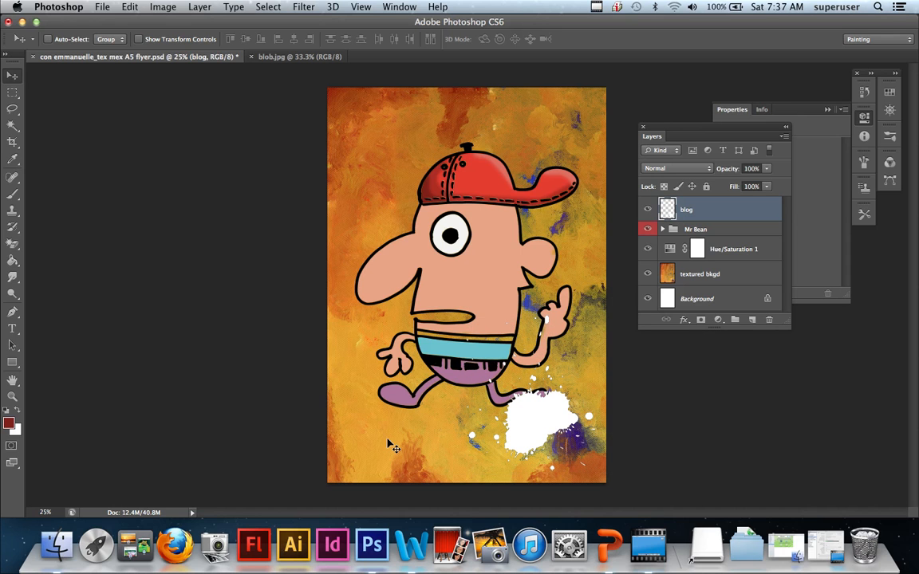
Preview the finished reference flyer flat_TexMex_A5 Event Flyer.jpg on the desktop, and return to the Photoshop flyer document.
{"action": "left_click", "coordinate": [23, 23]}
{"action": "left_click", "coordinate": [881, 312]}
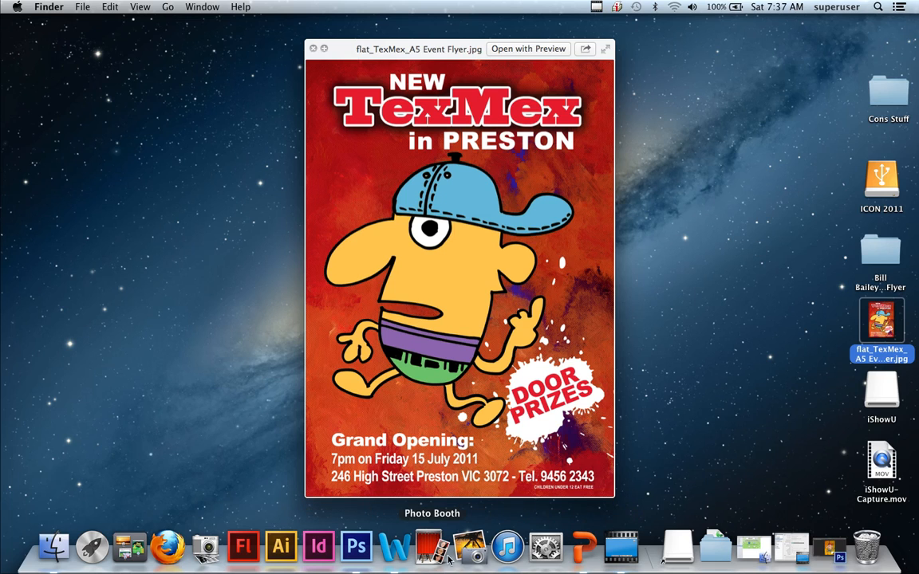
{"action": "left_click", "coordinate": [356, 547]}
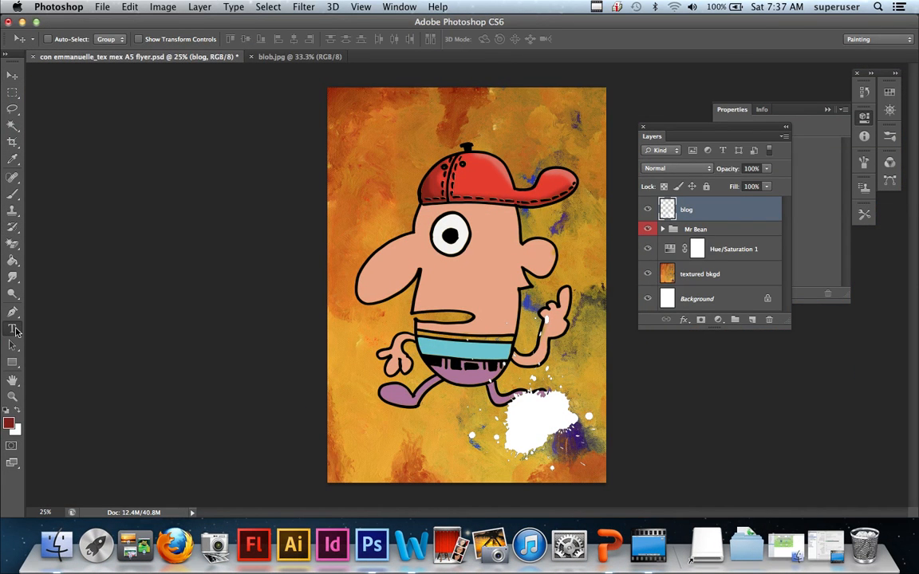
Add the horizontal text "TexMex" near the top of the flyer, above the character's cap.
{"action": "left_click", "coordinate": [11, 330]}
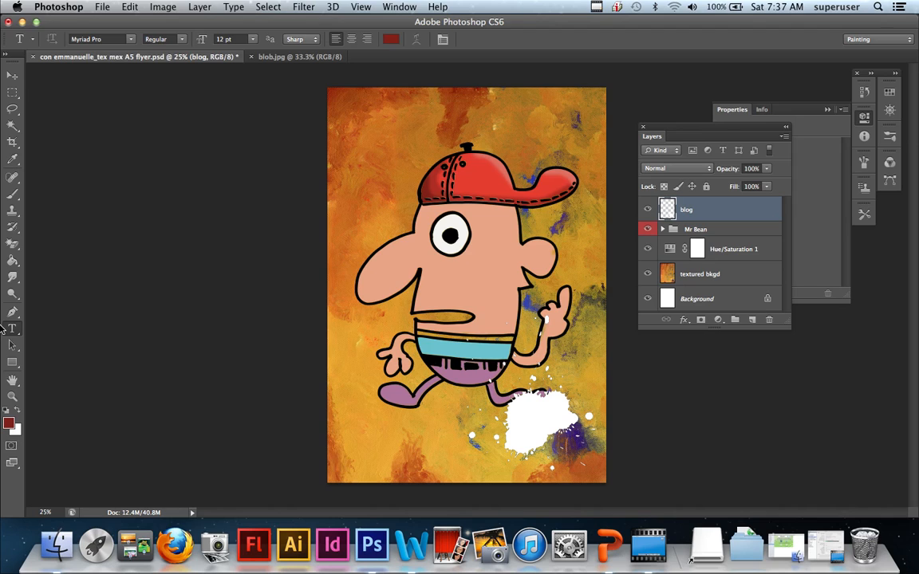
{"action": "left_click", "coordinate": [10, 329]}
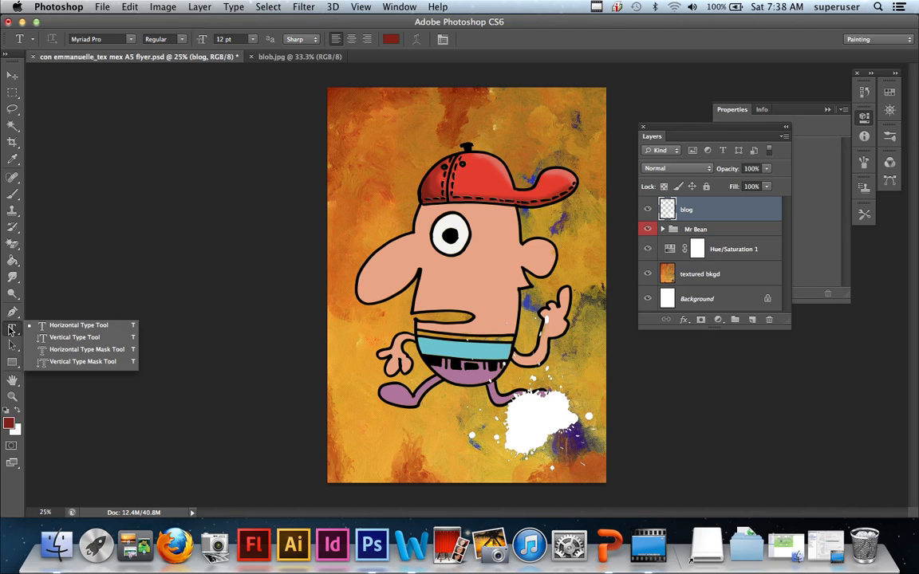
{"action": "left_click", "coordinate": [58, 329]}
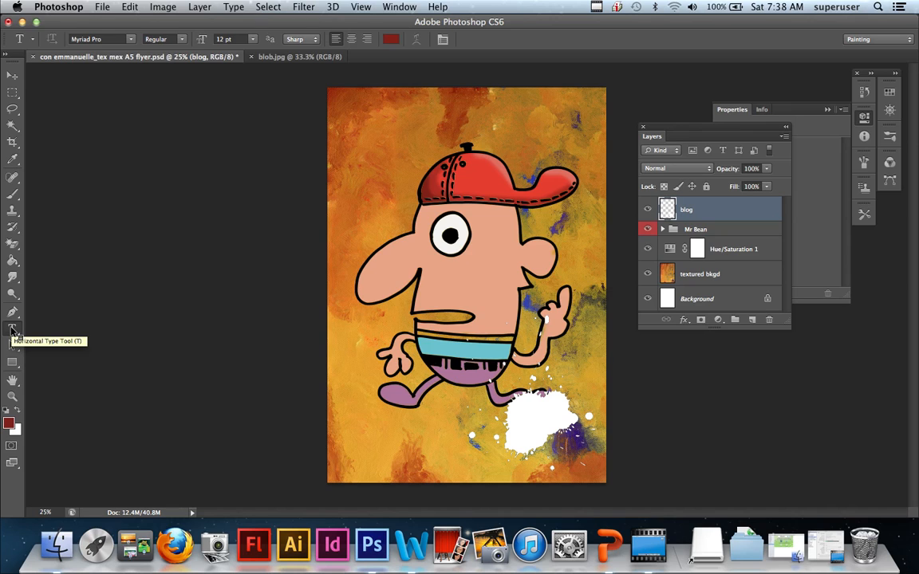
{"action": "left_click", "coordinate": [377, 125]}
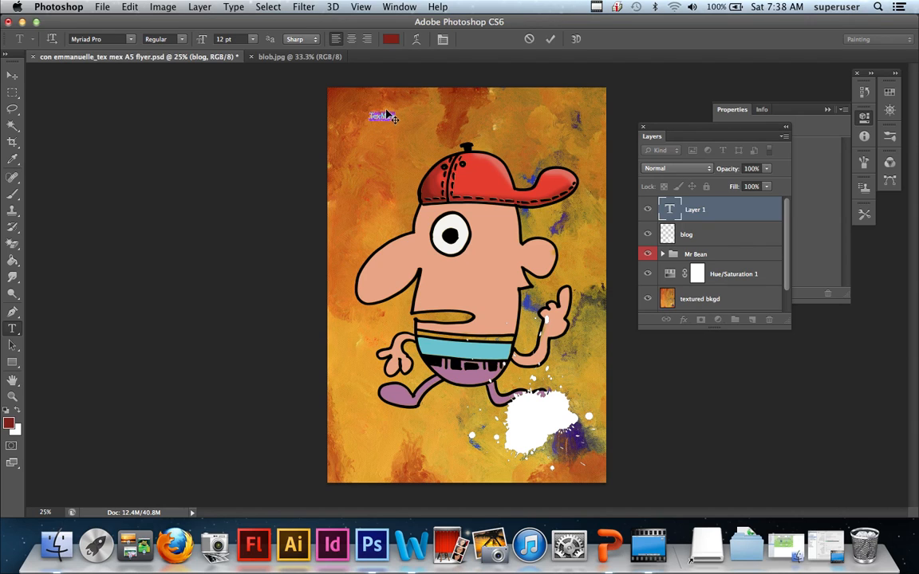
Format the TexMex text in Perpetua at 72 pt with Smooth anti-aliasing.
{"action": "left_click_drag", "start_coordinate": [394, 116], "coordinate": [365, 116]}
{"action": "left_click", "coordinate": [120, 39]}
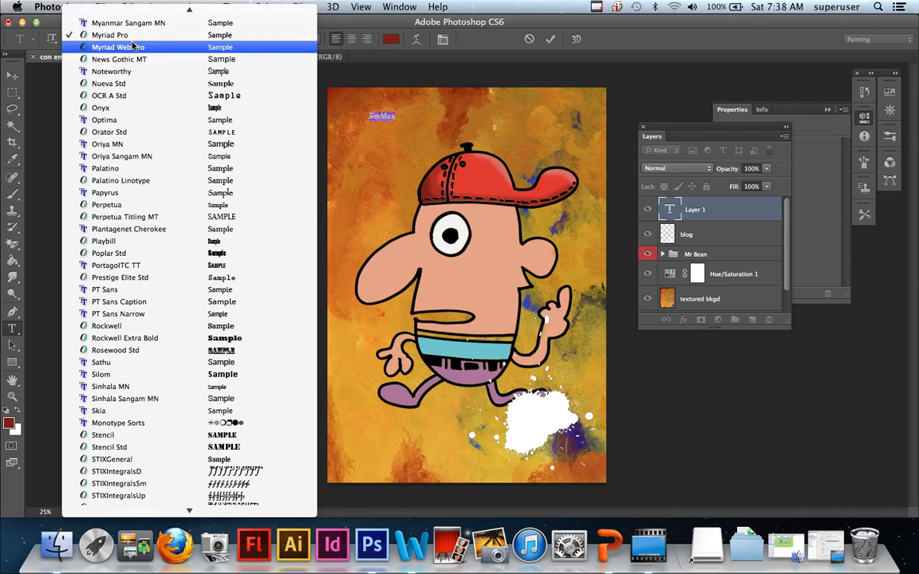
{"action": "left_click", "coordinate": [144, 205]}
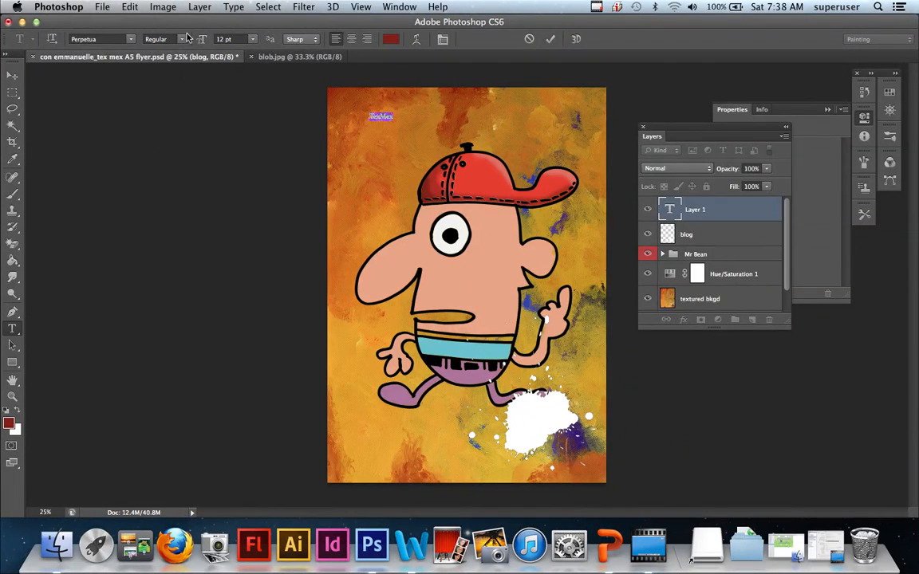
{"action": "left_click", "coordinate": [228, 39]}
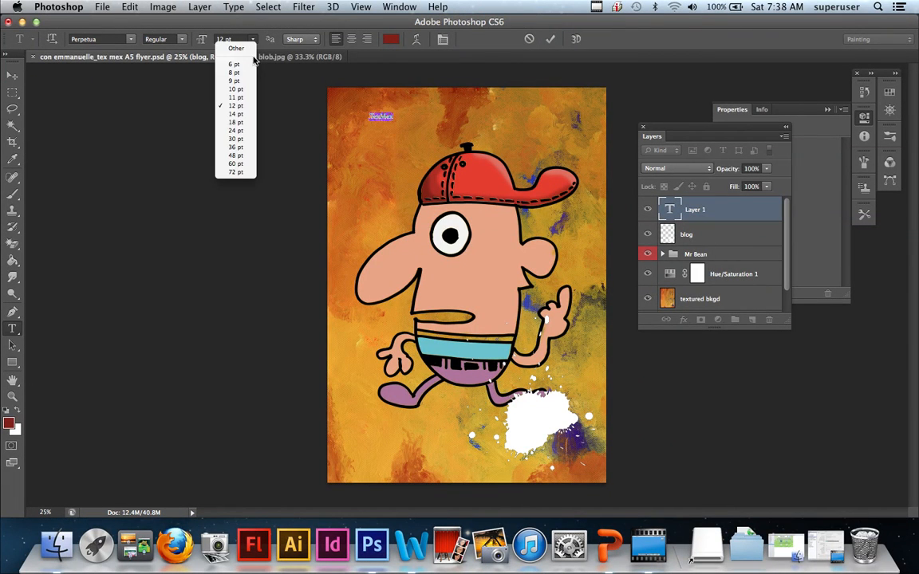
{"action": "left_click", "coordinate": [238, 171]}
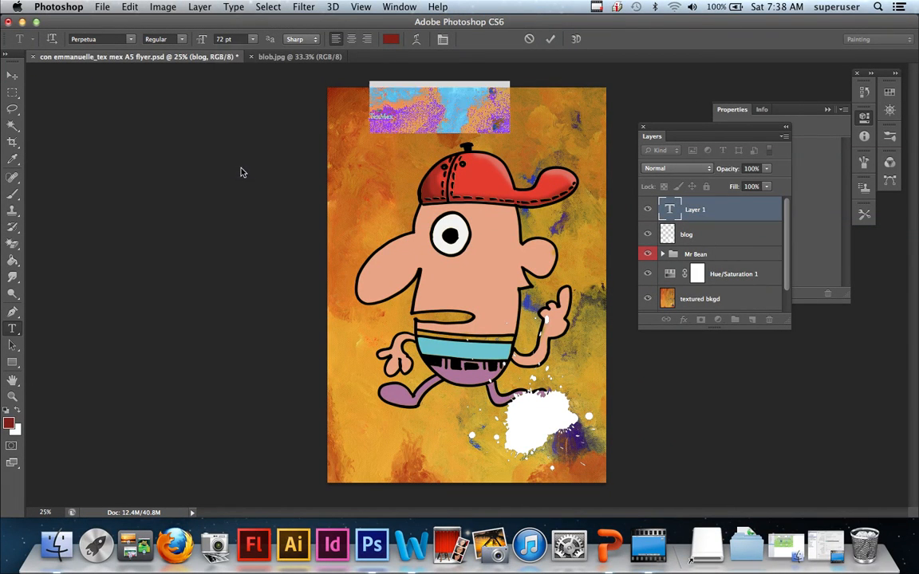
{"action": "left_click", "coordinate": [315, 41]}
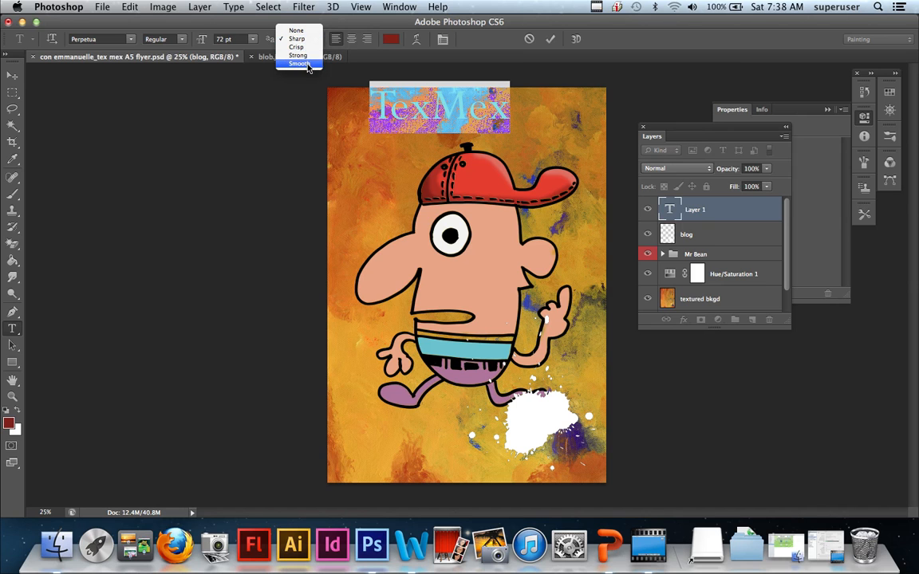
{"action": "left_click", "coordinate": [301, 63]}
Change the colour of the TexMex text to bright green.
{"action": "left_click", "coordinate": [396, 41]}
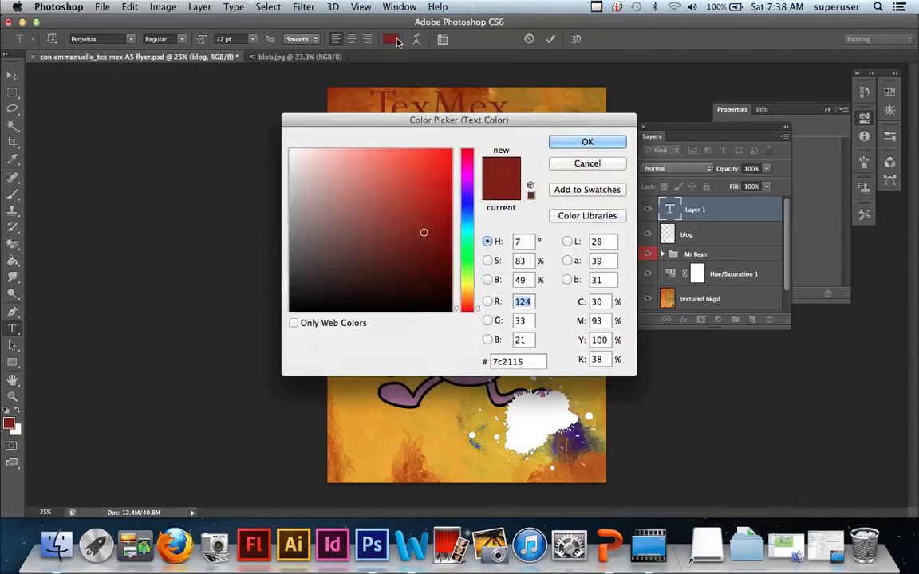
{"action": "left_click", "coordinate": [420, 184]}
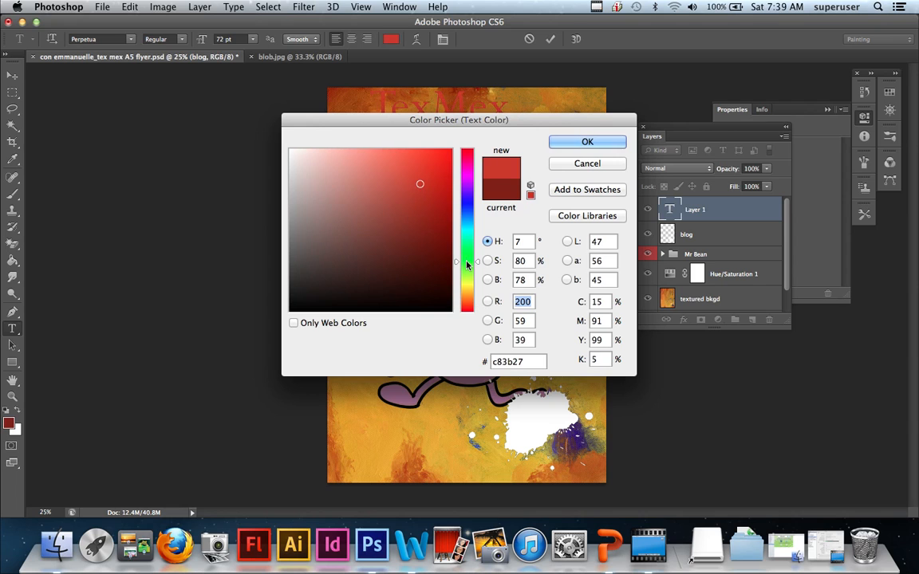
{"action": "left_click", "coordinate": [466, 262]}
{"action": "left_click", "coordinate": [582, 142]}
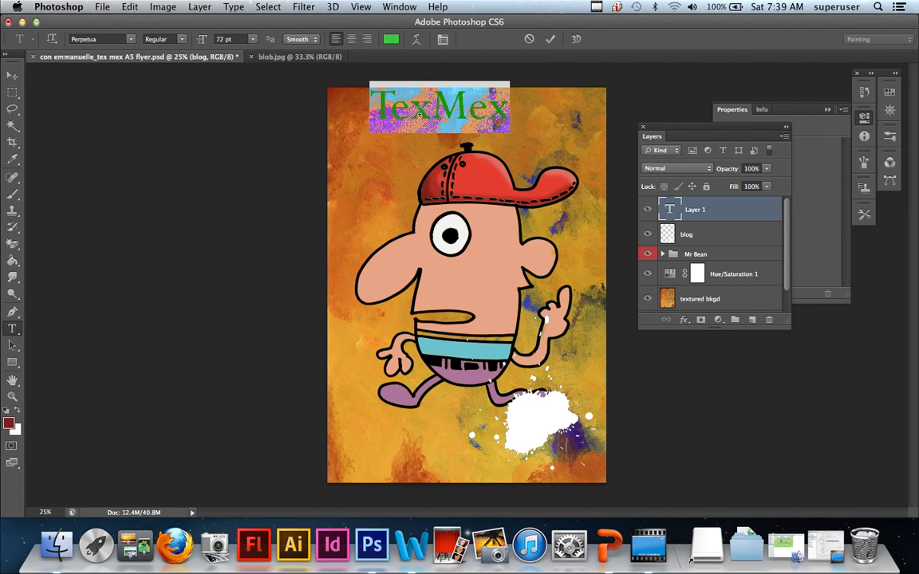
Move the TexMex title down onto the flyer so it sits just above the character's cap.
{"action": "left_click", "coordinate": [12, 74]}
{"action": "mouse_move", "coordinate": [425, 121]}
{"action": "left_mouse_down"}
{"action": "mouse_move", "coordinate": [416, 145]}
{"action": "mouse_move", "coordinate": [432, 140]}
{"action": "left_mouse_up"}
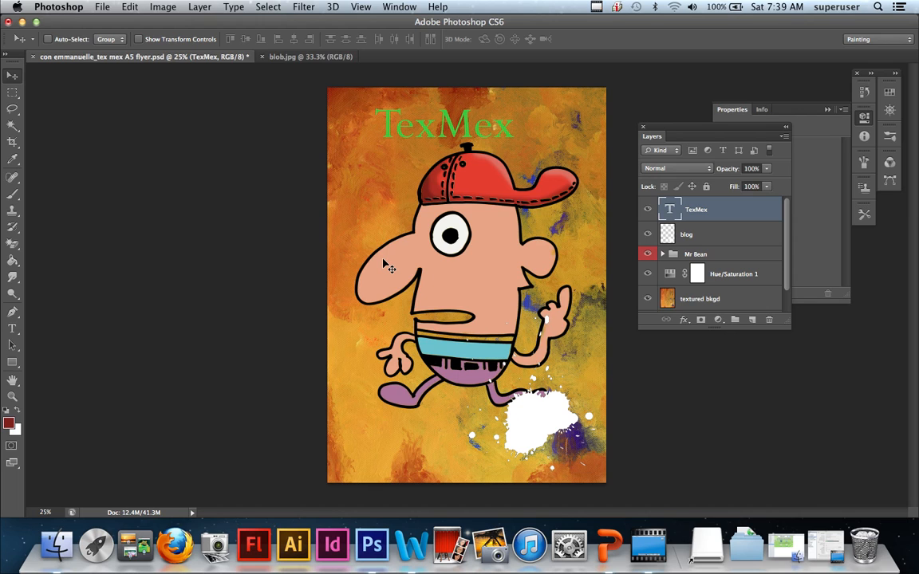
{"action": "mouse_move", "coordinate": [496, 120]}
{"action": "left_mouse_down"}
{"action": "mouse_move", "coordinate": [493, 105]}
{"action": "mouse_move", "coordinate": [489, 119]}
{"action": "left_mouse_up"}
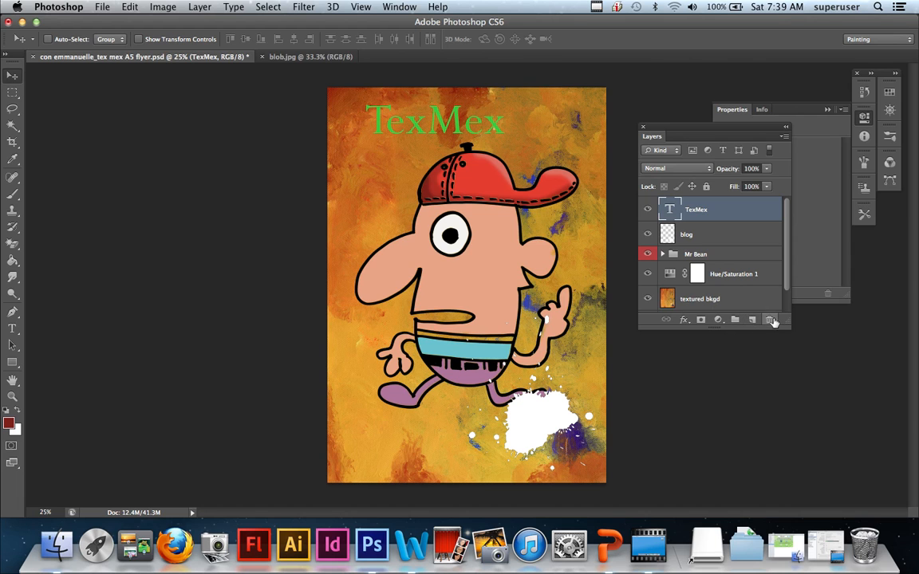
Delete the green TexMex text layer.
{"action": "left_click", "coordinate": [772, 320]}
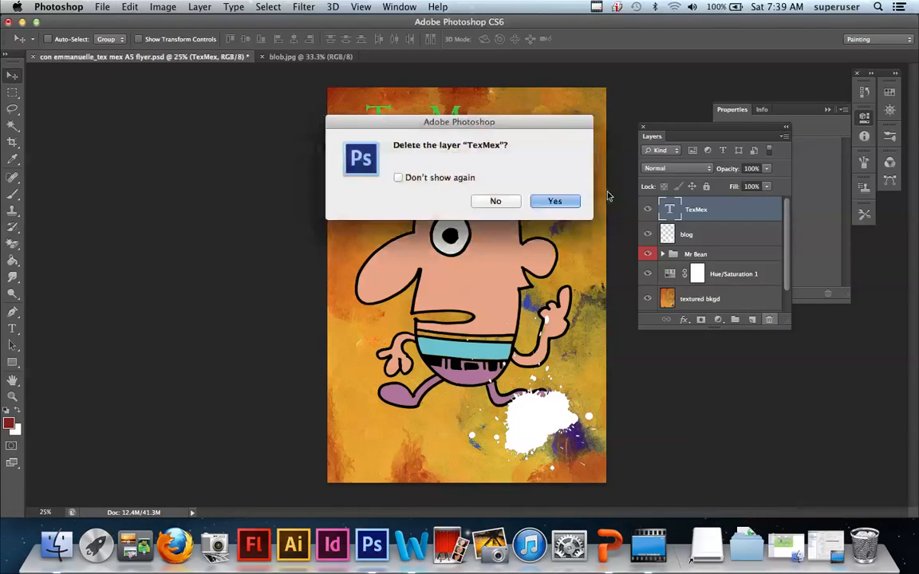
{"action": "left_click", "coordinate": [565, 206]}
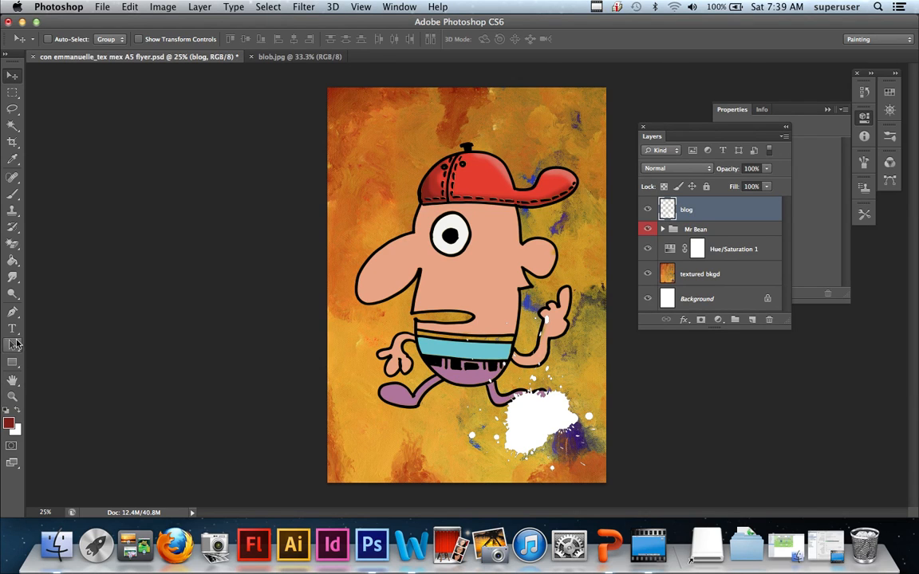
Set the Horizontal Type tool to Arial Black at 90 pt.
{"action": "left_click", "coordinate": [13, 332]}
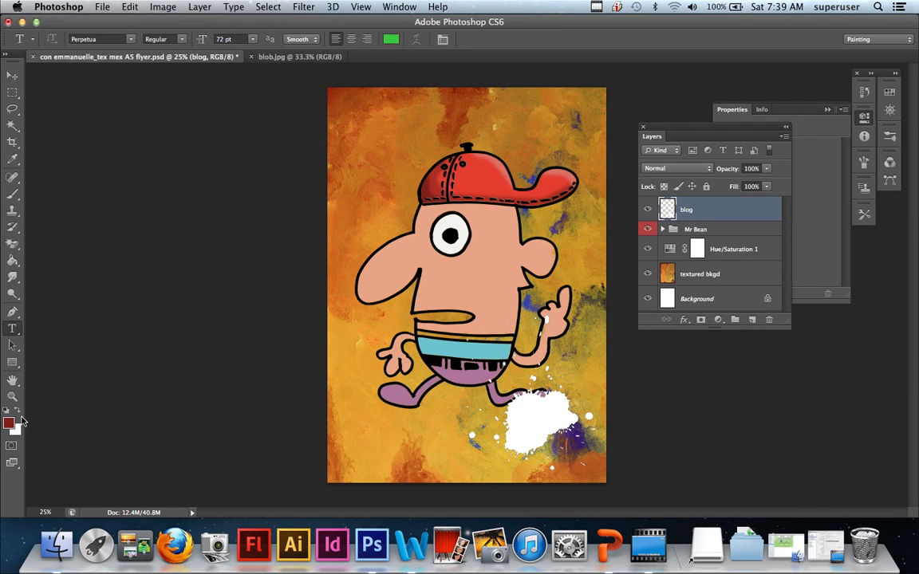
{"action": "left_click", "coordinate": [131, 41]}
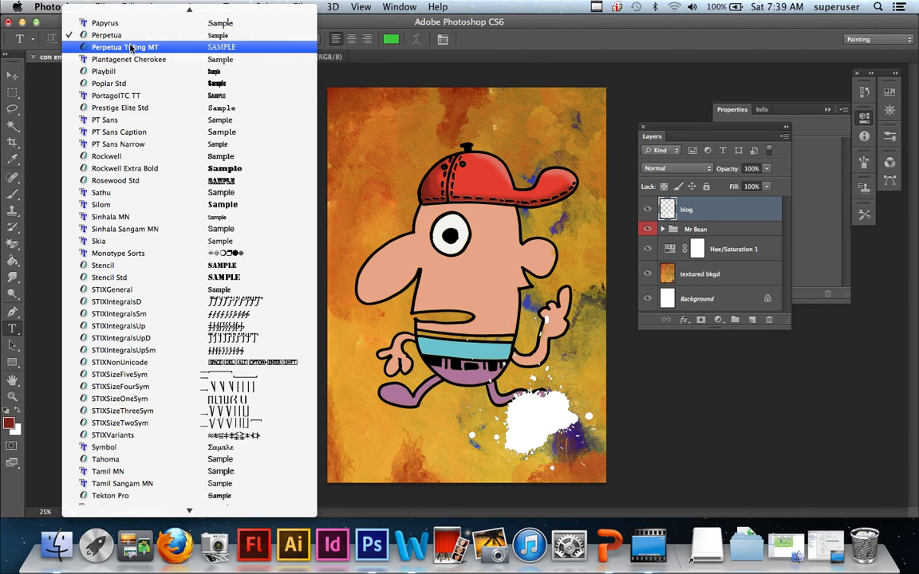
{"action": "scroll", "coordinate": [142, 92], "scroll_direction": "down", "scroll_amount": 6}
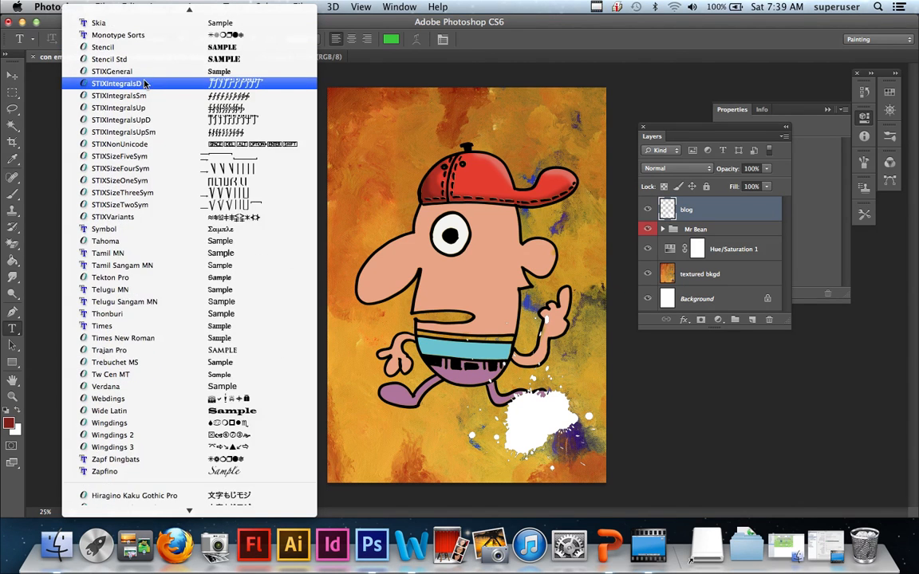
{"action": "scroll", "coordinate": [144, 84], "scroll_direction": "up", "scroll_amount": 20}
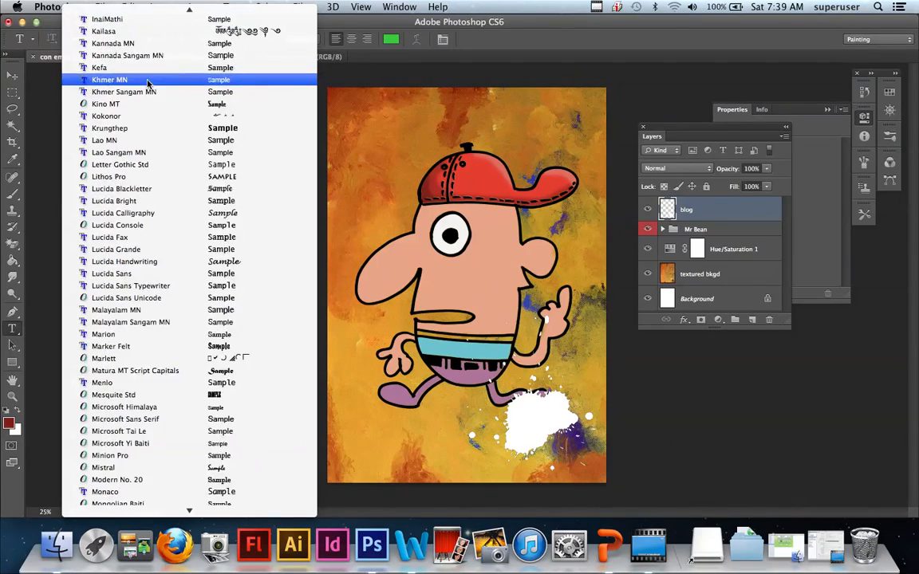
{"action": "scroll", "coordinate": [147, 83], "scroll_direction": "up", "scroll_amount": 20}
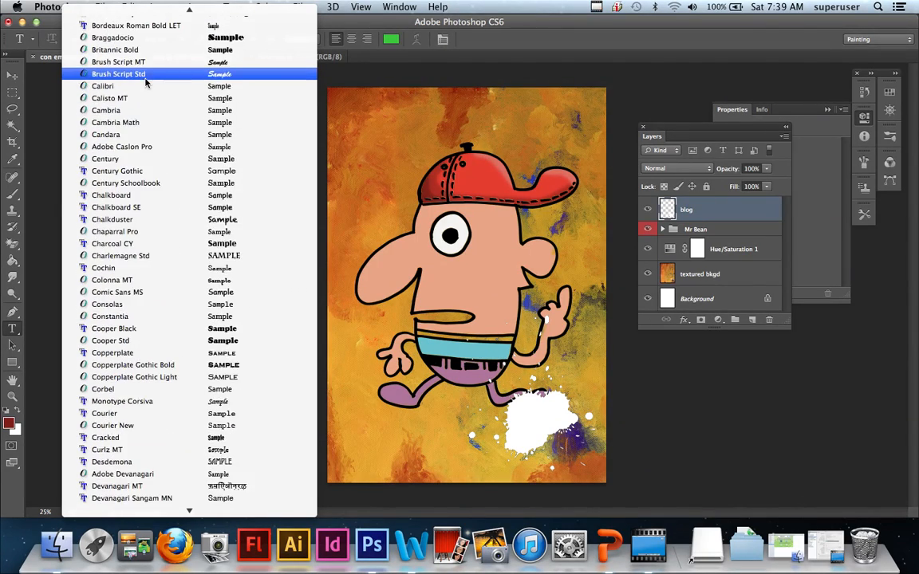
{"action": "scroll", "coordinate": [146, 83], "scroll_direction": "up", "scroll_amount": 3}
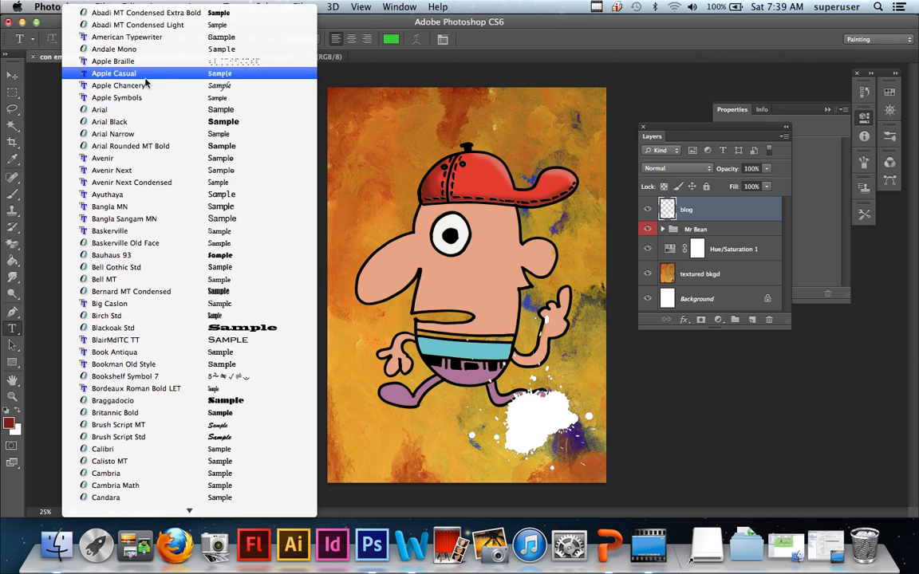
{"action": "left_click", "coordinate": [145, 124]}
{"action": "left_click", "coordinate": [253, 42]}
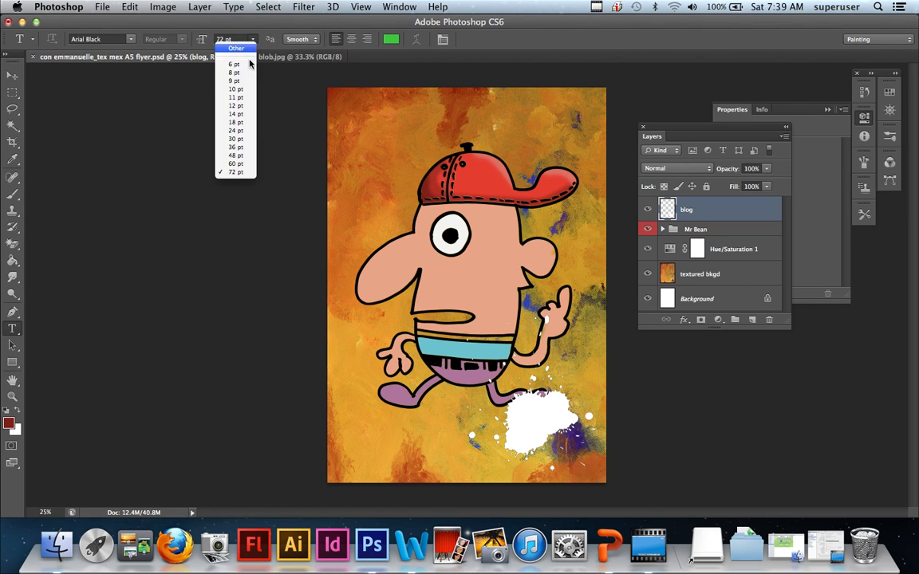
{"action": "left_click", "coordinate": [242, 173]}
{"action": "left_click_drag", "start_coordinate": [237, 39], "coordinate": [214, 43]}
{"action": "type", "text": "400"}
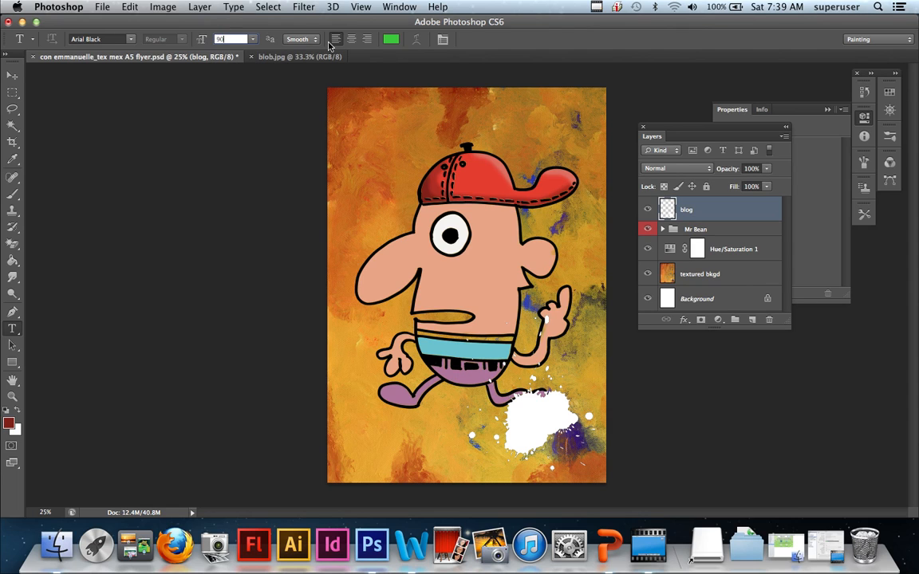
Change the text colour to a bright blue.
{"action": "left_click", "coordinate": [391, 39]}
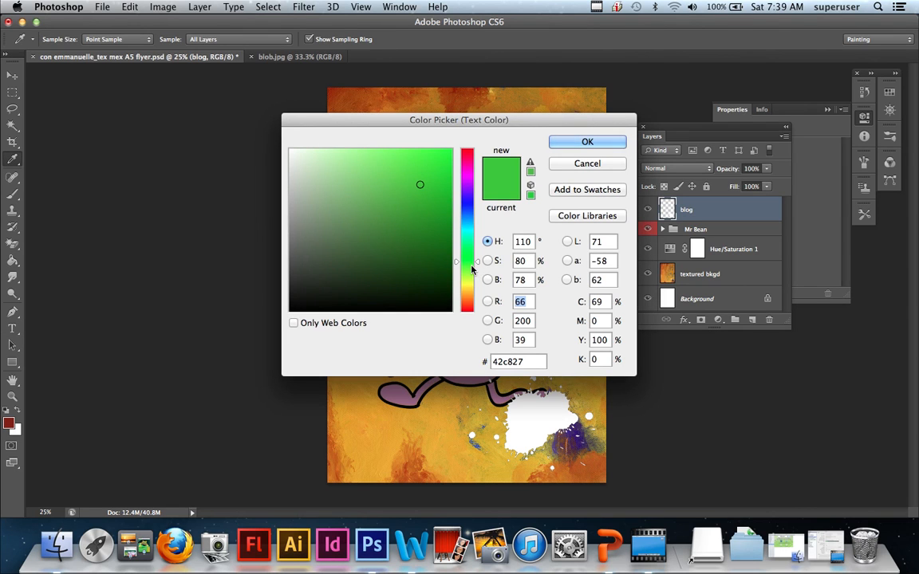
{"action": "left_click", "coordinate": [467, 194]}
{"action": "left_click", "coordinate": [467, 196]}
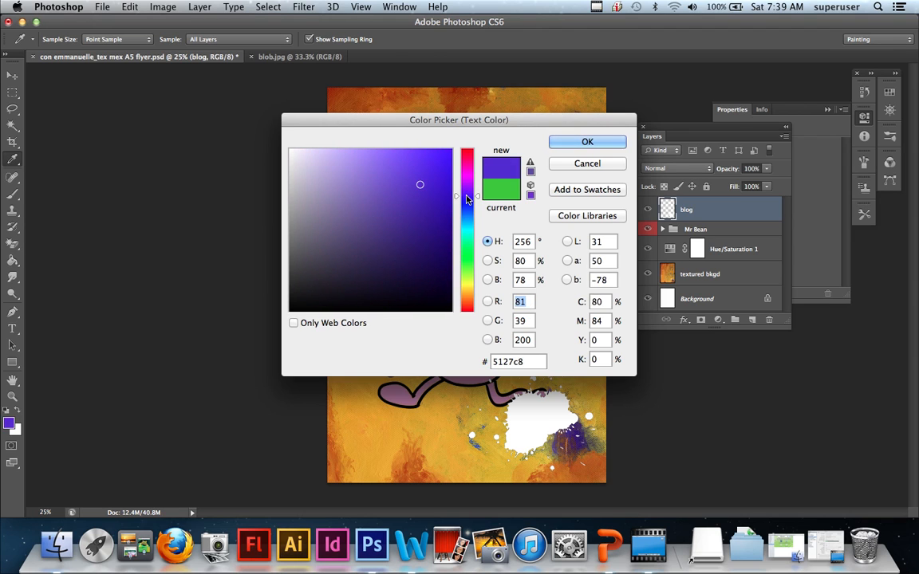
{"action": "left_click", "coordinate": [415, 190]}
{"action": "left_click_drag", "start_coordinate": [415, 190], "coordinate": [409, 184]}
{"action": "left_click_drag", "start_coordinate": [462, 227], "coordinate": [461, 214]}
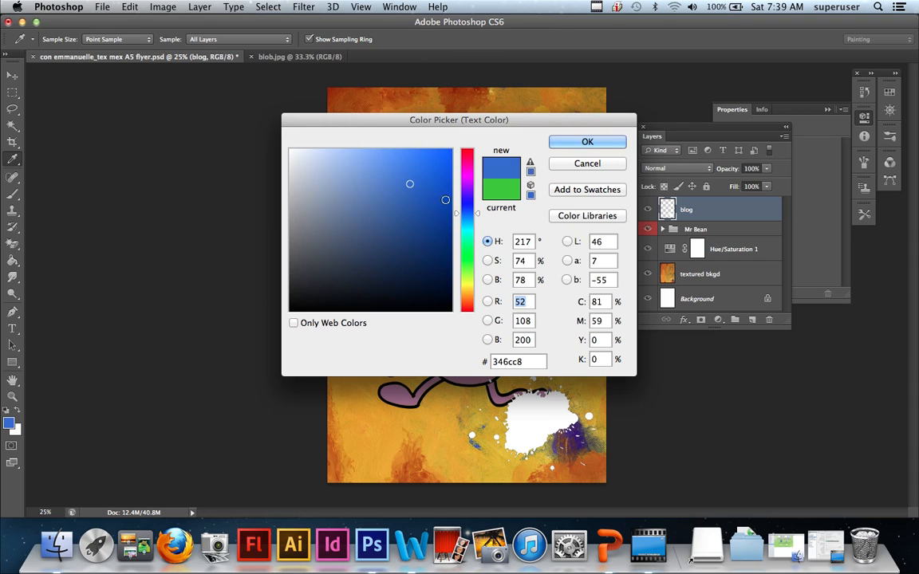
{"action": "left_click_drag", "start_coordinate": [409, 184], "coordinate": [421, 170]}
{"action": "left_click", "coordinate": [586, 142]}
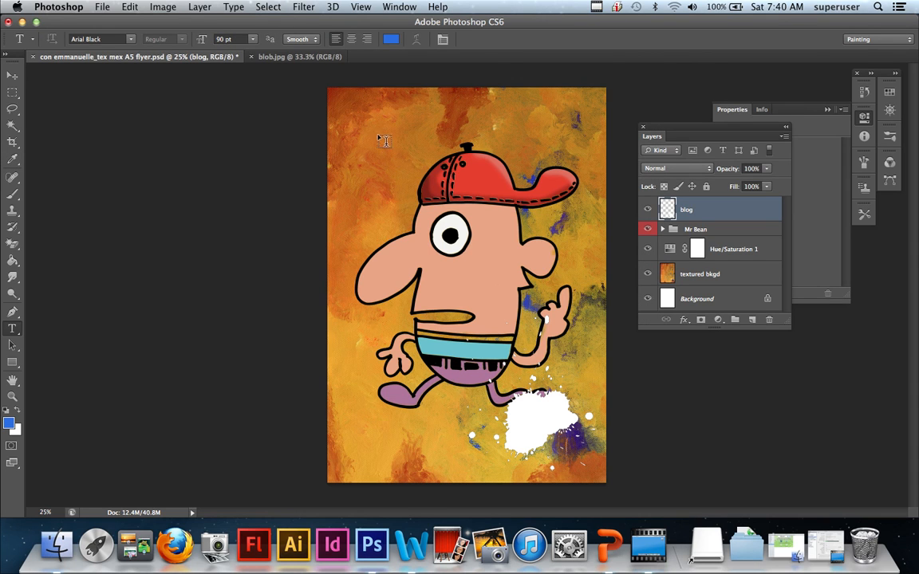
Add the text "TexMex" near the top of the flyer, above the character's cap.
{"action": "left_click", "coordinate": [329, 114]}
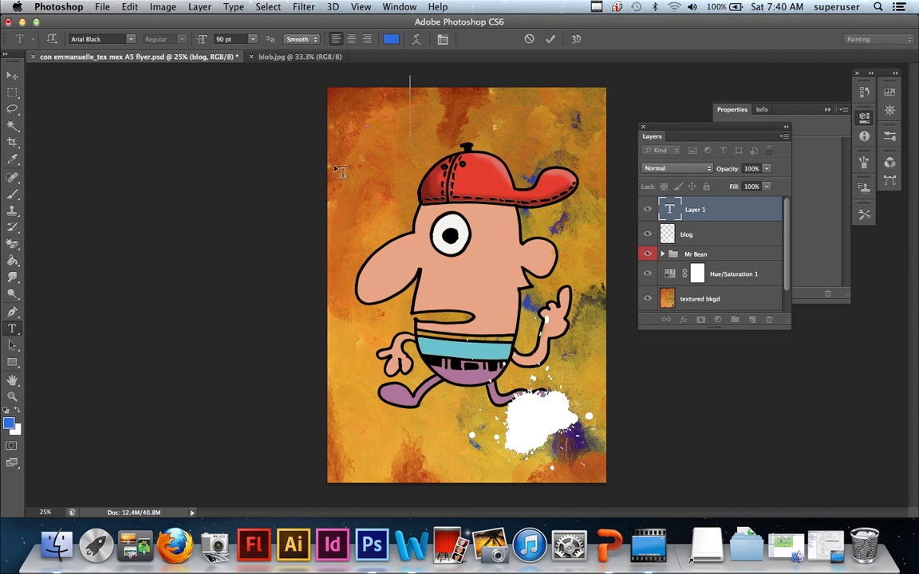
{"action": "type", "text": "Tex"}
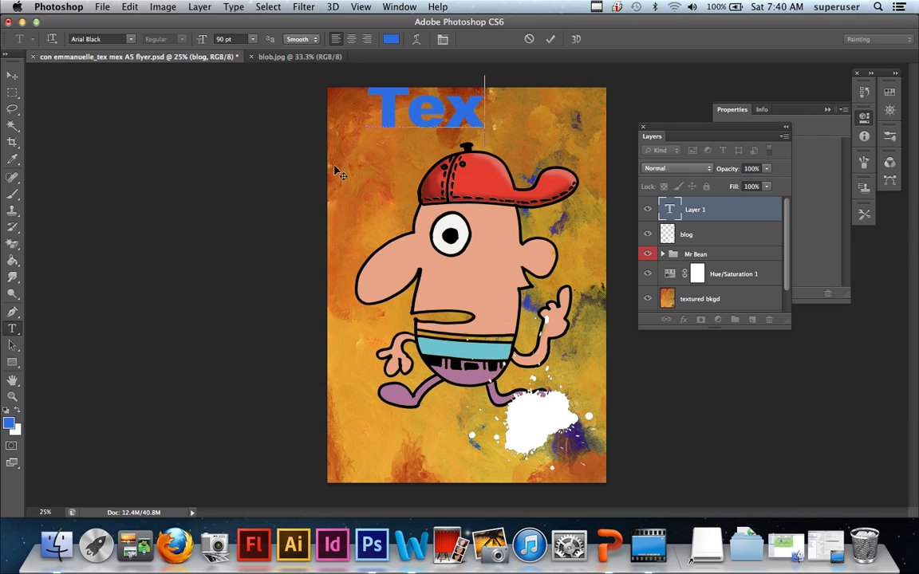
{"action": "type", "text": "Mex"}
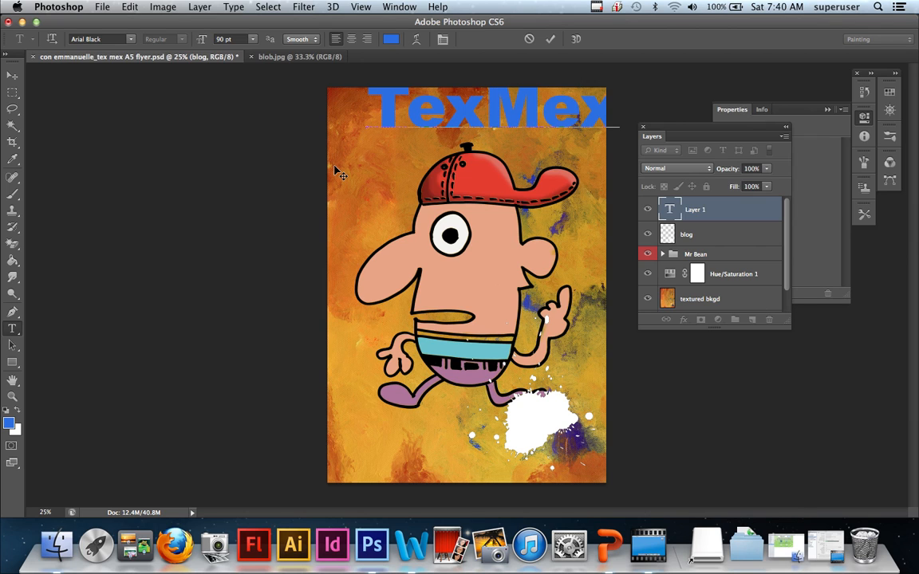
Move the blue TexMex title fully onto the flyer, spanning its width and slightly overlapping the top of the cap.
{"action": "left_click", "coordinate": [12, 75]}
{"action": "left_click_drag", "start_coordinate": [465, 117], "coordinate": [399, 142]}
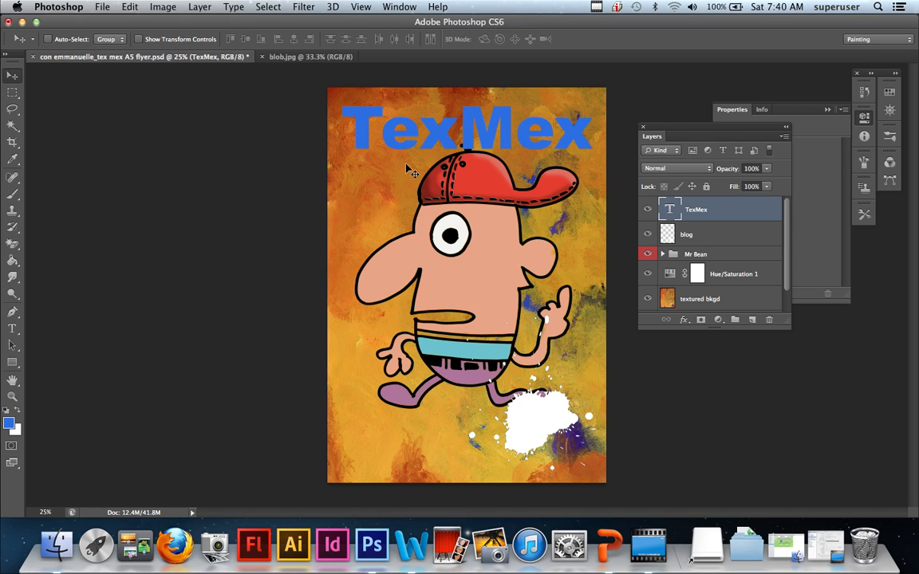
{"action": "left_click_drag", "start_coordinate": [453, 136], "coordinate": [507, 149]}
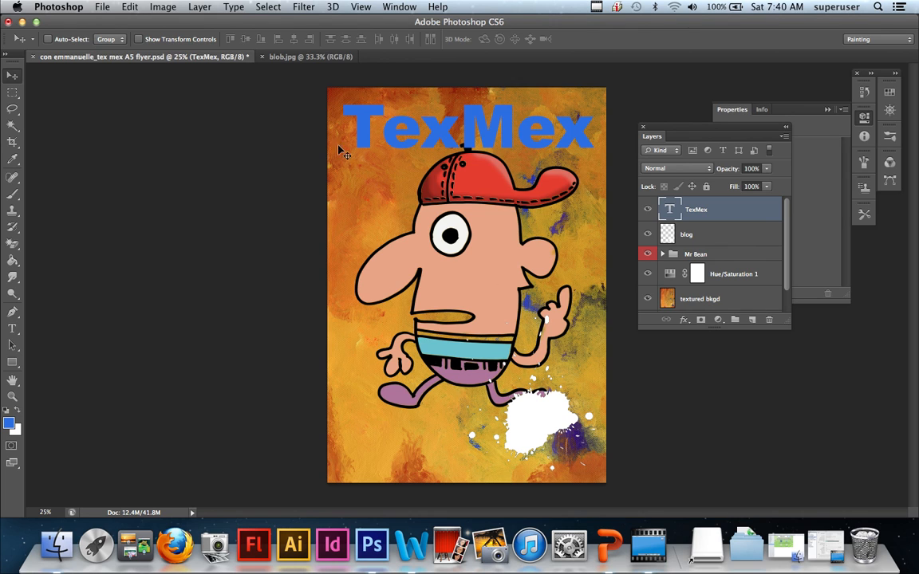
{"action": "left_click_drag", "start_coordinate": [446, 139], "coordinate": [447, 142]}
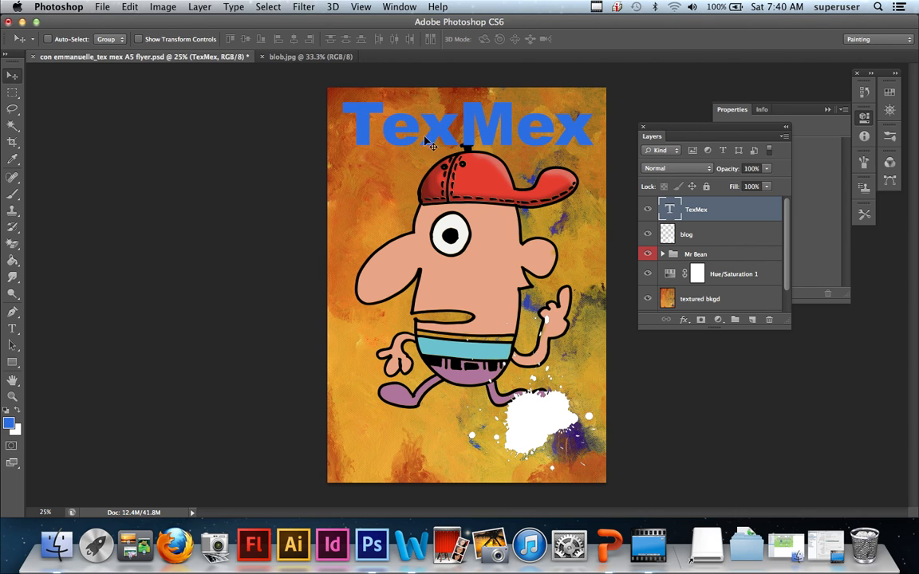
{"action": "mouse_move", "coordinate": [431, 153]}
{"action": "left_mouse_down"}
{"action": "mouse_move", "coordinate": [454, 174]}
{"action": "mouse_move", "coordinate": [422, 158]}
{"action": "mouse_move", "coordinate": [437, 162]}
{"action": "left_mouse_up"}
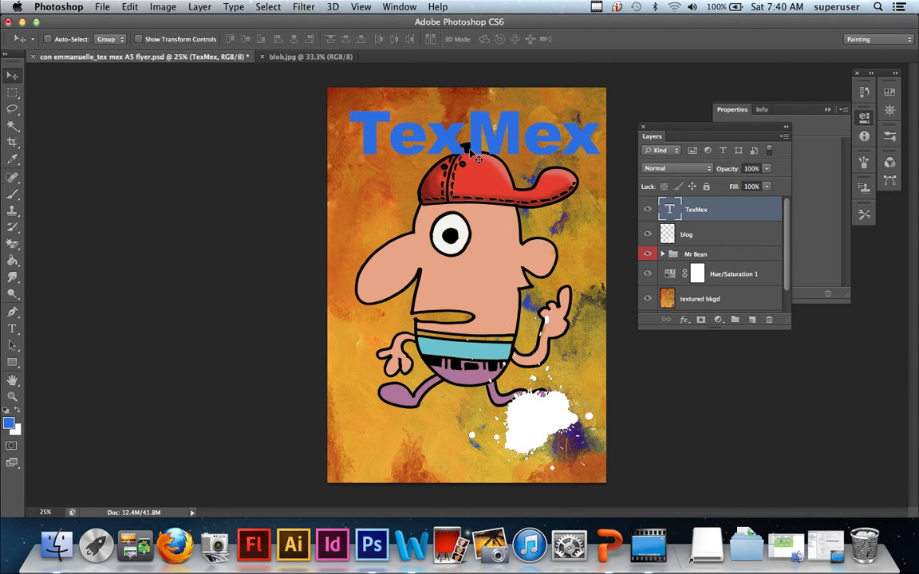
Scale the TexMex title to about 84%, rotate it about -5° so it slants upward, and position it just above the cap.
{"action": "key", "text": "super+t"}
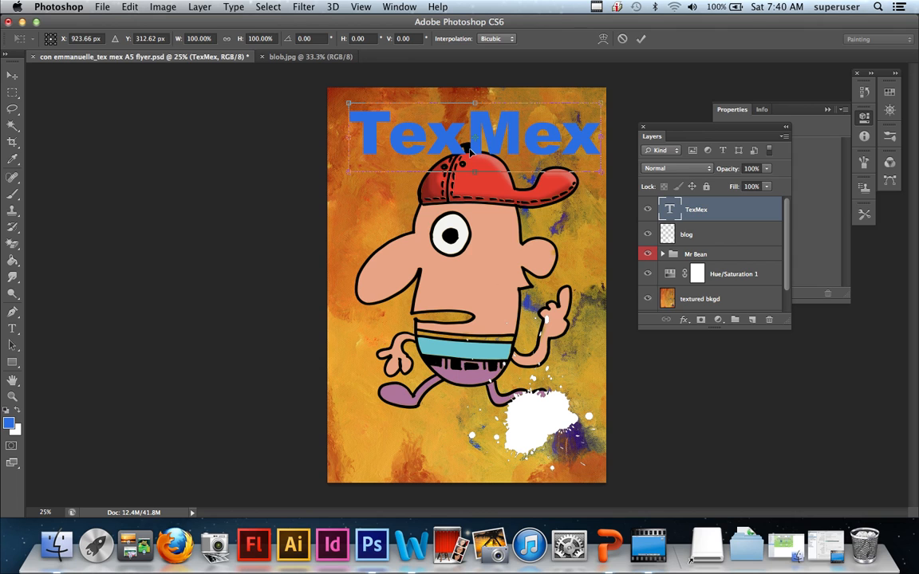
{"action": "left_click_drag", "start_coordinate": [601, 105], "coordinate": [560, 114]}
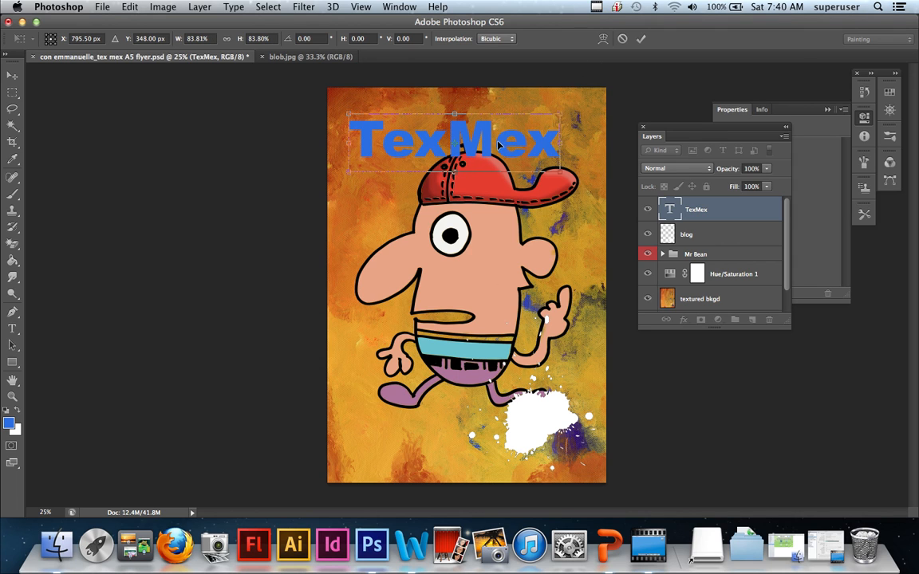
{"action": "left_click_drag", "start_coordinate": [495, 148], "coordinate": [507, 141]}
{"action": "left_click_drag", "start_coordinate": [544, 177], "coordinate": [567, 169]}
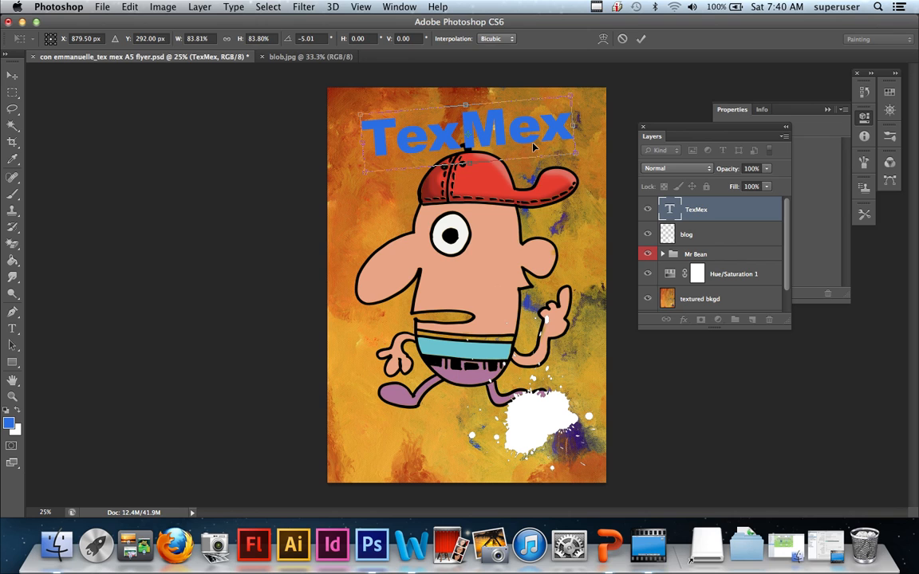
{"action": "key", "text": "Return"}
{"action": "mouse_move", "coordinate": [531, 143]}
{"action": "left_mouse_down"}
{"action": "mouse_move", "coordinate": [534, 126]}
{"action": "mouse_move", "coordinate": [522, 119]}
{"action": "mouse_move", "coordinate": [527, 145]}
{"action": "left_mouse_up"}
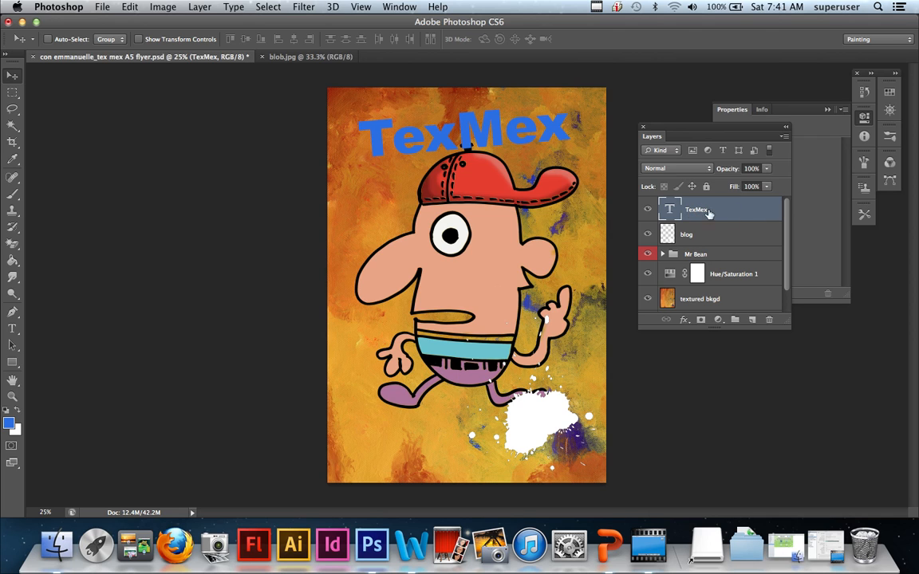
Add an 18 px outside Stroke in near-white to the TexMex text layer.
{"action": "double_click", "coordinate": [770, 213]}
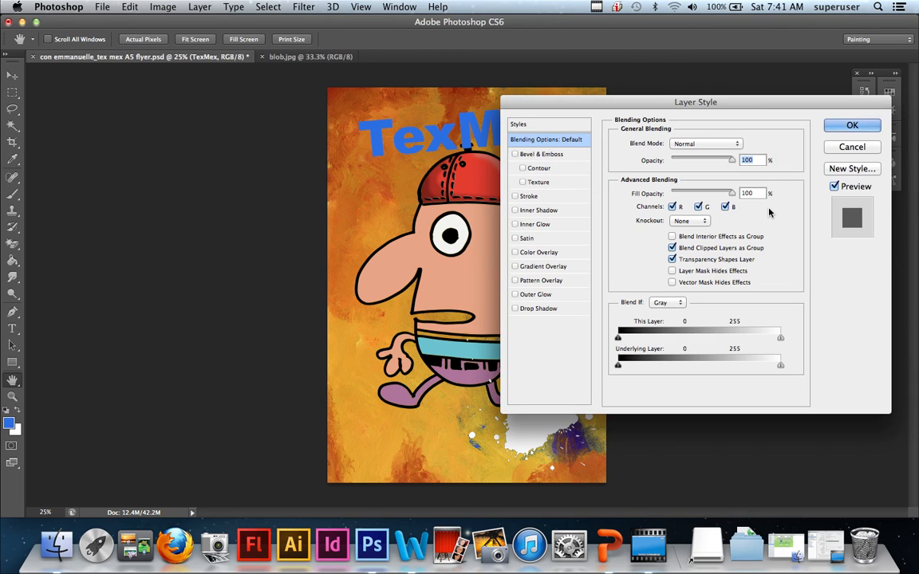
{"action": "left_click", "coordinate": [530, 198]}
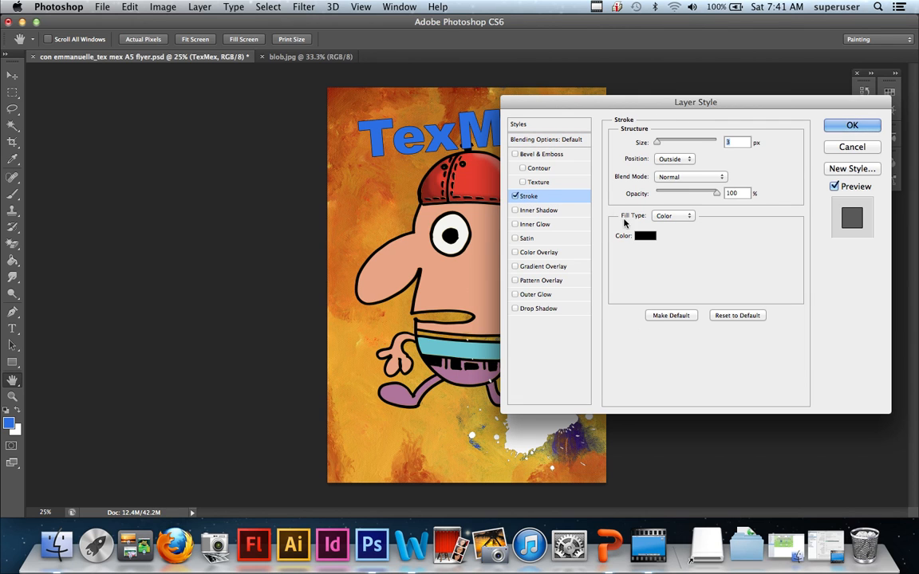
{"action": "left_click_drag", "start_coordinate": [657, 142], "coordinate": [664, 146]}
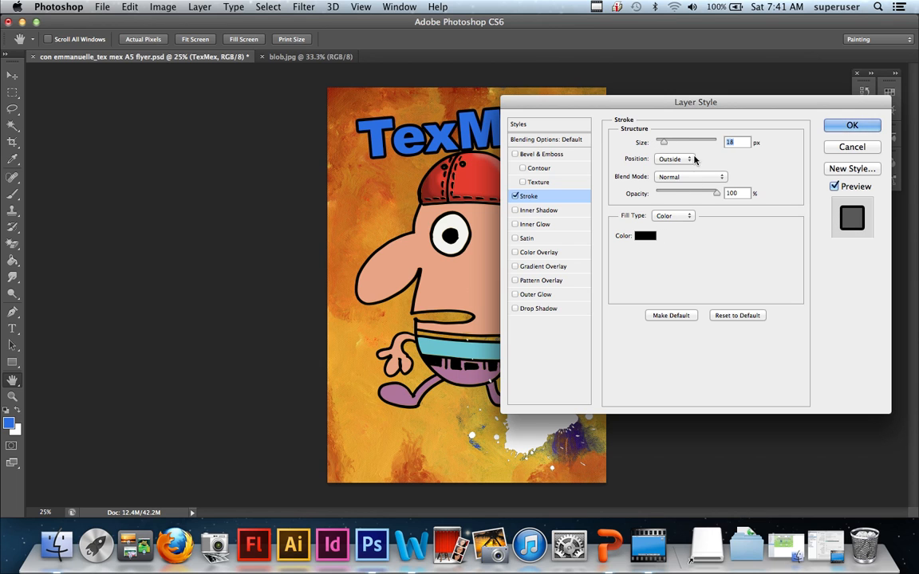
{"action": "left_click", "coordinate": [647, 236]}
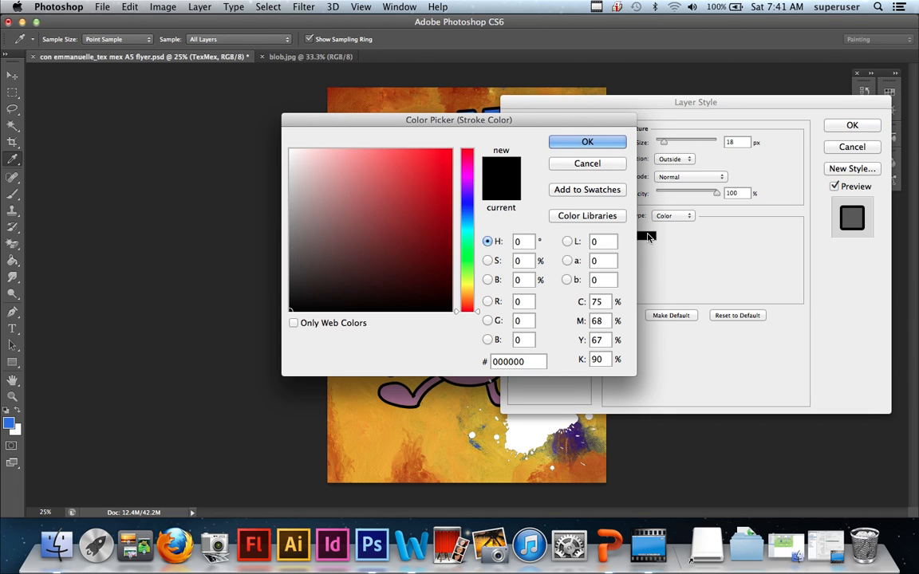
{"action": "left_click", "coordinate": [297, 156]}
{"action": "left_click_drag", "start_coordinate": [298, 157], "coordinate": [291, 151]}
{"action": "left_click", "coordinate": [586, 141]}
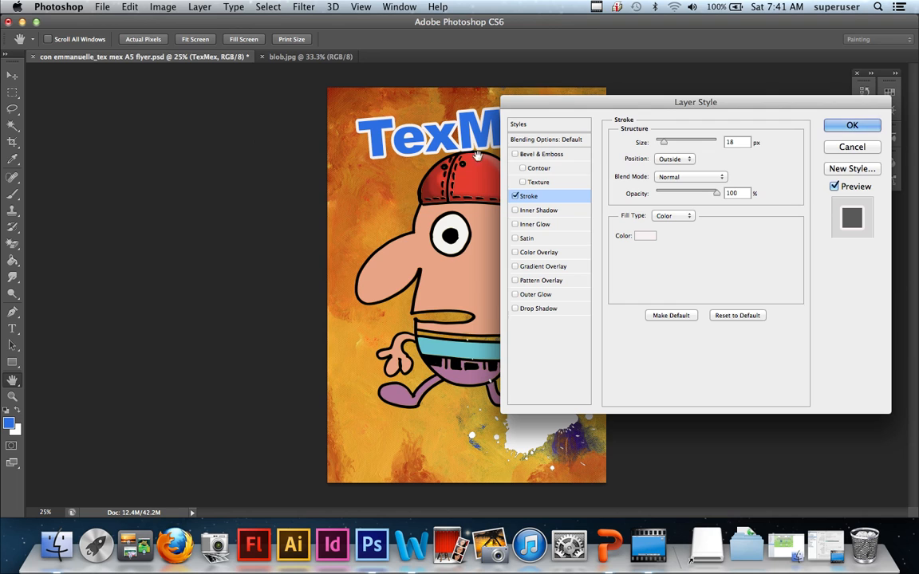
Add a black Outer Glow to the TexMex title with Normal blend mode, 28% spread and 131 px size.
{"action": "left_click", "coordinate": [540, 295]}
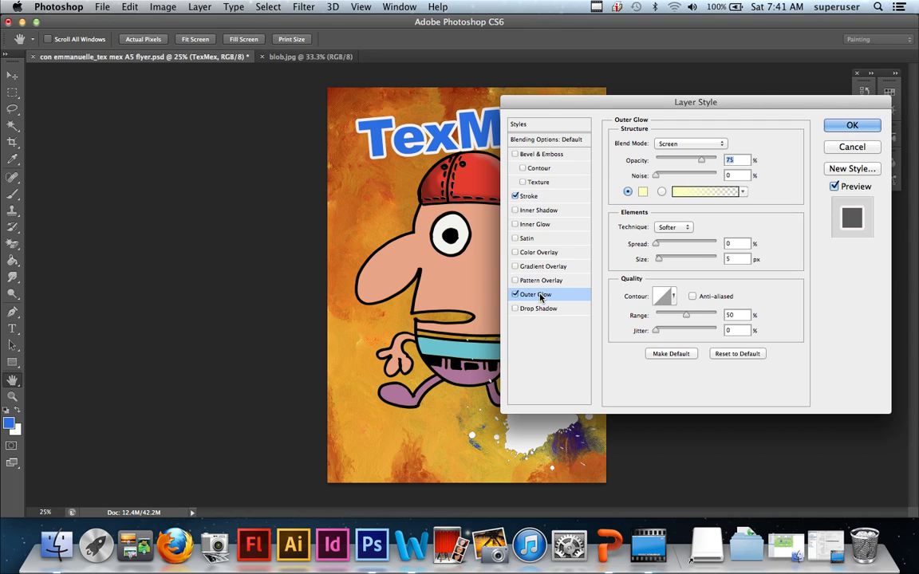
{"action": "left_click", "coordinate": [642, 192]}
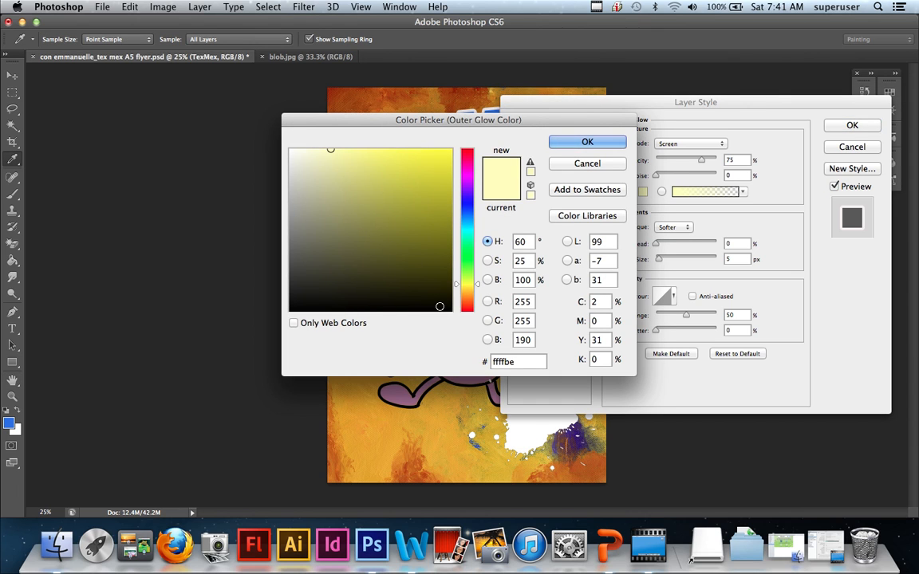
{"action": "left_click", "coordinate": [439, 306]}
{"action": "left_click", "coordinate": [586, 141]}
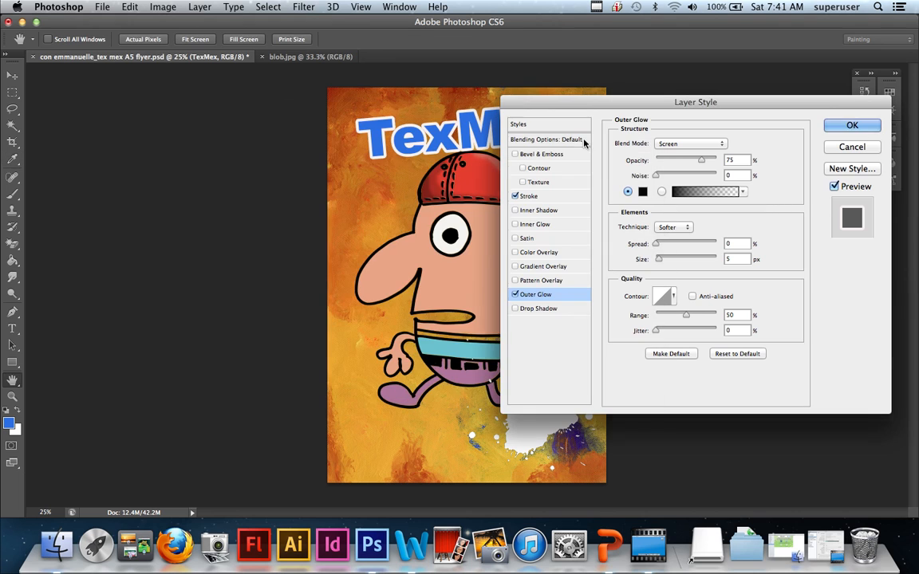
{"action": "left_click_drag", "start_coordinate": [657, 243], "coordinate": [690, 263]}
{"action": "left_click", "coordinate": [685, 144]}
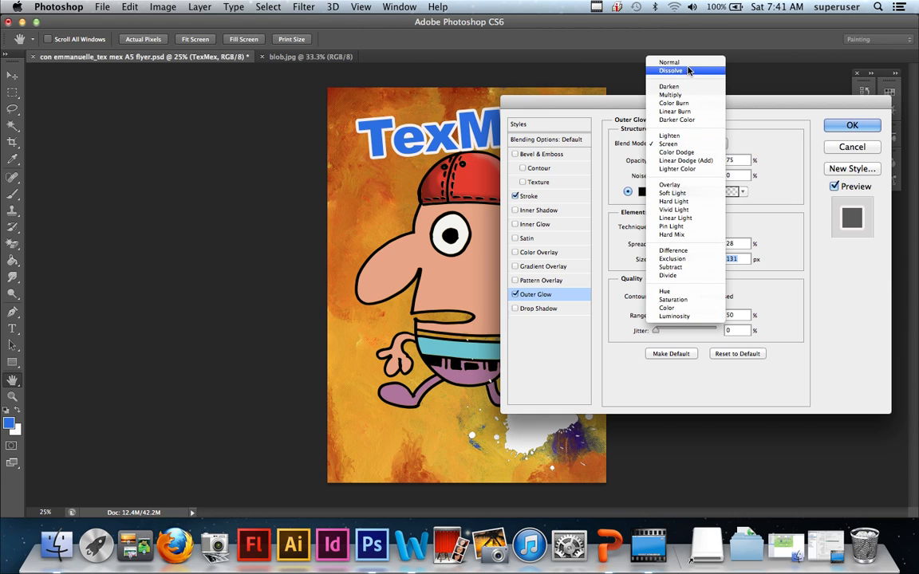
{"action": "left_click", "coordinate": [670, 63]}
{"action": "left_click", "coordinate": [690, 145]}
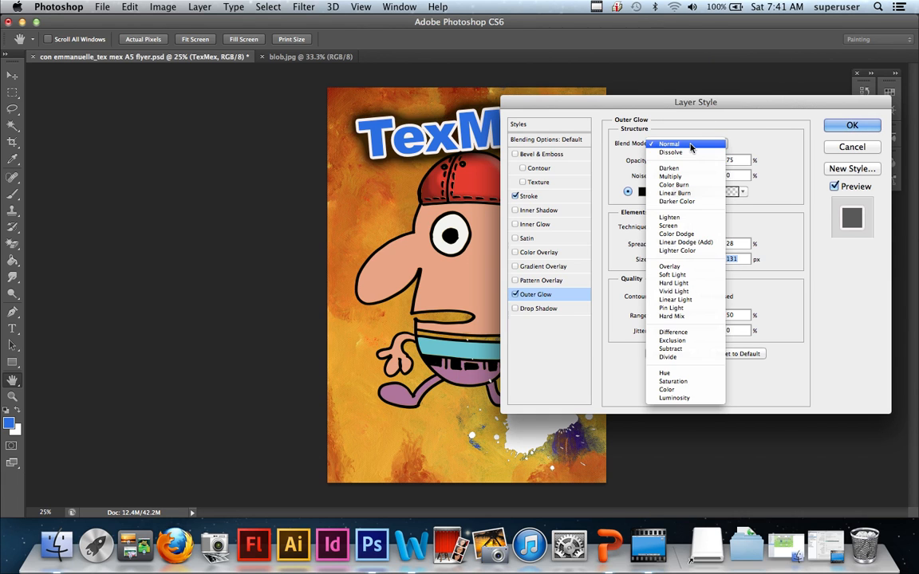
{"action": "left_click", "coordinate": [690, 145]}
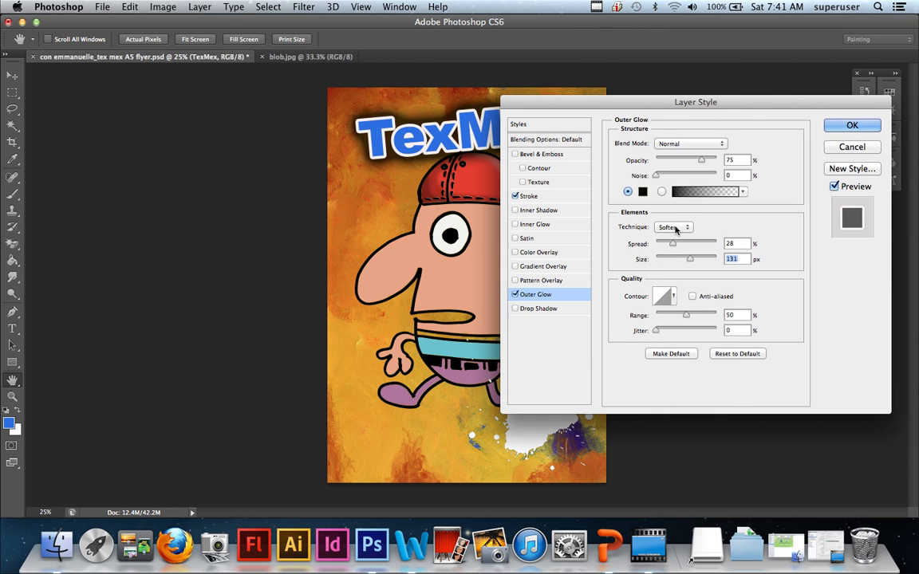
Set the TexMex title's Outer Glow spread to 34% and size to 109 px, and apply the layer style.
{"action": "left_click_drag", "start_coordinate": [690, 258], "coordinate": [679, 247]}
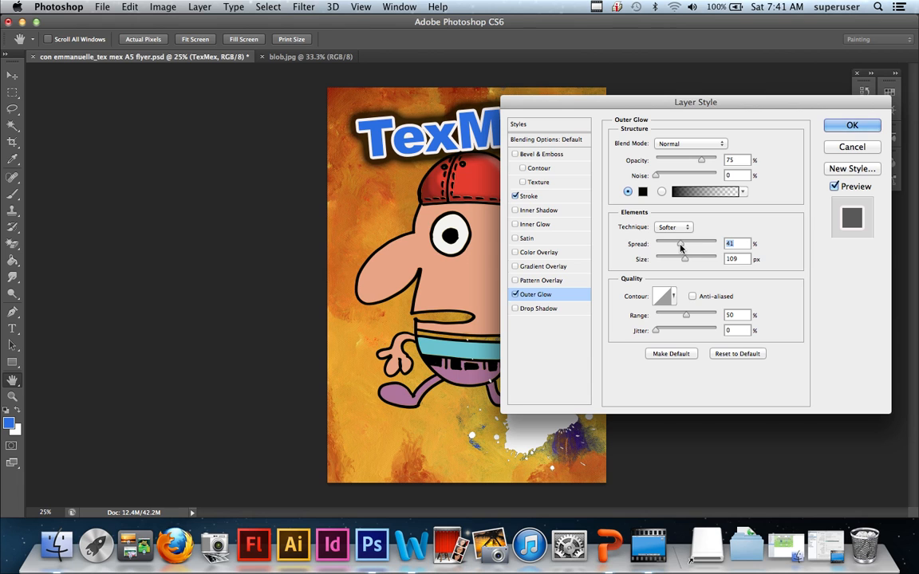
{"action": "left_click_drag", "start_coordinate": [679, 247], "coordinate": [676, 247]}
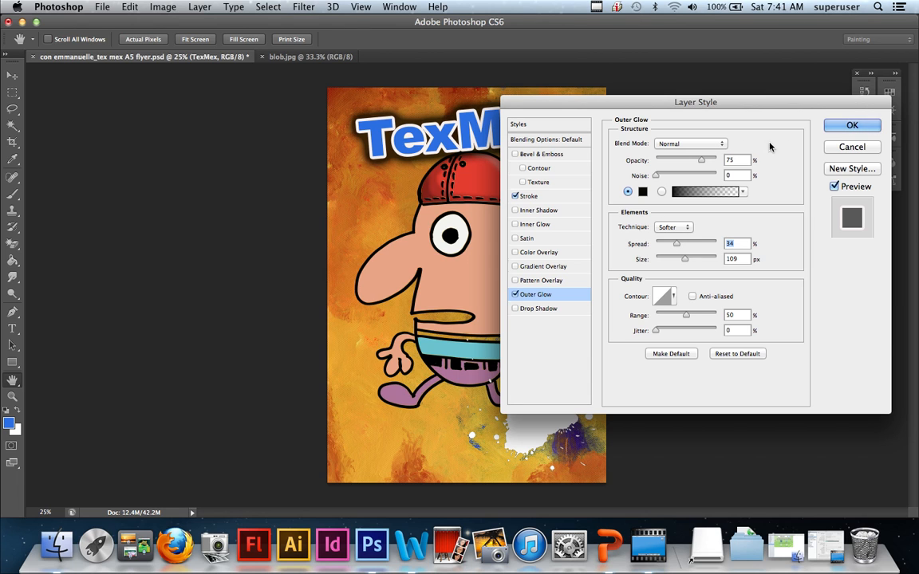
{"action": "left_click", "coordinate": [842, 132]}
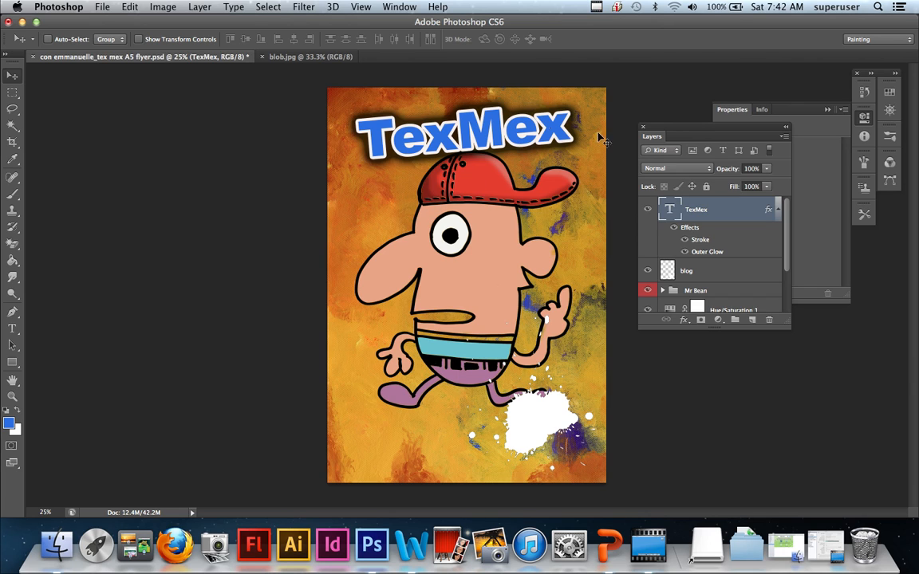
Reduce the TexMex stroke to 16 px and soften its Outer Glow to 24% spread and 57% opacity.
{"action": "double_click", "coordinate": [759, 214]}
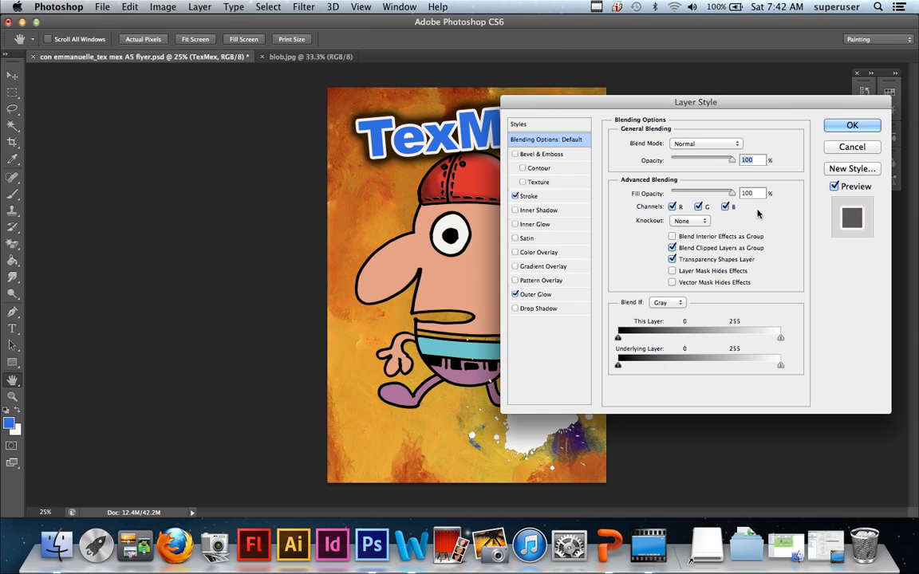
{"action": "left_click", "coordinate": [855, 148]}
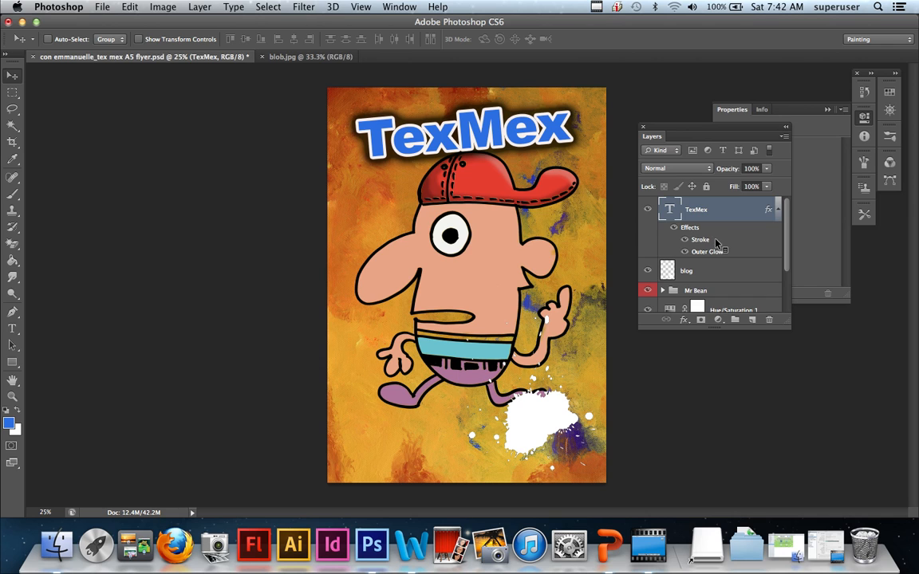
{"action": "double_click", "coordinate": [714, 243]}
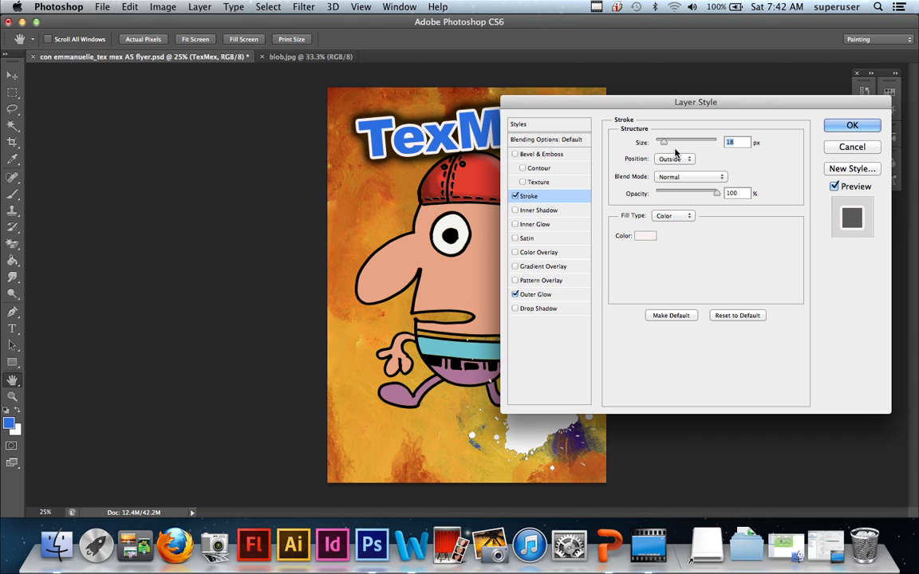
{"action": "mouse_move", "coordinate": [666, 144]}
{"action": "left_mouse_down"}
{"action": "mouse_move", "coordinate": [681, 145]}
{"action": "mouse_move", "coordinate": [662, 144]}
{"action": "left_mouse_up"}
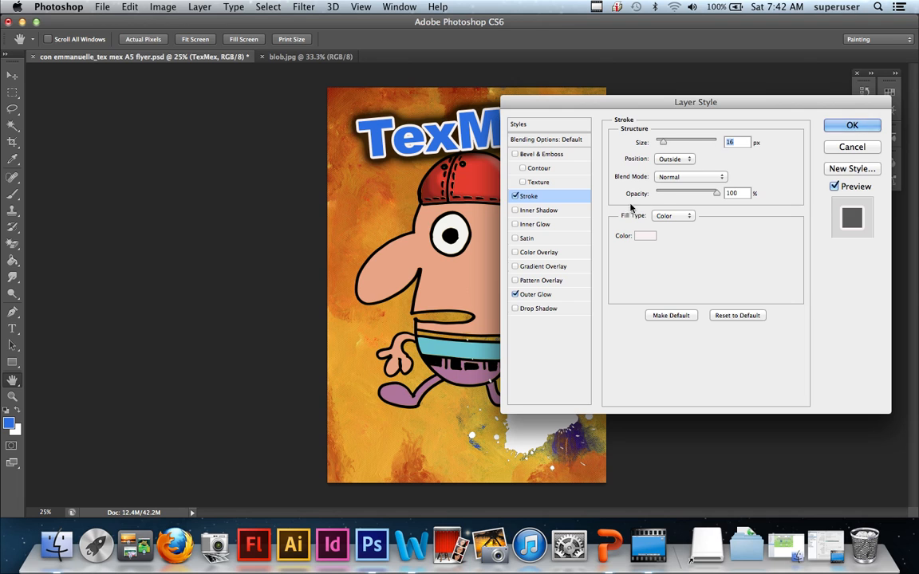
{"action": "left_click", "coordinate": [549, 296]}
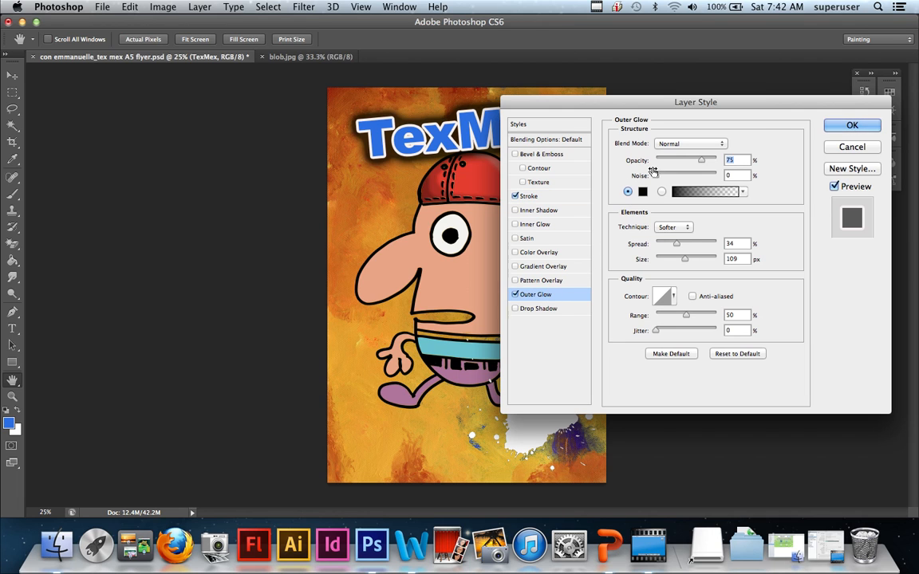
{"action": "left_click_drag", "start_coordinate": [678, 247], "coordinate": [670, 248]}
{"action": "left_click_drag", "start_coordinate": [701, 160], "coordinate": [691, 164]}
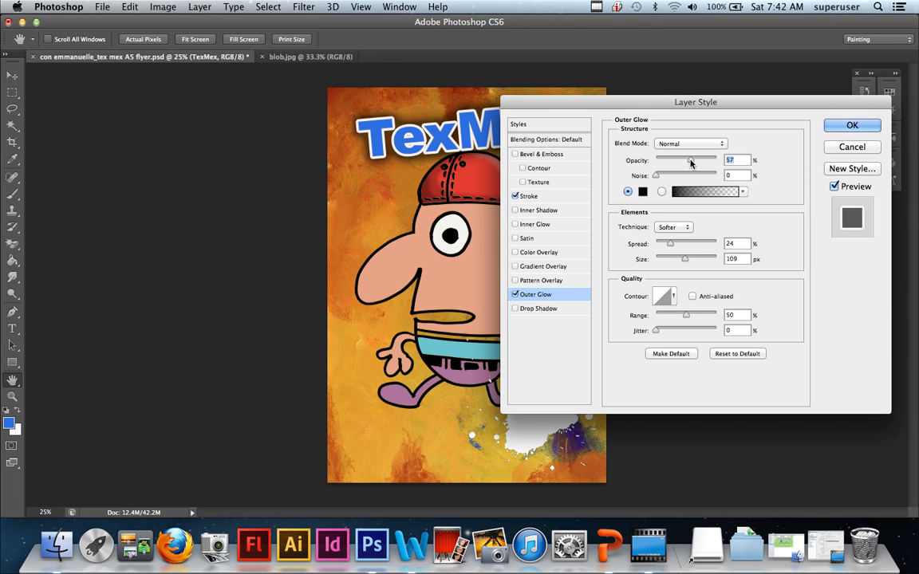
{"action": "left_click", "coordinate": [847, 126]}
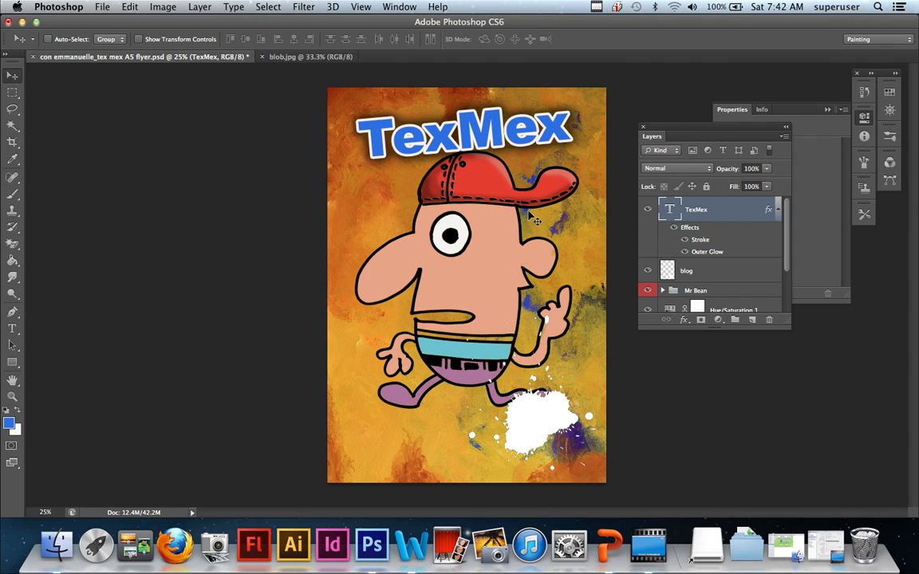
Check the event text on the finished reference flyer and draw a wide paragraph text box across the bottom of the new flyer.
{"action": "left_click", "coordinate": [17, 331]}
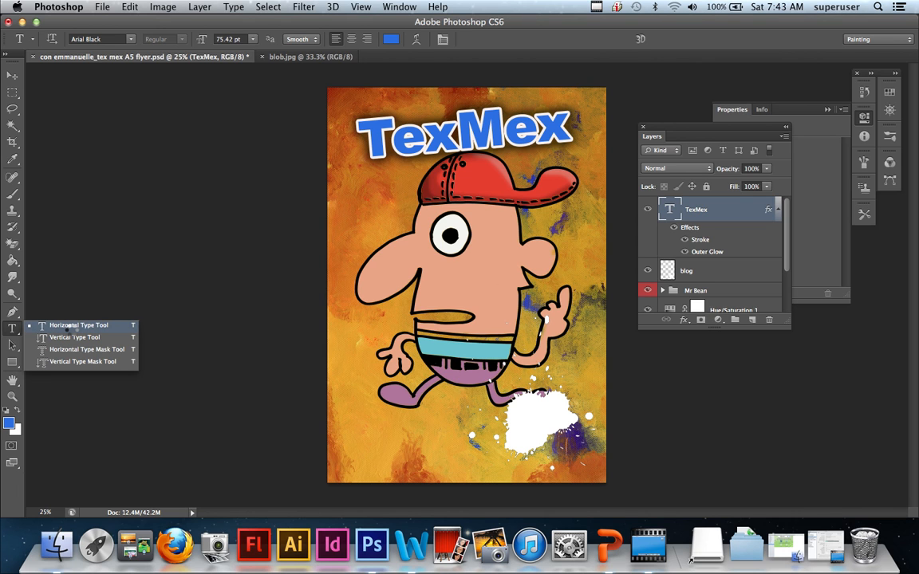
{"action": "left_click", "coordinate": [70, 326]}
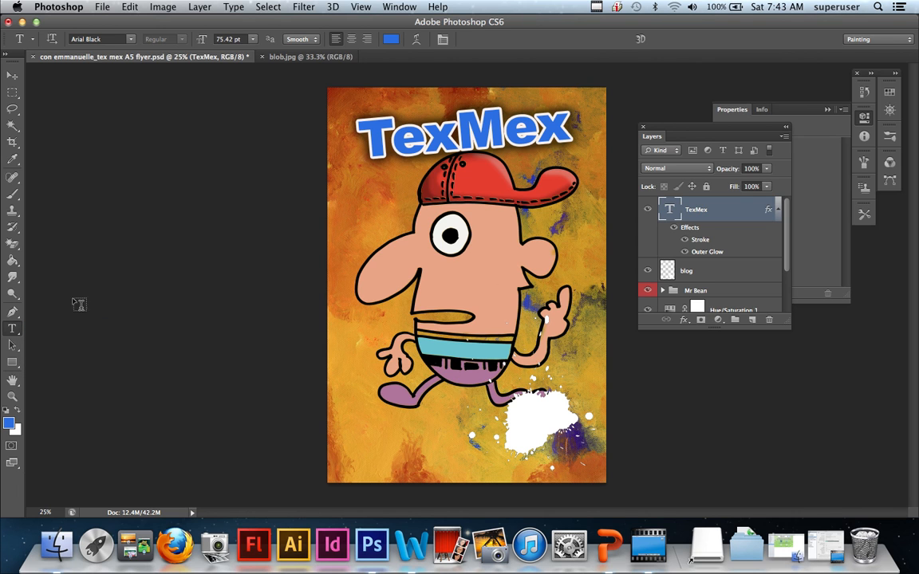
{"action": "left_click", "coordinate": [23, 21]}
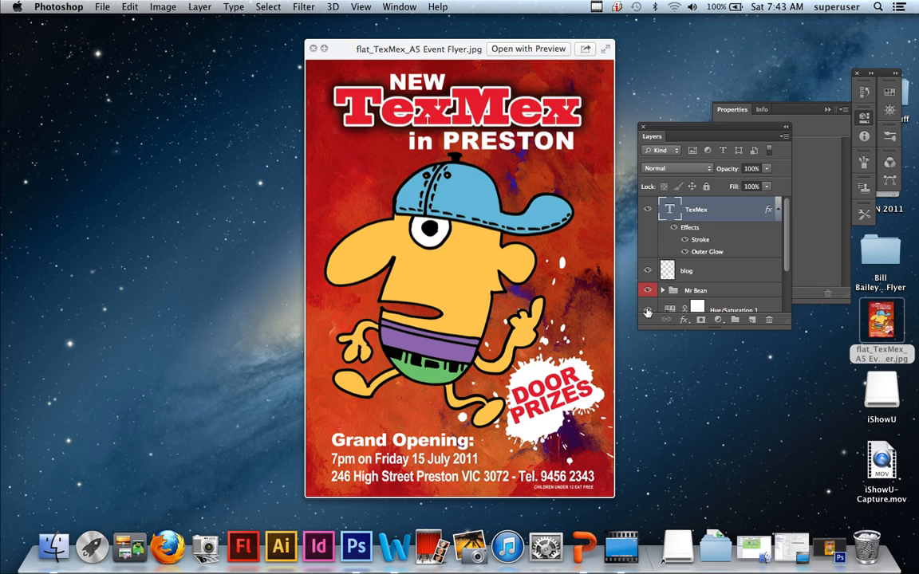
{"action": "left_click_drag", "start_coordinate": [699, 131], "coordinate": [699, 130]}
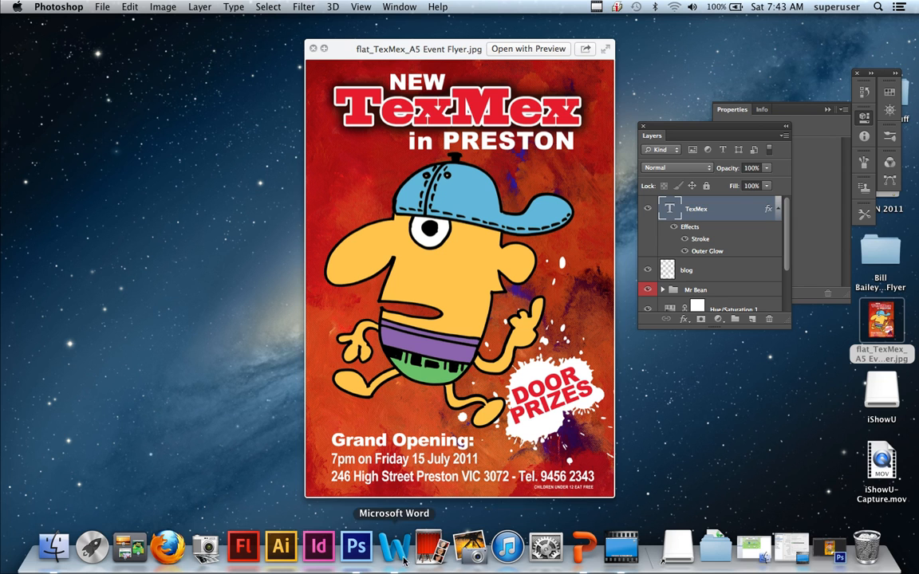
{"action": "left_click", "coordinate": [361, 551]}
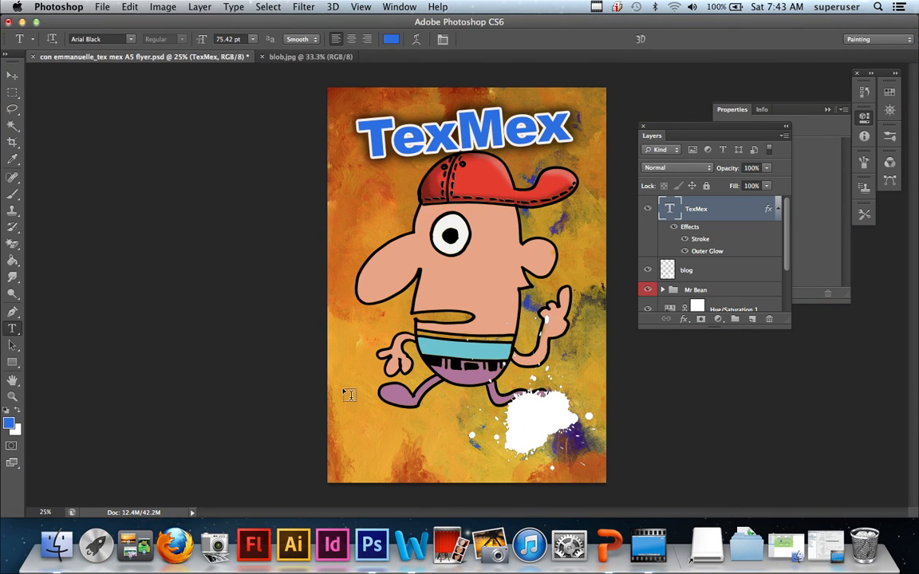
{"action": "left_click_drag", "start_coordinate": [343, 393], "coordinate": [588, 464]}
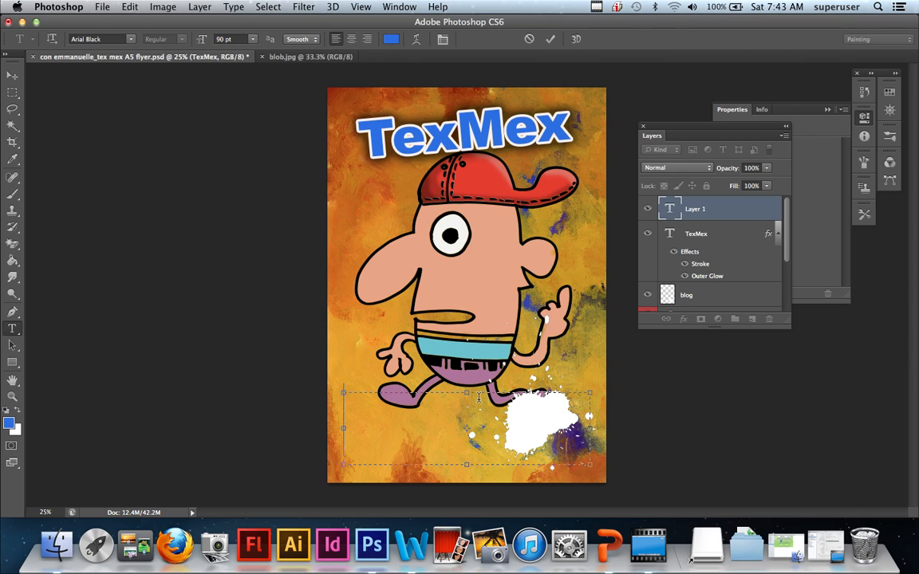
Enter the trial text "Grand Op" in the new text box and set all of it to 24 pt.
{"action": "type", "text": "Gre"}
{"action": "key", "text": "BackSpace"}
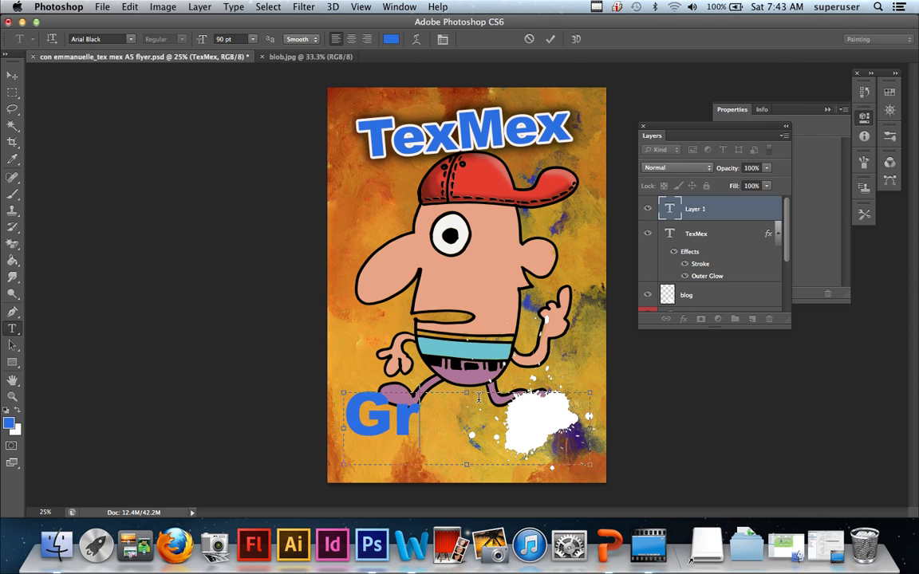
{"action": "type", "text": "and"}
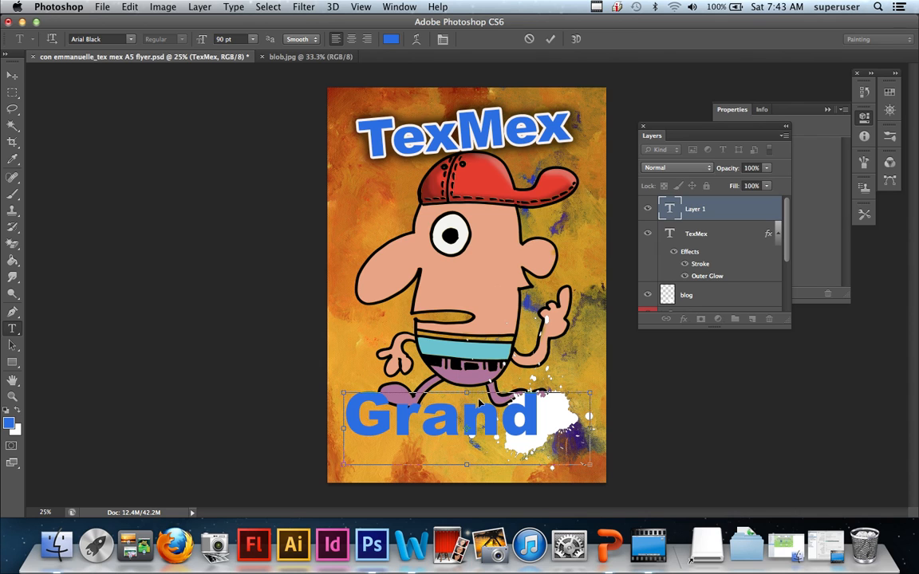
{"action": "double_click", "coordinate": [478, 404]}
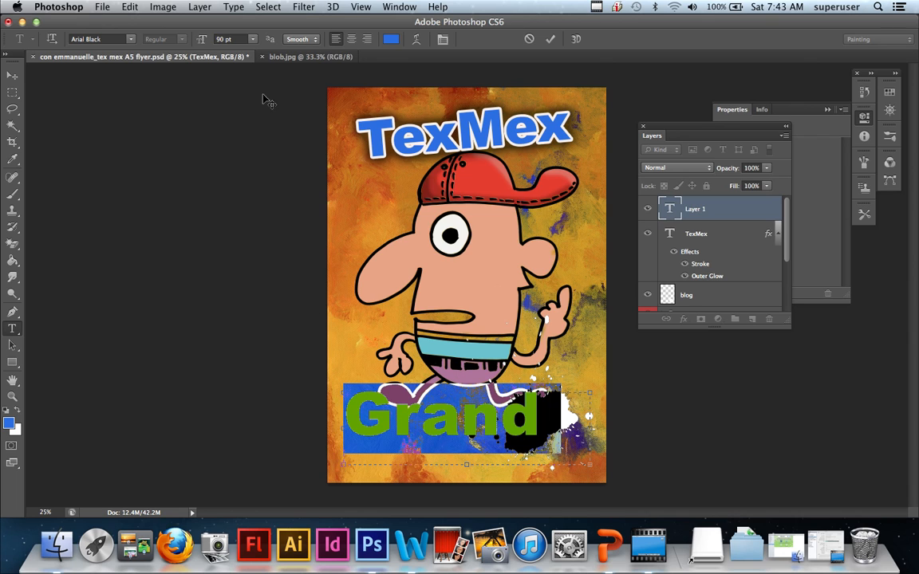
{"action": "left_click", "coordinate": [253, 40]}
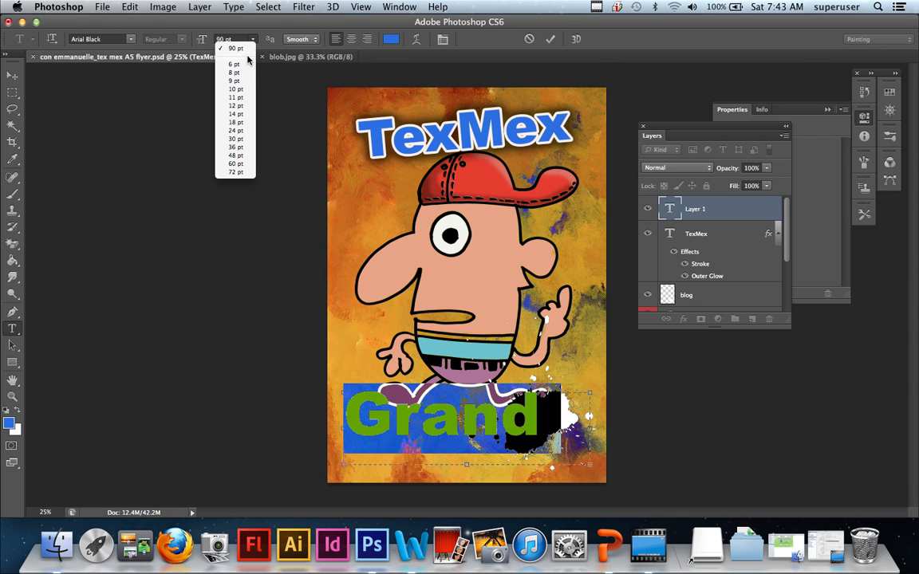
{"action": "left_click", "coordinate": [238, 130]}
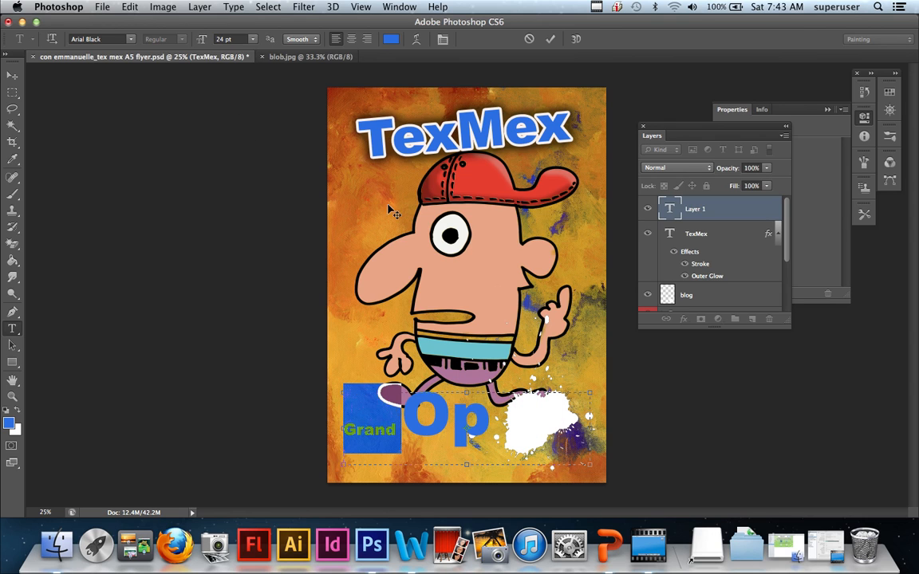
{"action": "key", "text": "ctrl+a"}
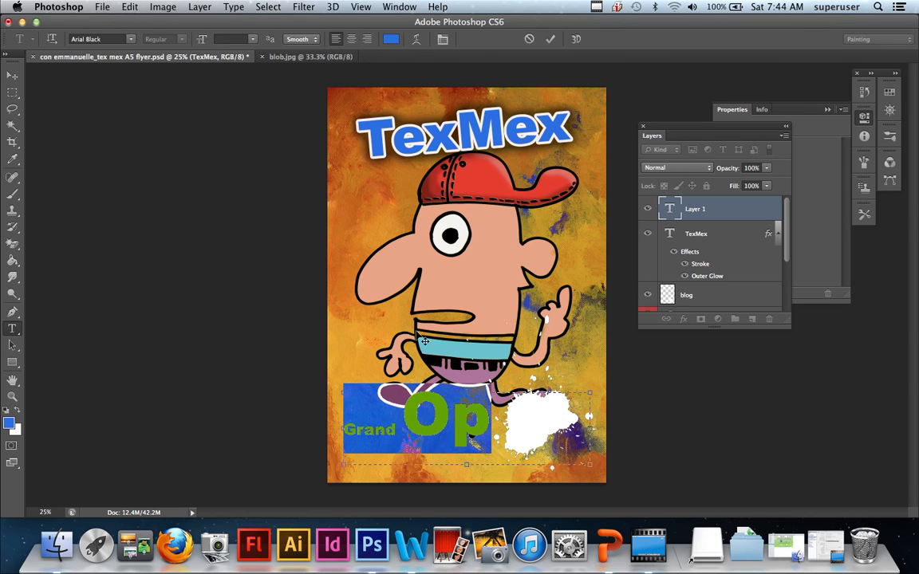
{"action": "left_click", "coordinate": [252, 39]}
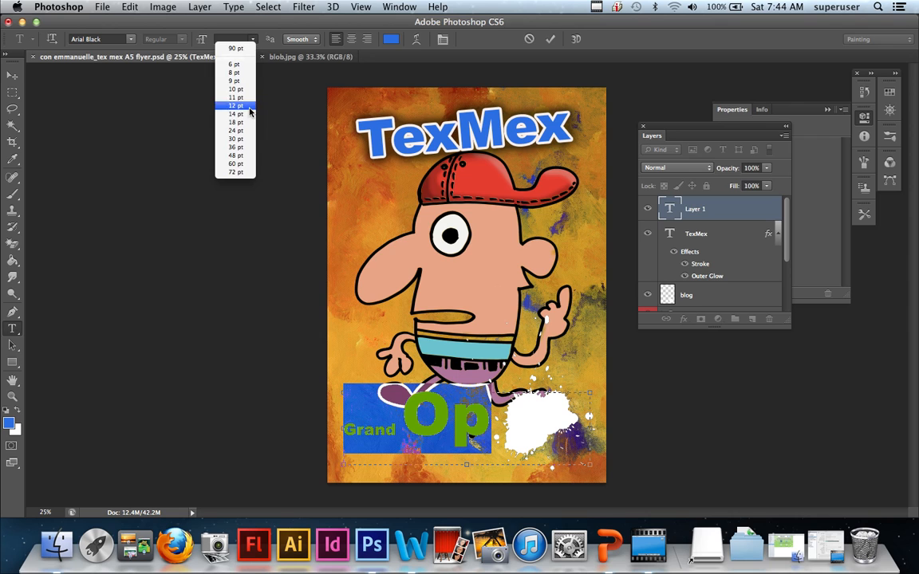
{"action": "left_click", "coordinate": [243, 130]}
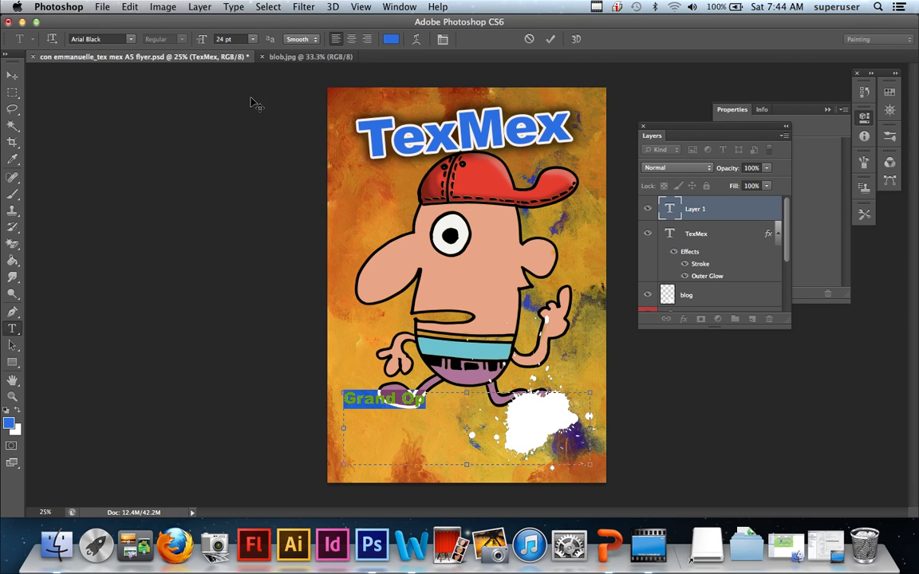
Change the colour of the selected "Grand Op" text to white.
{"action": "left_click", "coordinate": [390, 40]}
{"action": "left_click_drag", "start_coordinate": [299, 160], "coordinate": [290, 151]}
{"action": "left_click", "coordinate": [587, 142]}
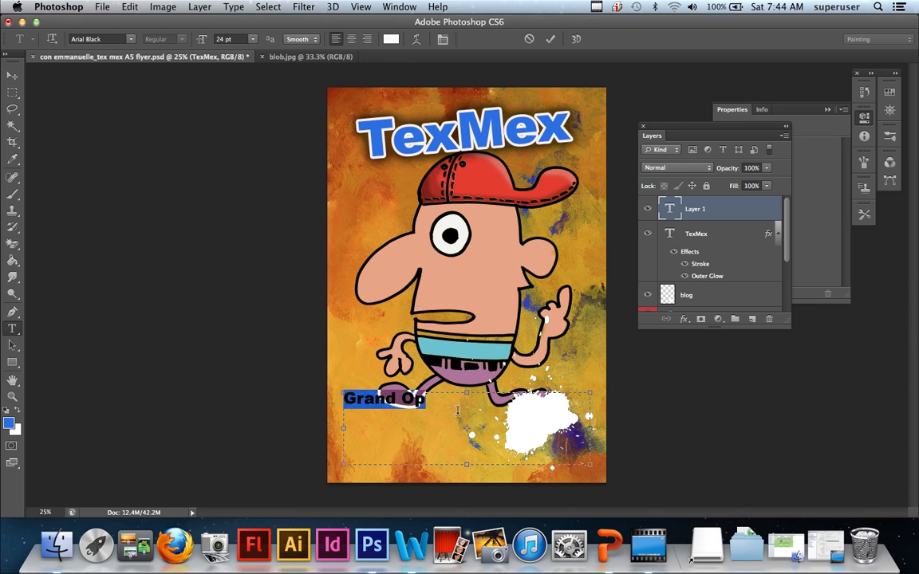
Replace the trial text with a white "Grand Opening" line, flush with the edge of its text box.
{"action": "key", "text": "BackSpace"}
{"action": "left_click", "coordinate": [460, 433], "text": "super"}
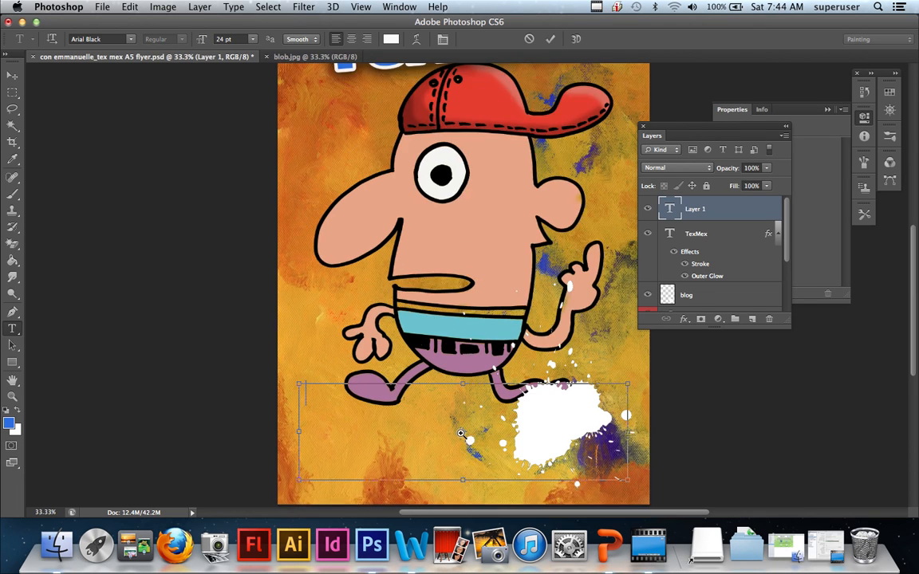
{"action": "left_click", "coordinate": [460, 433], "text": "super"}
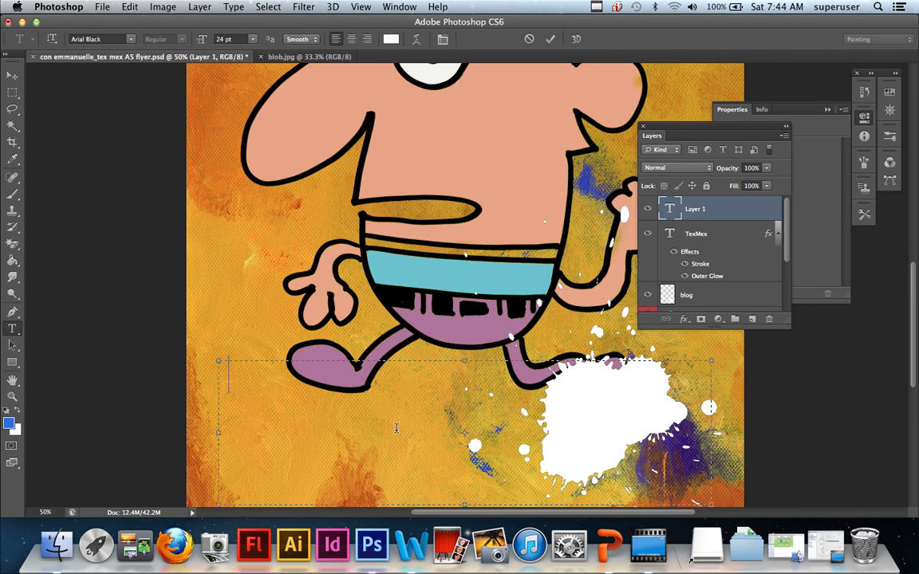
{"action": "type", "text": "Gra"}
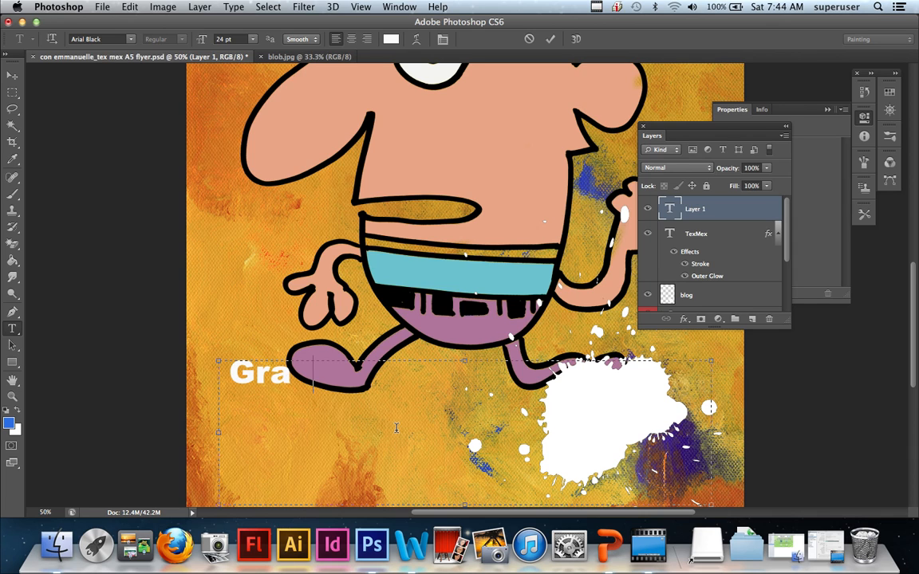
{"action": "type", "text": "nd Ope"}
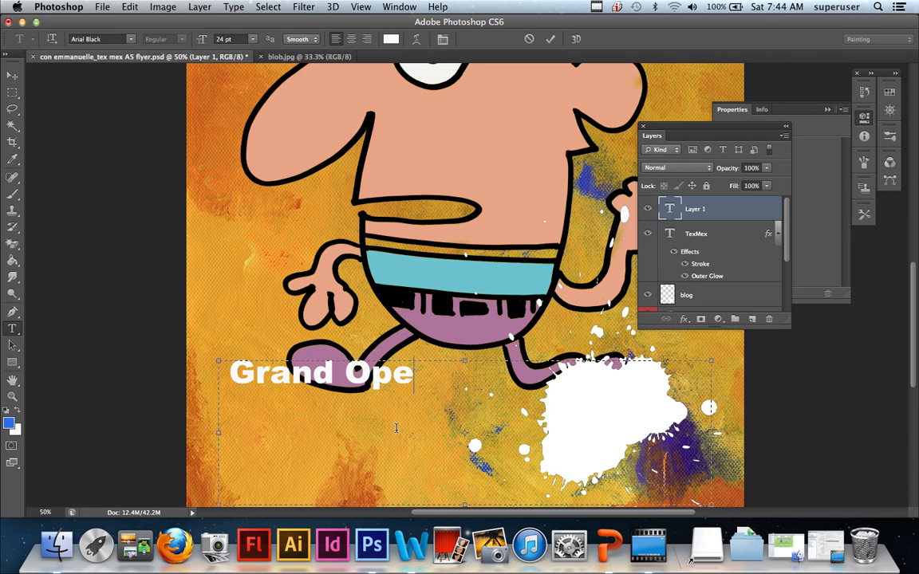
{"action": "type", "text": "ning"}
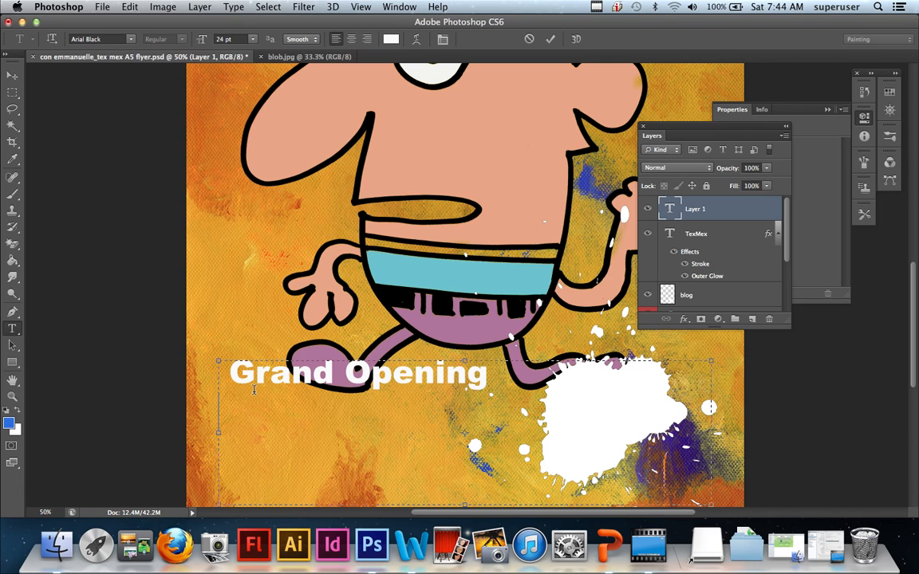
{"action": "left_click", "coordinate": [230, 372]}
{"action": "key", "text": "BackSpace"}
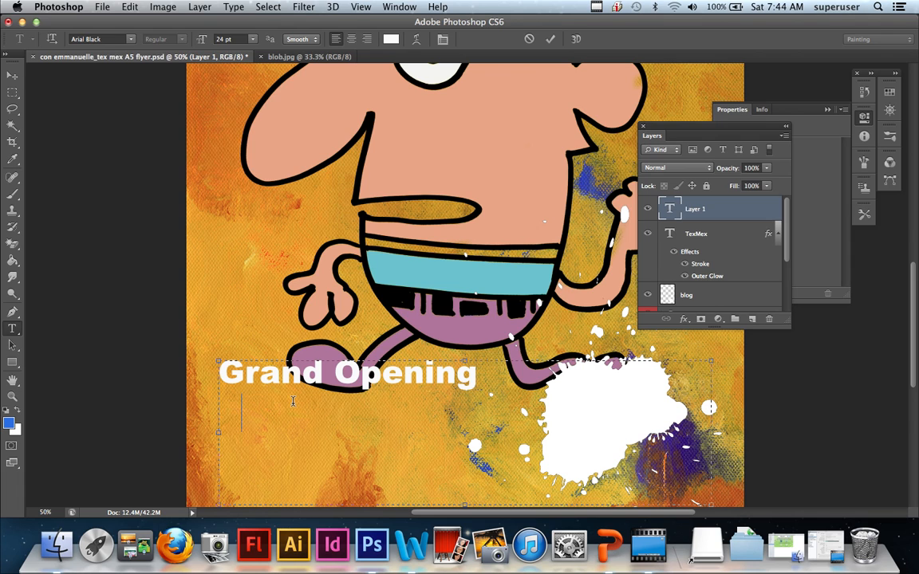
Add "Saturday the 14th of April 2013" on a new line below "Grand Opening" and finish editing the text box.
{"action": "type", "text": "Saturday"}
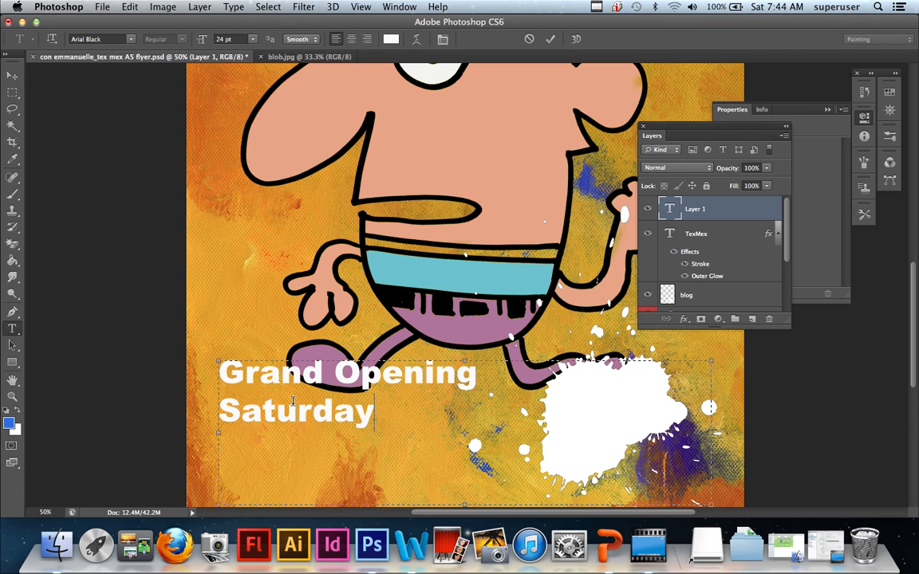
{"action": "type", "text": " the"}
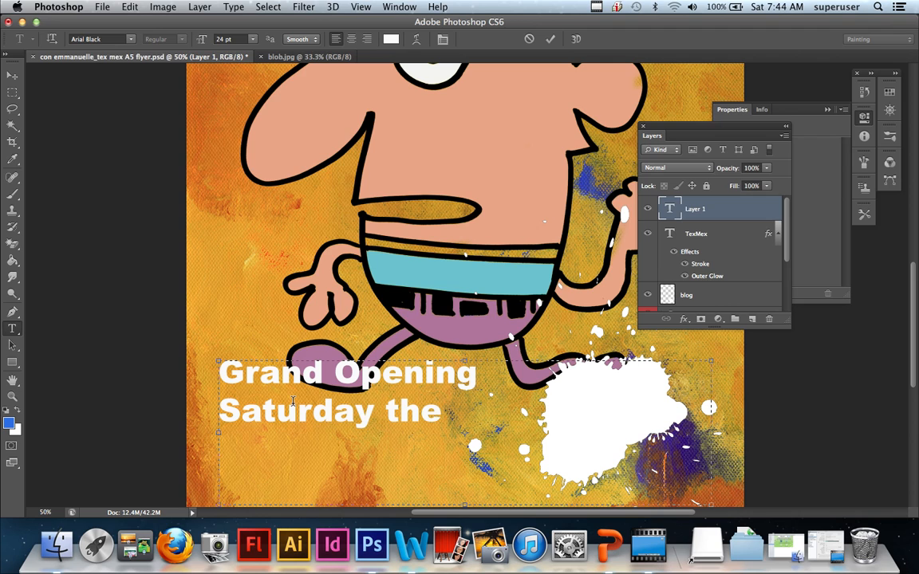
{"action": "type", "text": " 14"}
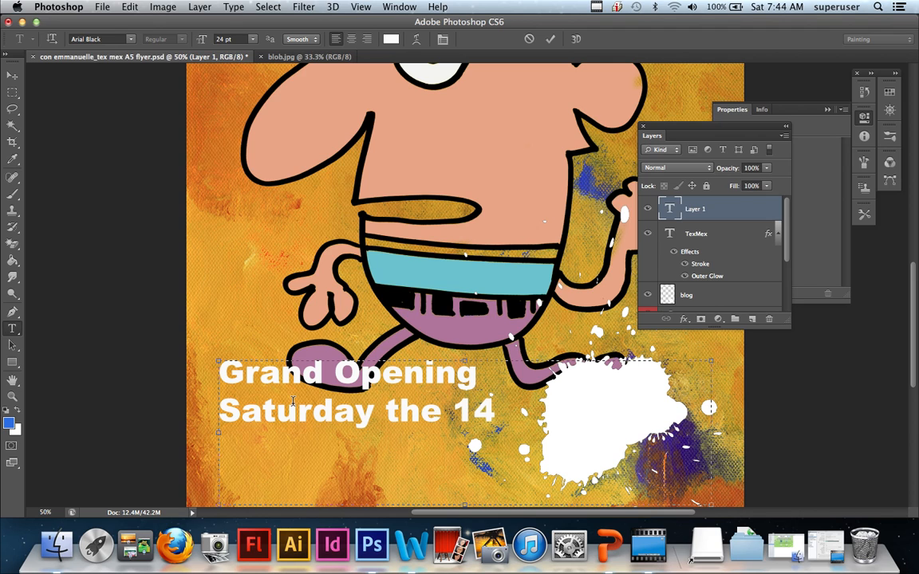
{"action": "type", "text": "th of"}
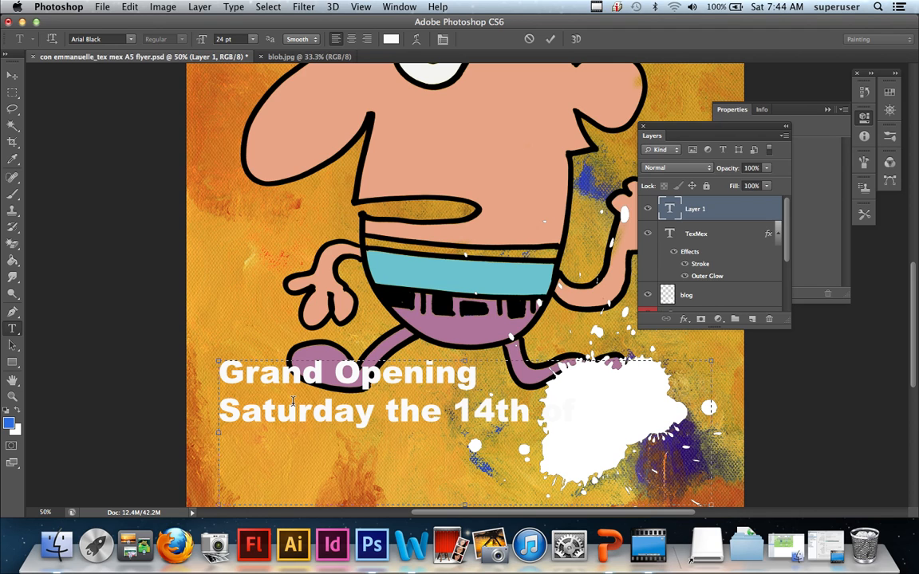
{"action": "type", "text": " April 2013"}
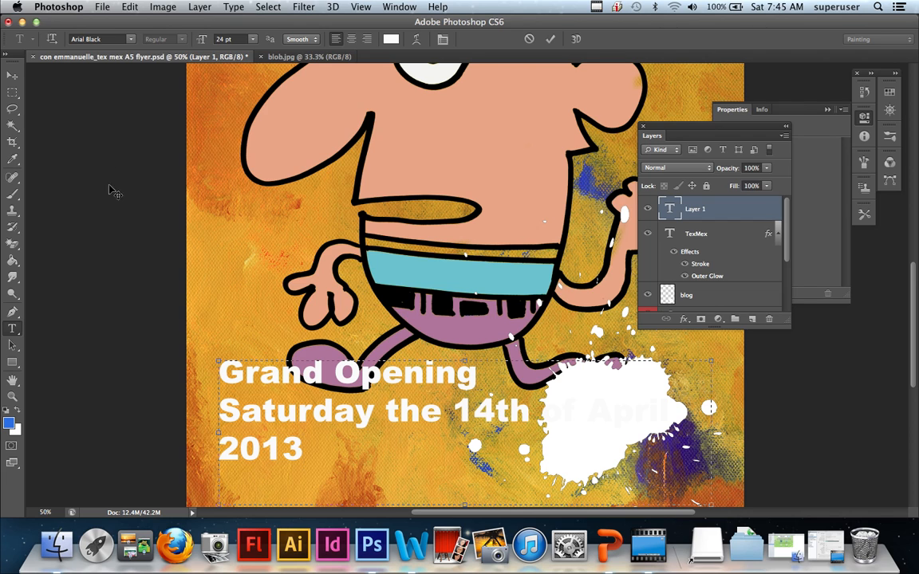
{"action": "left_click", "coordinate": [12, 77]}
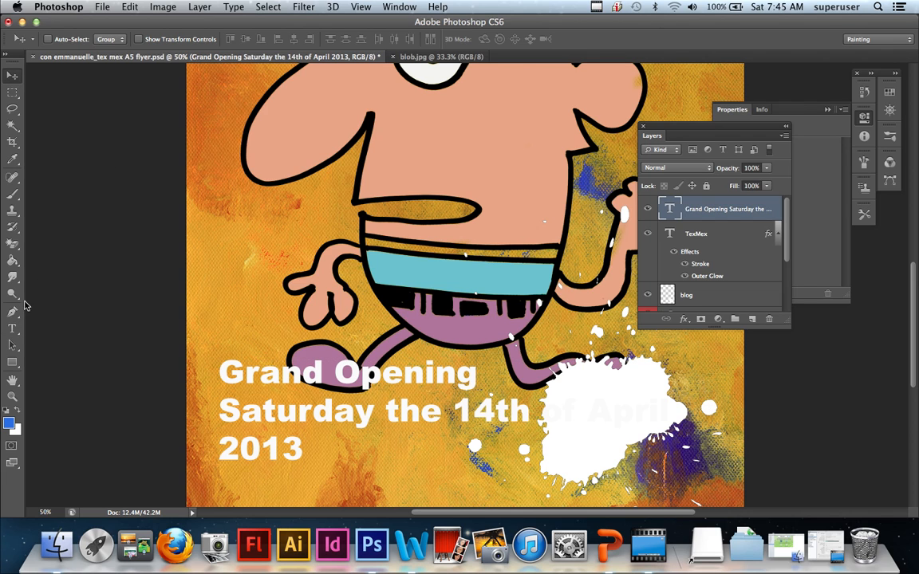
Start a separate point text reading "Sat" above the event text, without drawing a text box.
{"action": "left_click", "coordinate": [12, 328]}
{"action": "left_click", "coordinate": [224, 244]}
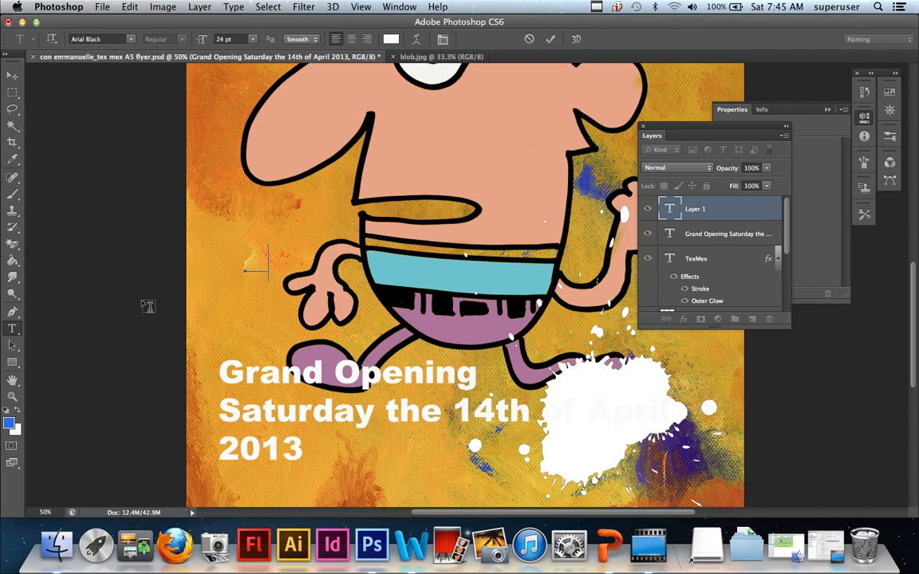
{"action": "type", "text": "Sat"}
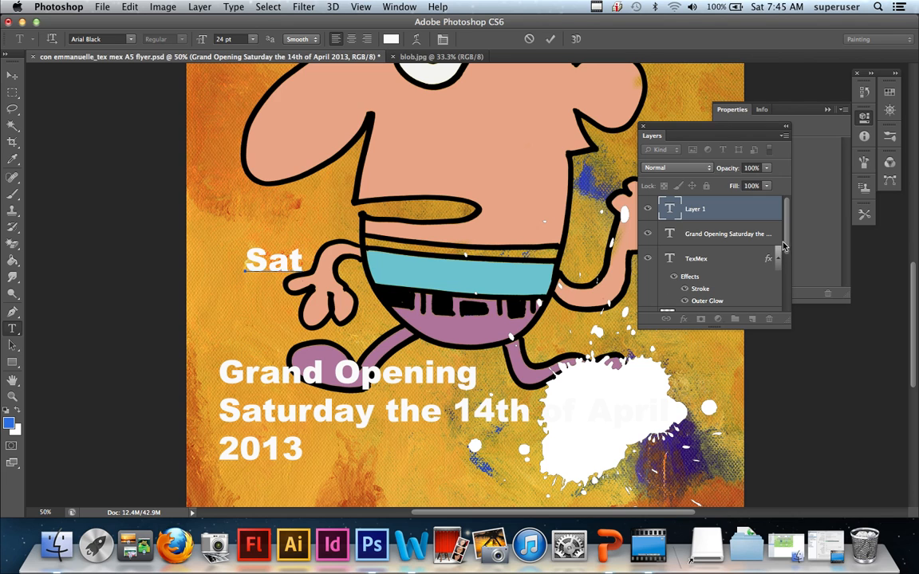
Hide the TexMex title layer and the Mr Bean group.
{"action": "scroll", "coordinate": [785, 241], "scroll_direction": "down", "scroll_amount": 3}
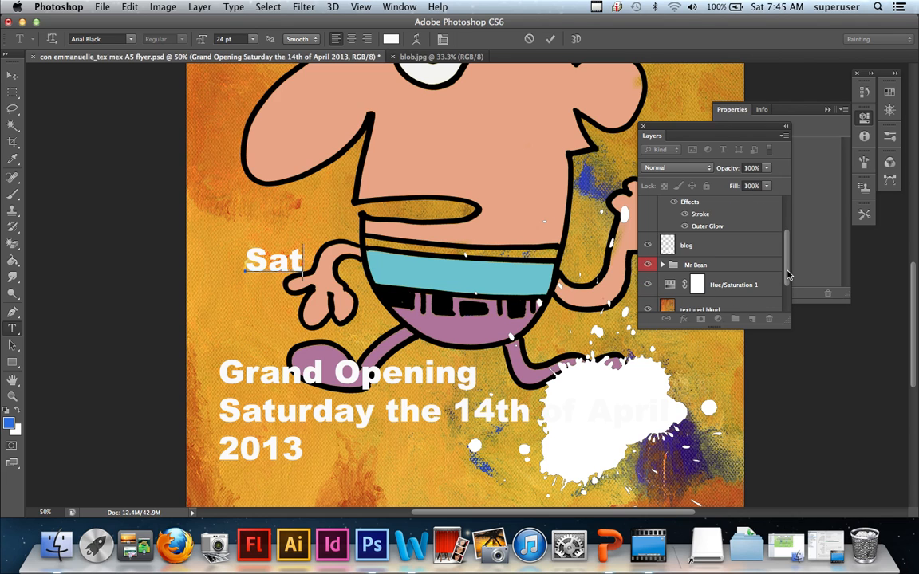
{"action": "left_click", "coordinate": [647, 267]}
{"action": "left_click", "coordinate": [648, 265]}
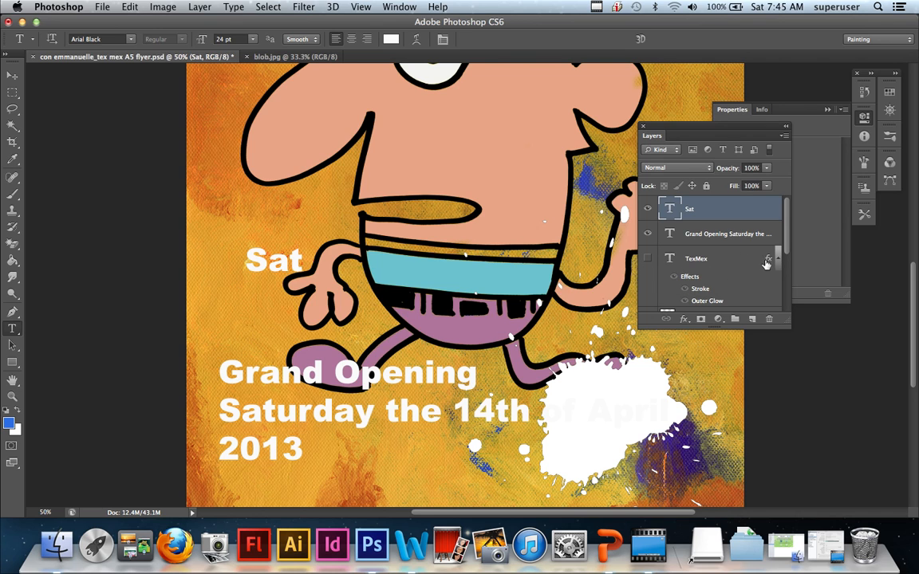
{"action": "scroll", "coordinate": [709, 227], "scroll_direction": "down", "scroll_amount": 2}
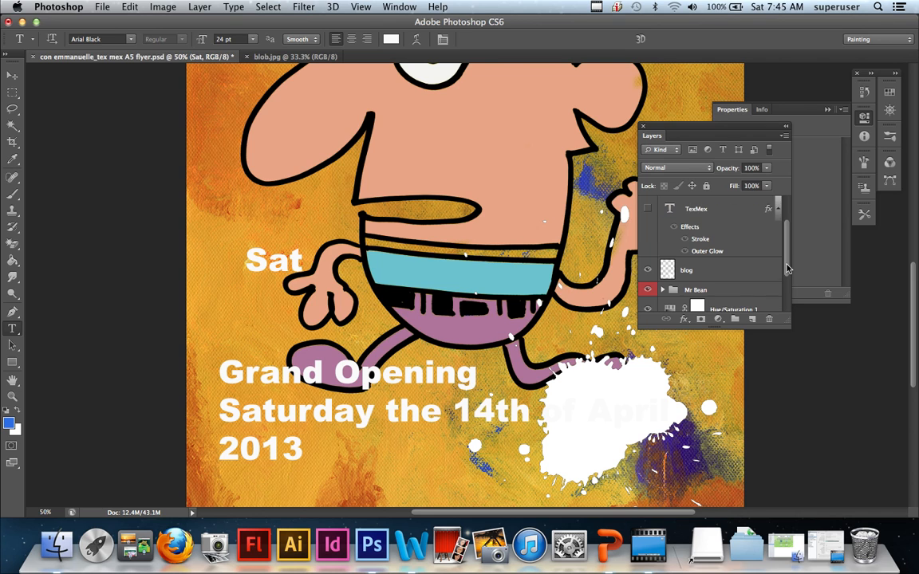
{"action": "left_click", "coordinate": [646, 290]}
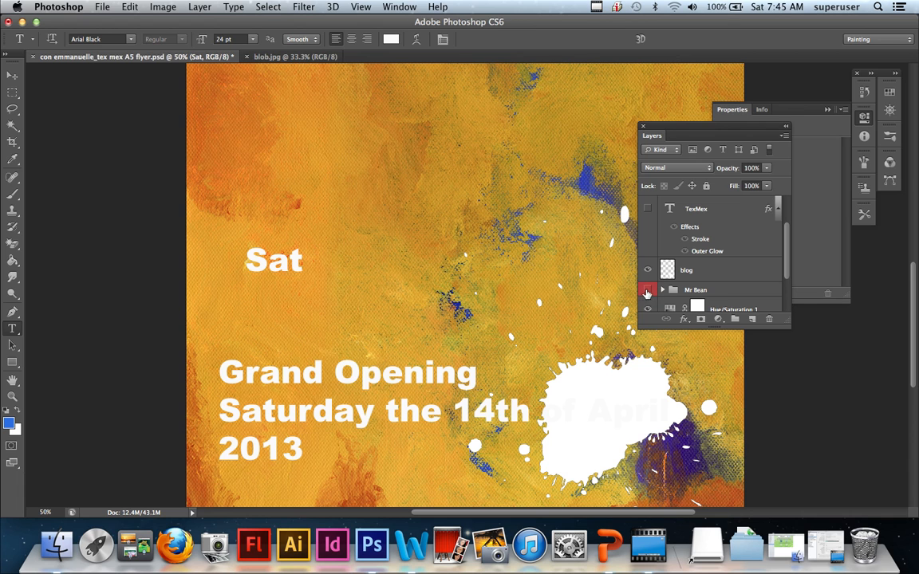
Extend the "Sat" point text to "Saturday the 14th of April" and clear the floating panels away from it.
{"action": "left_click", "coordinate": [270, 252]}
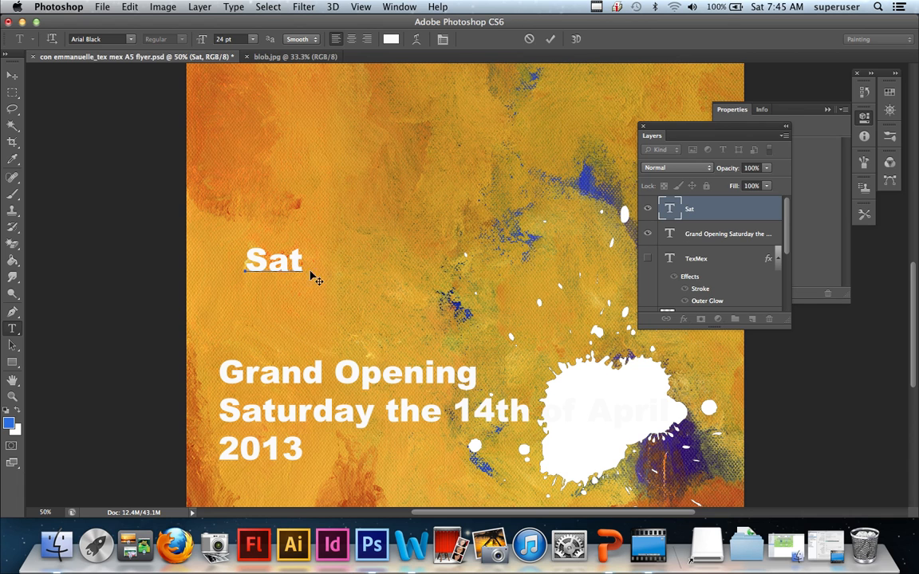
{"action": "type", "text": "ur"}
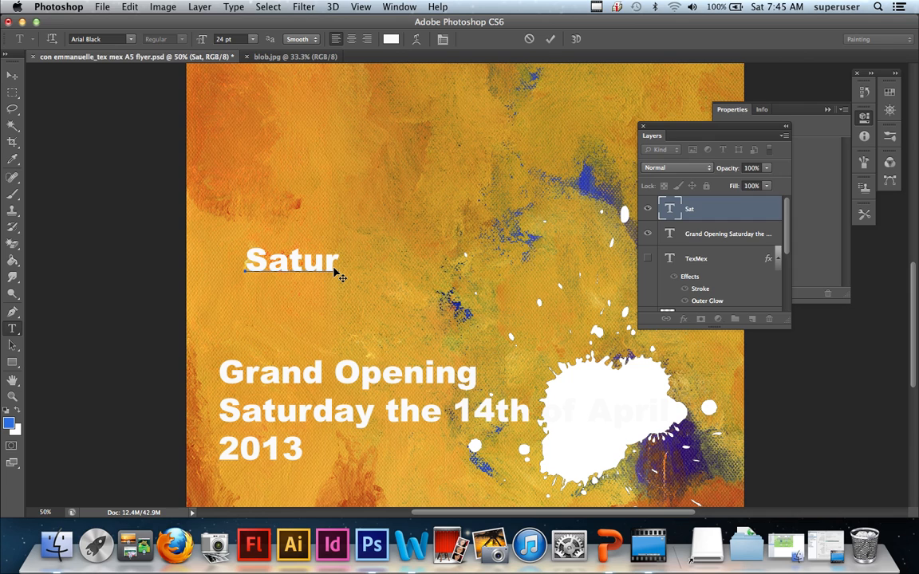
{"action": "type", "text": "day"}
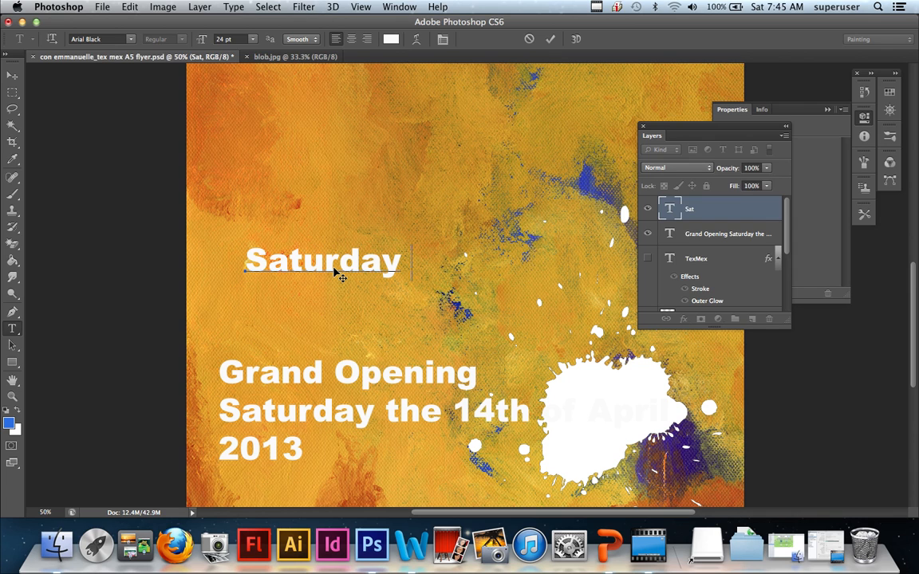
{"action": "type", "text": " the"}
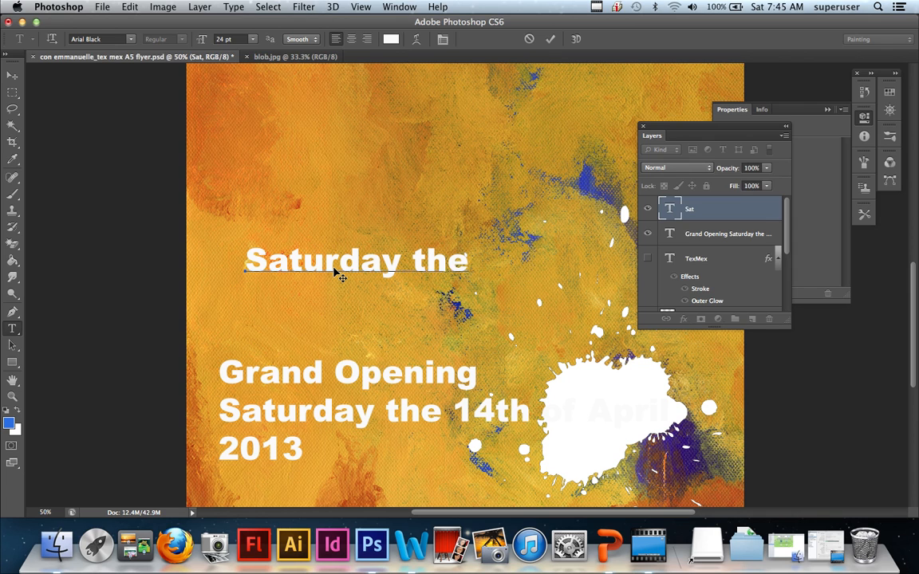
{"action": "type", "text": " 14th"}
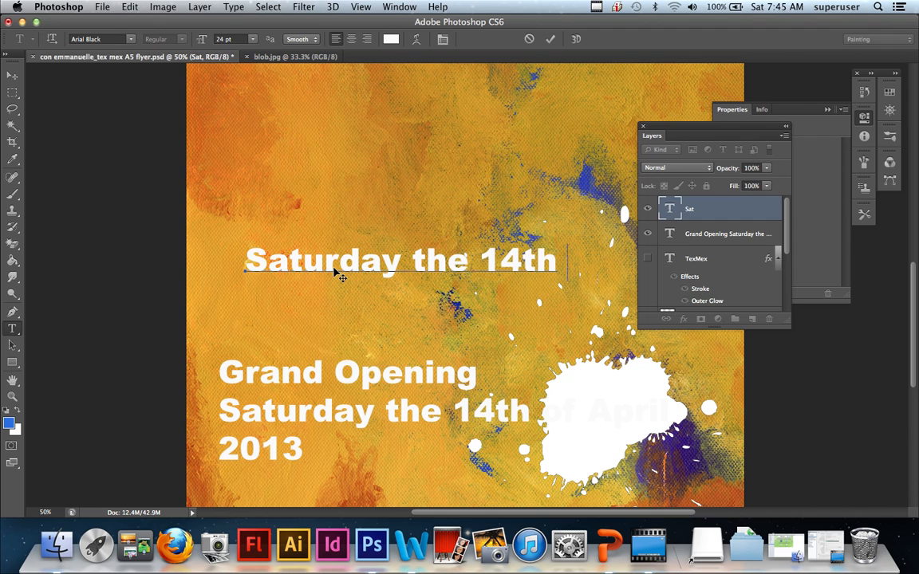
{"action": "type", "text": " of A"}
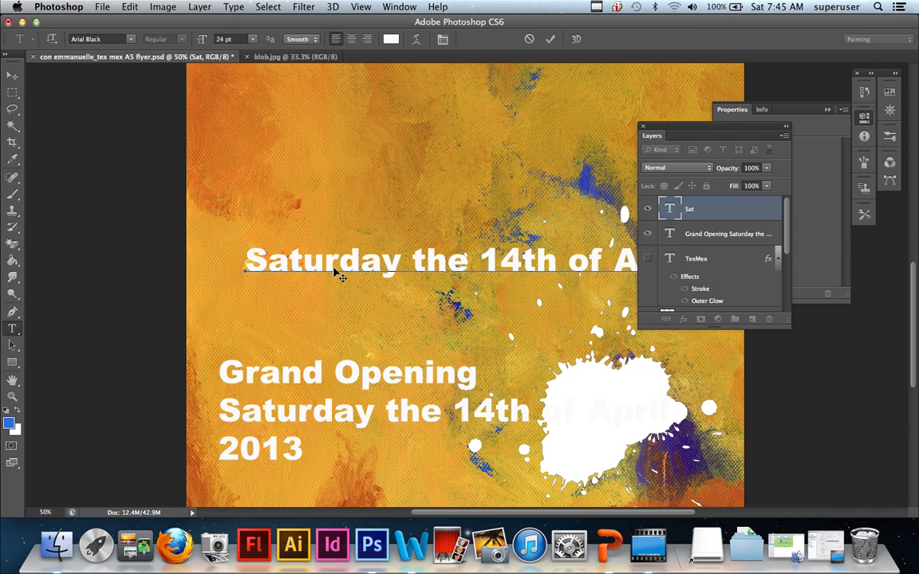
{"action": "left_click_drag", "start_coordinate": [666, 129], "coordinate": [755, 350]}
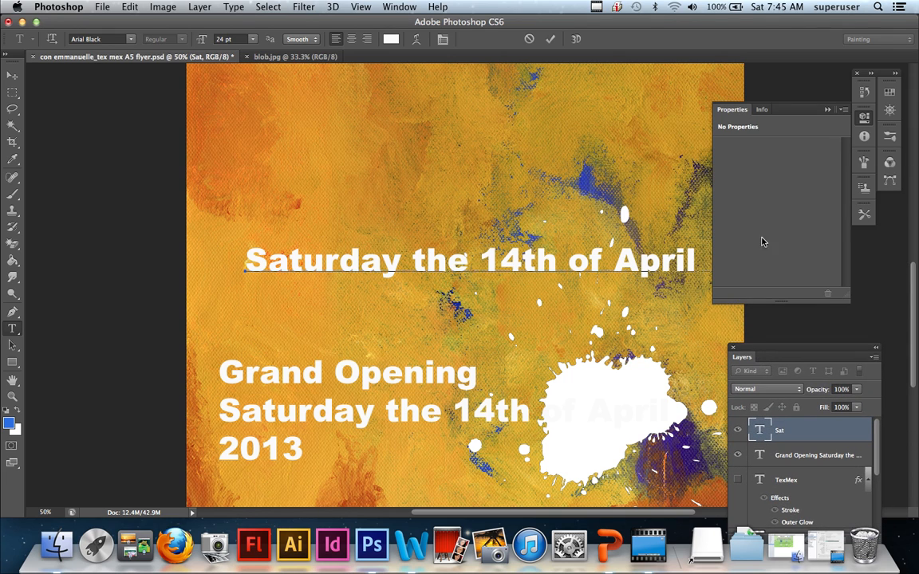
{"action": "left_click", "coordinate": [744, 113]}
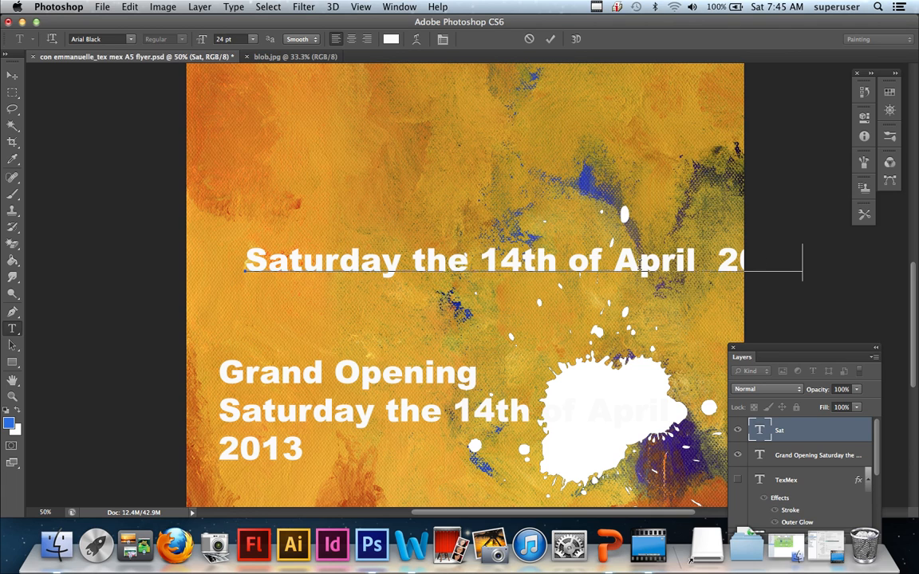
Add "2013 jksjcscscj" to the point text, break its line manually before "April" and finish editing.
{"action": "type", "text": "blah bl"}
{"action": "left_click", "coordinate": [618, 264]}
{"action": "key", "text": "Return"}
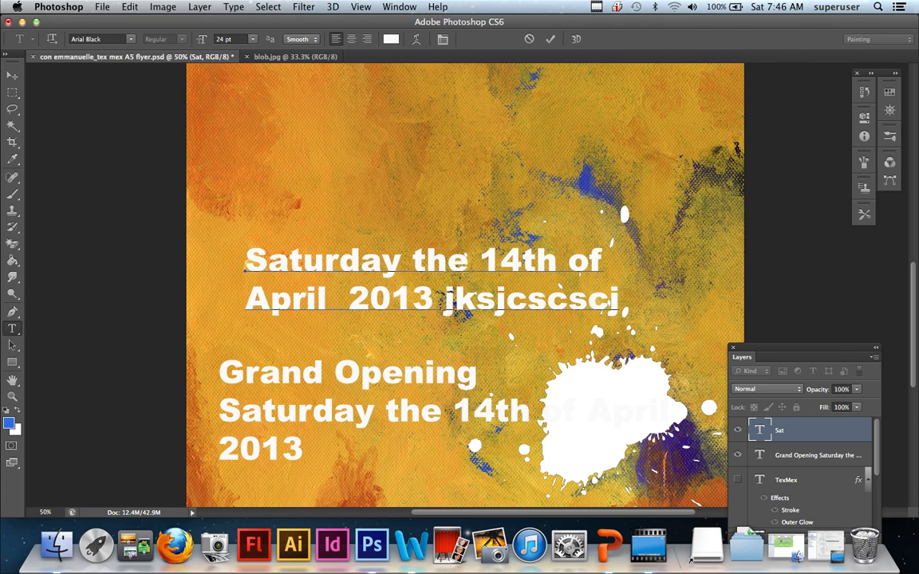
{"action": "key", "text": "super+Return"}
{"action": "key", "text": "v"}
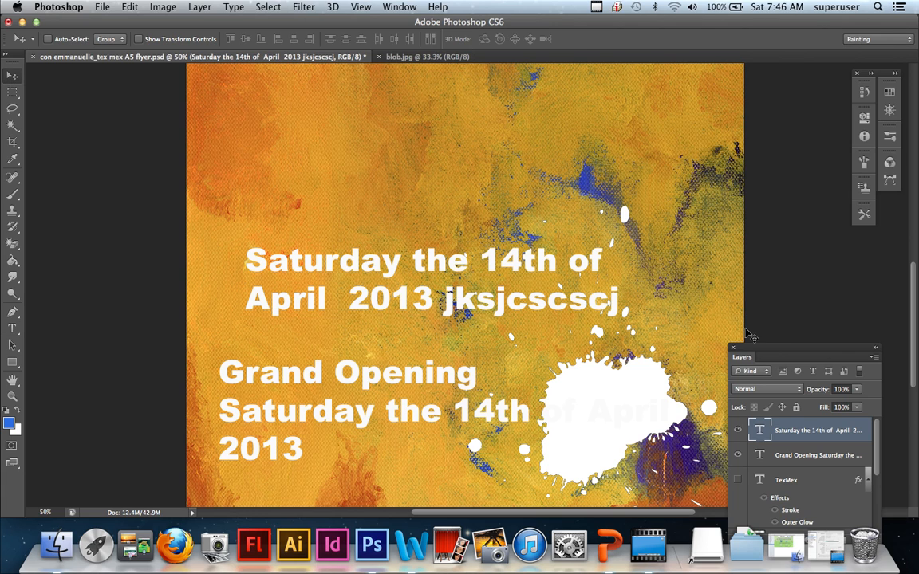
Delete the trial point text layer "Saturday the 14th of April 2013 jksjcscscj".
{"action": "left_click_drag", "start_coordinate": [795, 350], "coordinate": [763, 183]}
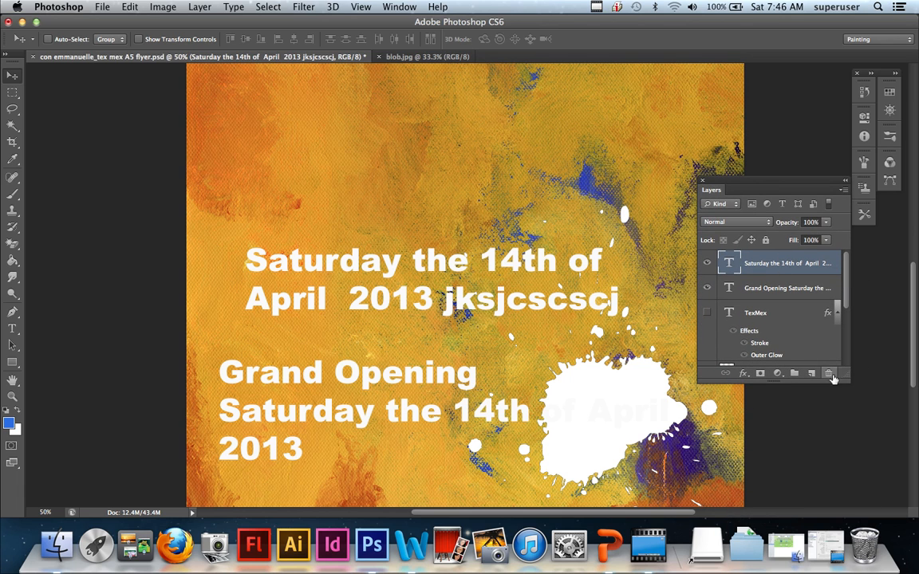
{"action": "key", "text": "Delete"}
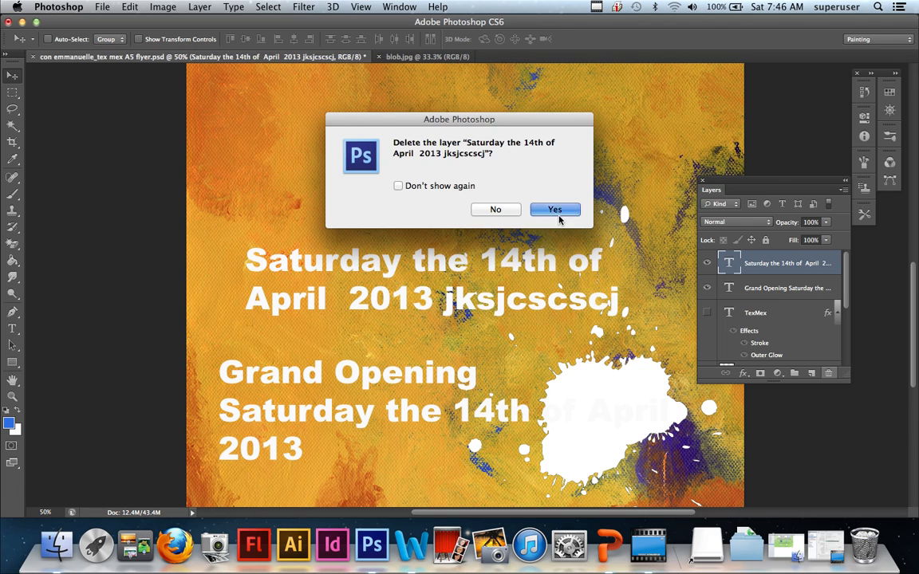
{"action": "left_click", "coordinate": [566, 214]}
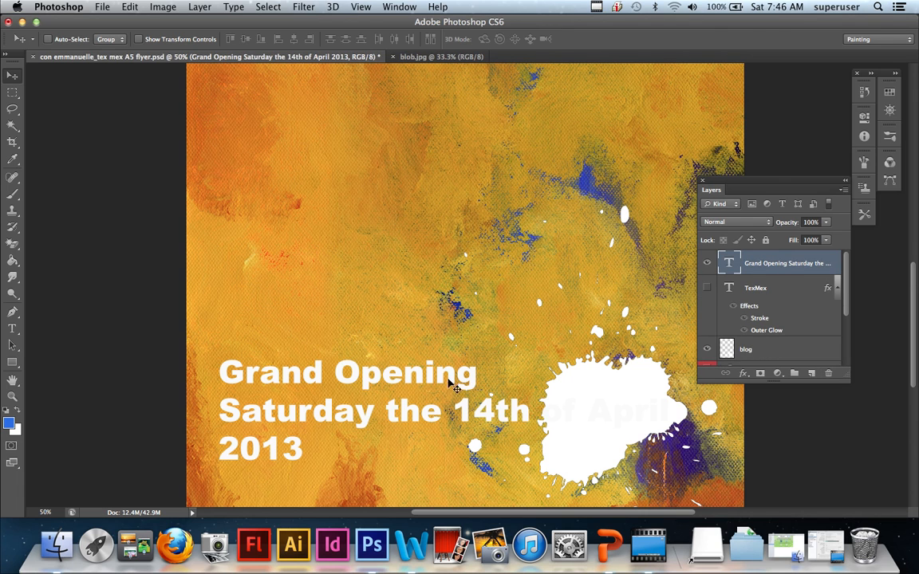
Move the Grand Opening text block up, clear of the large white splatter, and scale it down to about 93%.
{"action": "left_click_drag", "start_coordinate": [407, 403], "coordinate": [409, 216]}
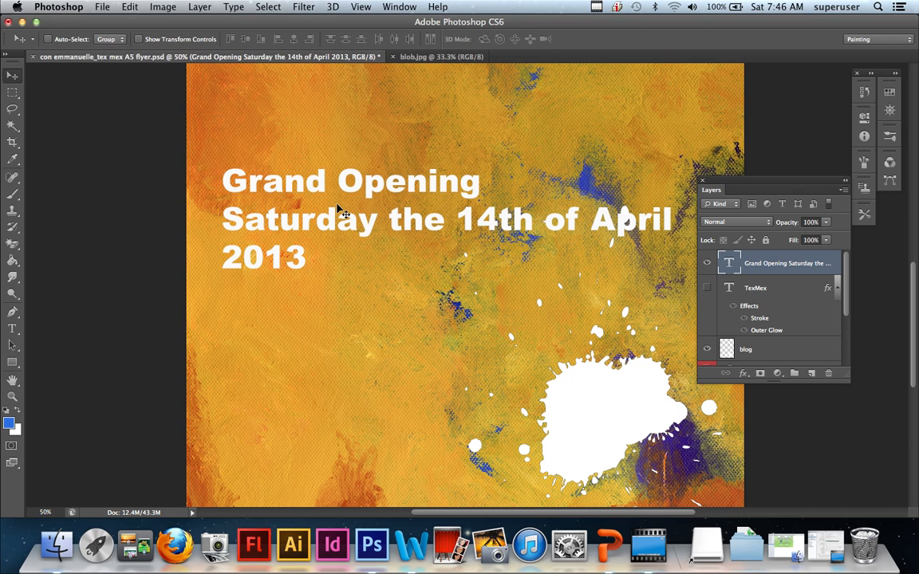
{"action": "key", "text": "super+t"}
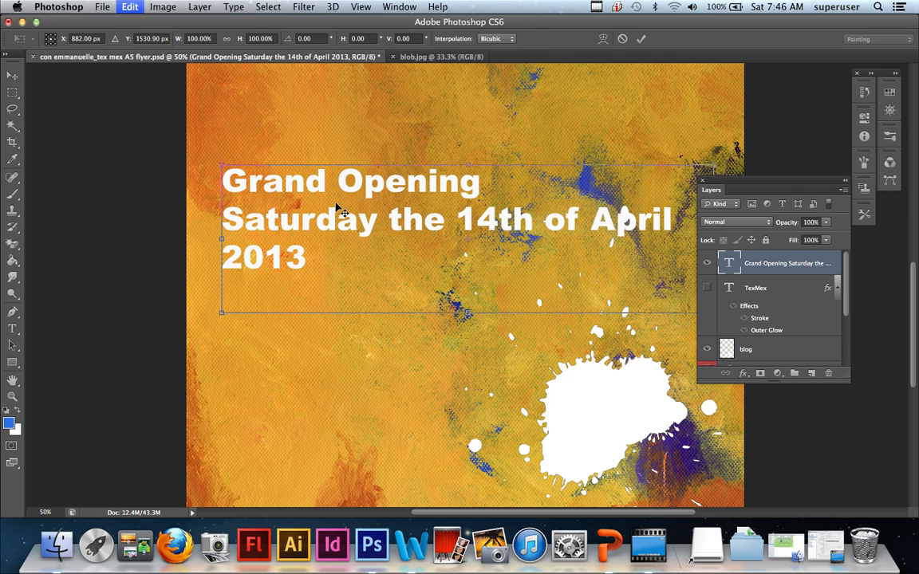
{"action": "left_click_drag", "start_coordinate": [225, 168], "coordinate": [254, 174]}
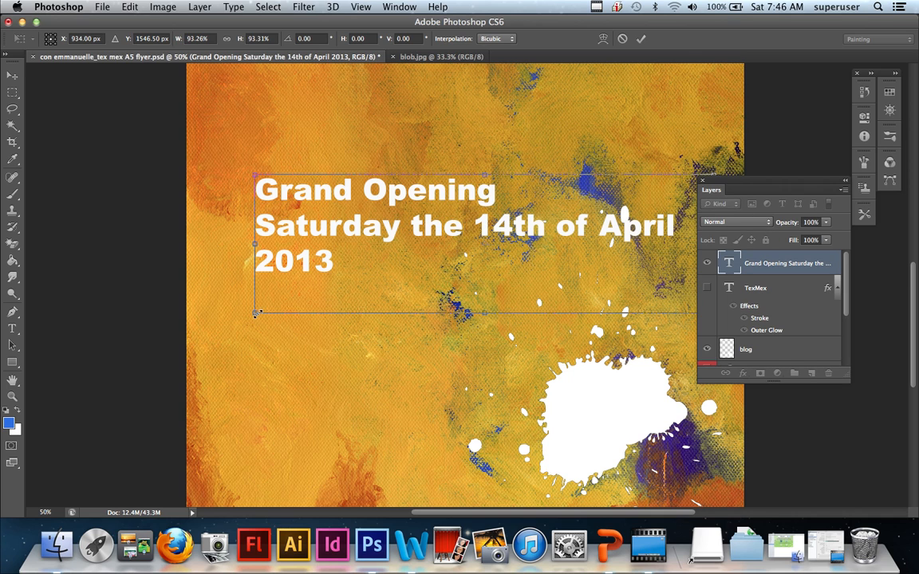
{"action": "key", "text": "Return"}
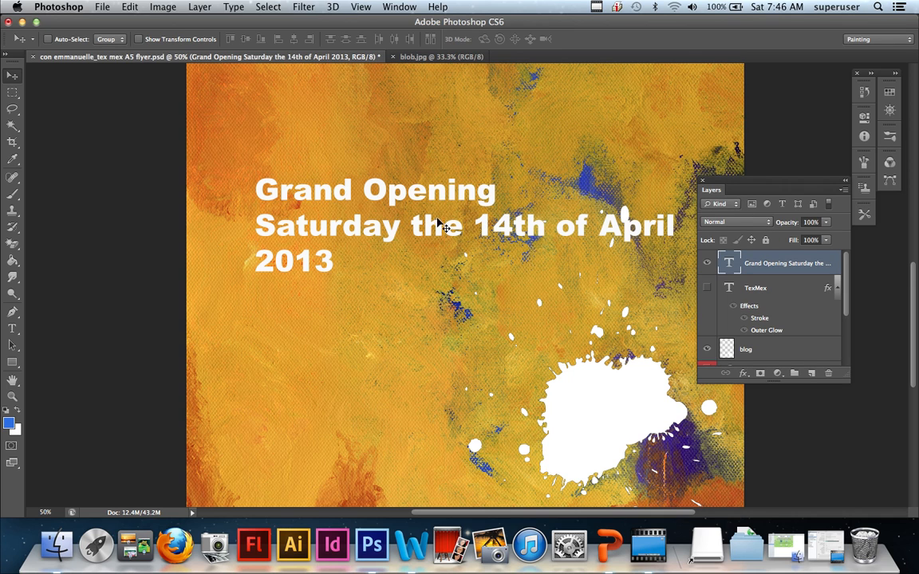
Shift the Grand Opening text block slightly left and set its "Grand Opening" line to 36 pt.
{"action": "left_click_drag", "start_coordinate": [435, 224], "coordinate": [415, 225]}
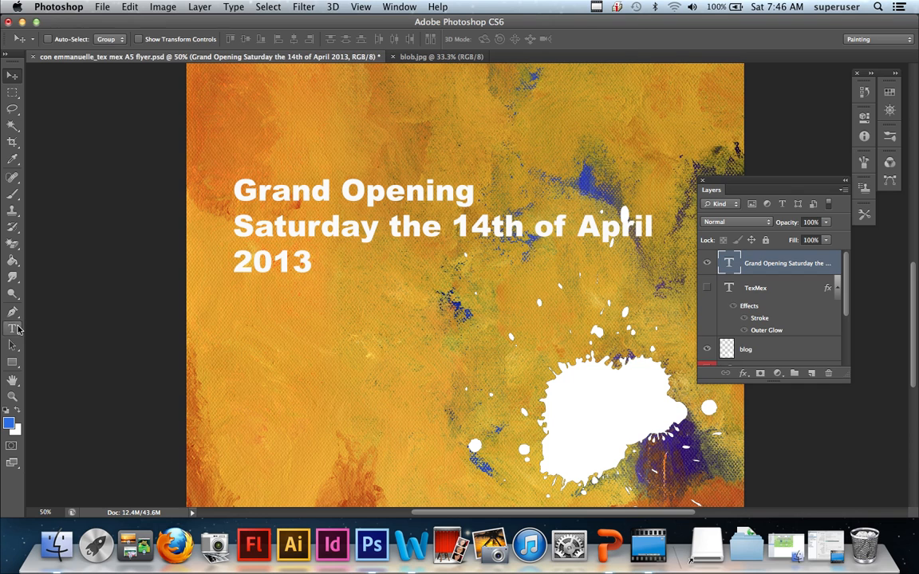
{"action": "left_click", "coordinate": [13, 329]}
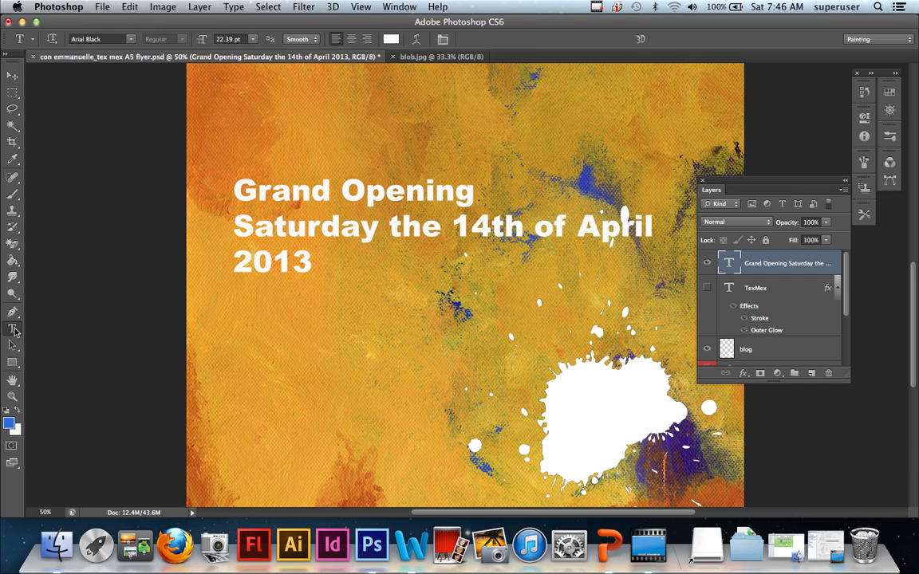
{"action": "double_click", "coordinate": [419, 227]}
{"action": "double_click", "coordinate": [486, 227]}
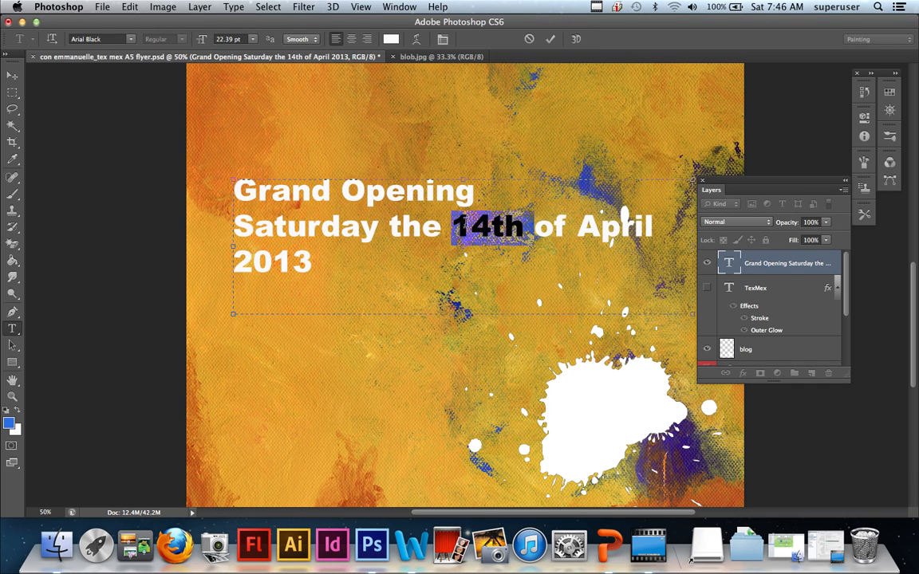
{"action": "double_click", "coordinate": [429, 192]}
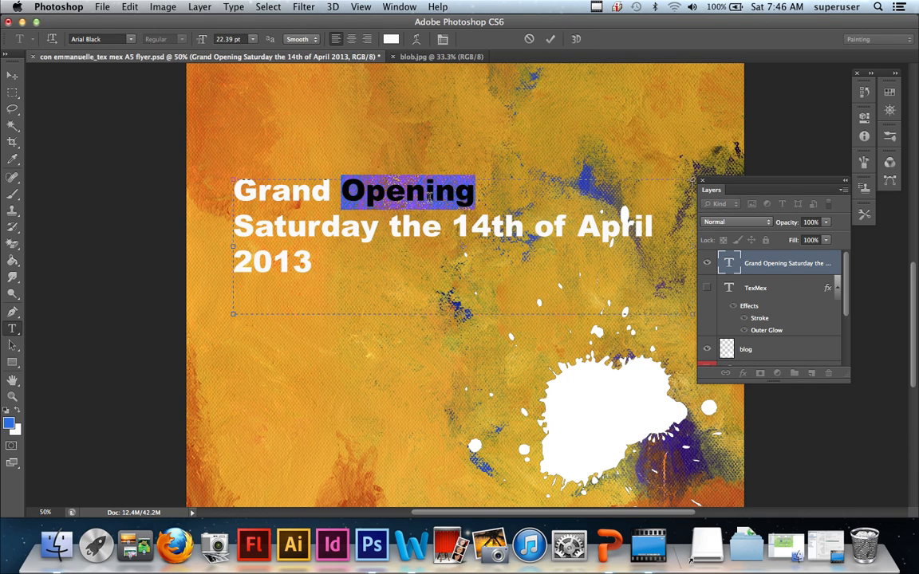
{"action": "left_click", "coordinate": [388, 225]}
{"action": "left_click_drag", "start_coordinate": [475, 194], "coordinate": [248, 189]}
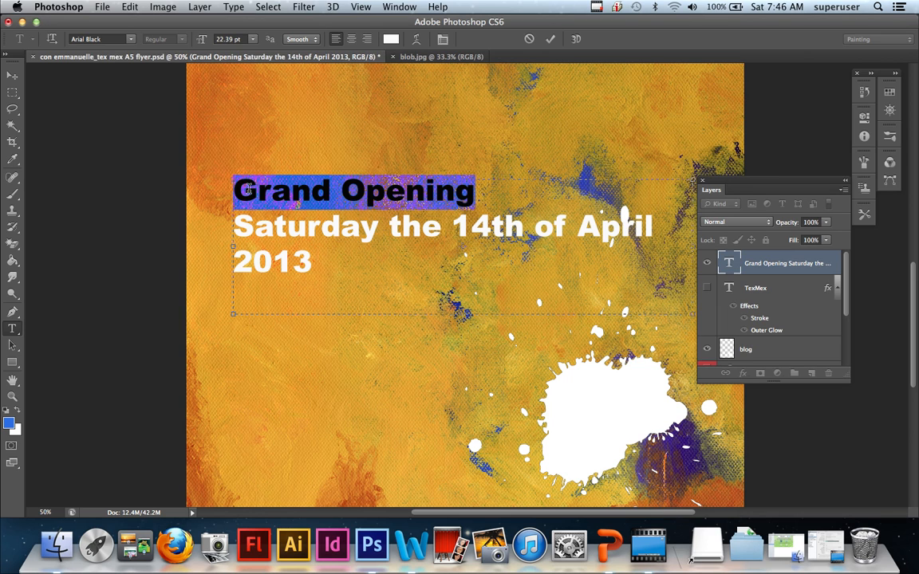
{"action": "left_click", "coordinate": [252, 39]}
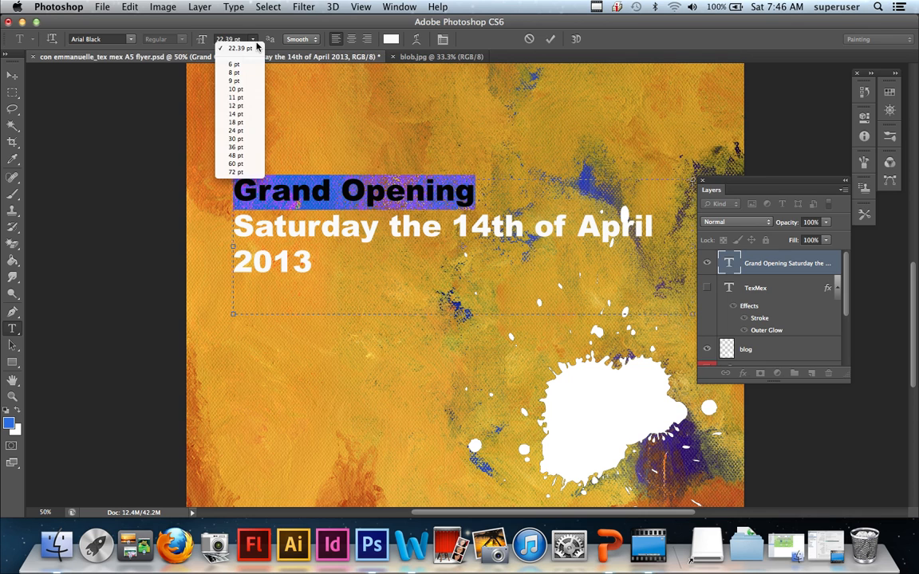
{"action": "left_click", "coordinate": [235, 146]}
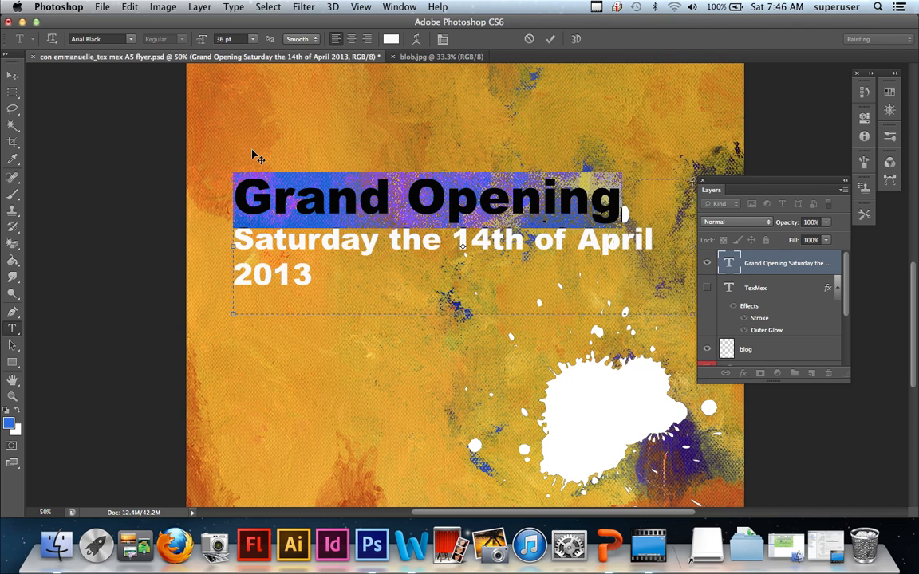
Replace the last "a" in "Saturday" with an "o" and restore the "a".
{"action": "left_click", "coordinate": [456, 236]}
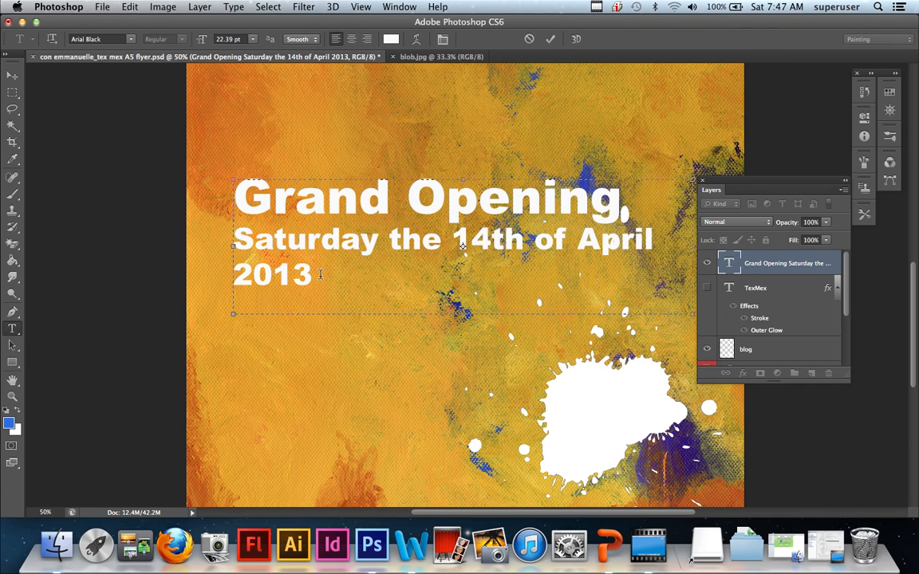
{"action": "left_click", "coordinate": [356, 248]}
{"action": "left_click_drag", "start_coordinate": [348, 247], "coordinate": [327, 249]}
{"action": "type", "text": "o"}
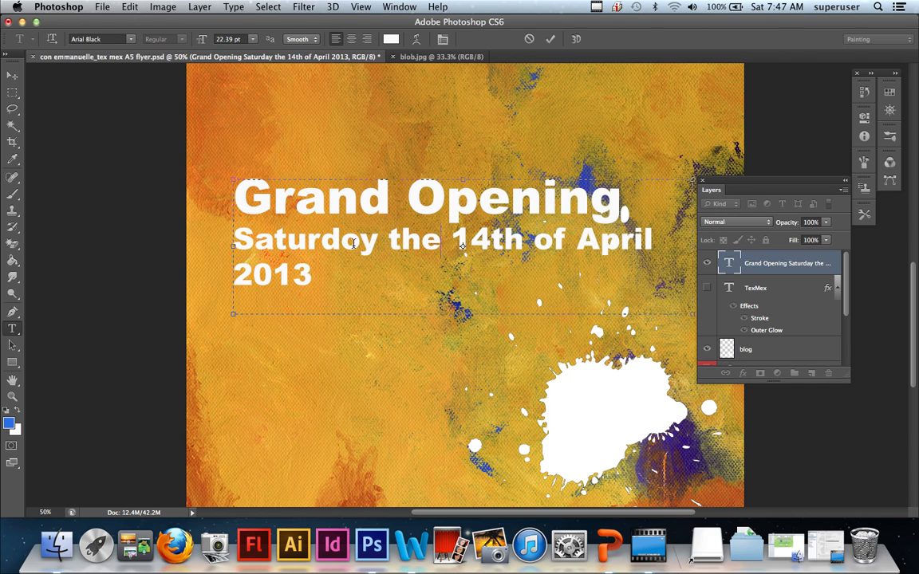
{"action": "left_click_drag", "start_coordinate": [361, 243], "coordinate": [340, 243]}
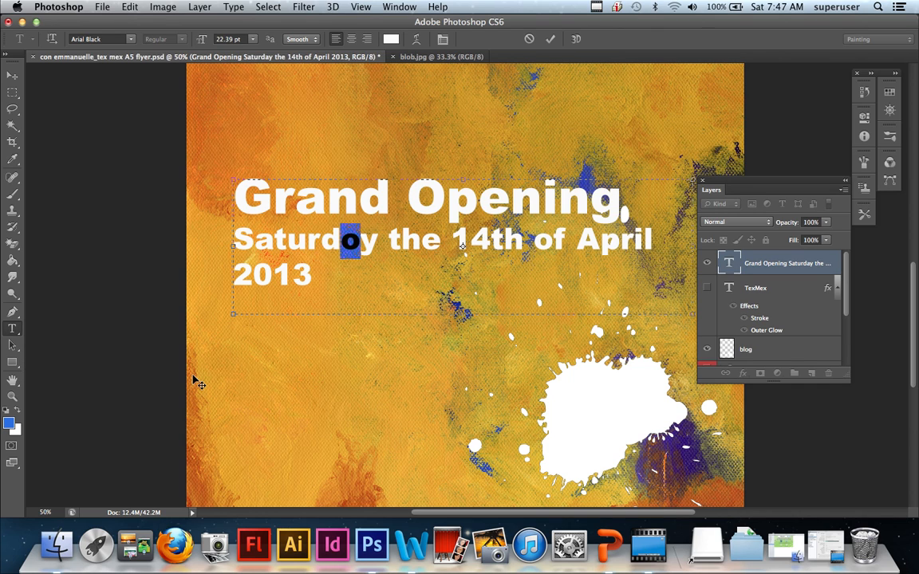
{"action": "type", "text": "a"}
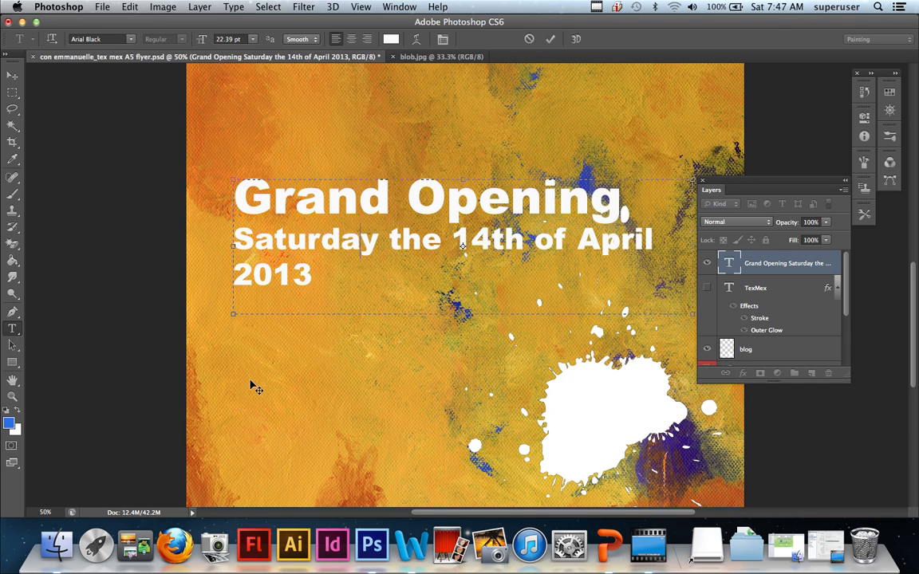
Set the "Saturday the 14th of April 2013" line to 18 pt.
{"action": "left_click_drag", "start_coordinate": [326, 280], "coordinate": [239, 240]}
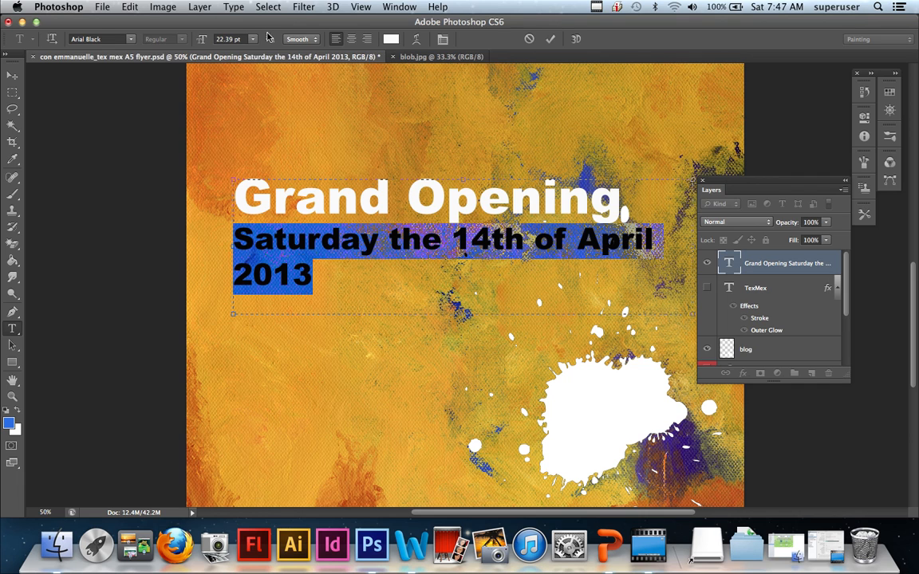
{"action": "left_click", "coordinate": [231, 40]}
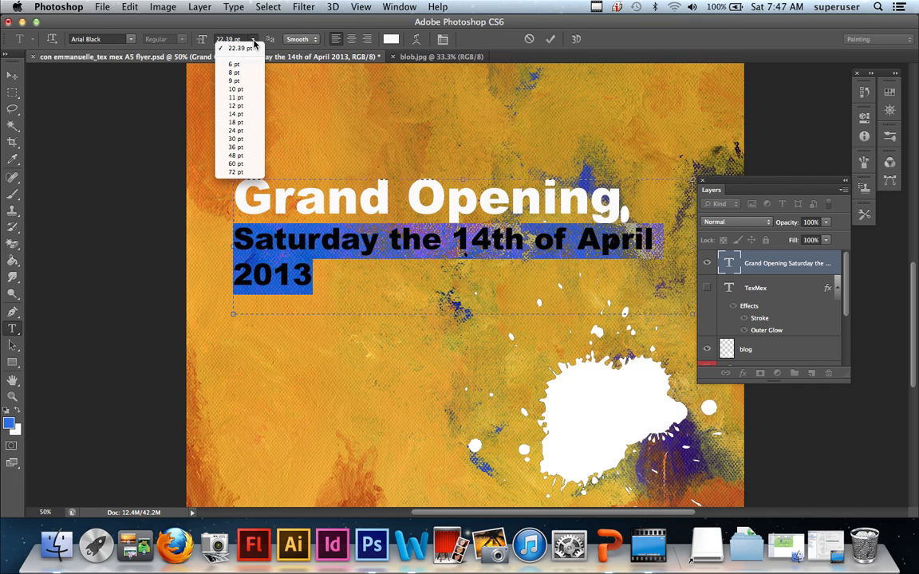
{"action": "left_click", "coordinate": [248, 130]}
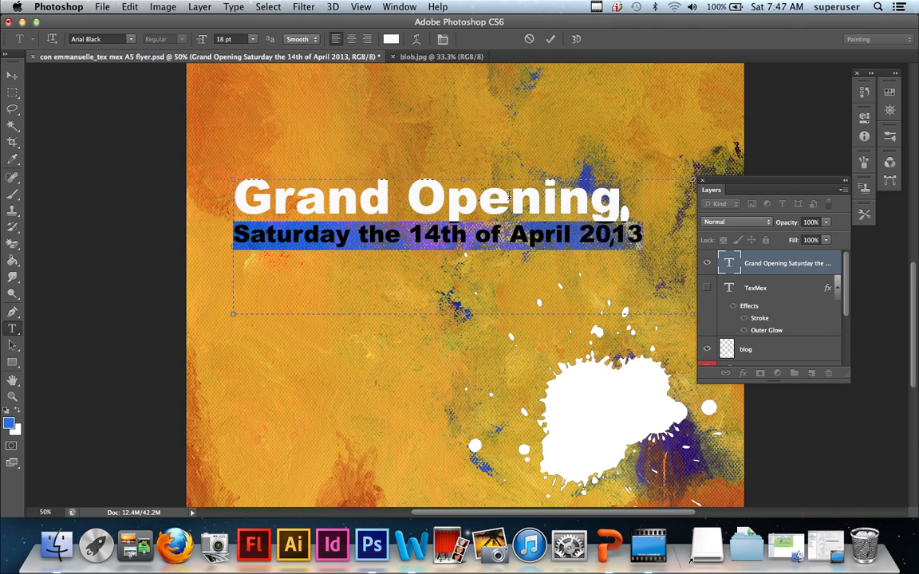
{"action": "left_click", "coordinate": [494, 236]}
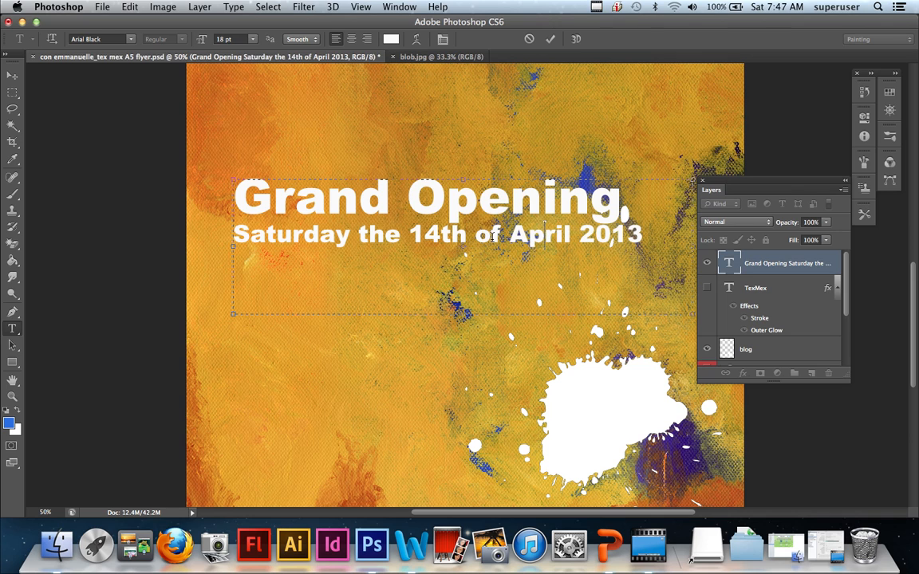
Detach the Character panel from the docked panels and float it beside the Grand Opening text.
{"action": "triple_click", "coordinate": [482, 236]}
{"action": "left_click", "coordinate": [444, 40]}
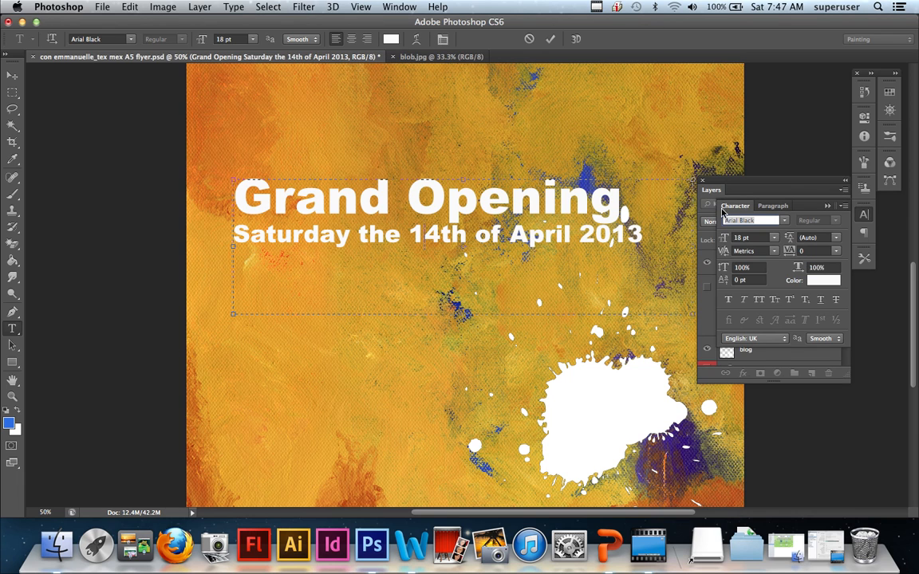
{"action": "left_click_drag", "start_coordinate": [738, 209], "coordinate": [614, 103]}
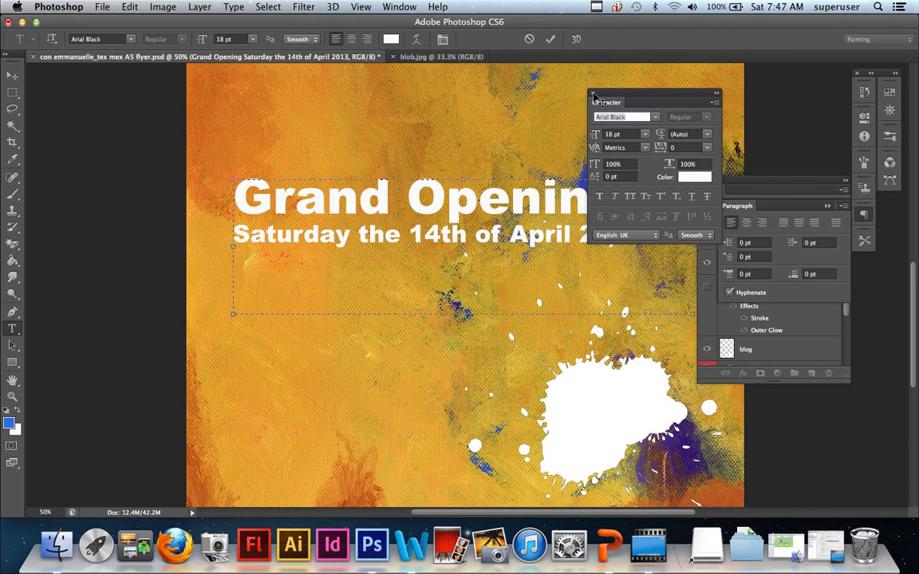
{"action": "left_click", "coordinate": [592, 93]}
{"action": "left_click", "coordinate": [408, 6]}
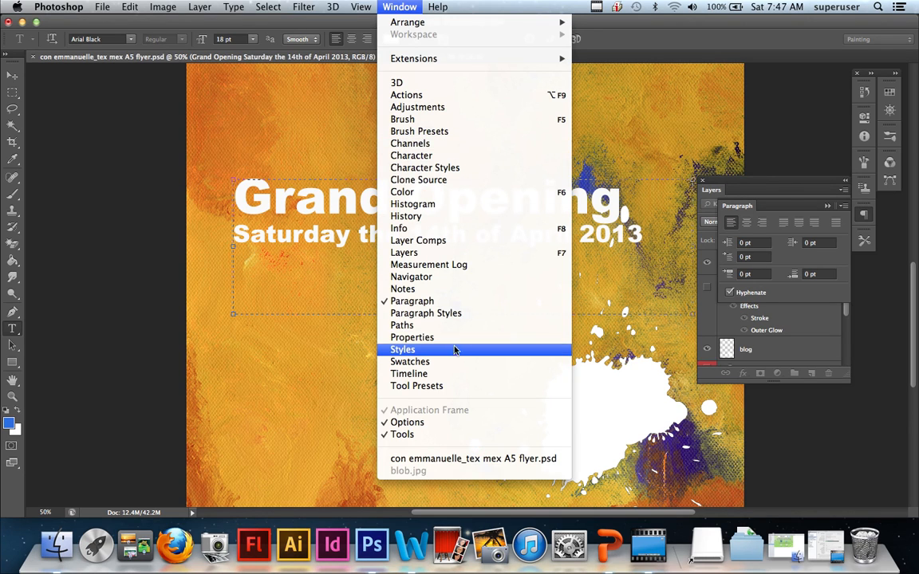
{"action": "left_click", "coordinate": [437, 159]}
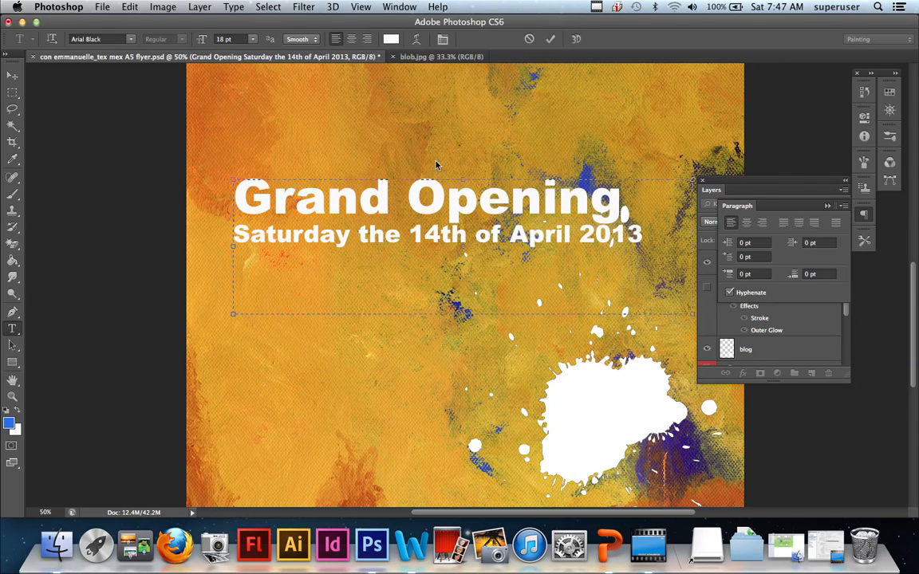
{"action": "left_click_drag", "start_coordinate": [580, 85], "coordinate": [700, 95]}
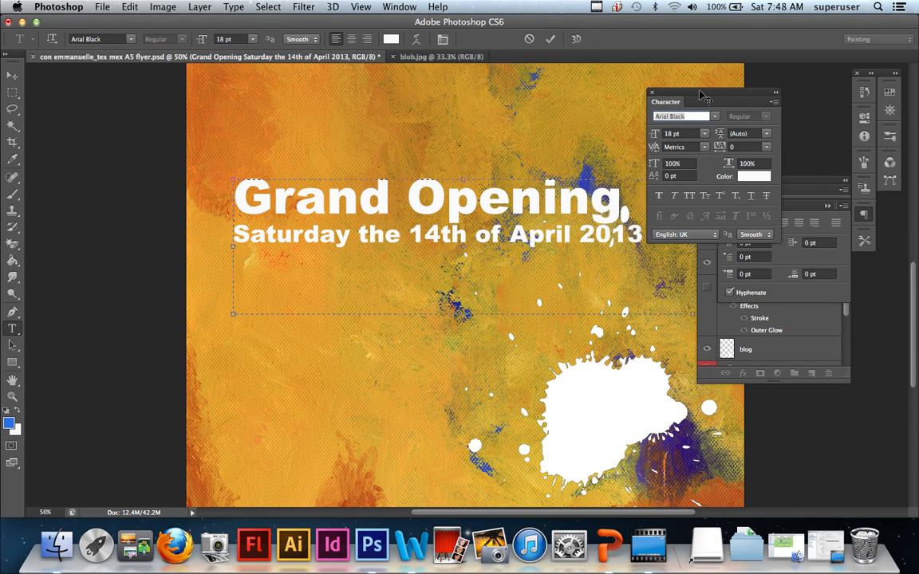
Tighten the tracking of the "Grand Opening" line, trying -25 and settling on -50.
{"action": "triple_click", "coordinate": [556, 219]}
{"action": "left_click", "coordinate": [500, 217]}
{"action": "left_click_drag", "start_coordinate": [623, 209], "coordinate": [270, 209]}
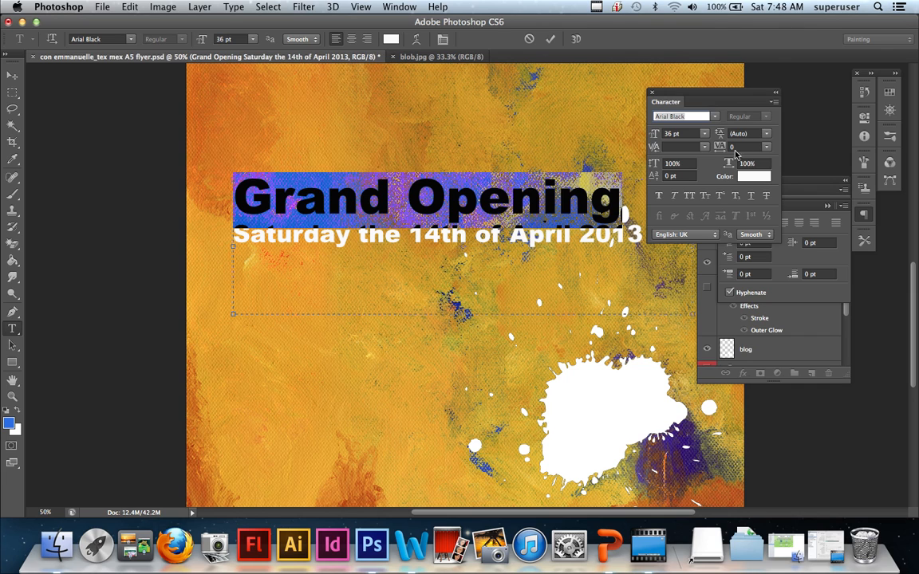
{"action": "left_click", "coordinate": [767, 148]}
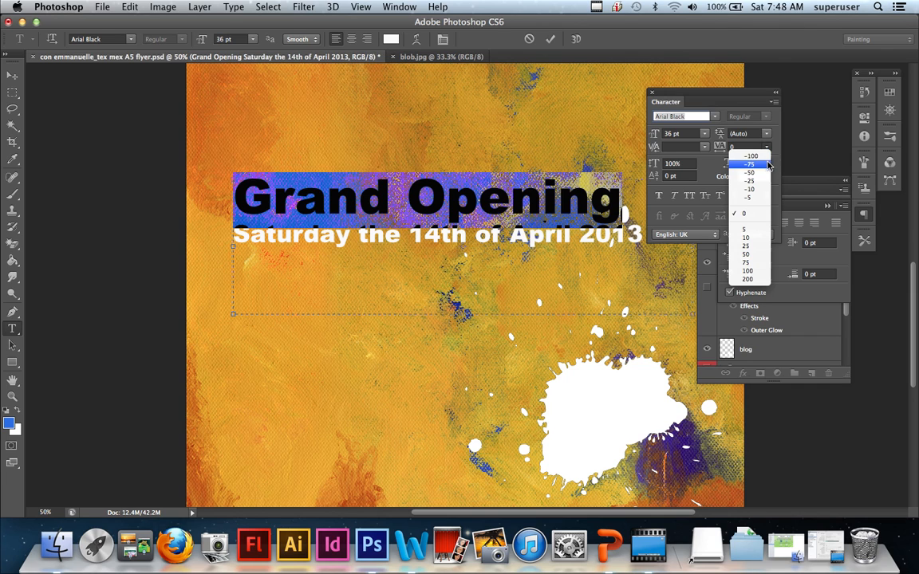
{"action": "left_click", "coordinate": [744, 213]}
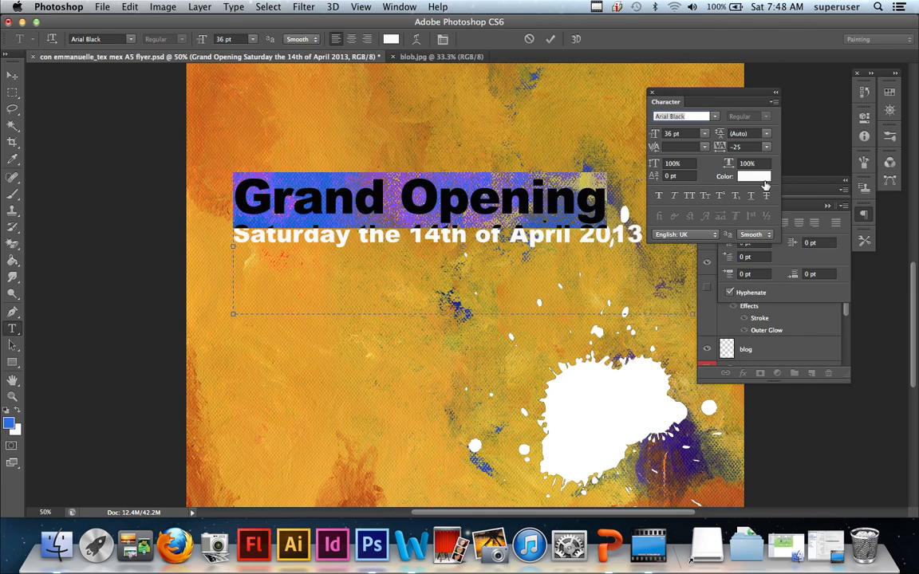
{"action": "left_click", "coordinate": [768, 149]}
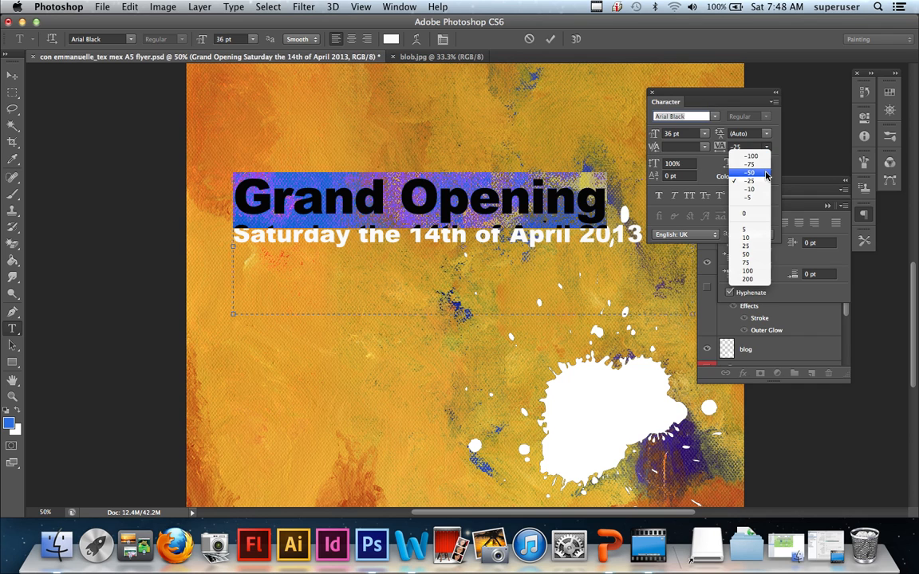
{"action": "left_click", "coordinate": [765, 173]}
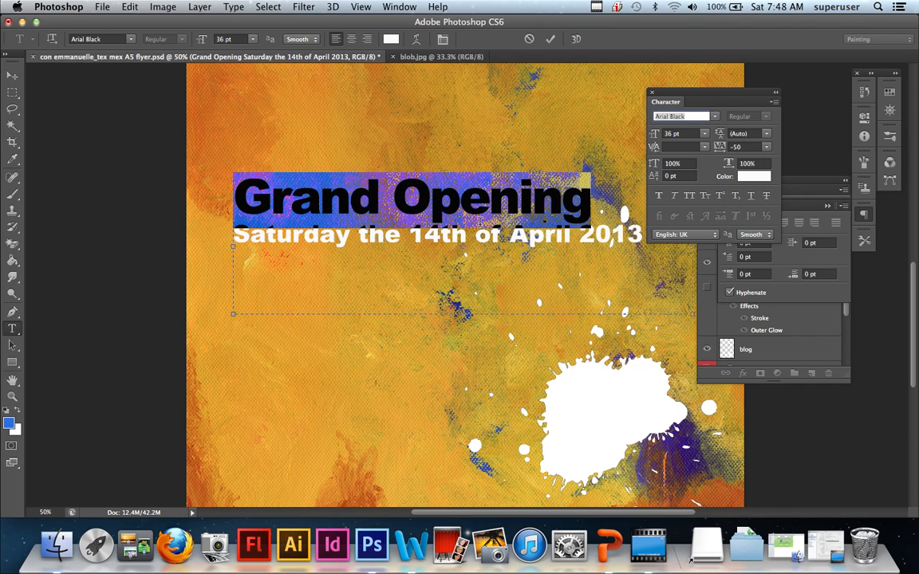
{"action": "left_click", "coordinate": [485, 215]}
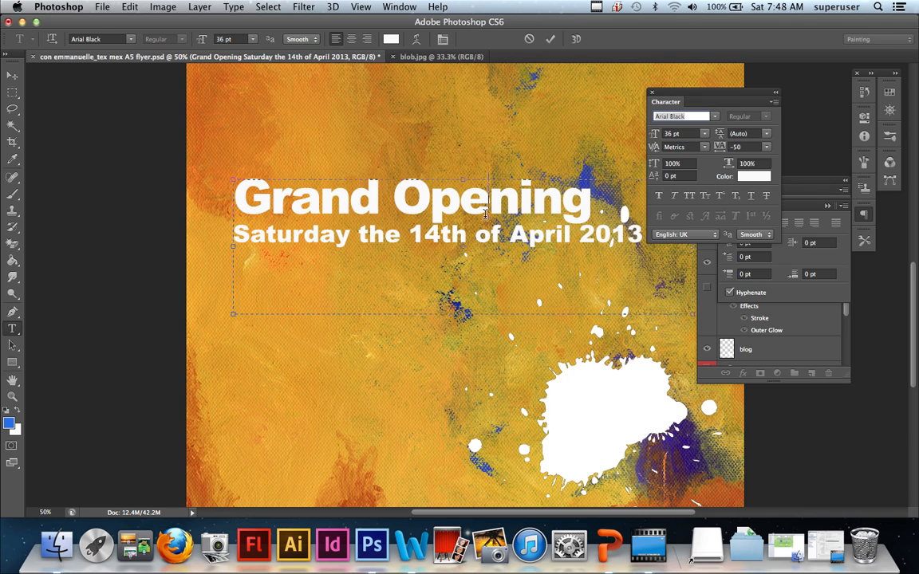
{"action": "triple_click", "coordinate": [488, 211]}
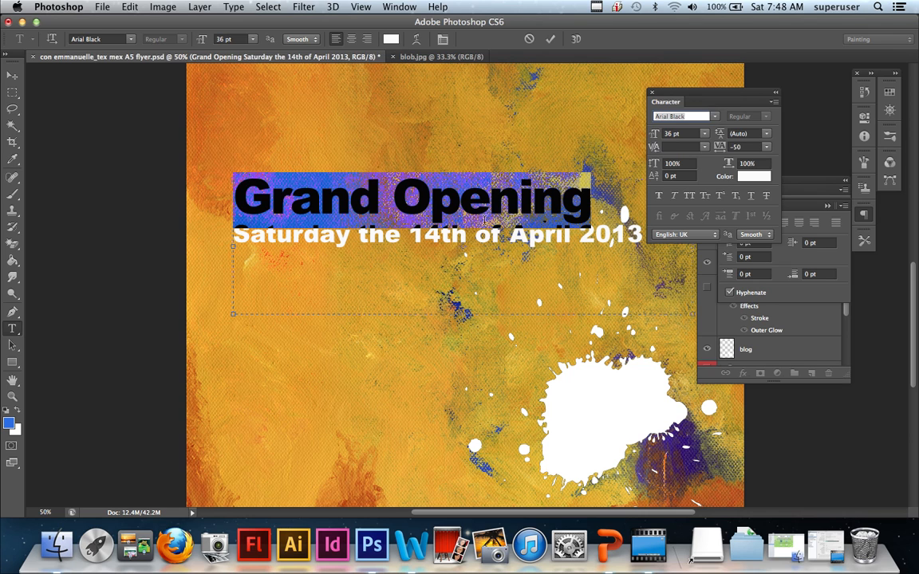
{"action": "left_click", "coordinate": [403, 227]}
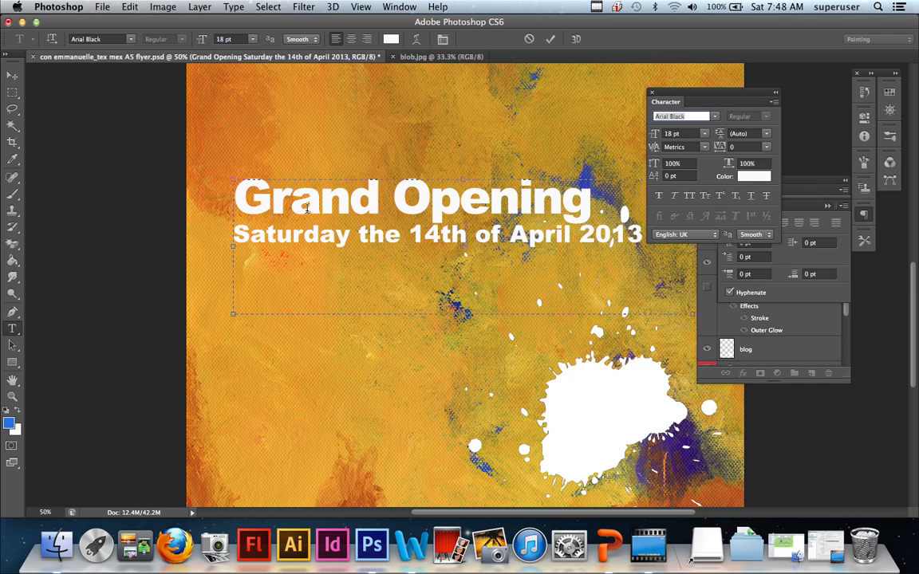
Set the leading of the whole Grand Opening text block, trying 30 pt and 36 pt and settling on 24 pt.
{"action": "triple_click", "coordinate": [444, 215]}
{"action": "left_click", "coordinate": [453, 220]}
{"action": "key", "text": "super+a"}
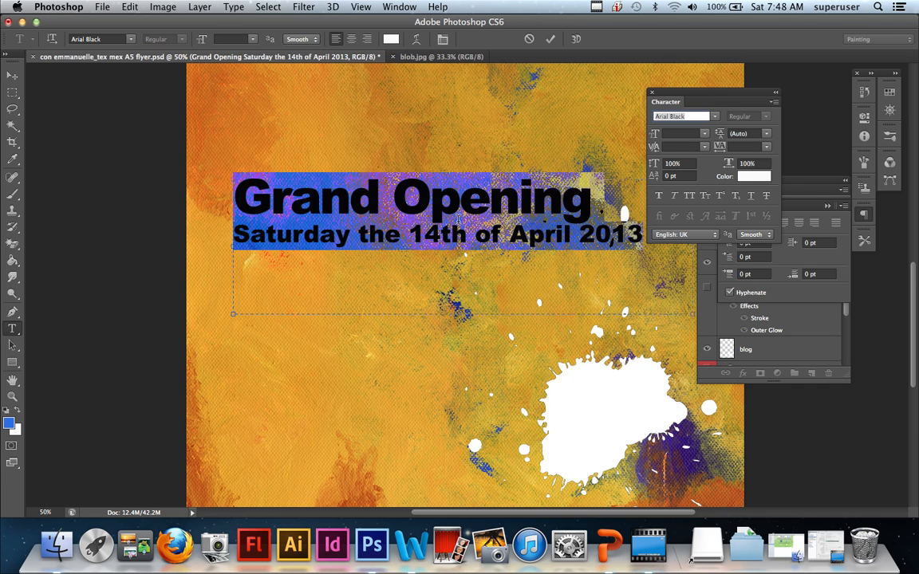
{"action": "left_click", "coordinate": [766, 135]}
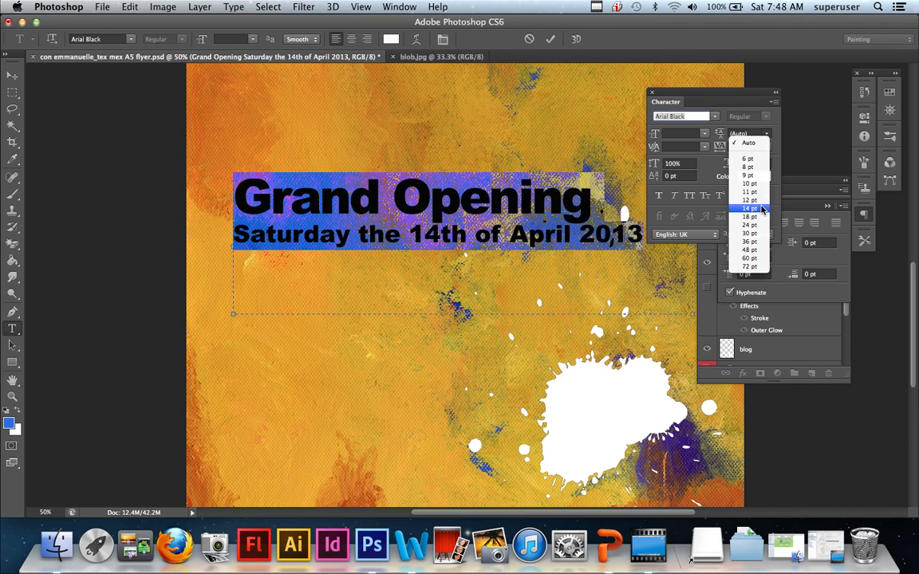
{"action": "left_click", "coordinate": [759, 234]}
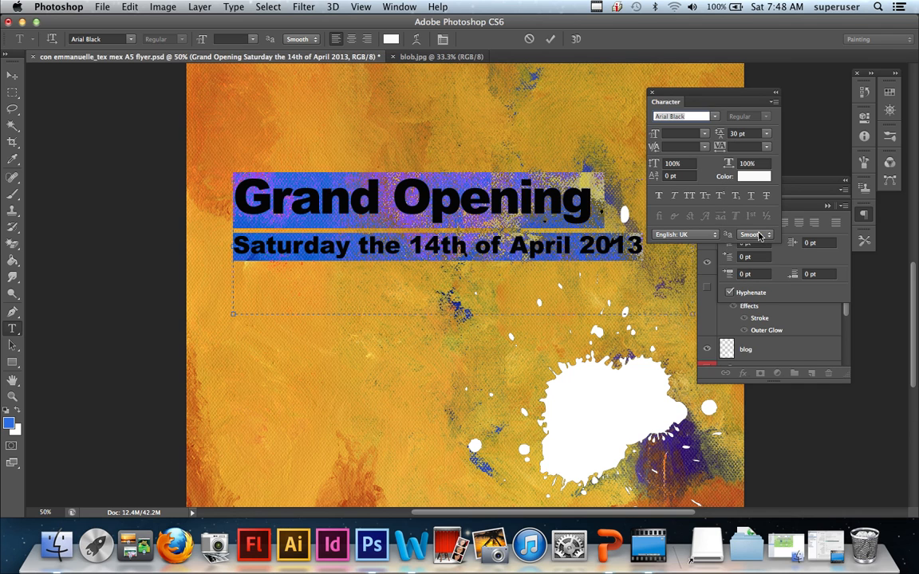
{"action": "left_click", "coordinate": [768, 136]}
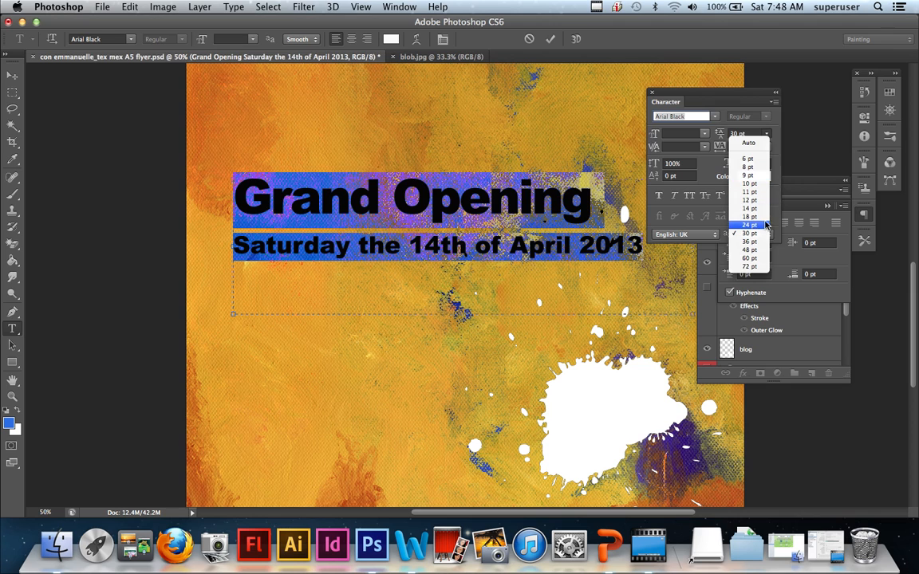
{"action": "left_click", "coordinate": [750, 242]}
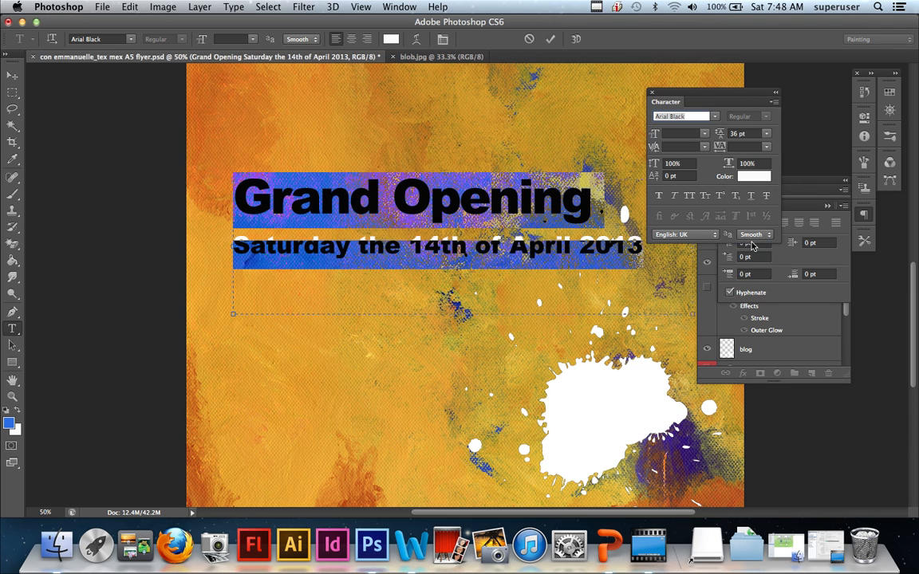
{"action": "left_click", "coordinate": [767, 136]}
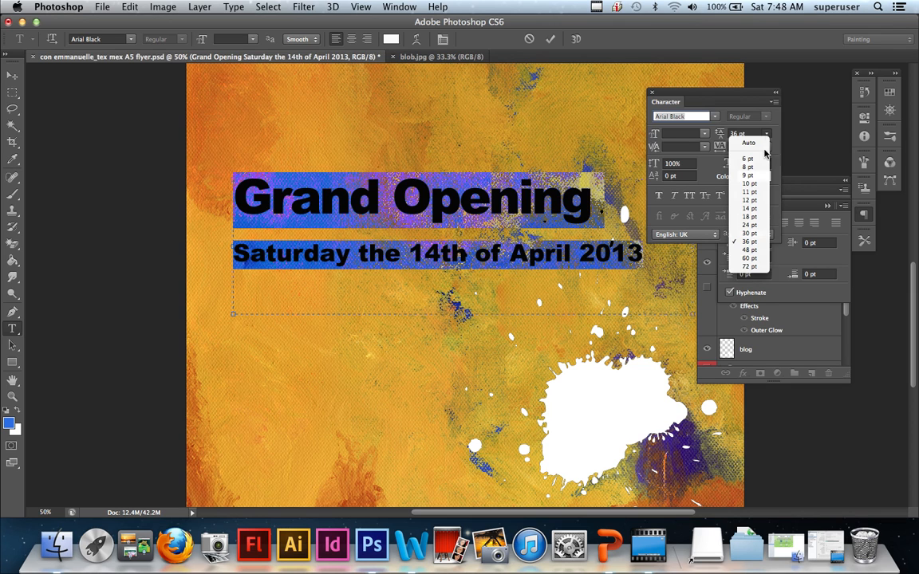
{"action": "left_click", "coordinate": [758, 229]}
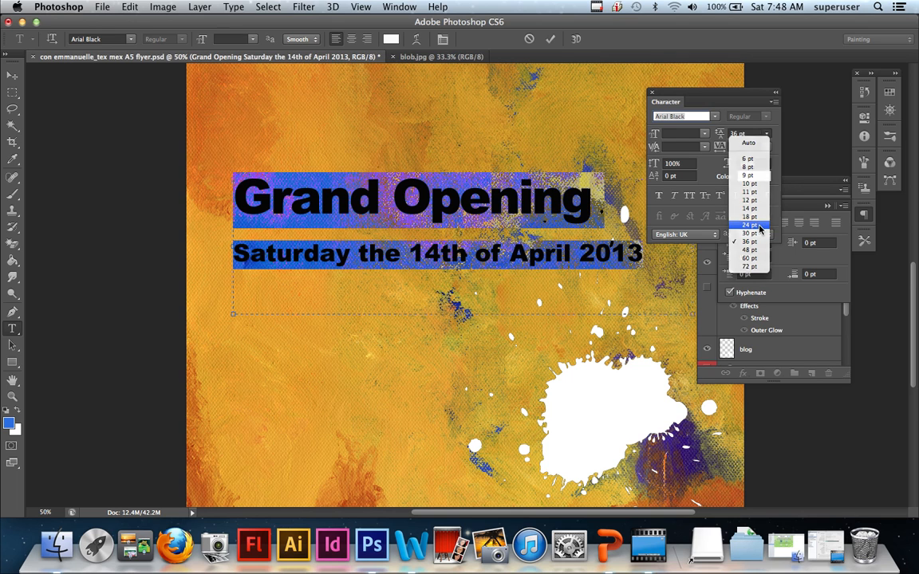
{"action": "left_click", "coordinate": [485, 213]}
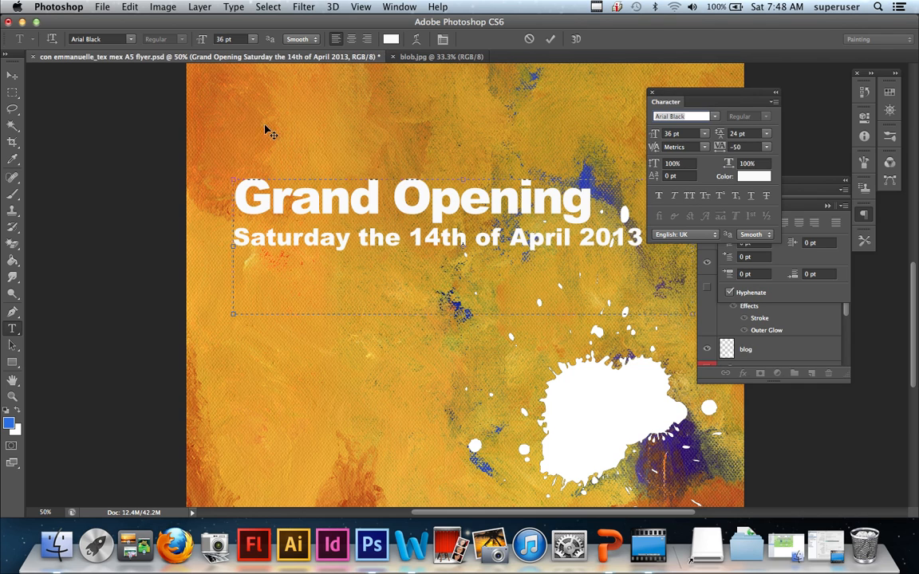
Commit the text edit and move the Grand Opening text block down to the bottom of the flyer.
{"action": "left_click", "coordinate": [14, 75]}
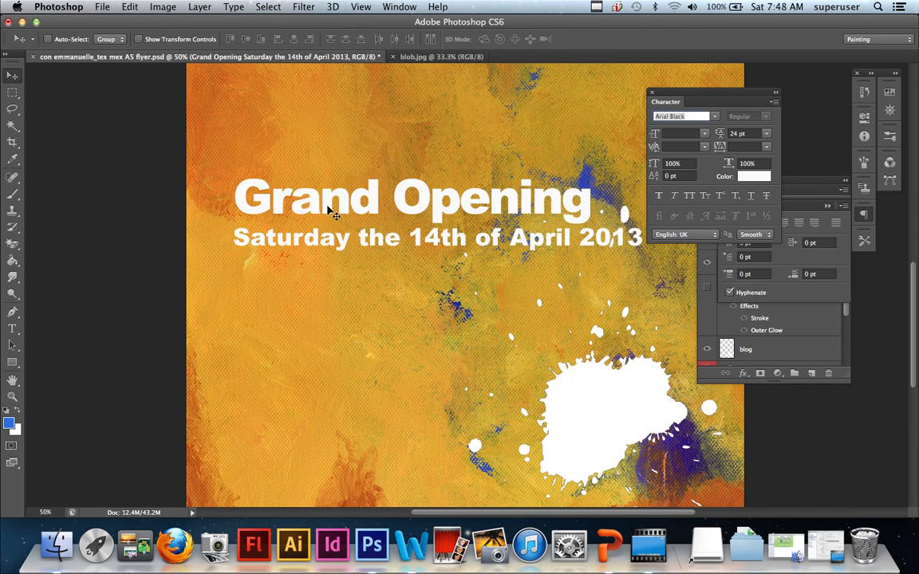
{"action": "key", "text": "super+0"}
{"action": "left_click_drag", "start_coordinate": [423, 340], "coordinate": [424, 477]}
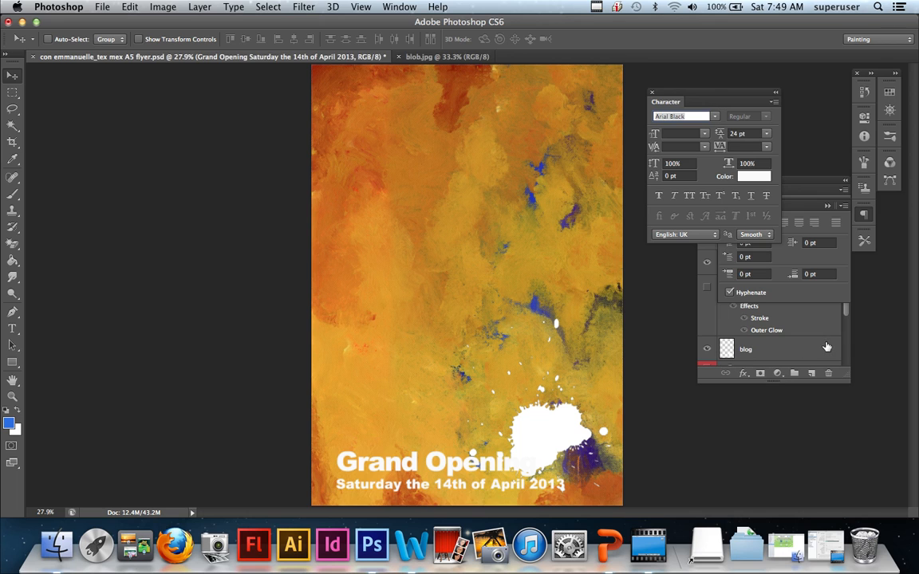
Show the Mr Bean group and TexMex title again, and move the white splatter up and right, clear of the Grand Opening text.
{"action": "left_click", "coordinate": [754, 350]}
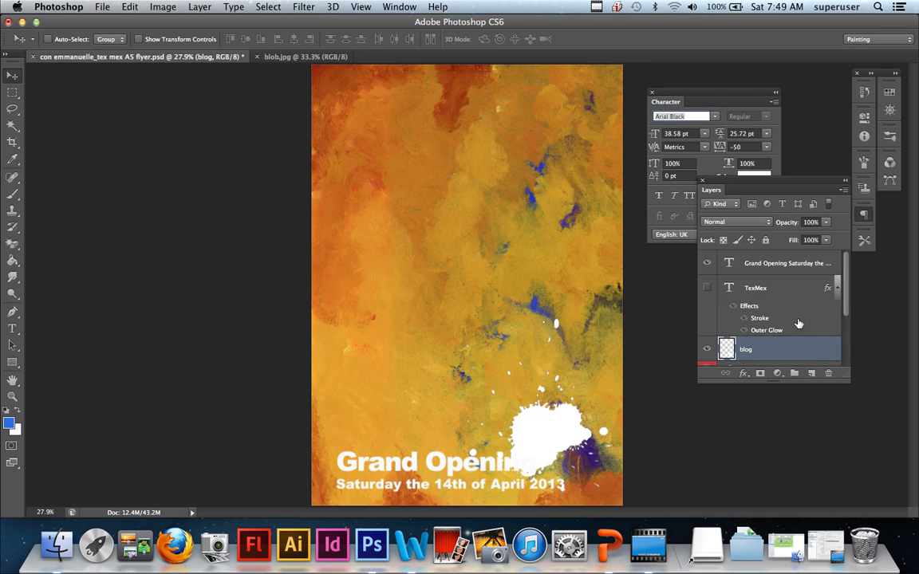
{"action": "scroll", "coordinate": [848, 349], "scroll_direction": "down", "scroll_amount": 3}
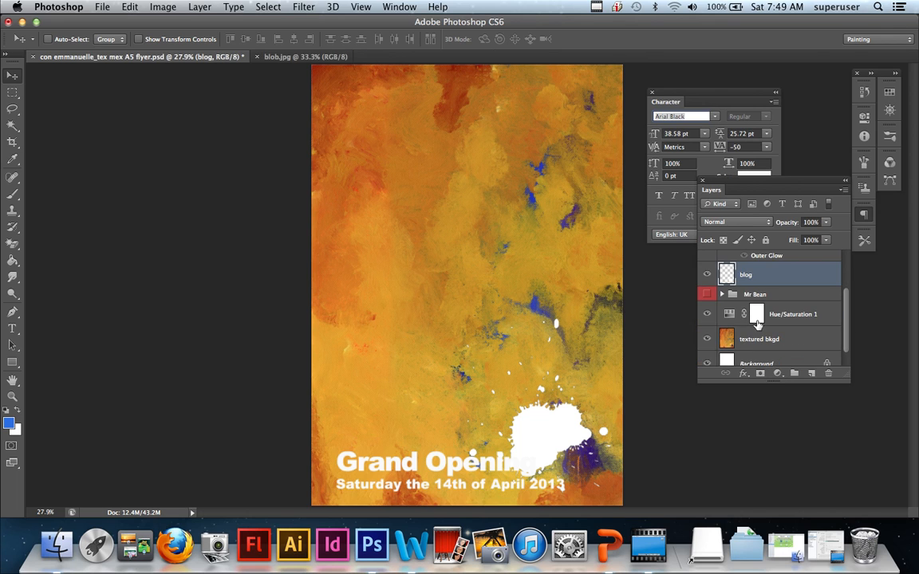
{"action": "left_click", "coordinate": [707, 294]}
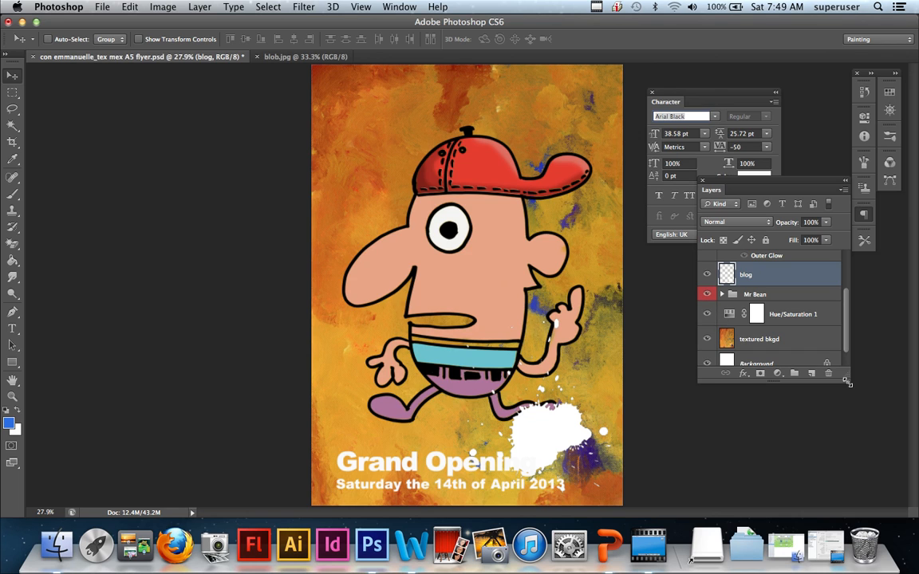
{"action": "left_click_drag", "start_coordinate": [848, 382], "coordinate": [847, 486]}
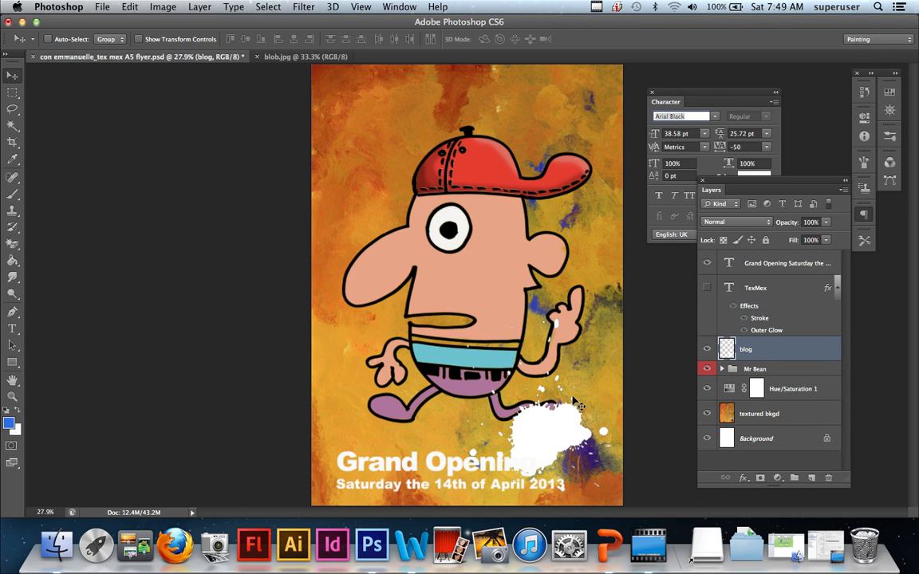
{"action": "left_click", "coordinate": [707, 287]}
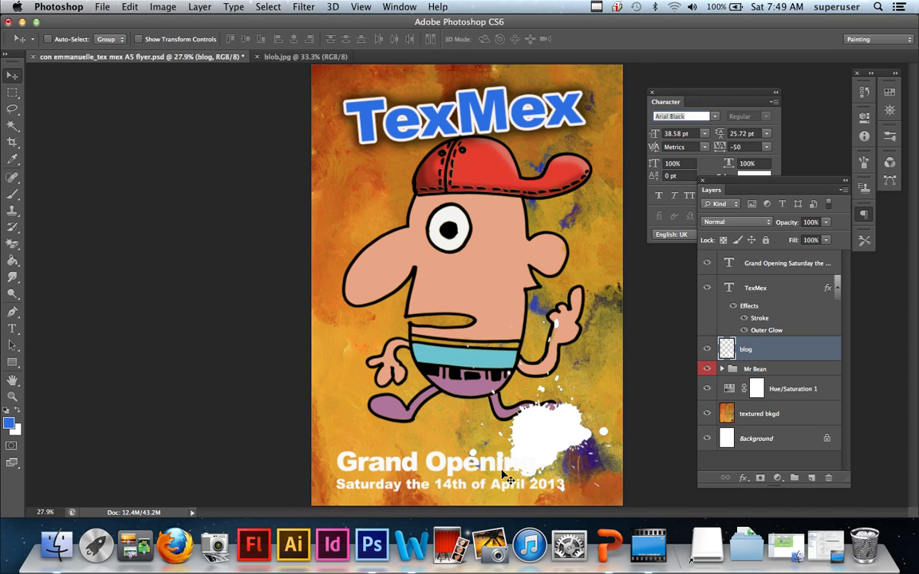
{"action": "left_click_drag", "start_coordinate": [485, 472], "coordinate": [489, 443]}
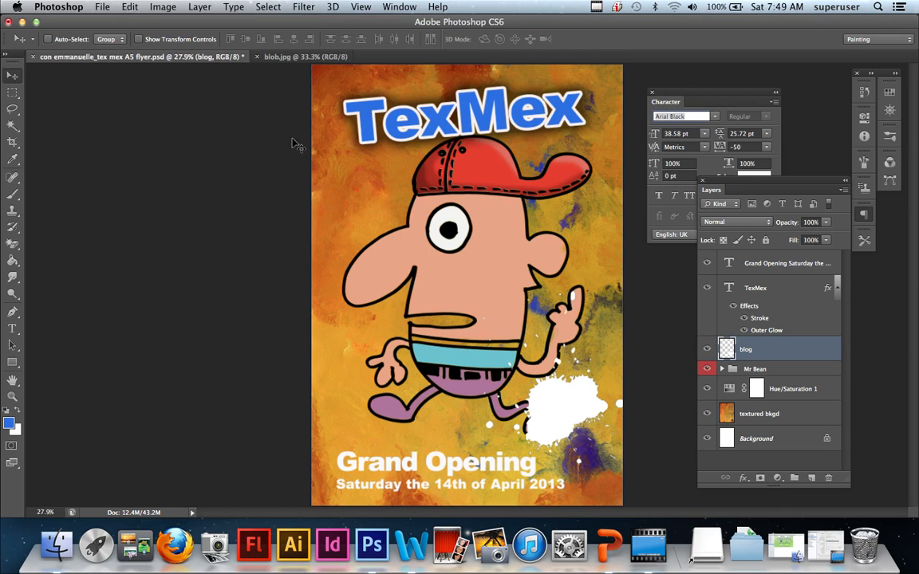
Open the layered reference file TexMex_A5 Event Flyer.psd from the event flyer folder on the Desktop.
{"action": "left_click", "coordinate": [96, 8]}
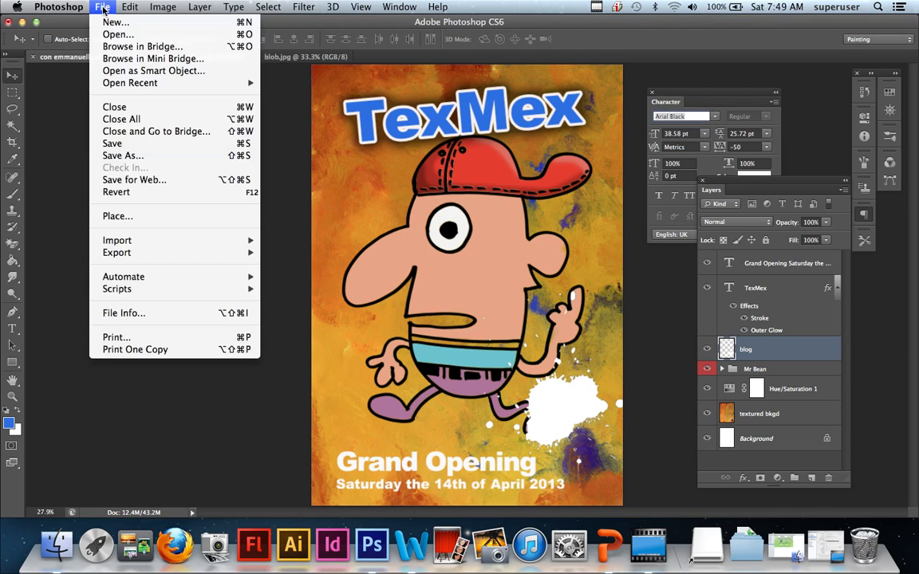
{"action": "left_click", "coordinate": [112, 35]}
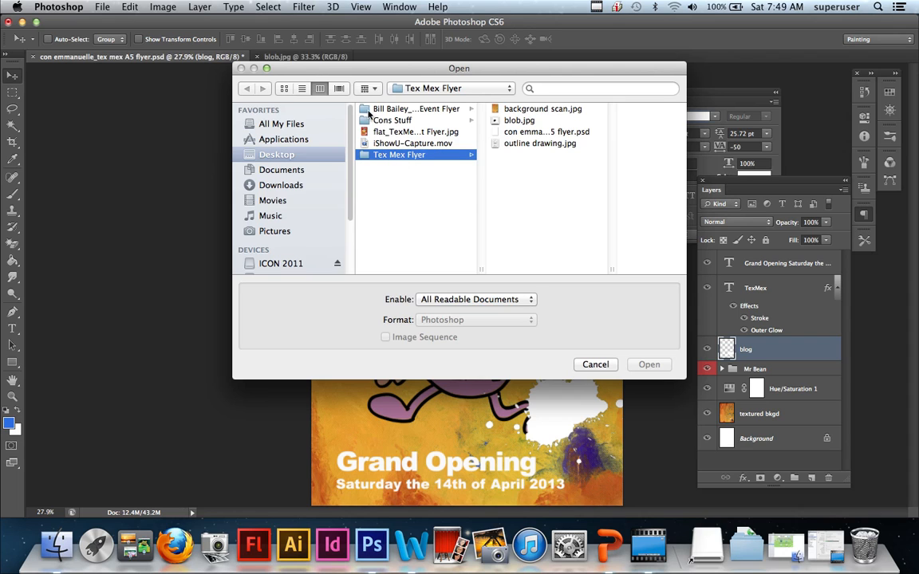
{"action": "left_click", "coordinate": [360, 110]}
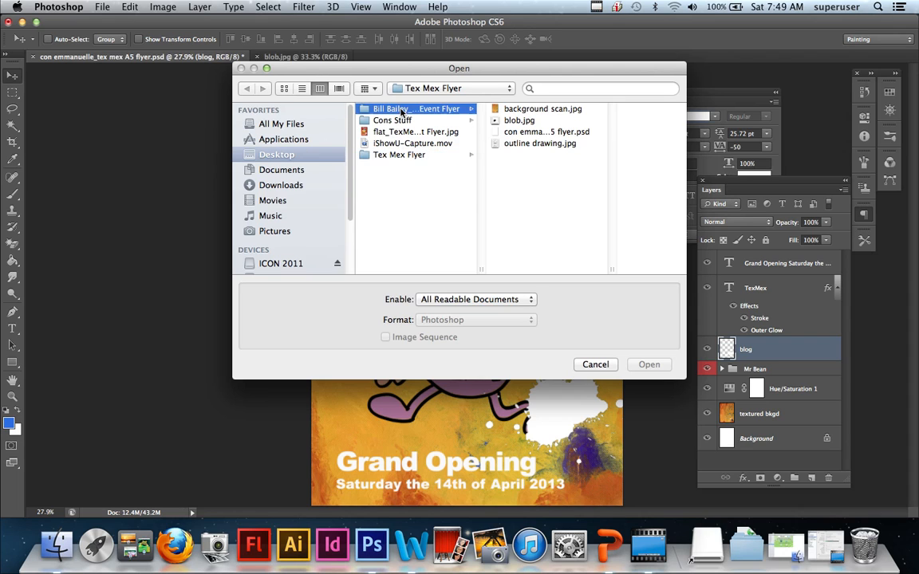
{"action": "left_click", "coordinate": [559, 120]}
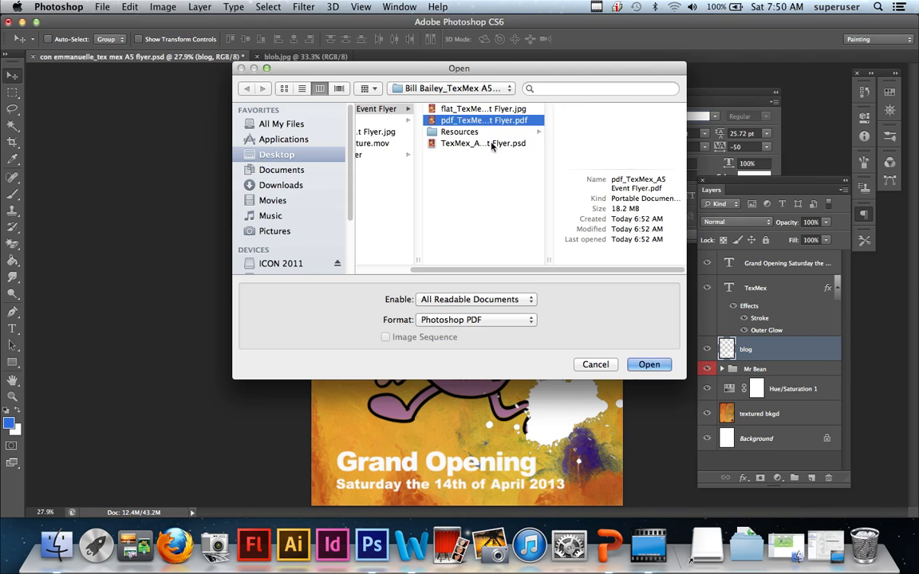
{"action": "left_click", "coordinate": [415, 109]}
{"action": "left_click", "coordinate": [518, 144]}
{"action": "left_click", "coordinate": [648, 365]}
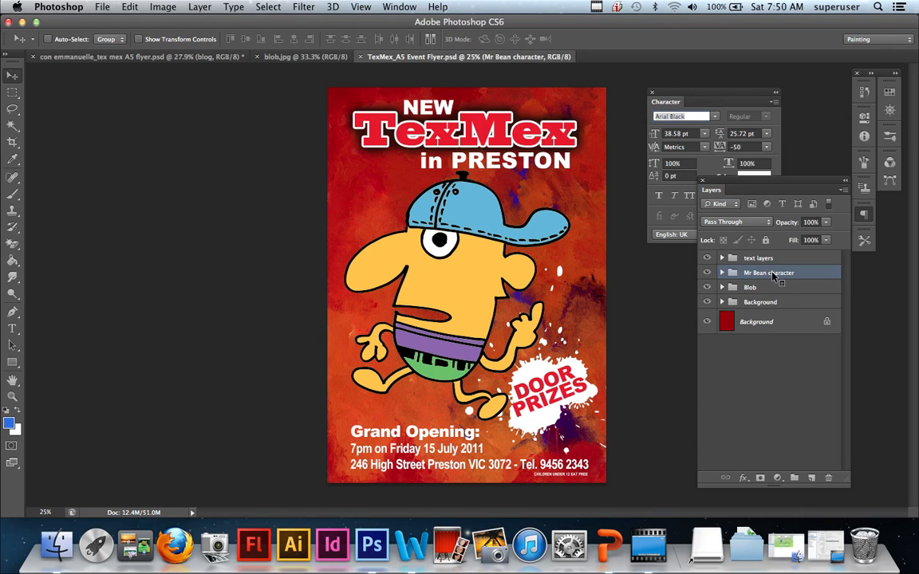
Examine the contents of the reference file's text layers group and toggle its visibility, leaving it hidden.
{"action": "left_click", "coordinate": [722, 258]}
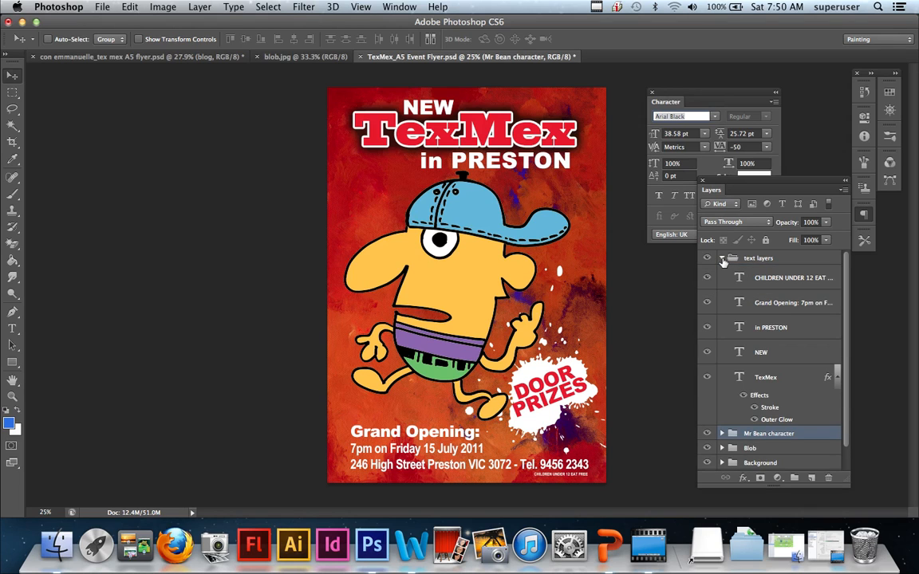
{"action": "left_click", "coordinate": [722, 259]}
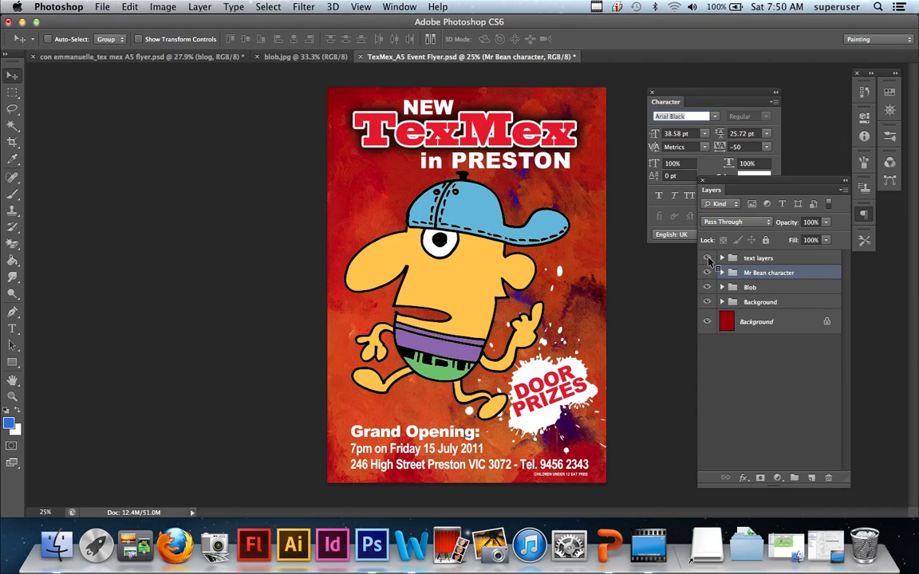
{"action": "left_click", "coordinate": [707, 260]}
{"action": "left_click", "coordinate": [707, 260]}
{"action": "left_click", "coordinate": [708, 260]}
{"action": "left_click", "coordinate": [707, 260]}
{"action": "left_click", "coordinate": [707, 260]}
{"action": "left_click", "coordinate": [708, 260]}
{"action": "left_click", "coordinate": [707, 260]}
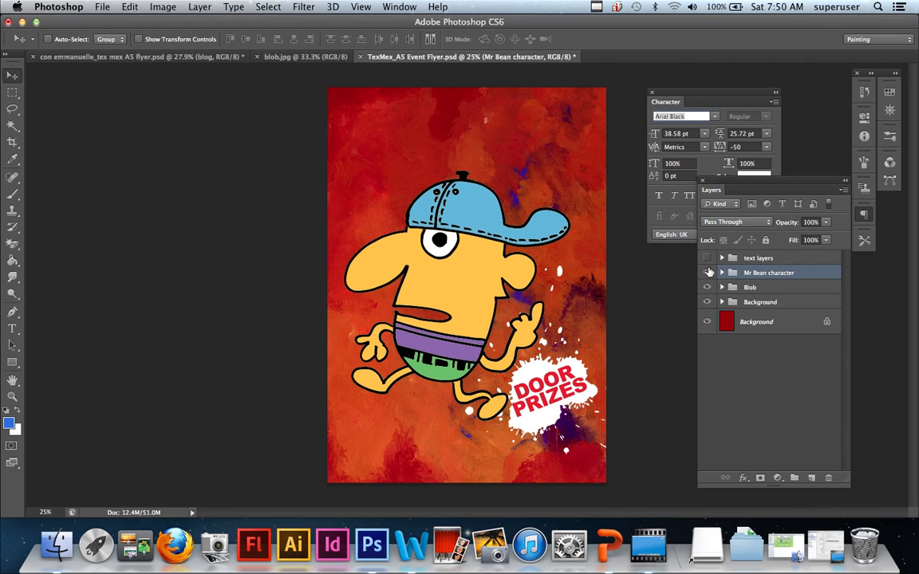
Toggle the Mr Bean character and Blob groups off and on to examine what each contributes to the reference flyer.
{"action": "left_click", "coordinate": [707, 274]}
{"action": "left_click", "coordinate": [708, 274]}
{"action": "left_click", "coordinate": [707, 273]}
{"action": "left_click", "coordinate": [708, 273]}
{"action": "left_click", "coordinate": [708, 288]}
{"action": "left_click", "coordinate": [708, 287]}
{"action": "left_click", "coordinate": [708, 288]}
{"action": "left_click", "coordinate": [708, 287]}
{"action": "left_click", "coordinate": [708, 287]}
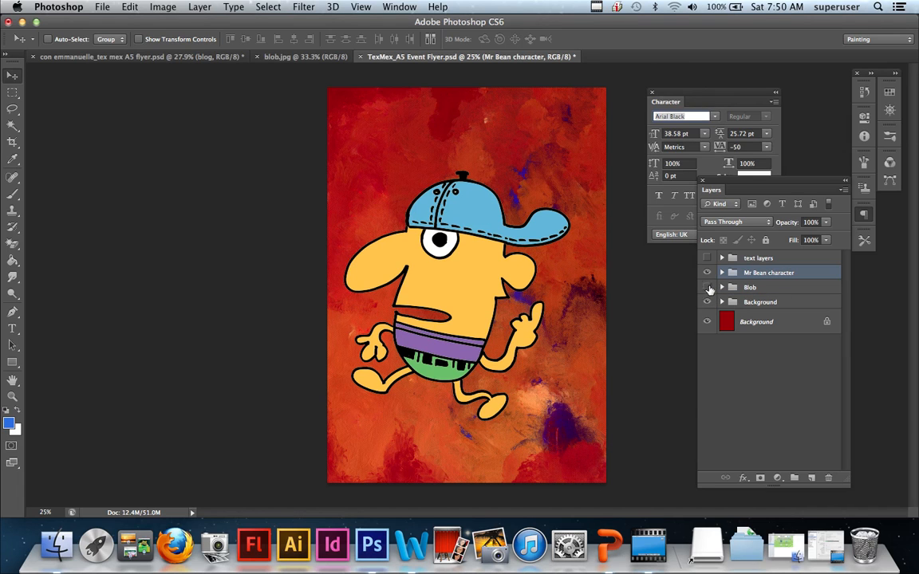
Toggle the Background group's visibility to examine it, and make the Blob and text layers groups visible again.
{"action": "left_click", "coordinate": [707, 303]}
{"action": "left_click", "coordinate": [707, 303]}
{"action": "left_click", "coordinate": [708, 302]}
{"action": "left_click", "coordinate": [707, 302]}
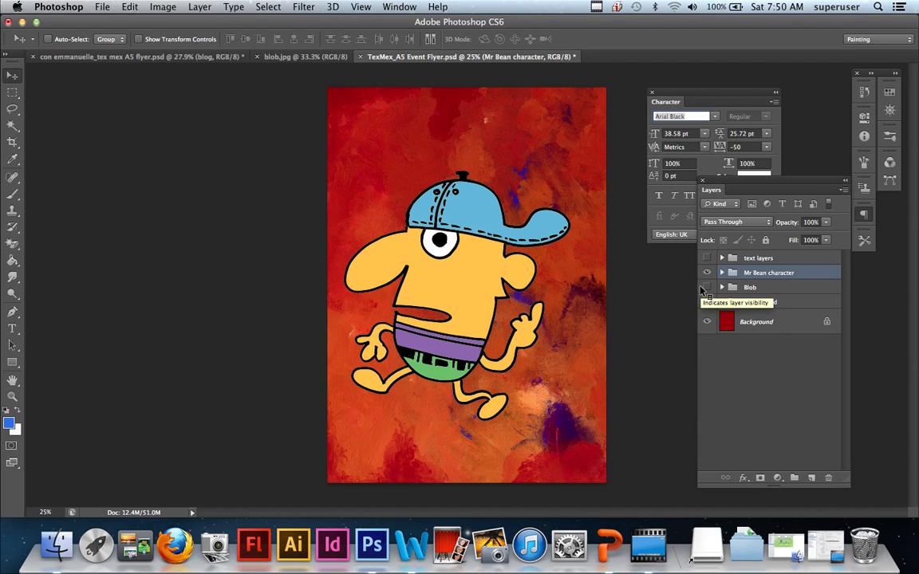
{"action": "left_click", "coordinate": [706, 287]}
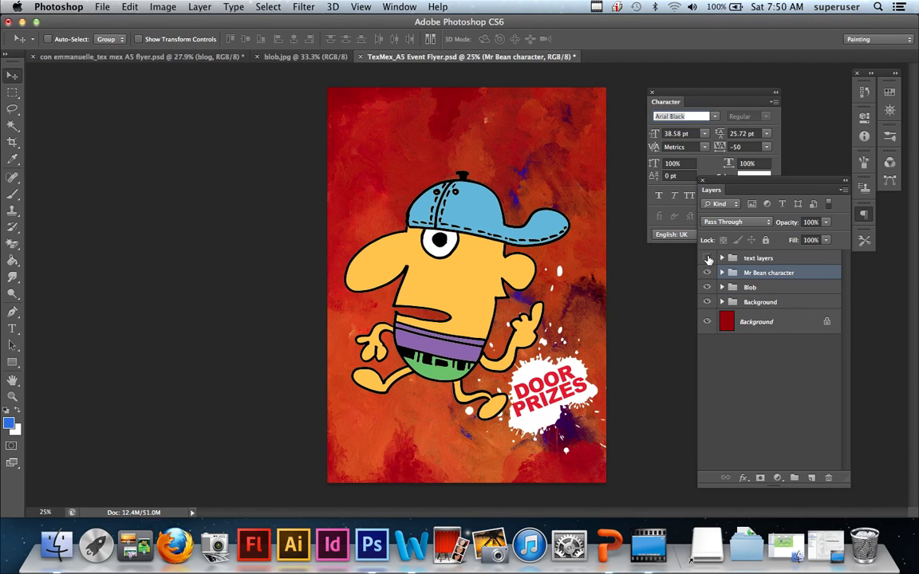
{"action": "left_click", "coordinate": [707, 258]}
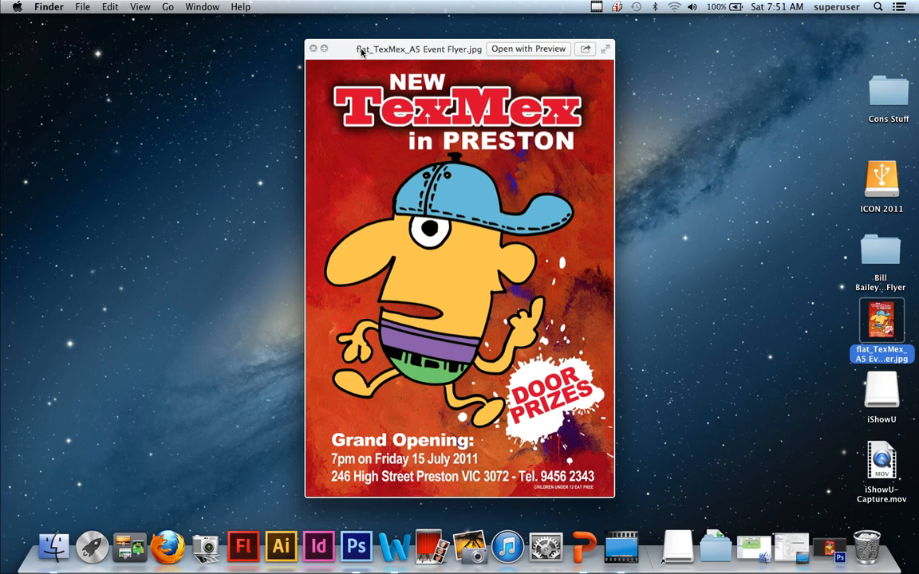
Close the Quick Look preview of flat_TexMex_A5 Event Flyer.jpg in Finder.
{"action": "left_click", "coordinate": [313, 50]}
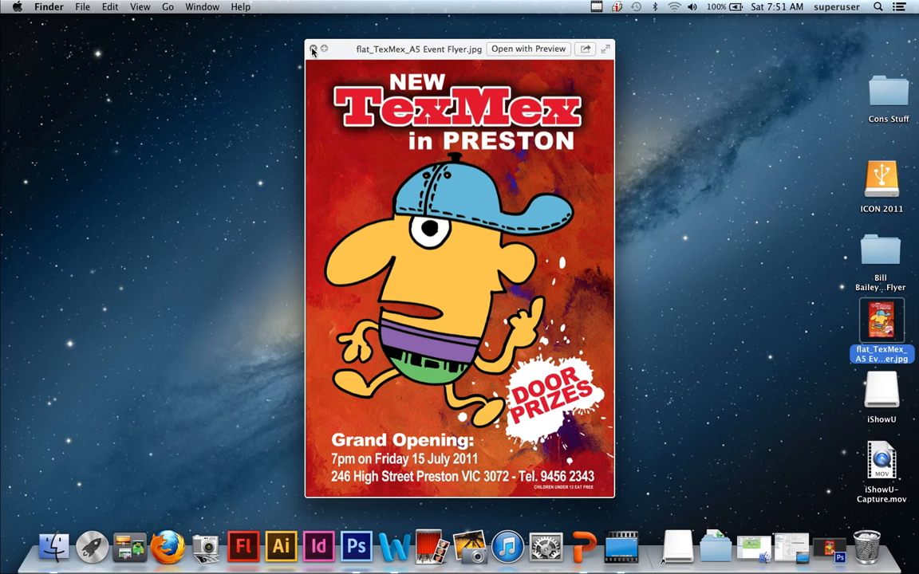